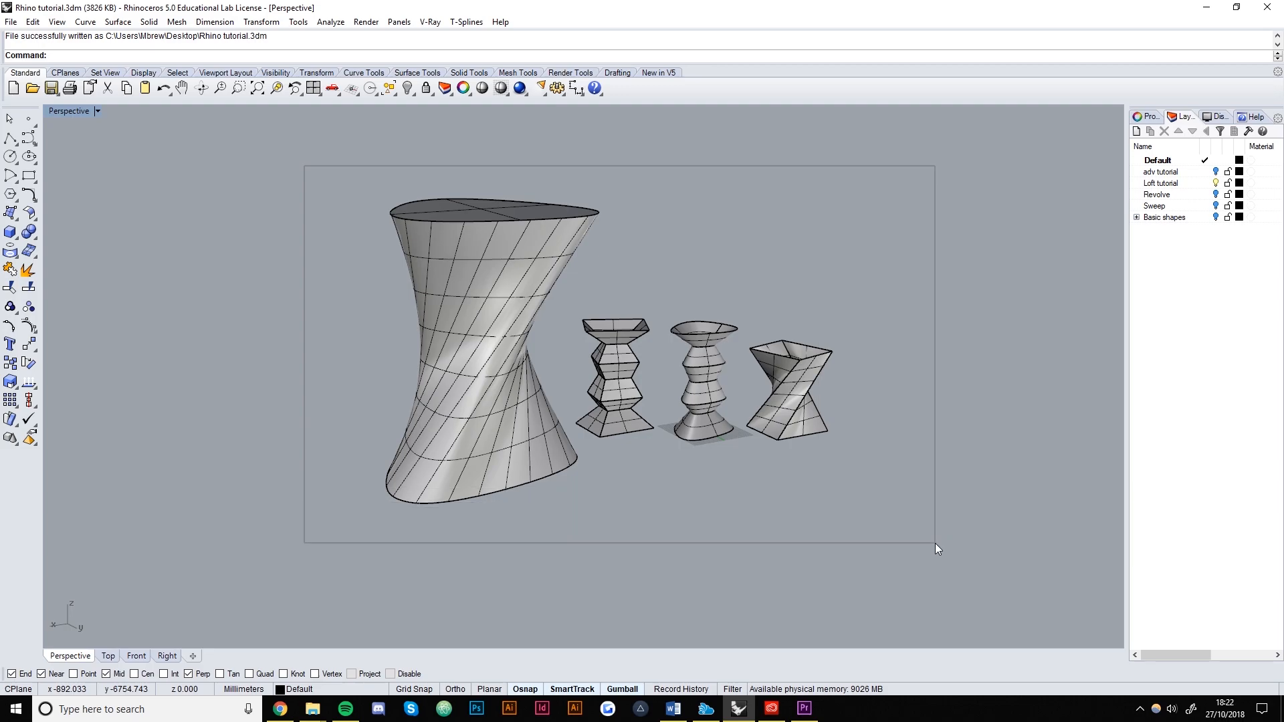
# Turn off the Loft tutorial layer to hide the four sample vase and table models.
pyautogui.click(712, 518)
pyautogui.moveTo(604, 520); pyautogui.dragTo(667, 512, button='right')
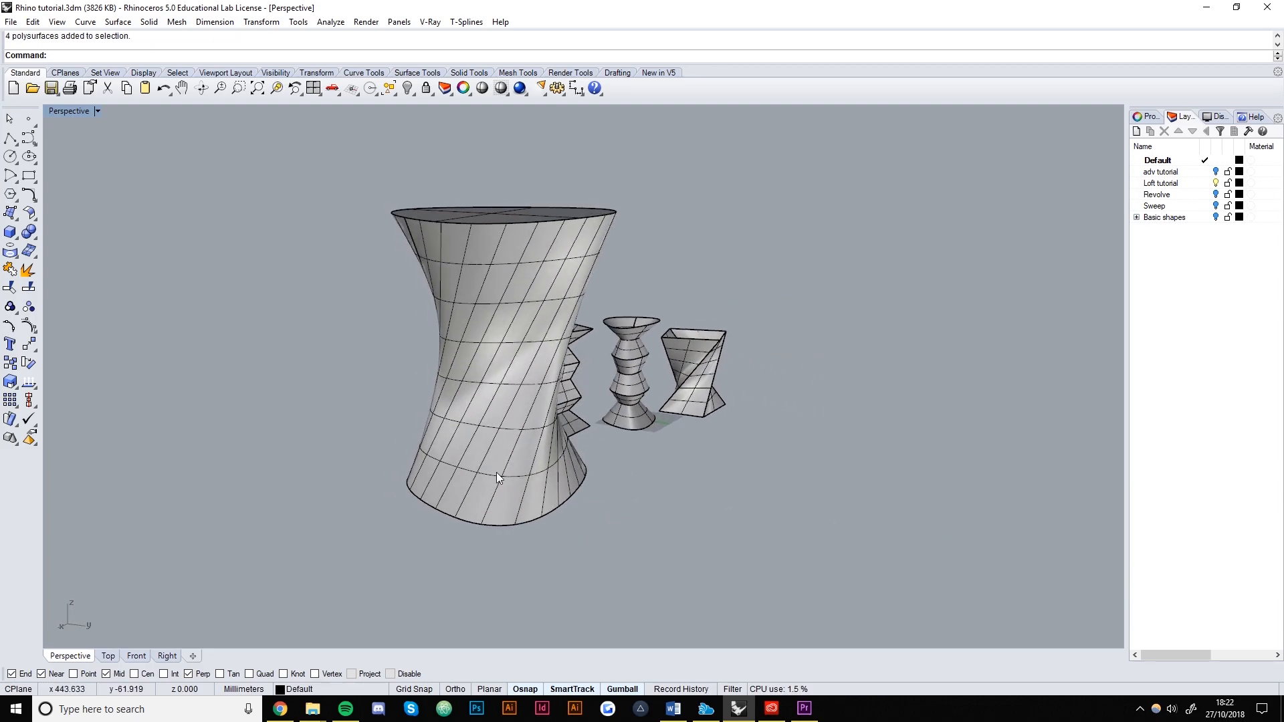
pyautogui.moveTo(344, 482); pyautogui.dragTo(517, 481, button='right')
pyautogui.moveTo(834, 442); pyautogui.dragTo(675, 384, button='right')
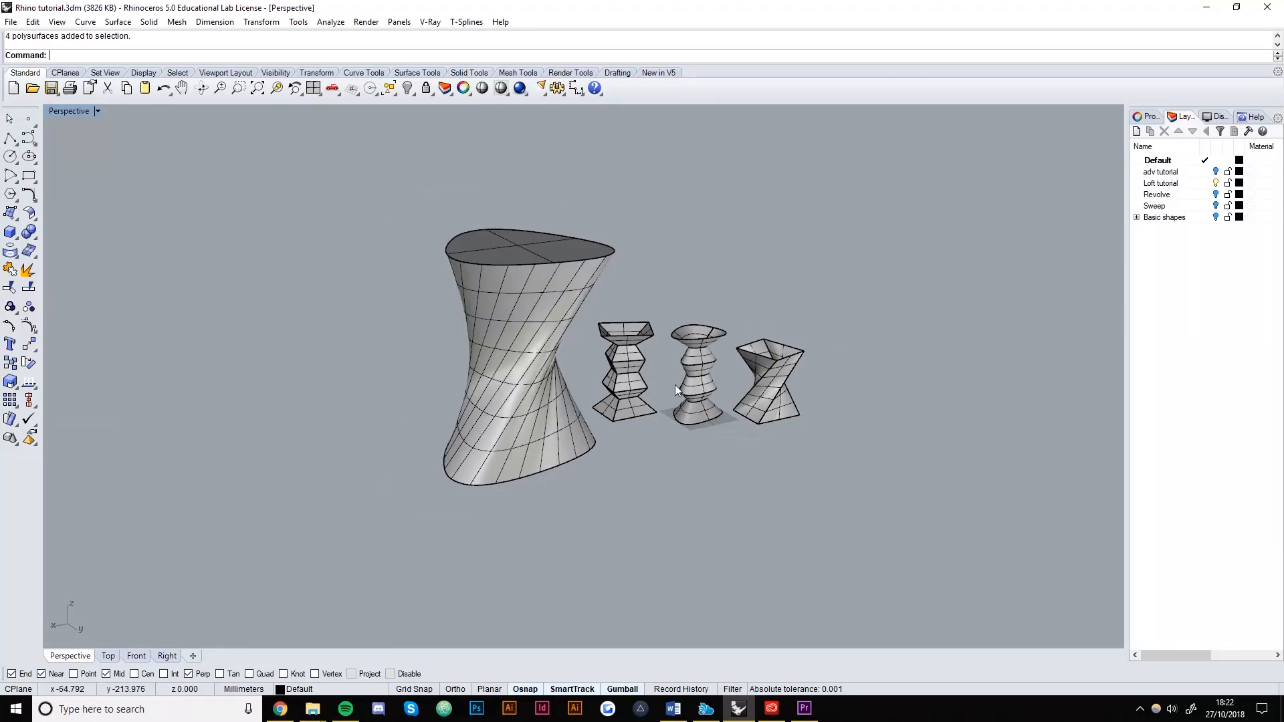
pyautogui.click(1215, 183)
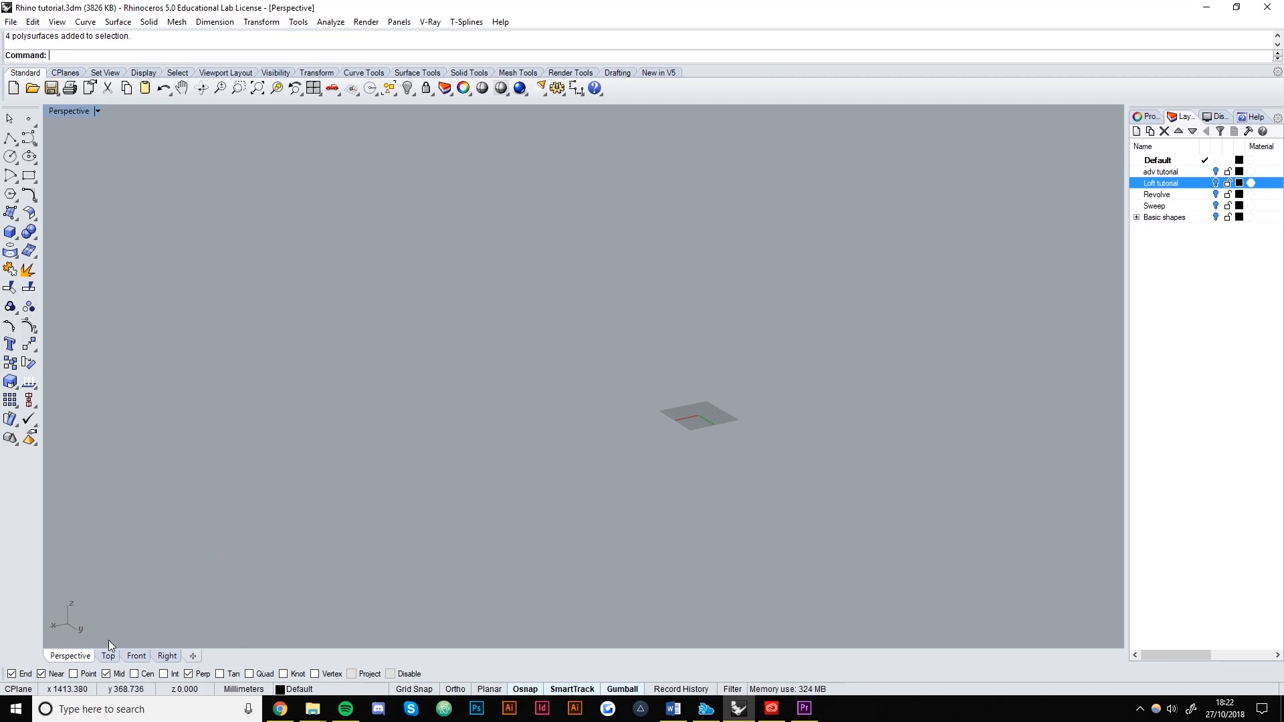
# Draw a circle in the Top view just left of the grid origin, then select it in Perspective.
pyautogui.click(107, 656)
pyautogui.scroll(4, 575, 435)
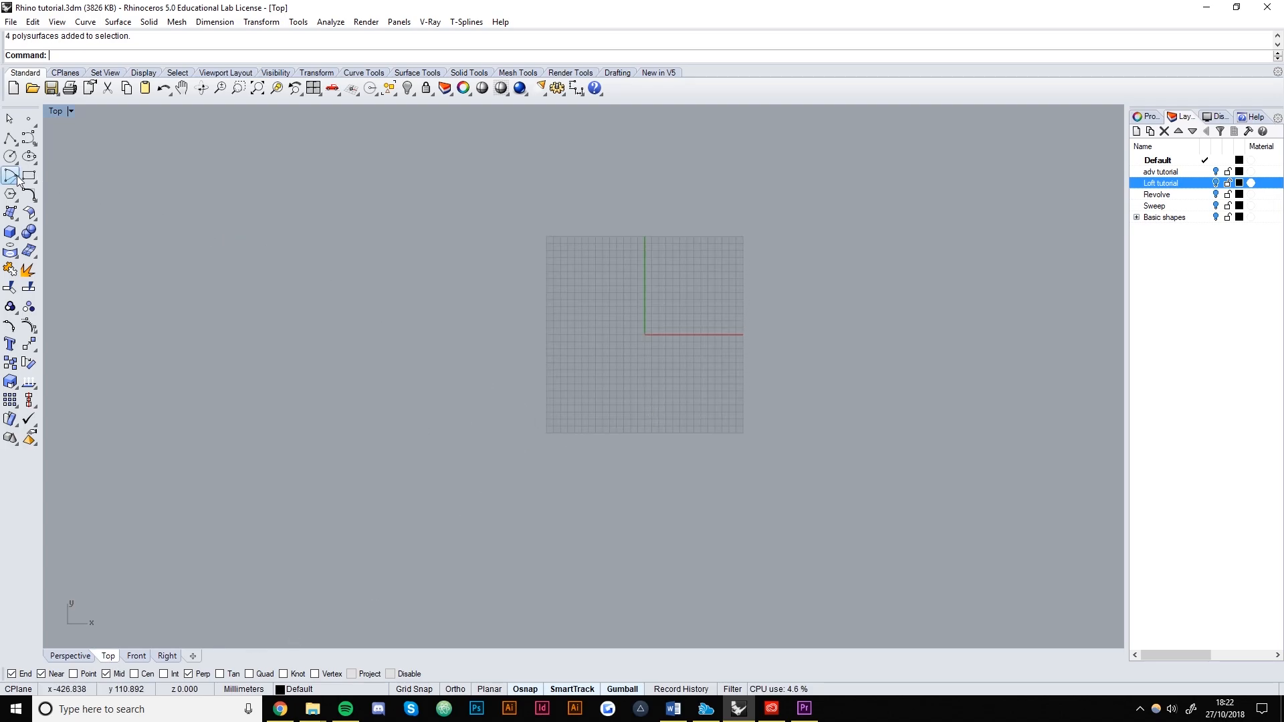
pyautogui.click(10, 157)
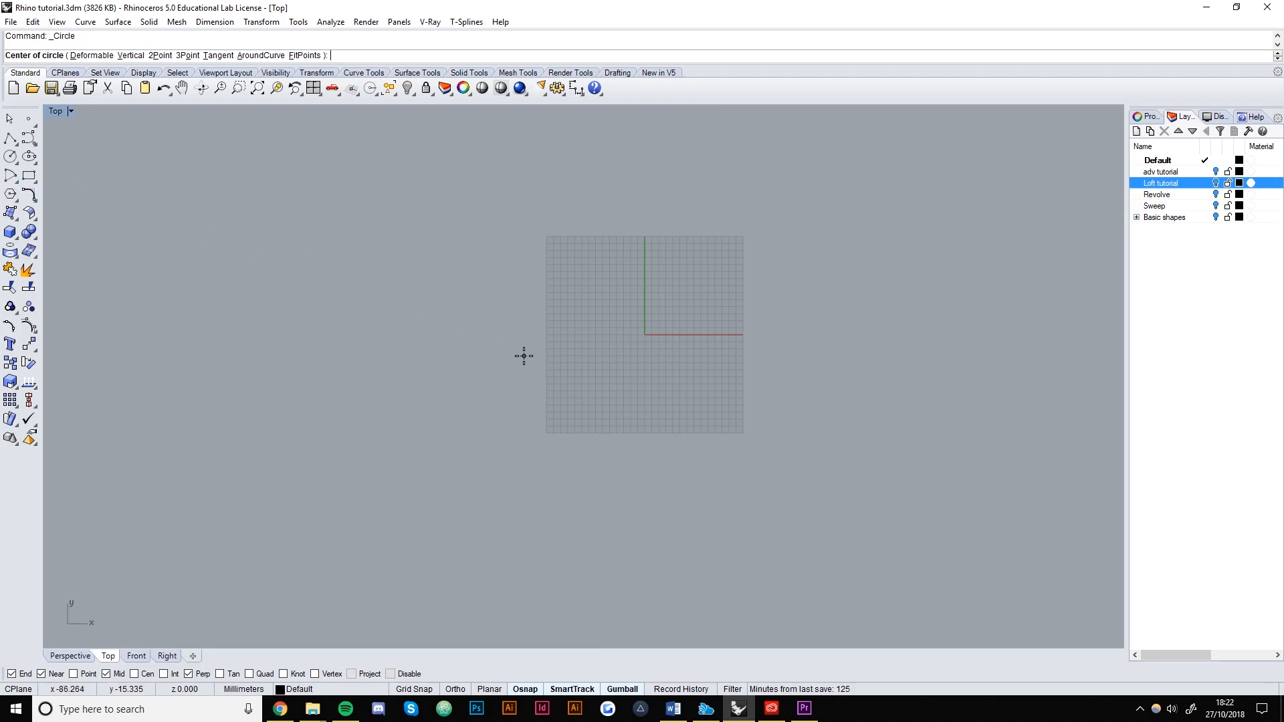
pyautogui.click(488, 319)
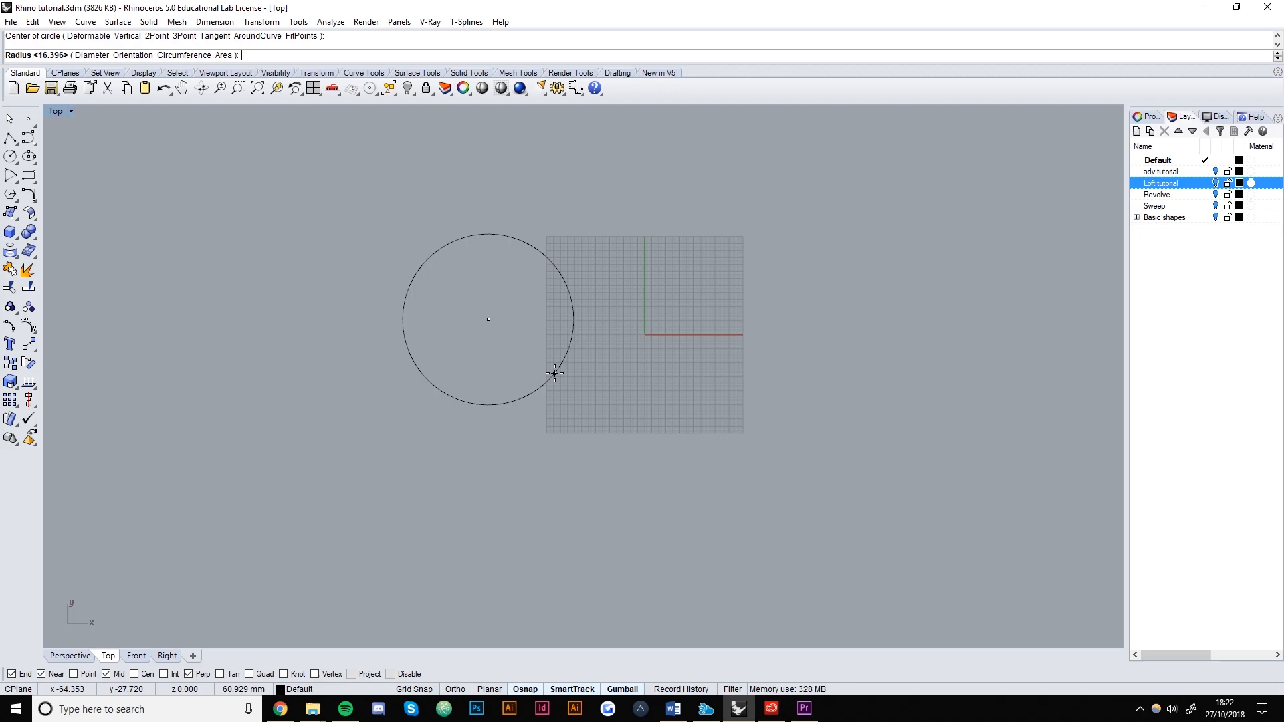
pyautogui.click(554, 373)
pyautogui.moveTo(491, 398); pyautogui.dragTo(616, 396, button='right')
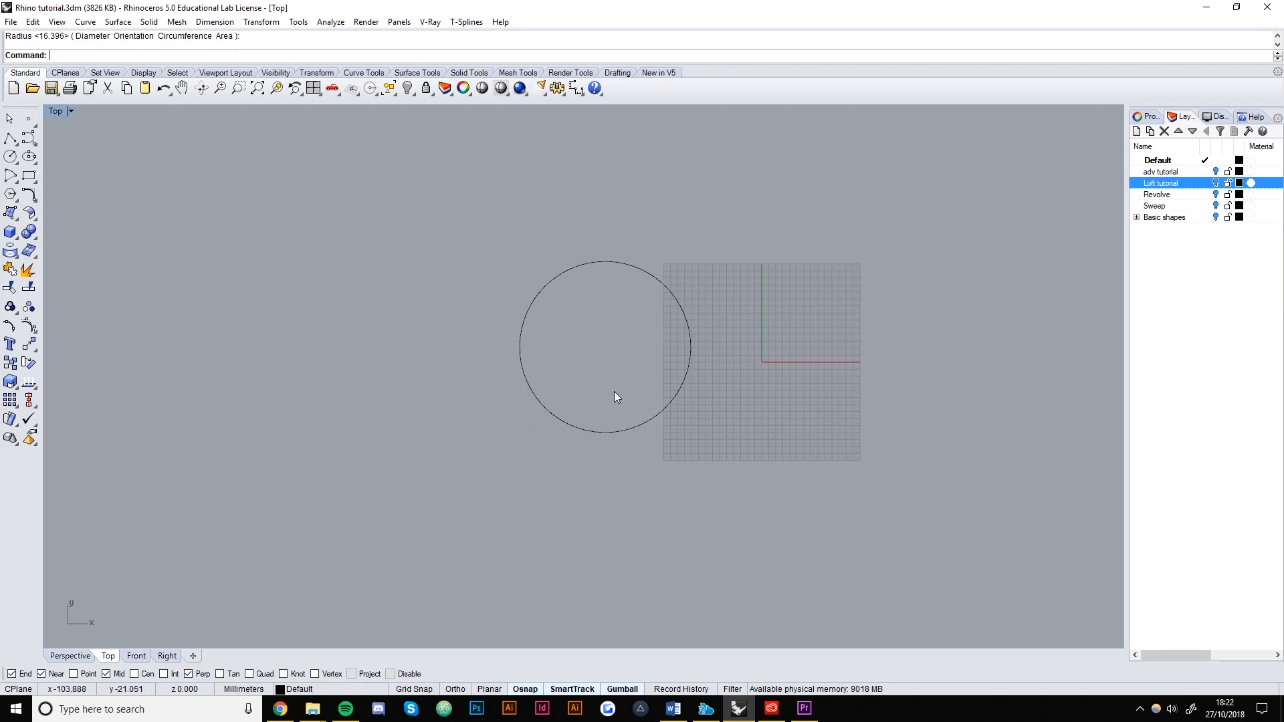
pyautogui.click(64, 658)
pyautogui.moveTo(645, 508); pyautogui.dragTo(539, 440, button='right')
pyautogui.click(556, 411)
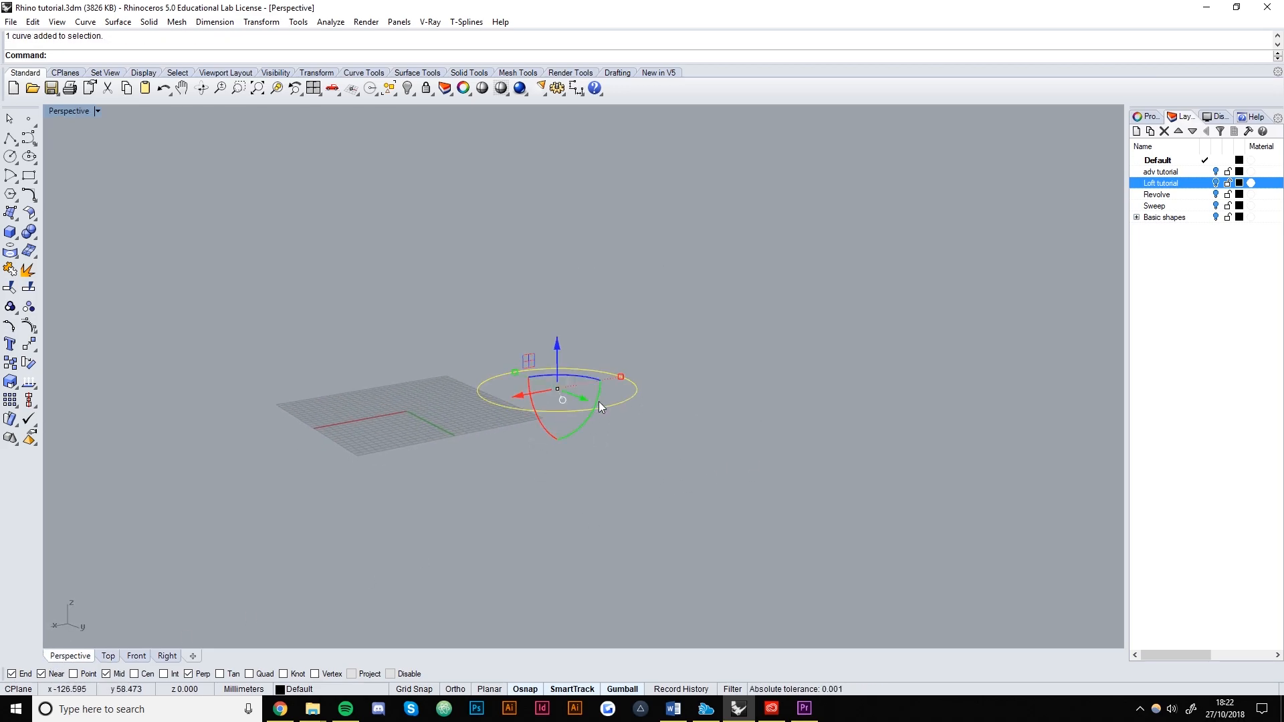
# Copy the circle straight up in the Front view, constrained vertically, above the original.
pyautogui.write('Copy')
pyautogui.press('Return')
pyautogui.click(580, 411)
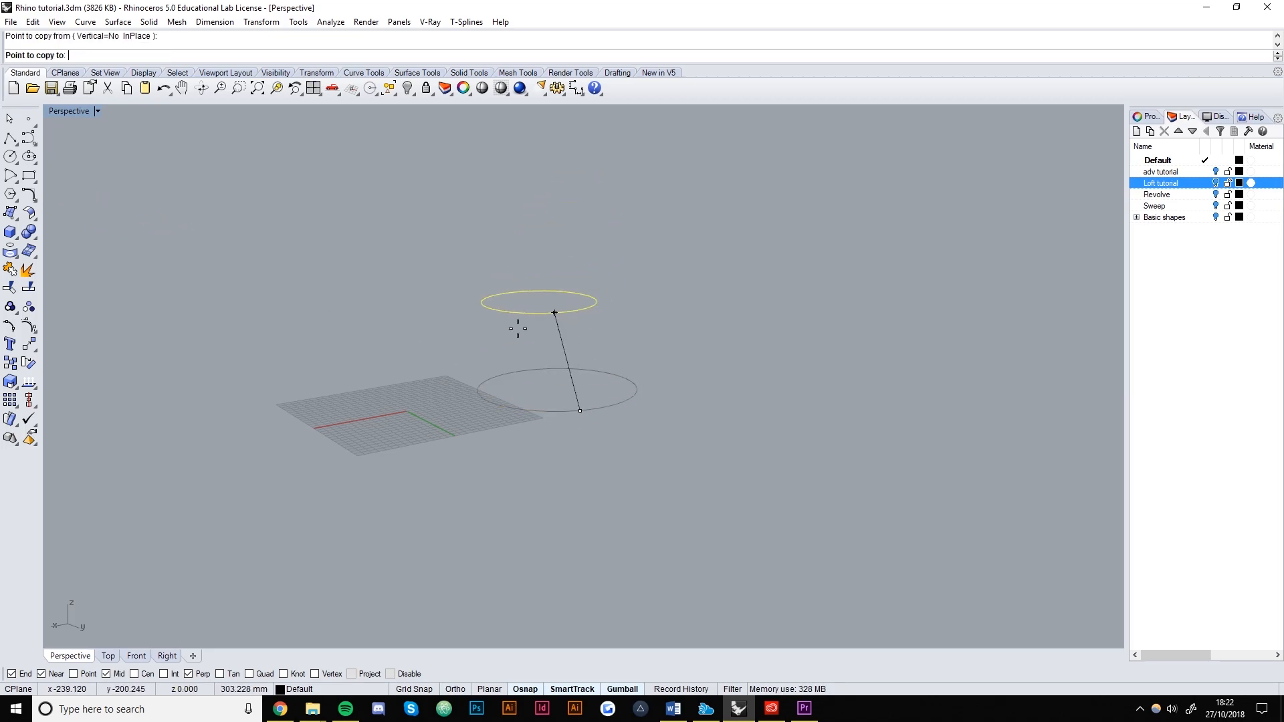
pyautogui.click(136, 656)
pyautogui.press('shift')
pyautogui.keyDown('shift'); pyautogui.click(265, 361); pyautogui.keyUp('shift')
pyautogui.moveTo(354, 488); pyautogui.dragTo(489, 447, button='right')
pyautogui.rightClick(489, 448)
pyautogui.click(467, 517)
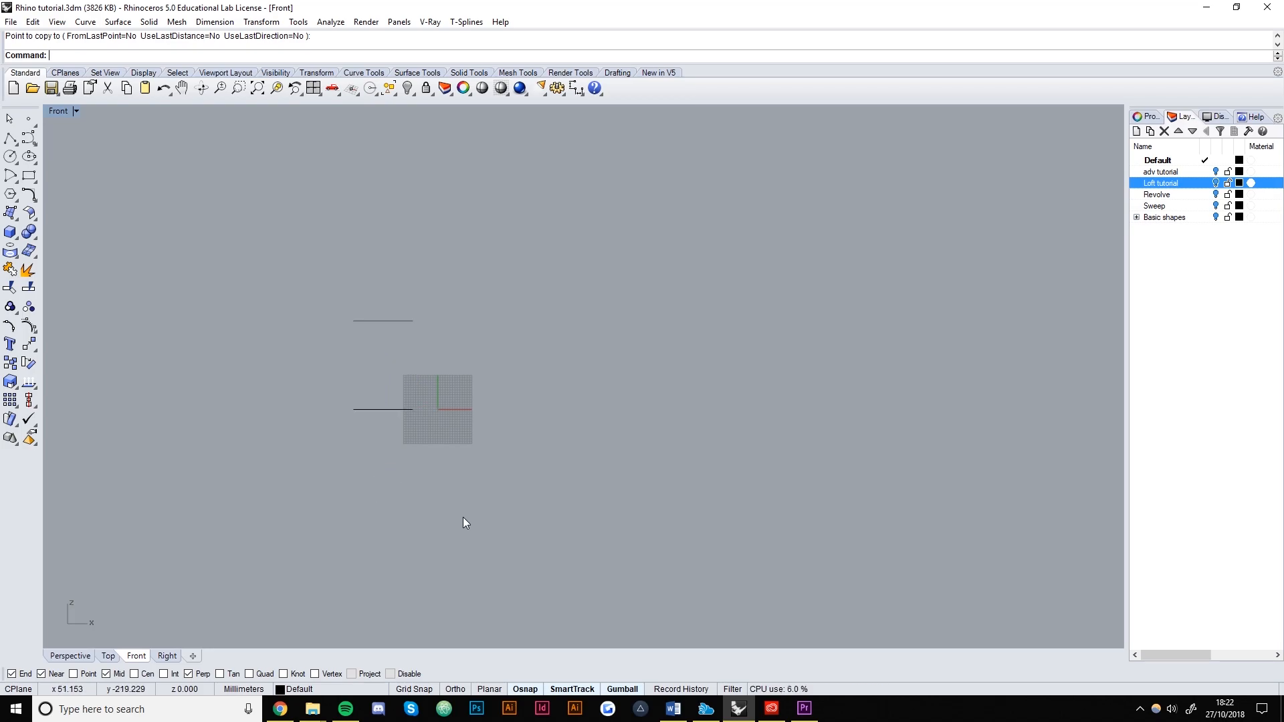
pyautogui.moveTo(467, 516); pyautogui.dragTo(594, 519, button='right')
pyautogui.click(86, 658)
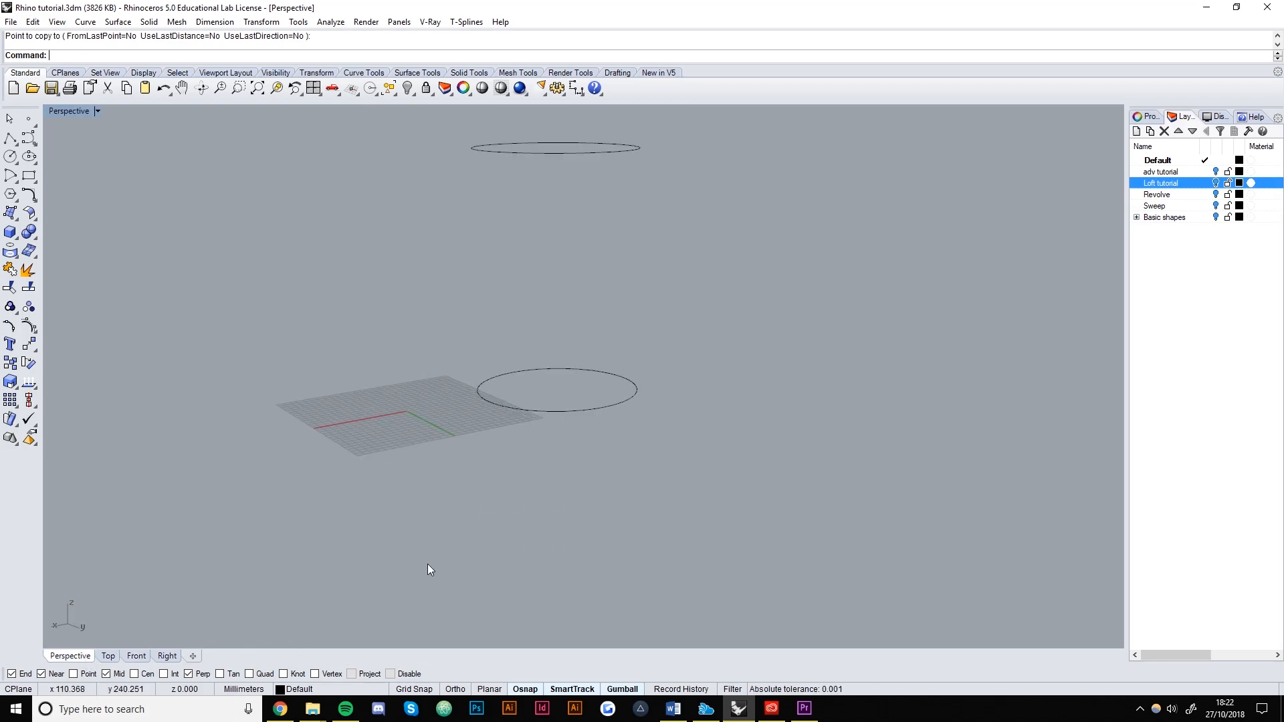
# Select both the lower and upper circles in Perspective.
pyautogui.keyDown('shift'); pyautogui.moveTo(581, 316); pyautogui.dragTo(625, 318, button='right'); pyautogui.keyUp('shift')
pyautogui.scroll(-1, 592, 313)
pyautogui.keyDown('shift'); pyautogui.moveTo(582, 361); pyautogui.dragTo(601, 380, button='right'); pyautogui.keyUp('shift')
pyautogui.click(640, 458)
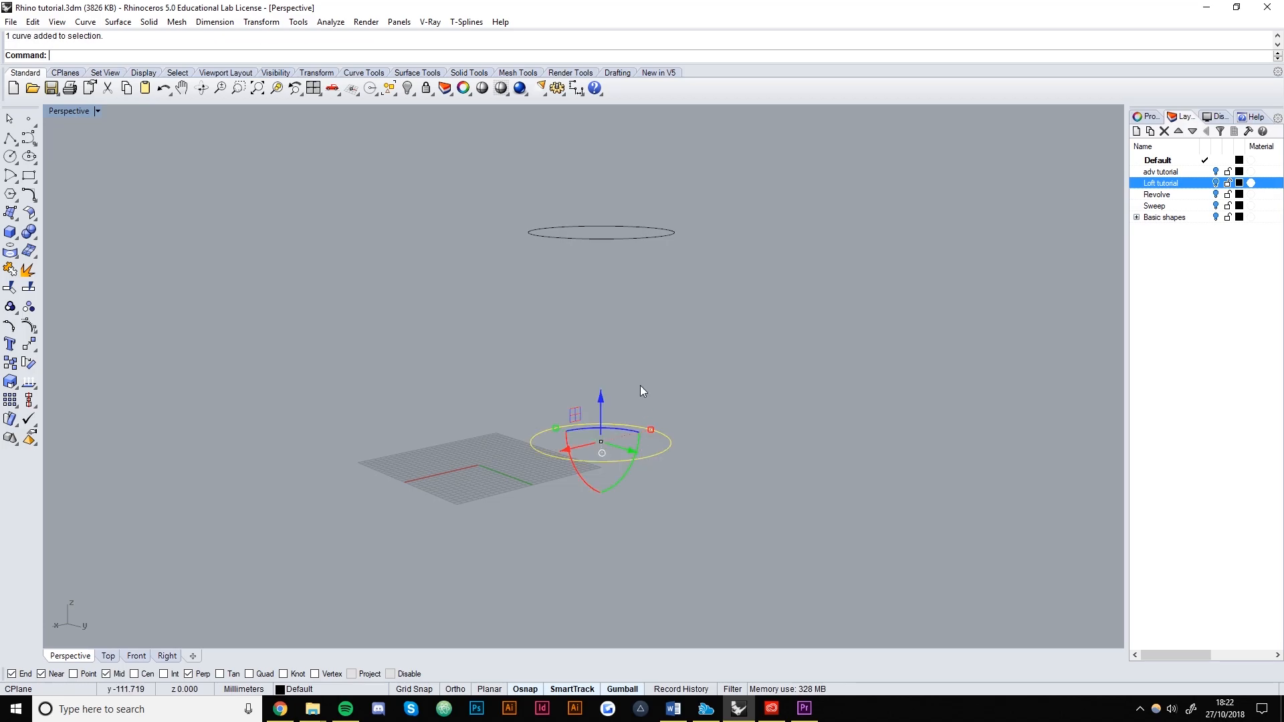
pyautogui.keyDown('shift'); pyautogui.click(614, 233); pyautogui.keyUp('shift')
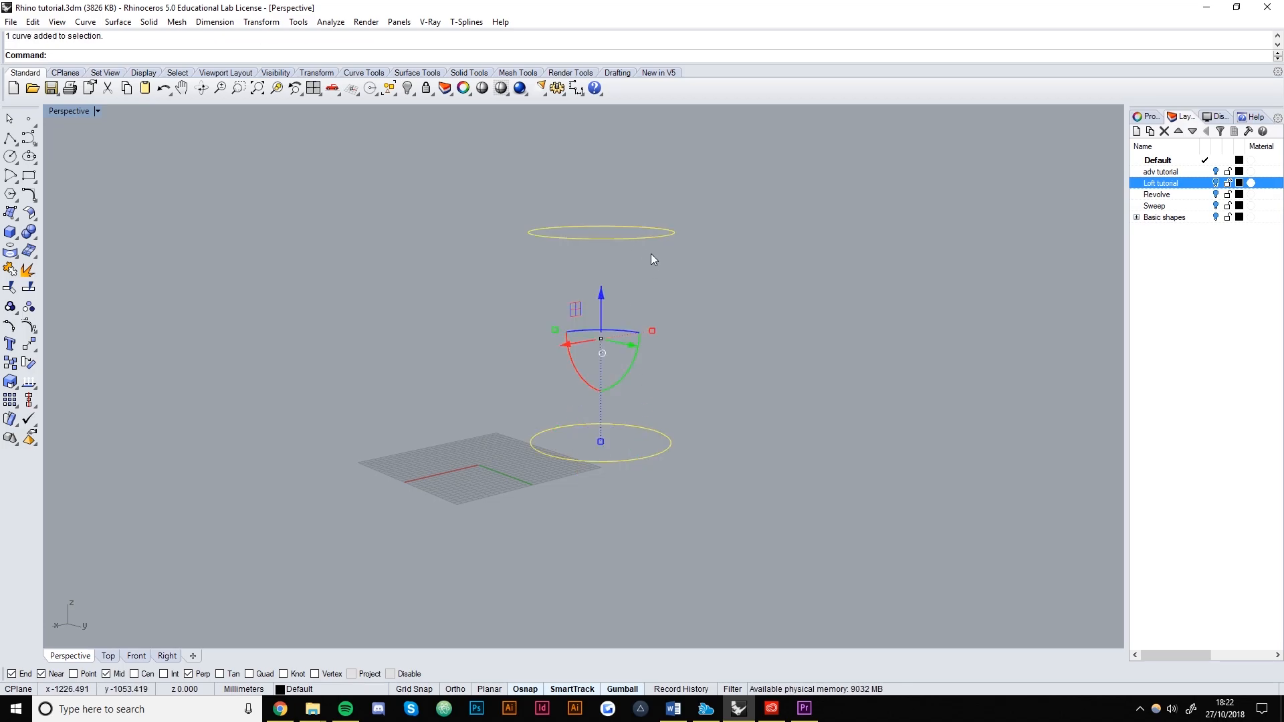
# Create five in-between circles with TweenCurves, Number set to 5.
pyautogui.write('TweenCurves')
pyautogui.press('Return')
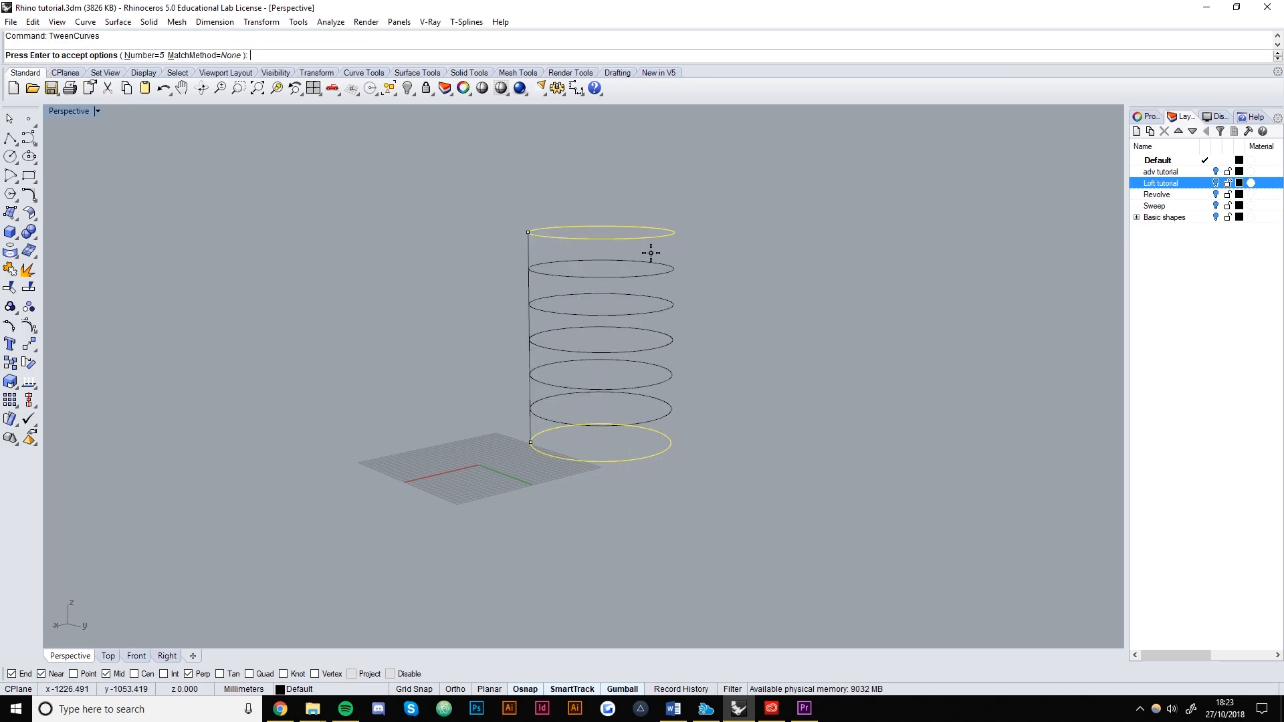
pyautogui.click(144, 55)
pyautogui.write('5')
pyautogui.press('Return')
pyautogui.press('Return')
pyautogui.press('Escape')
# Shrink the sixth and fifth circles and shift the third circle left with the gumball.
pyautogui.moveTo(664, 341); pyautogui.dragTo(660, 432, button='right')
pyautogui.click(663, 448)
pyautogui.moveTo(668, 427); pyautogui.dragTo(622, 436)
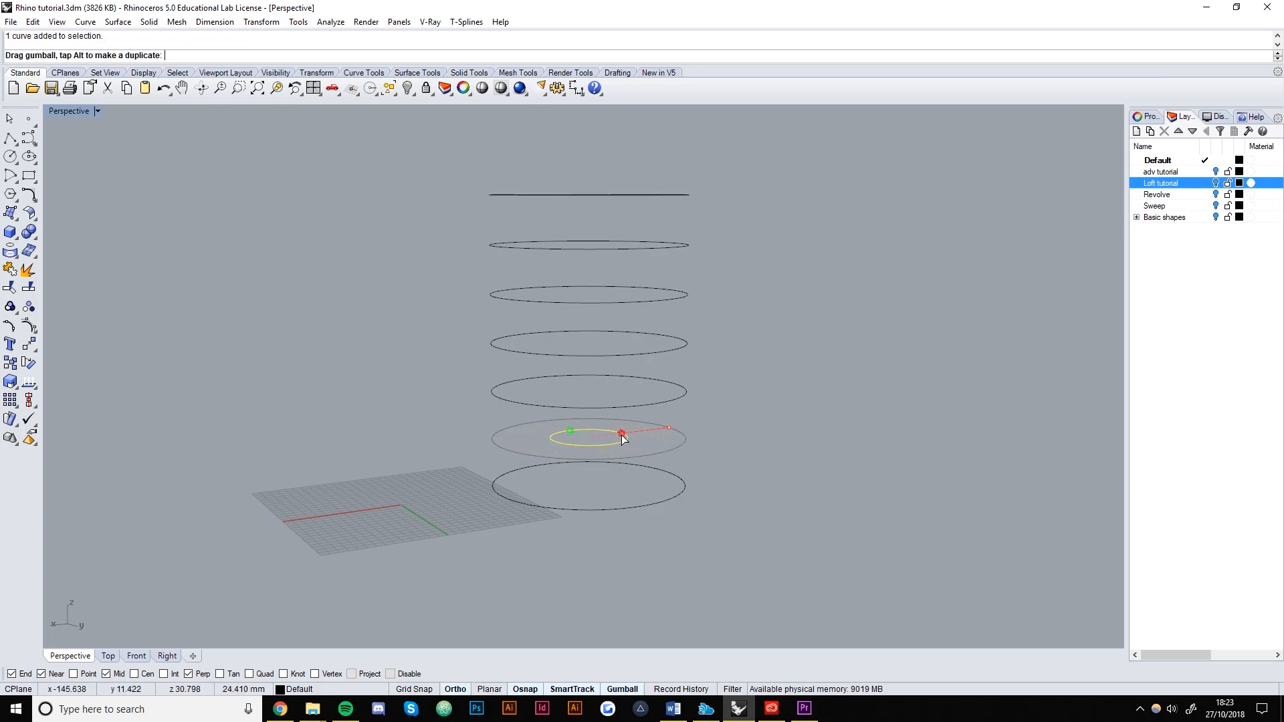
pyautogui.click(648, 401)
pyautogui.moveTo(668, 382); pyautogui.dragTo(651, 338)
pyautogui.click(650, 351)
pyautogui.hotkey('ctrl', 'z')
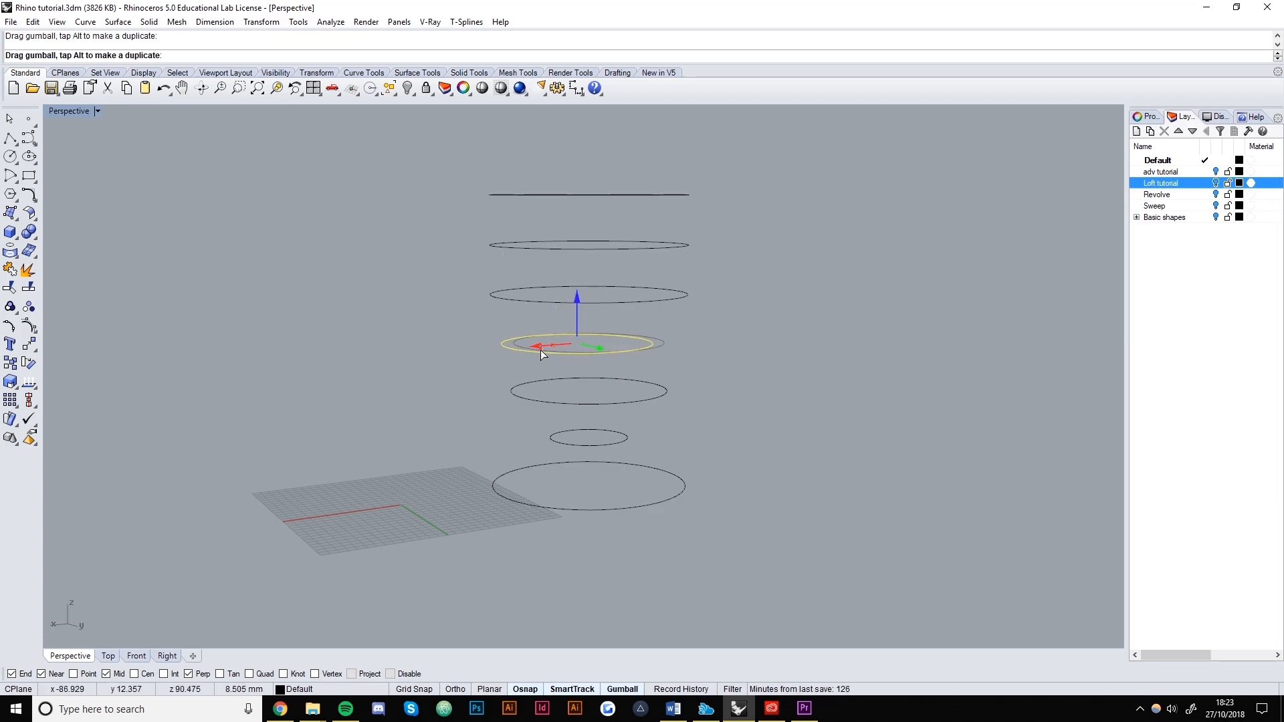
pyautogui.moveTo(520, 356); pyautogui.dragTo(656, 346, button='right')
pyautogui.click(725, 308)
pyautogui.moveTo(706, 289); pyautogui.dragTo(636, 288)
# Shrink the top circle and shift it slightly right, then window-select all seven circles.
pyautogui.click(750, 250)
pyautogui.click(755, 254)
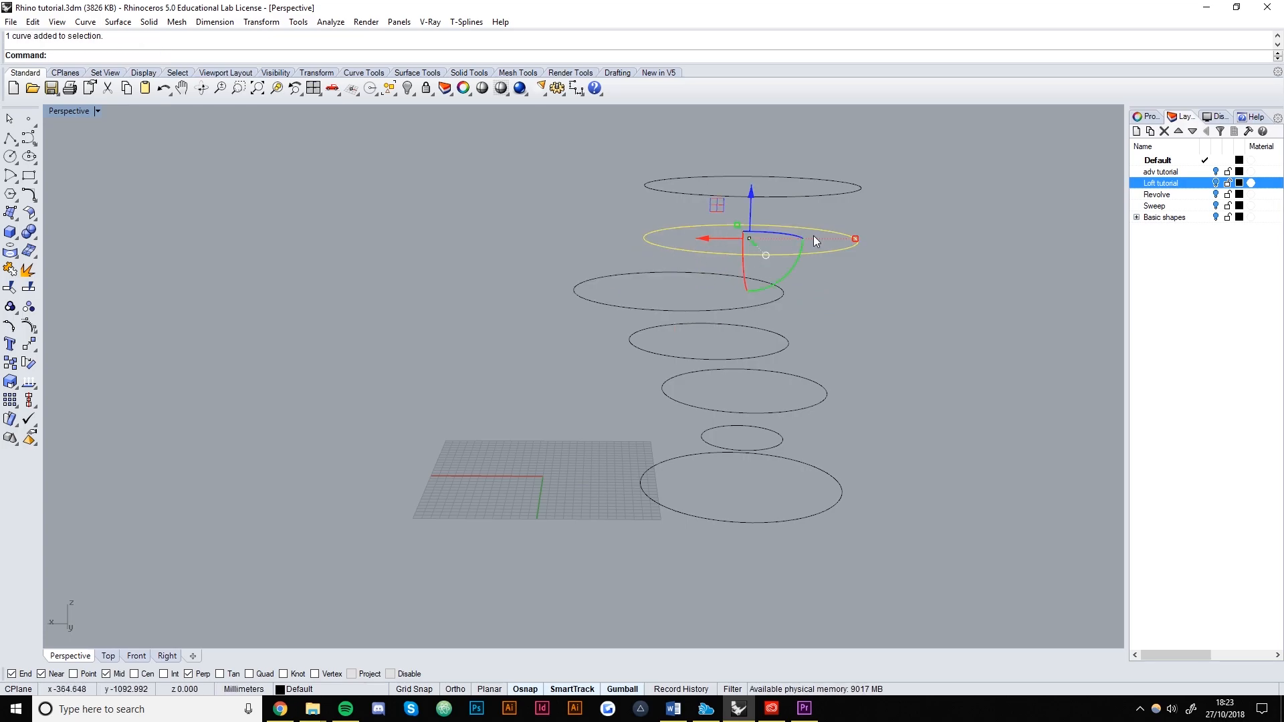
pyautogui.moveTo(858, 238); pyautogui.dragTo(822, 242)
pyautogui.hotkey('ctrl', 'z')
pyautogui.click(848, 192)
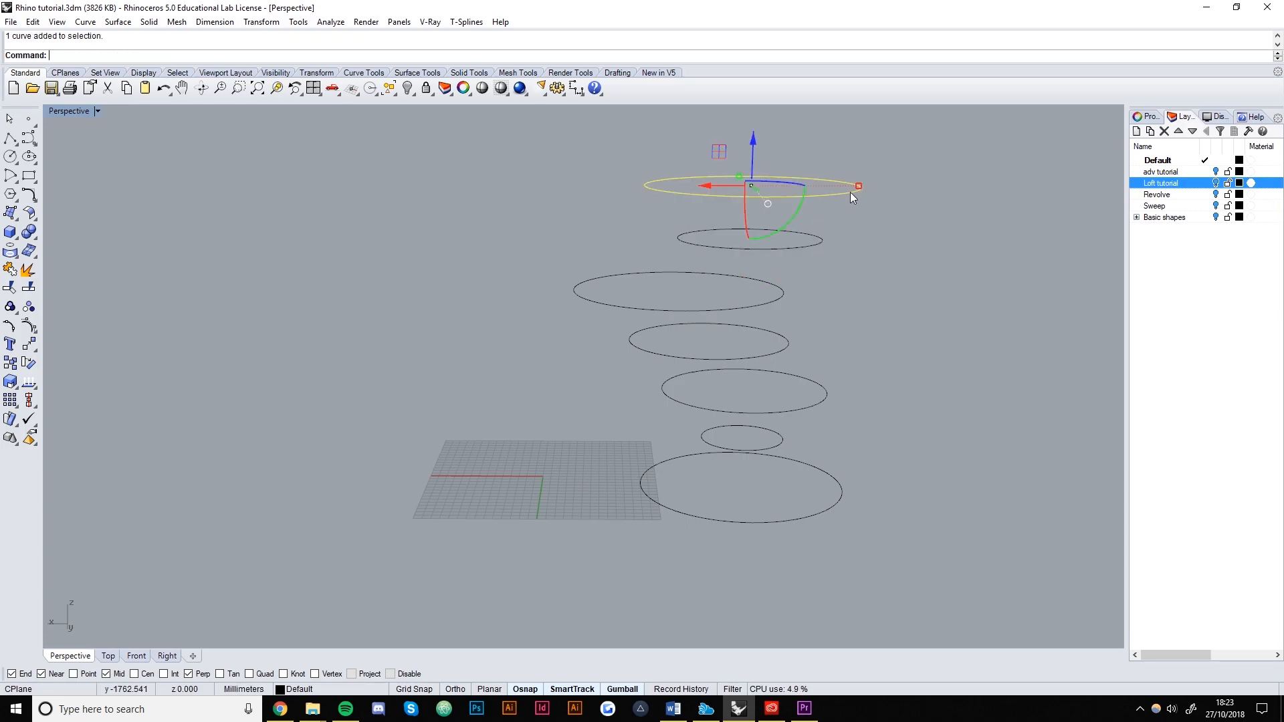
pyautogui.moveTo(859, 185); pyautogui.dragTo(834, 187)
pyautogui.moveTo(709, 184); pyautogui.dragTo(725, 183)
pyautogui.keyDown('shift'); pyautogui.moveTo(876, 316); pyautogui.dragTo(579, 406, button='right'); pyautogui.keyUp('shift')
pyautogui.moveTo(789, 358); pyautogui.dragTo(669, 212)
pyautogui.moveTo(669, 211); pyautogui.dragTo(799, 363, button='right')
# Start a loft through the circles, accept the seams, and move Loft Options beside the model.
pyautogui.write('Loft')
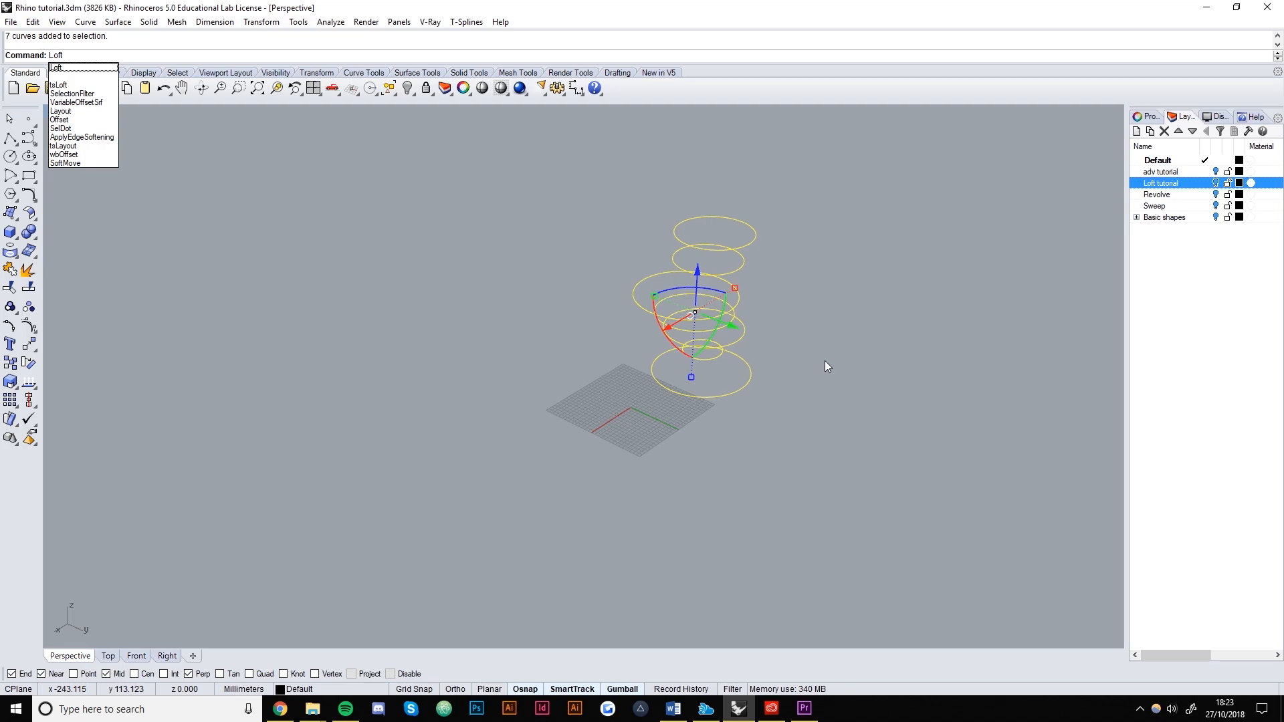
pyautogui.press('Return')
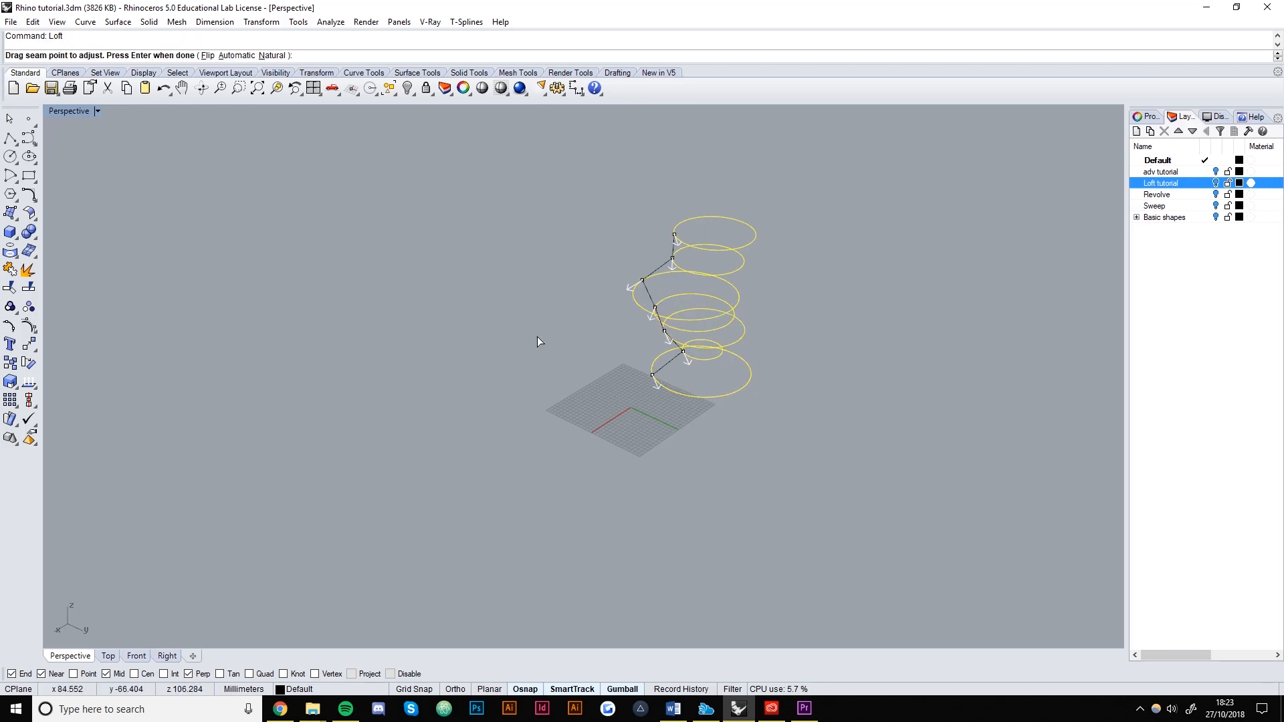
pyautogui.moveTo(827, 420); pyautogui.dragTo(805, 398, button='right')
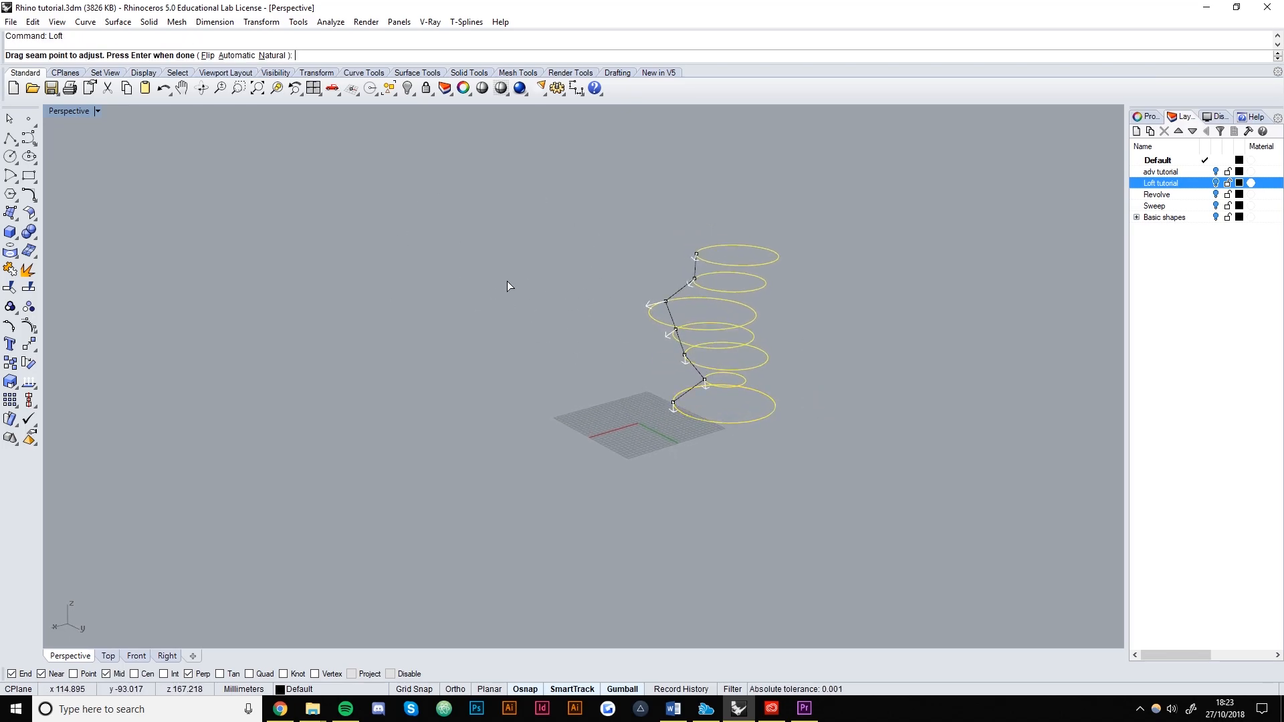
pyautogui.keyDown('shift'); pyautogui.moveTo(828, 337); pyautogui.dragTo(671, 346, button='right'); pyautogui.keyUp('shift')
pyautogui.scroll(7, 594, 363)
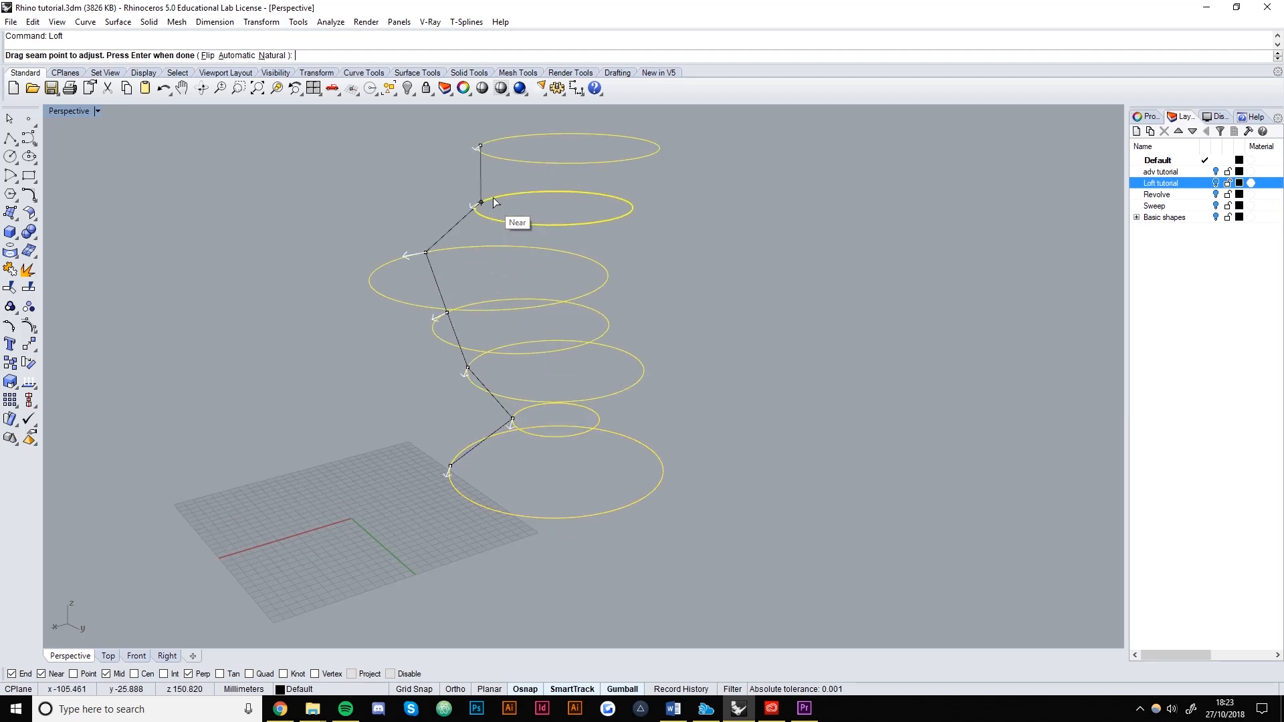
pyautogui.press('Return')
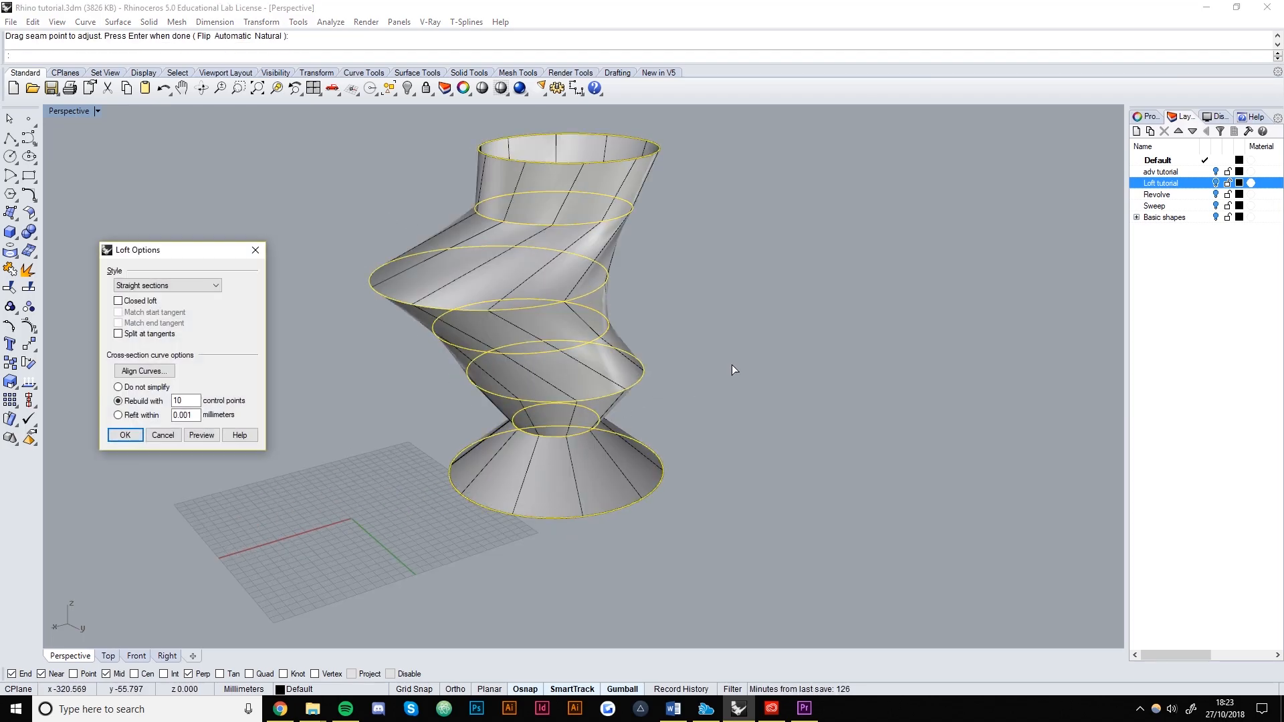
pyautogui.moveTo(220, 251); pyautogui.dragTo(942, 211)
pyautogui.moveTo(635, 321); pyautogui.dragTo(734, 334, button='right')
pyautogui.scroll(-5, 741, 323)
# Preview the loft with the Normal, Loose and Tight styles.
pyautogui.click(866, 246)
pyautogui.click(861, 259)
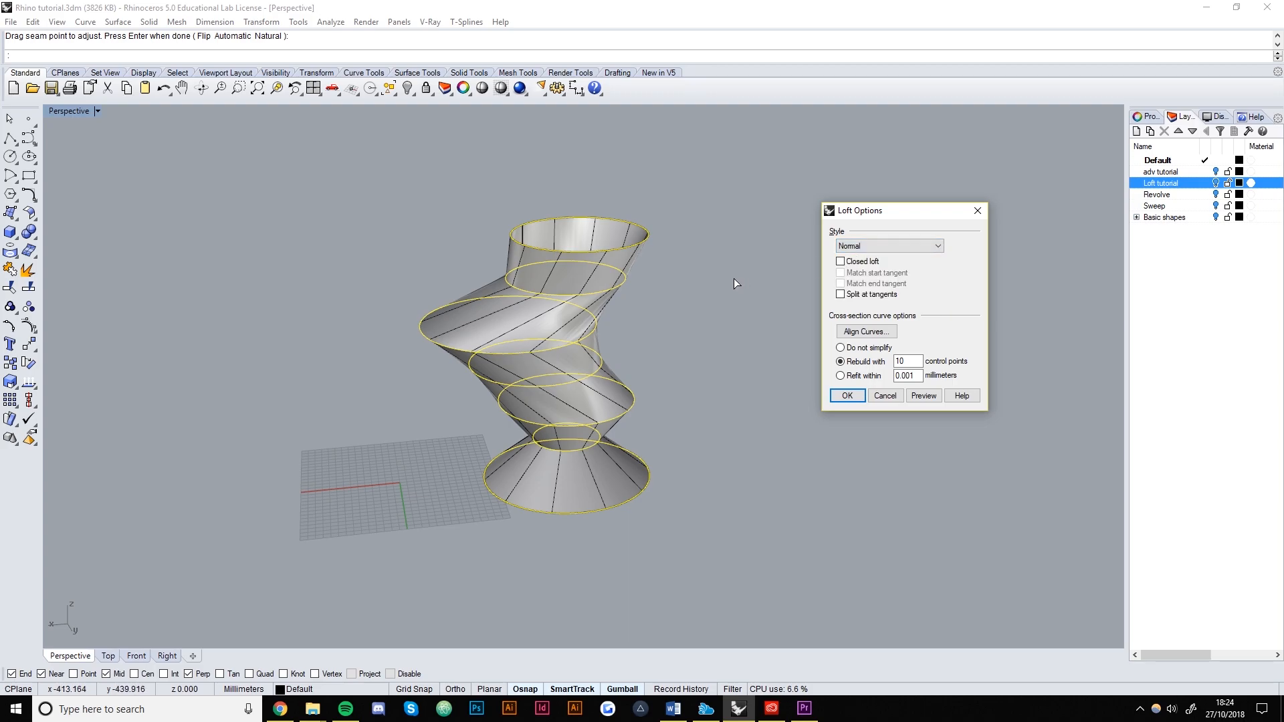
pyautogui.click(923, 396)
pyautogui.moveTo(689, 378); pyautogui.dragTo(601, 345, button='right')
pyautogui.click(889, 246)
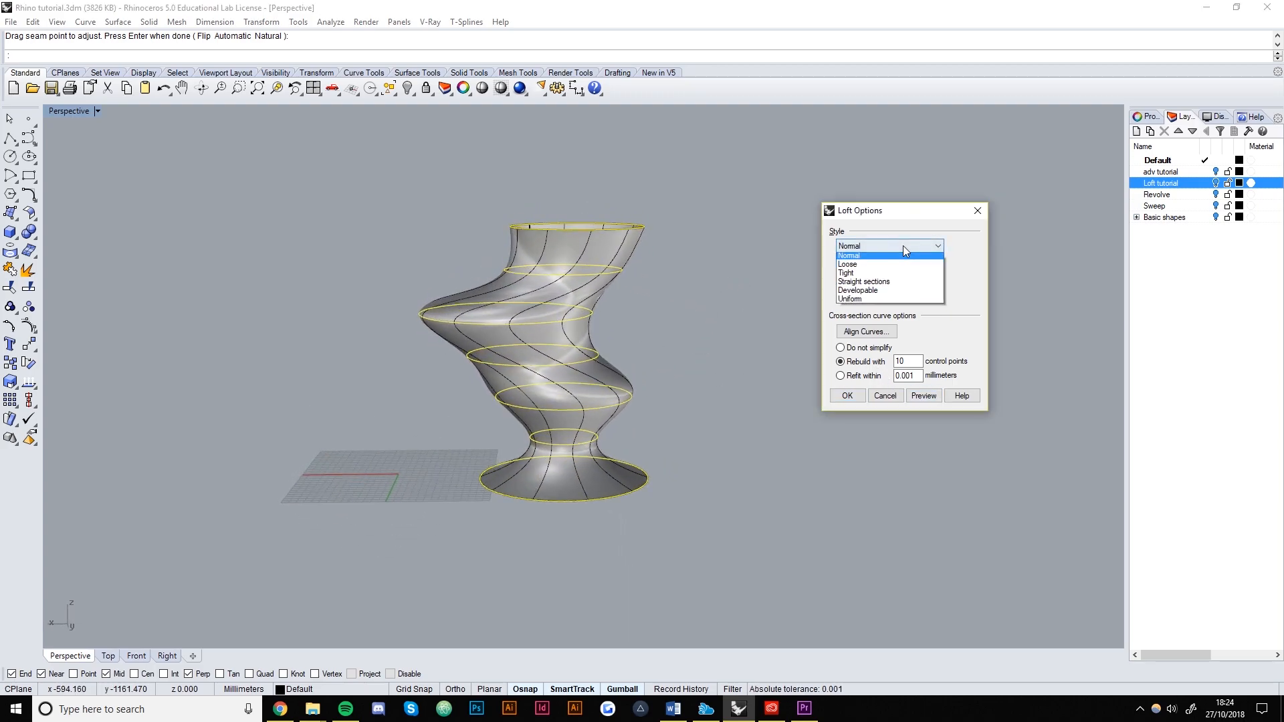
pyautogui.click(869, 265)
pyautogui.click(931, 395)
pyautogui.moveTo(624, 354); pyautogui.dragTo(511, 356, button='right')
pyautogui.scroll(6, 511, 355)
pyautogui.scroll(-6, 642, 342)
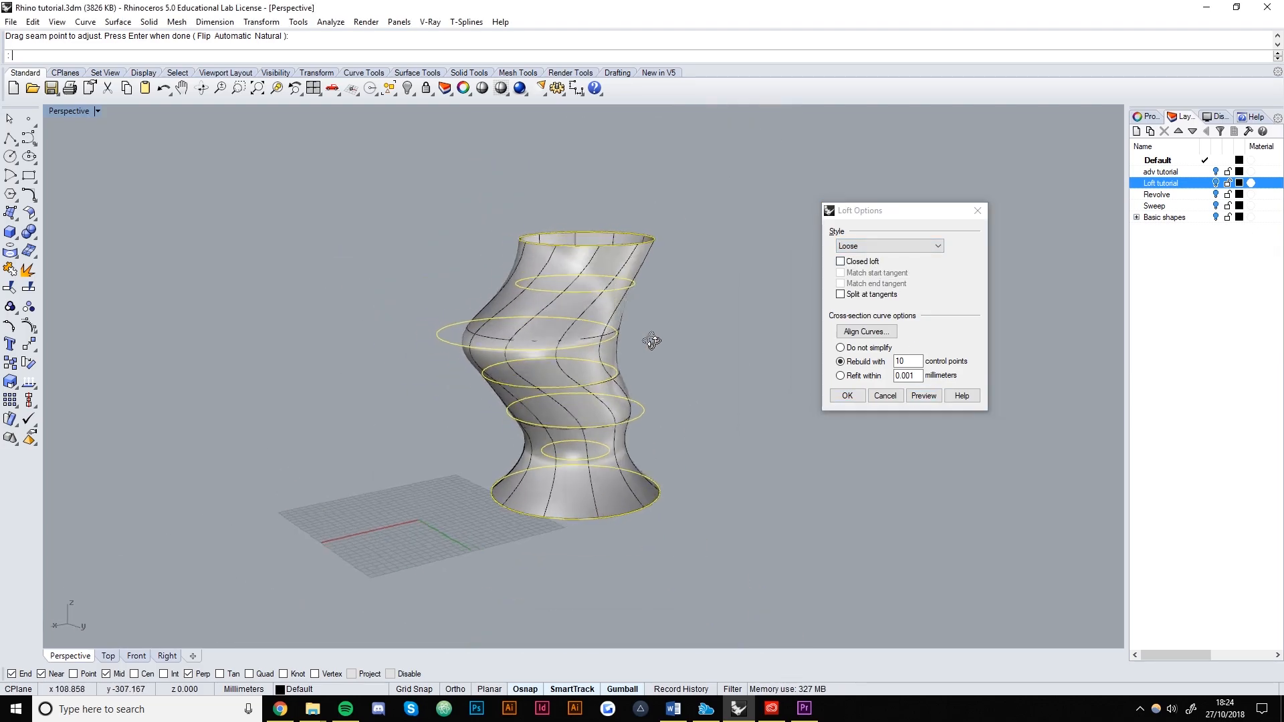
pyautogui.click(900, 247)
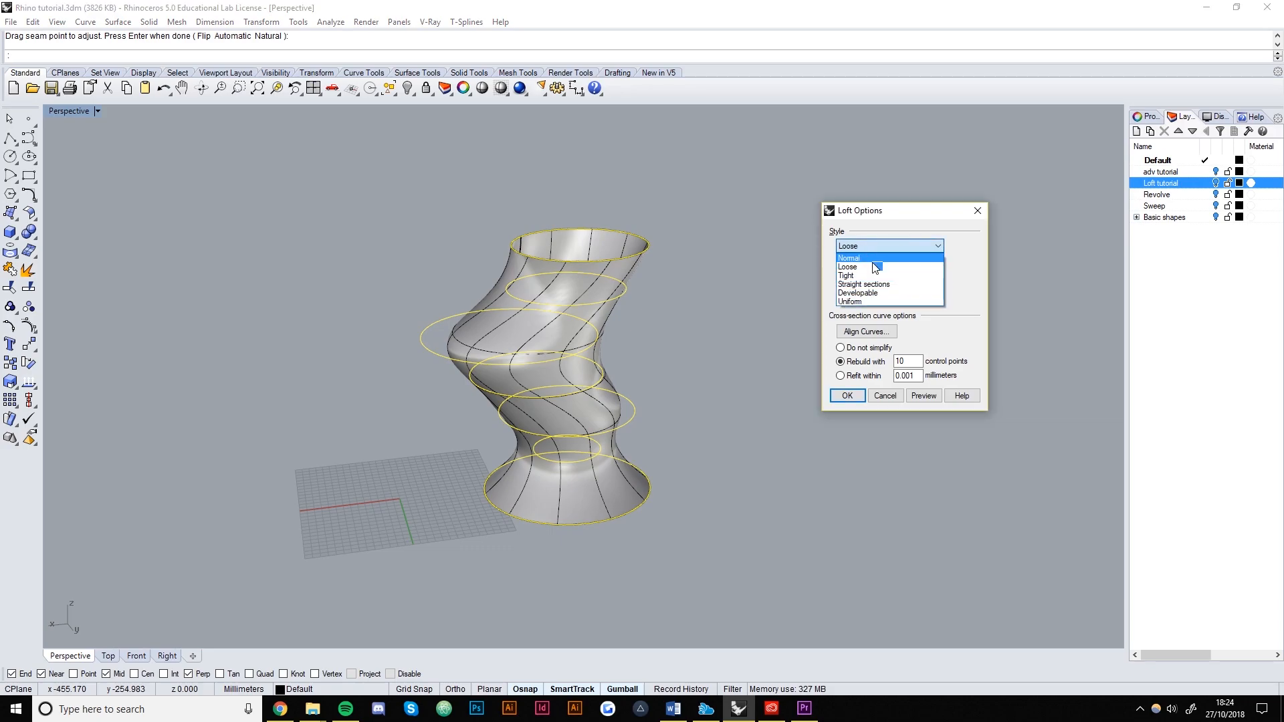
pyautogui.click(870, 277)
pyautogui.click(924, 396)
pyautogui.moveTo(589, 201); pyautogui.dragTo(414, 300, button='right')
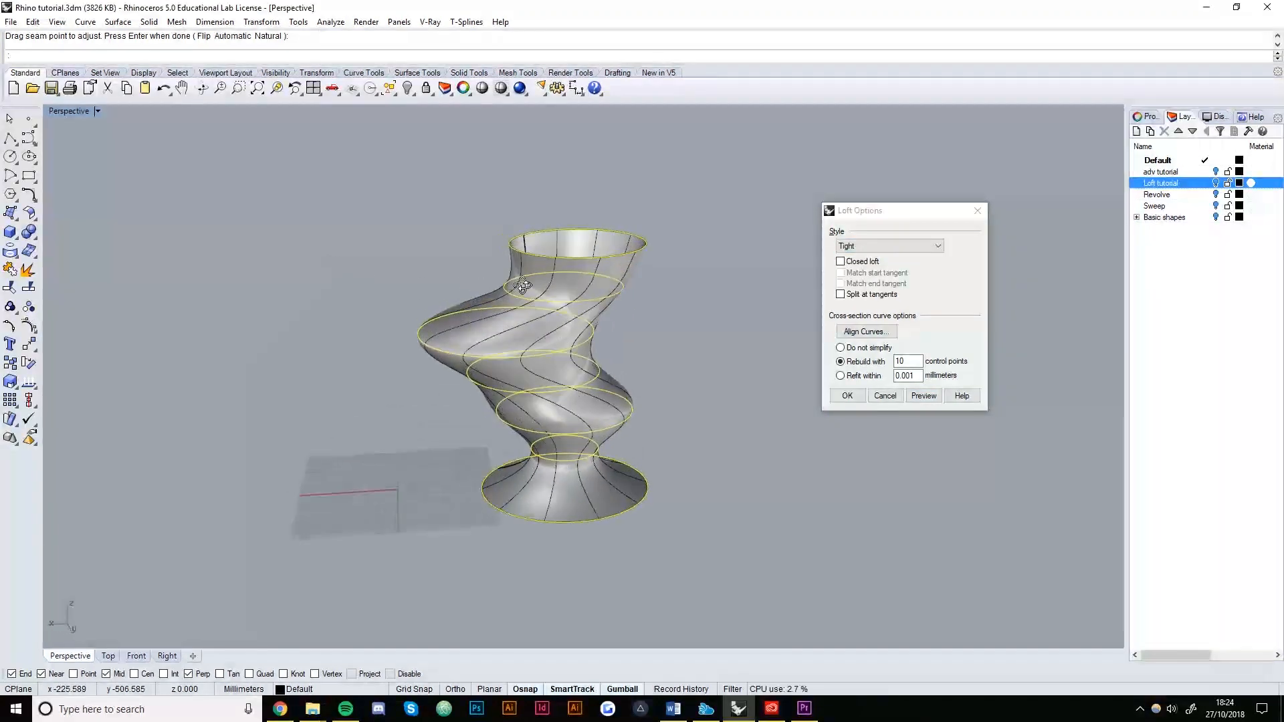
pyautogui.scroll(6, 434, 312)
pyautogui.scroll(-5, 548, 383)
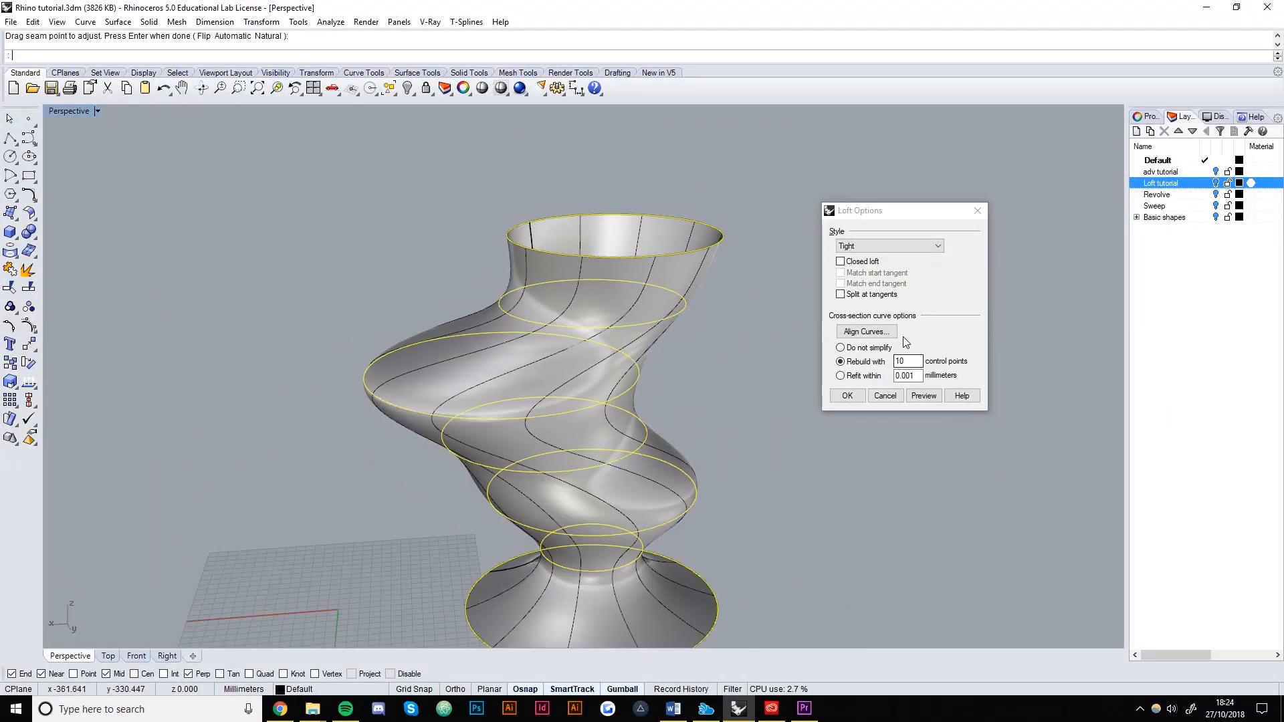
pyautogui.scroll(-2, 820, 270)
# Preview the loft with the Straight sections, Developable and Uniform styles.
pyautogui.click(869, 246)
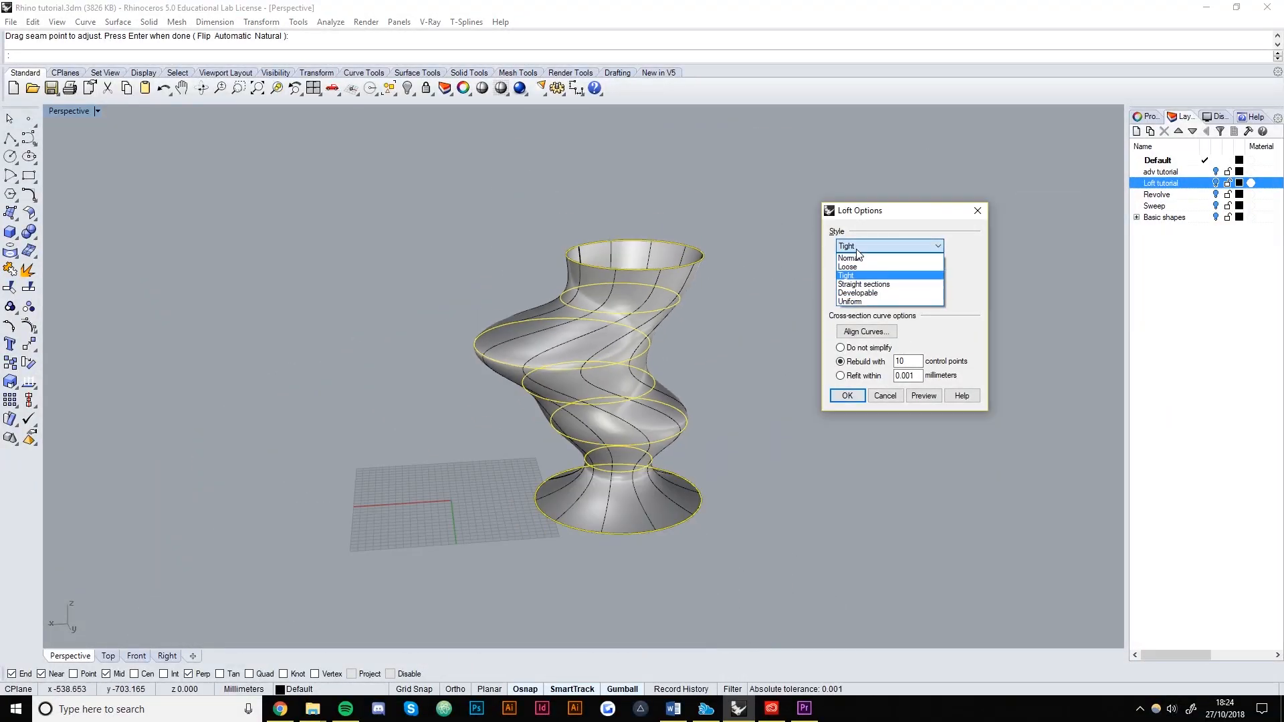
pyautogui.click(863, 284)
pyautogui.click(923, 396)
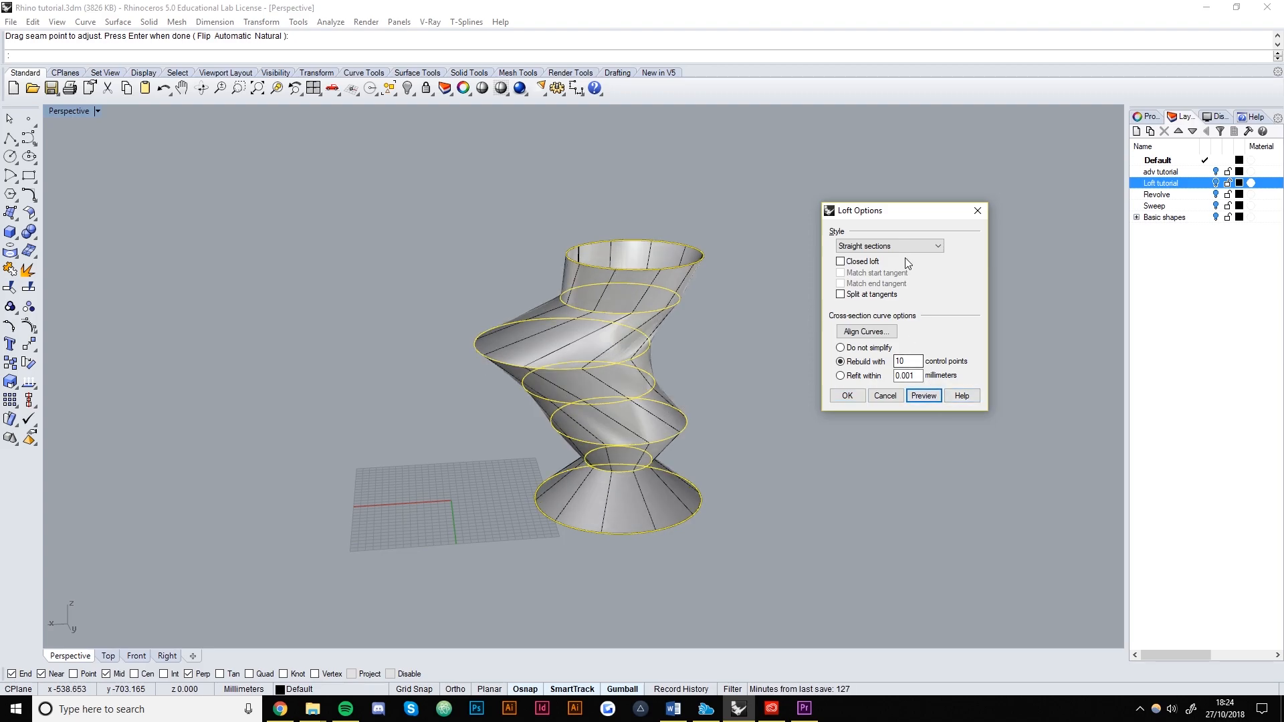
pyautogui.click(904, 247)
pyautogui.click(899, 294)
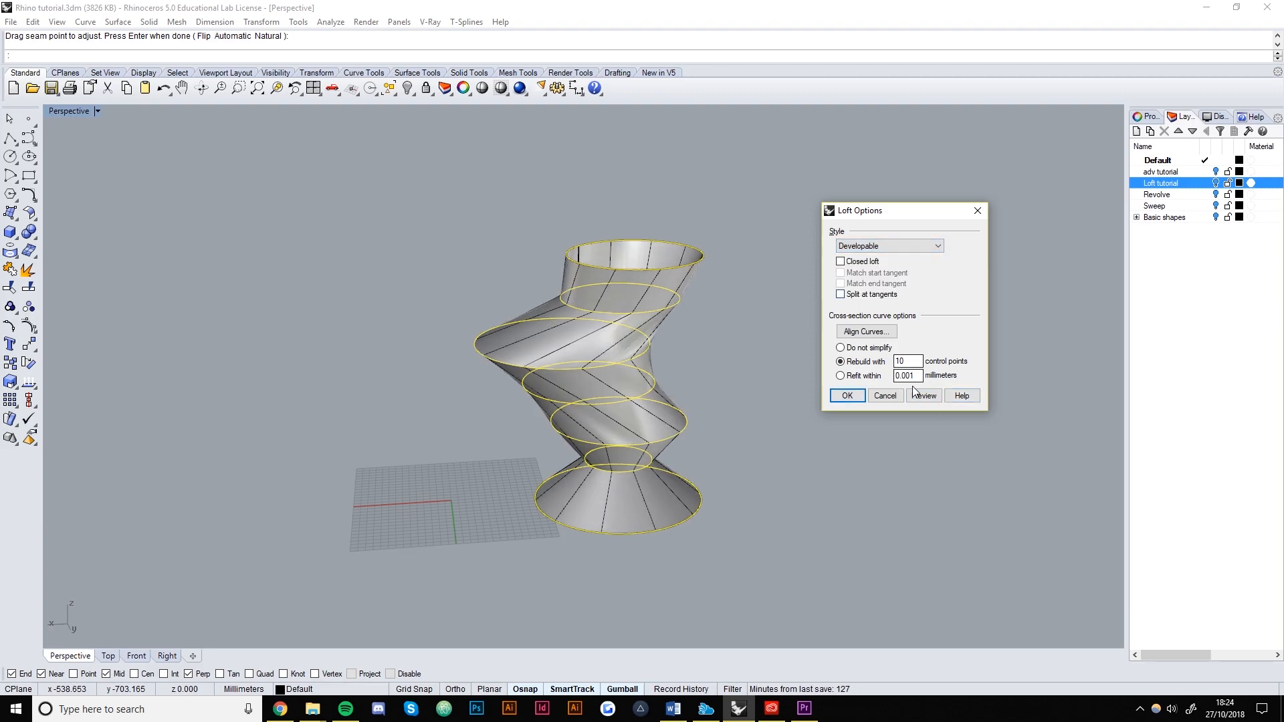
pyautogui.click(923, 396)
pyautogui.moveTo(701, 357); pyautogui.dragTo(956, 288, button='right')
pyautogui.click(906, 246)
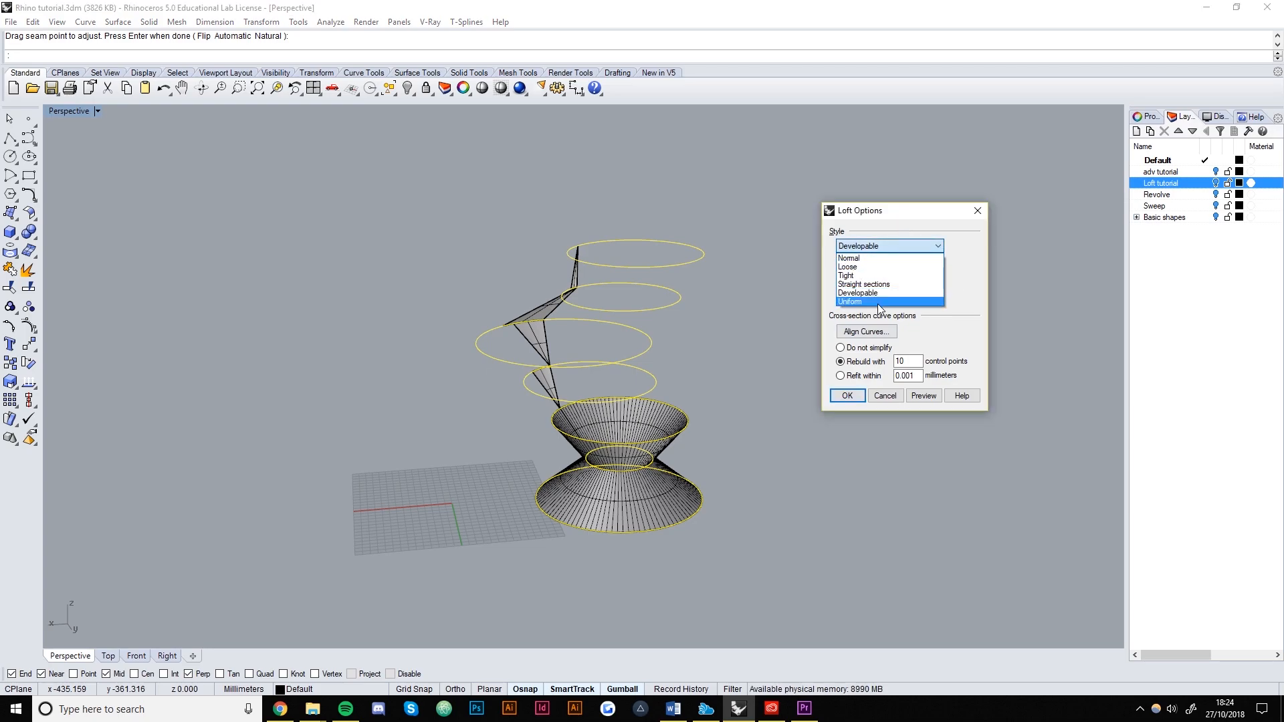
pyautogui.click(896, 305)
pyautogui.click(925, 396)
pyautogui.moveTo(701, 355)
pyautogui.mouseDown(button='right')
pyautogui.moveTo(636, 330)
pyautogui.moveTo(533, 321)
pyautogui.moveTo(702, 337)
pyautogui.mouseUp(button='right')
# Settle on the Loose style with Do not simplify and preview the result.
pyautogui.click(870, 252)
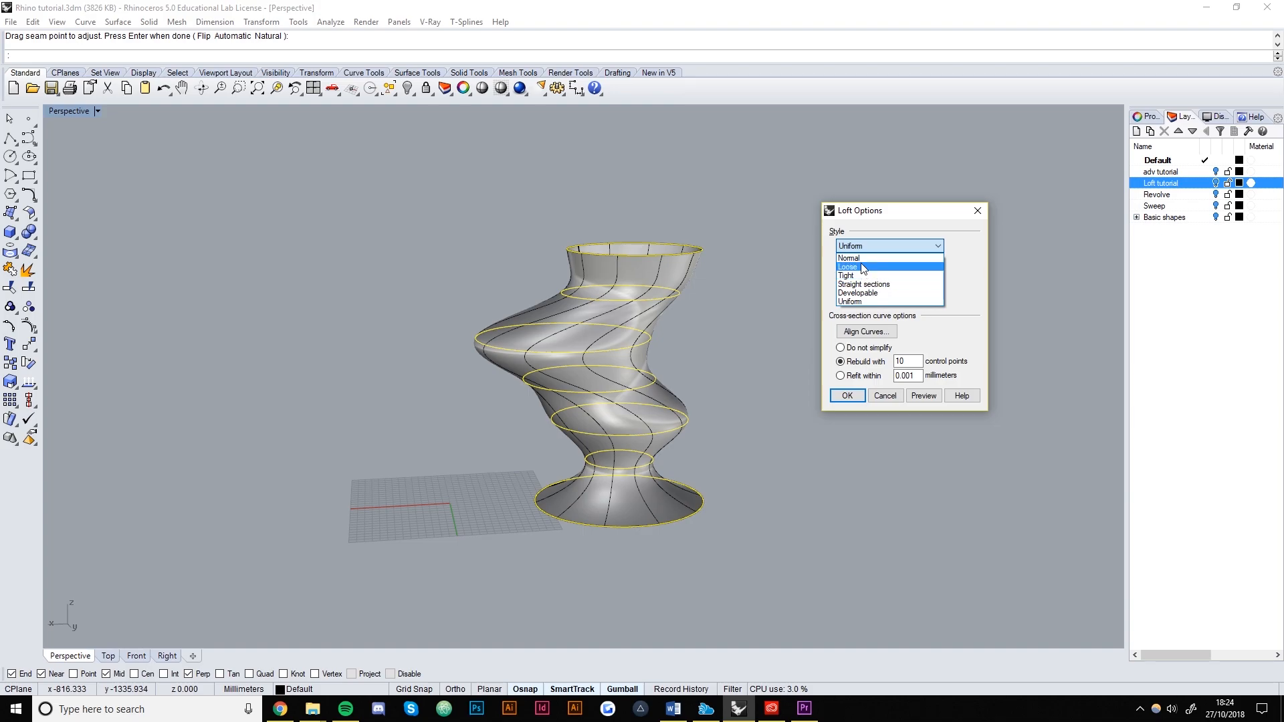
pyautogui.click(862, 267)
pyautogui.click(934, 394)
pyautogui.moveTo(559, 339)
pyautogui.mouseDown(button='right')
pyautogui.moveTo(665, 307)
pyautogui.moveTo(462, 347)
pyautogui.moveTo(551, 352)
pyautogui.mouseUp(button='right')
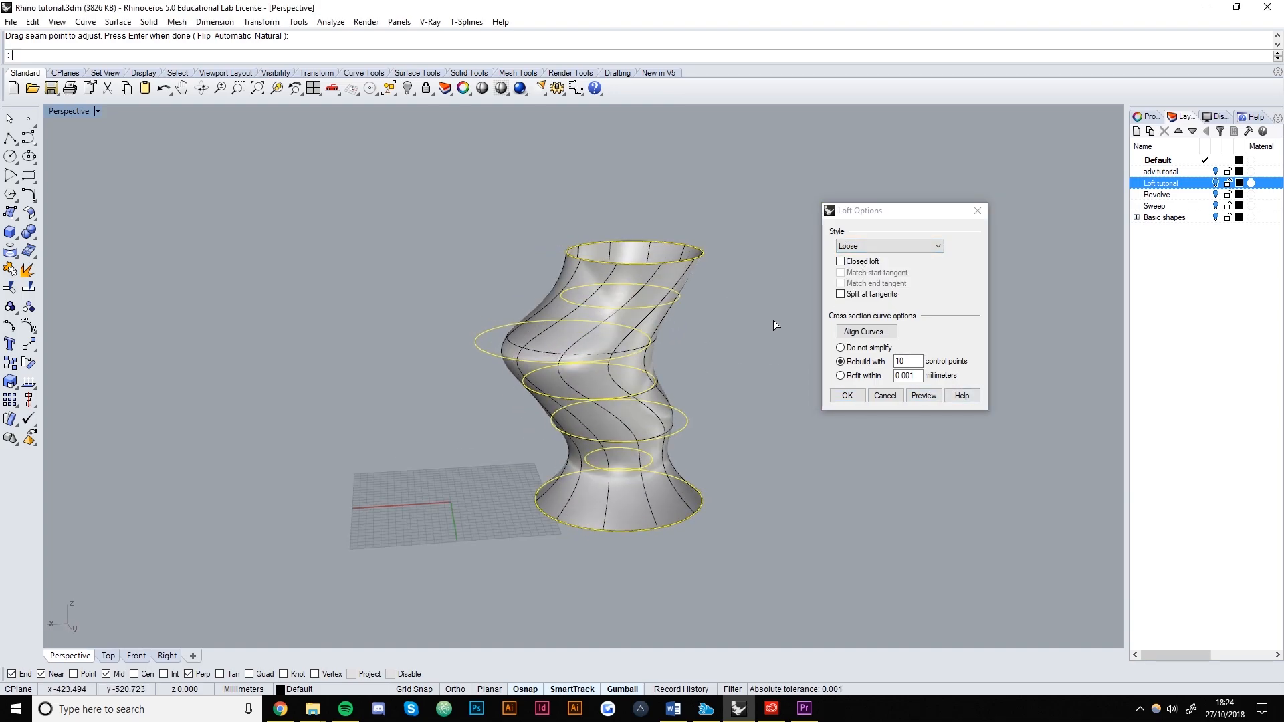
pyautogui.click(859, 348)
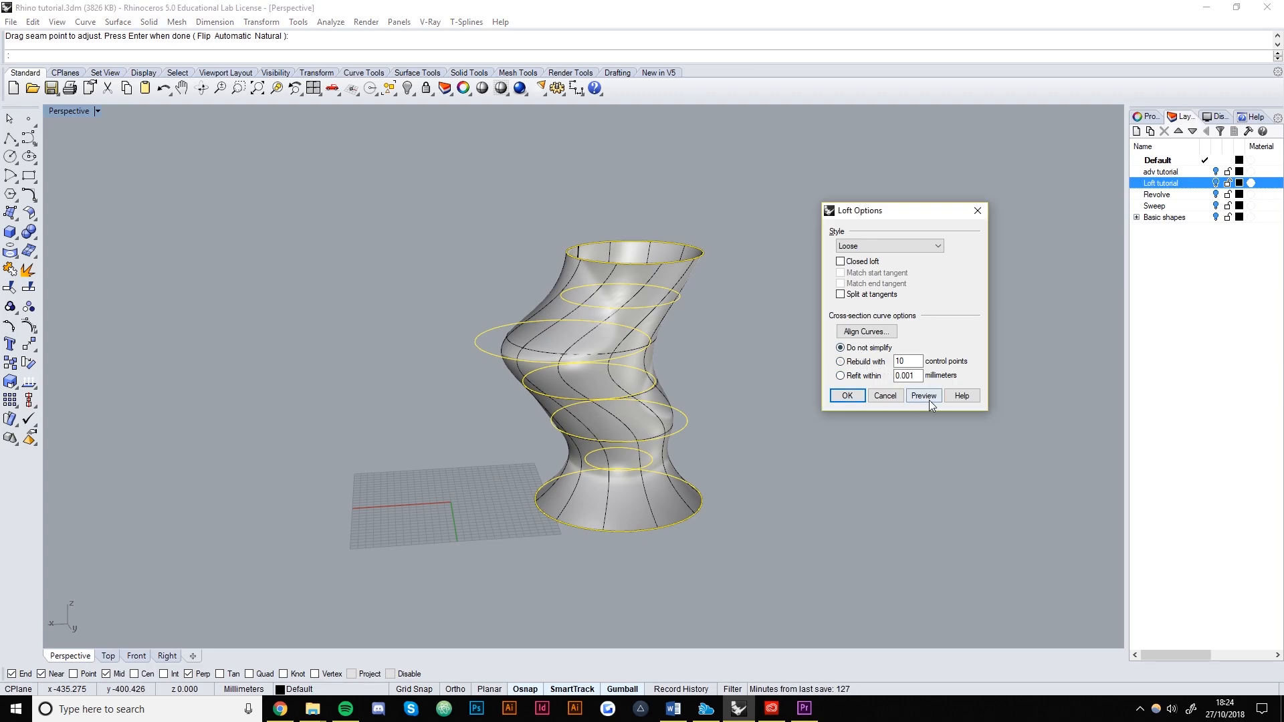
pyautogui.click(931, 404)
pyautogui.moveTo(607, 484); pyautogui.dragTo(694, 466, button='right')
# Create the lofted vase and move it to the right of its section circles.
pyautogui.click(861, 397)
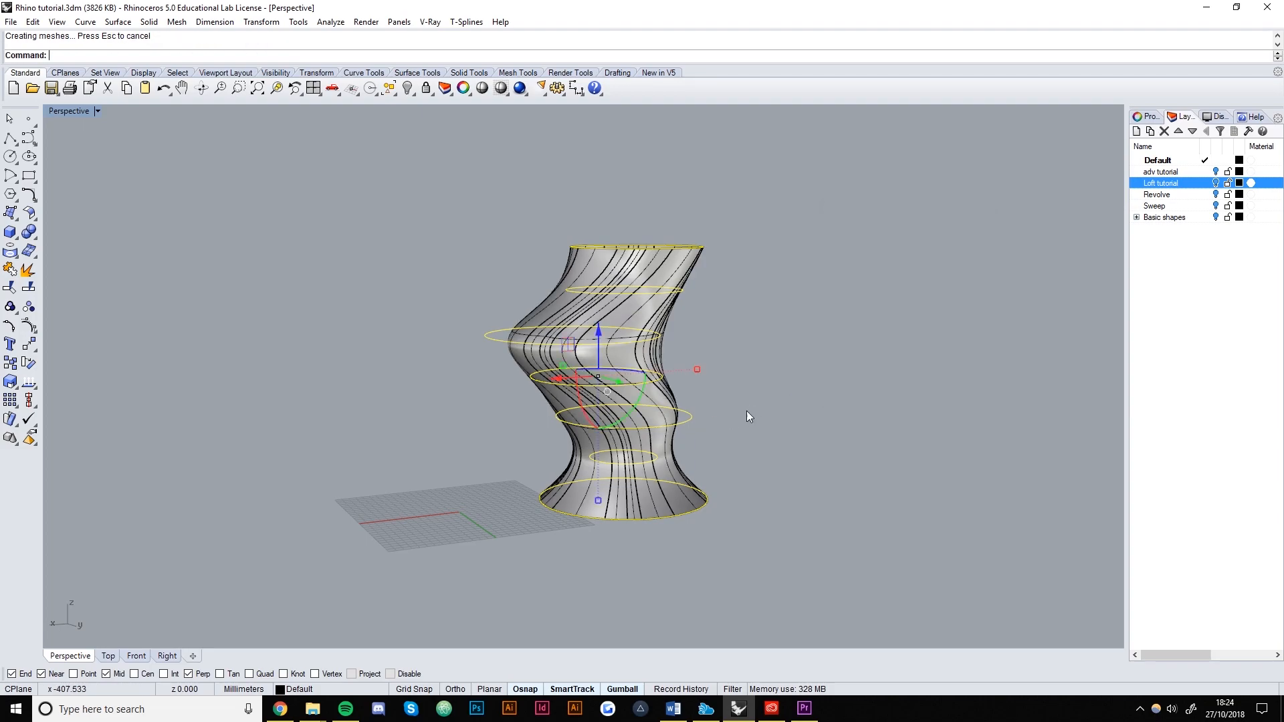
pyautogui.moveTo(705, 364); pyautogui.dragTo(590, 328, button='right')
pyautogui.click(591, 282)
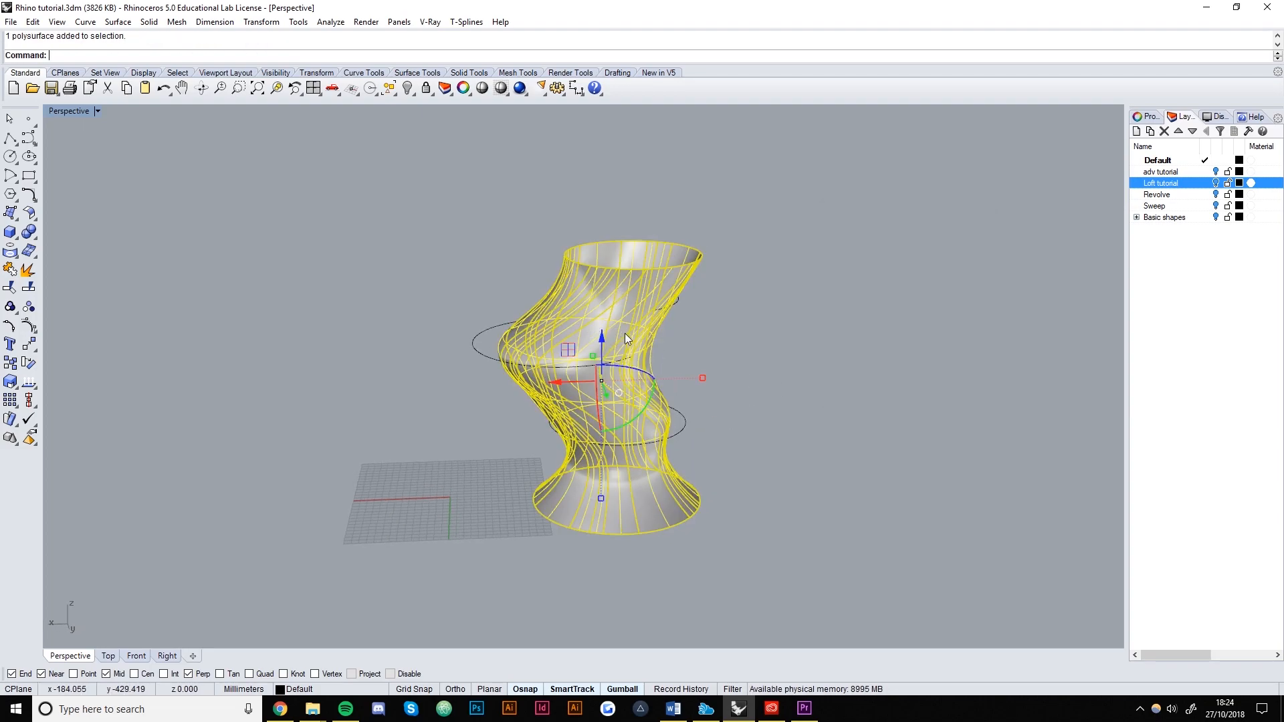
pyautogui.moveTo(561, 392); pyautogui.dragTo(783, 363)
pyautogui.click(710, 554)
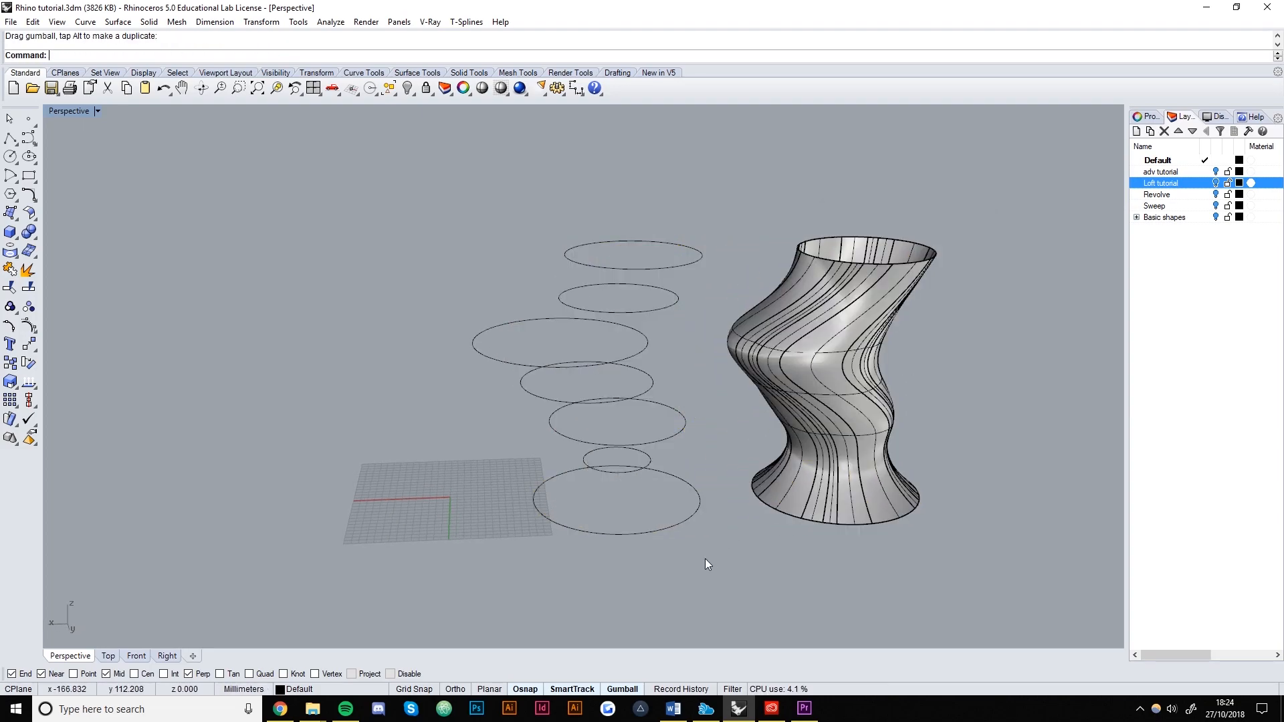
# Delete the seven section circles and reframe the view around the standalone vase.
pyautogui.moveTo(511, 202); pyautogui.dragTo(508, 194)
pyautogui.press('Delete')
pyautogui.scroll(-5, 668, 300)
pyautogui.keyDown('shift'); pyautogui.moveTo(811, 376); pyautogui.dragTo(568, 400, button='right'); pyautogui.keyUp('shift')
pyautogui.scroll(8, 596, 412)
pyautogui.scroll(-6, 414, 414)
pyautogui.scroll(7, 491, 408)
pyautogui.scroll(-5, 568, 400)
pyautogui.scroll(-4, 481, 376)
pyautogui.keyDown('shift'); pyautogui.moveTo(480, 377); pyautogui.dragTo(636, 364, button='right'); pyautogui.keyUp('shift')
pyautogui.scroll(5, 633, 369)
pyautogui.scroll(-4, 635, 367)
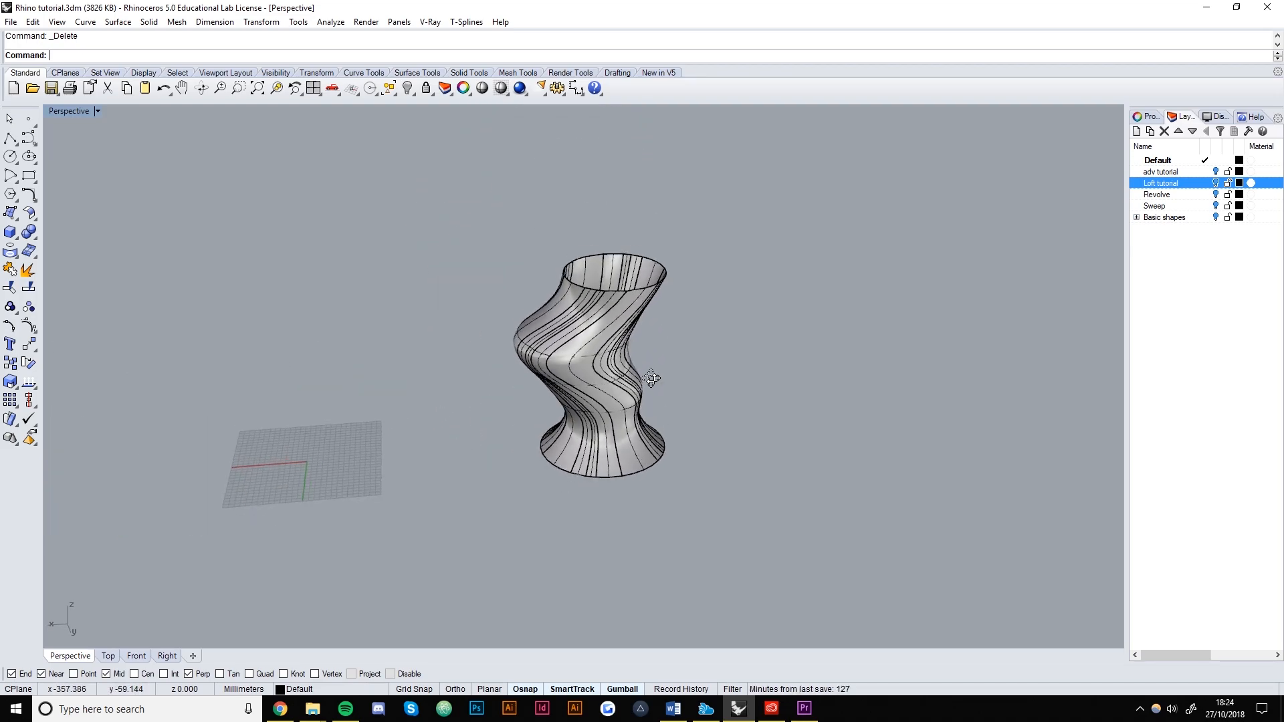
pyautogui.scroll(1, 642, 364)
pyautogui.keyDown('shift'); pyautogui.moveTo(308, 517); pyautogui.dragTo(477, 462, button='right'); pyautogui.keyUp('shift')
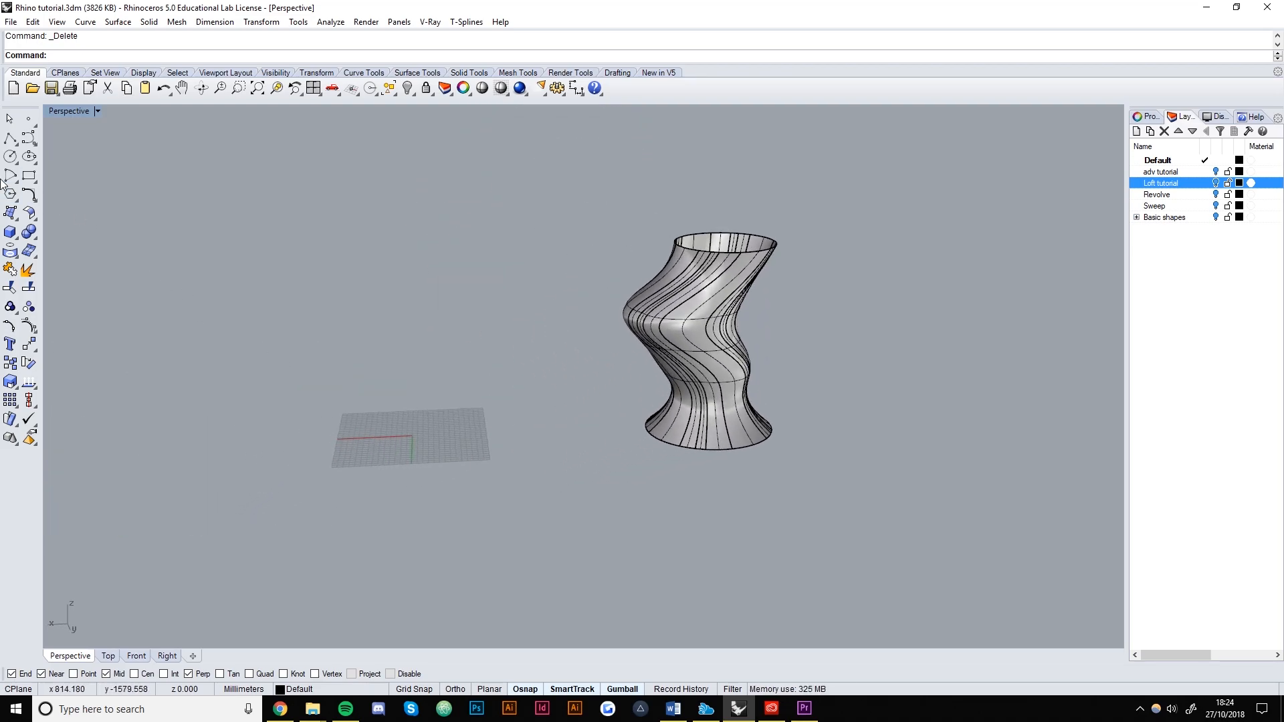
# Draw a flat rectangle beside the vase and select it.
pyautogui.click(26, 177)
pyautogui.click(398, 435)
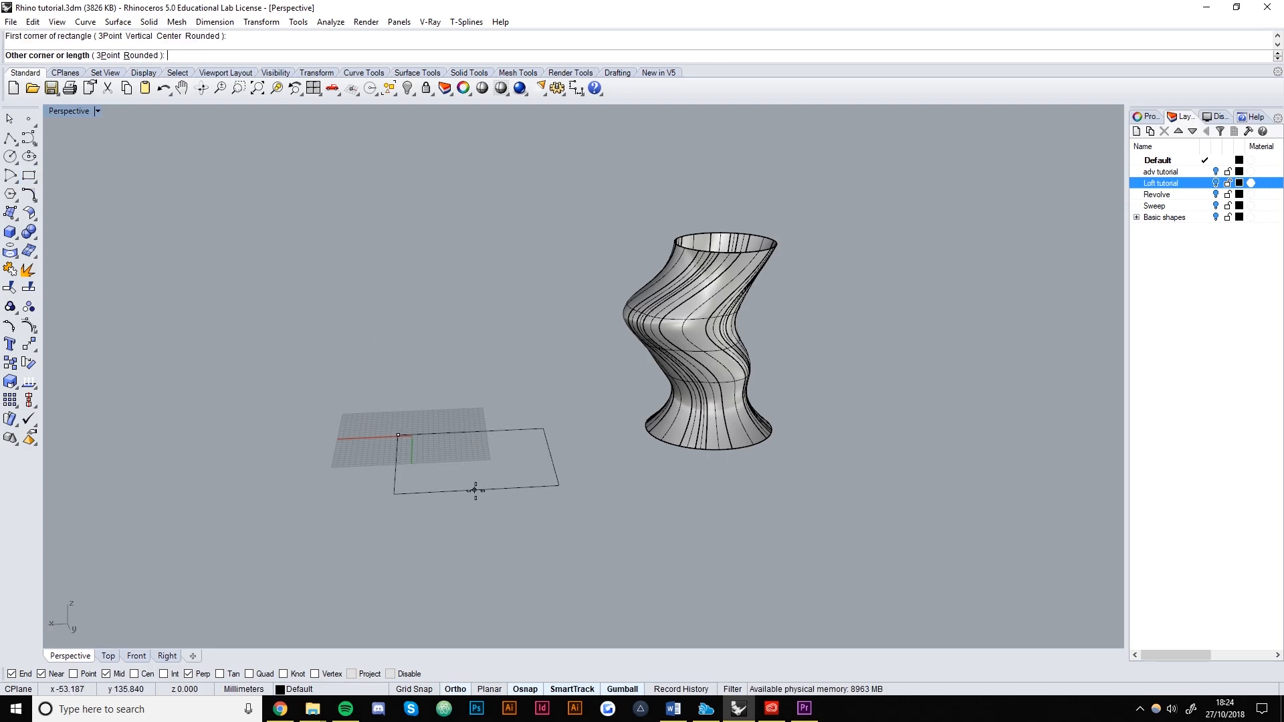
pyautogui.click(449, 481)
pyautogui.keyDown('shift'); pyautogui.moveTo(449, 480); pyautogui.dragTo(622, 456, button='right'); pyautogui.keyUp('shift')
pyautogui.click(621, 464)
pyautogui.moveTo(597, 524); pyautogui.dragTo(615, 444, button='right')
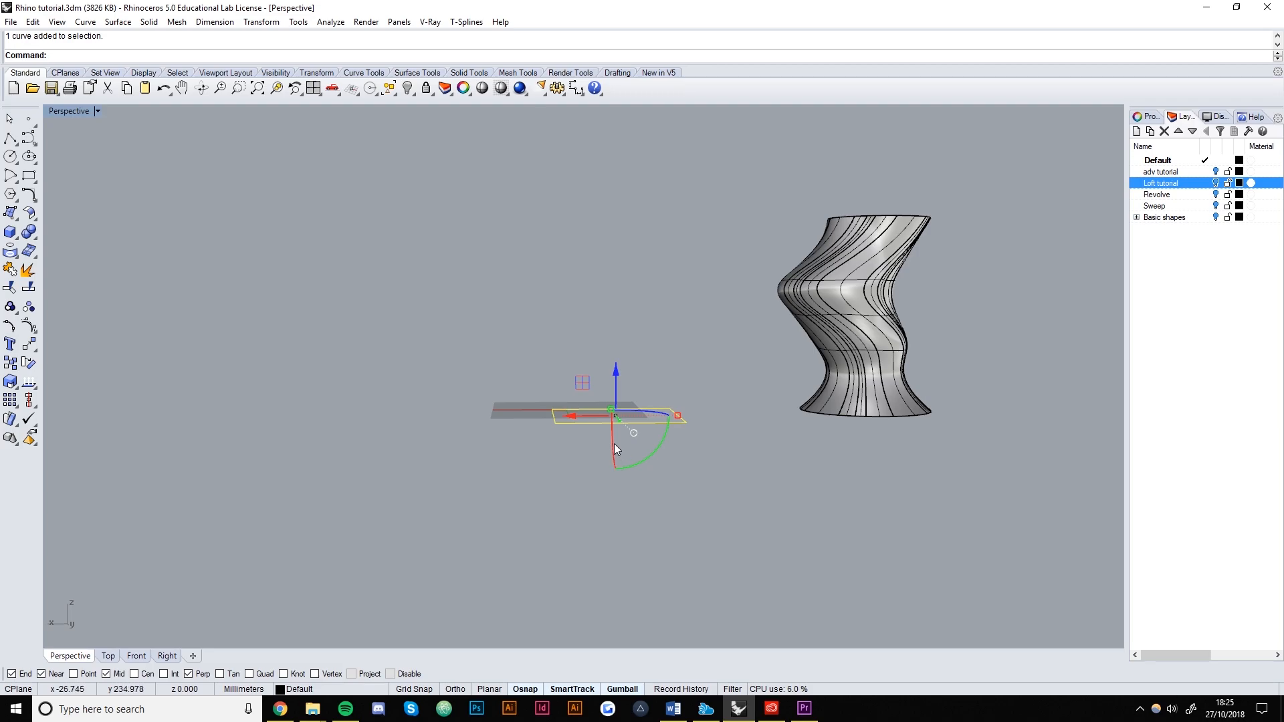
# Array the rectangle into five copies in Z, spaced 48.1364 apart.
pyautogui.write('Array')
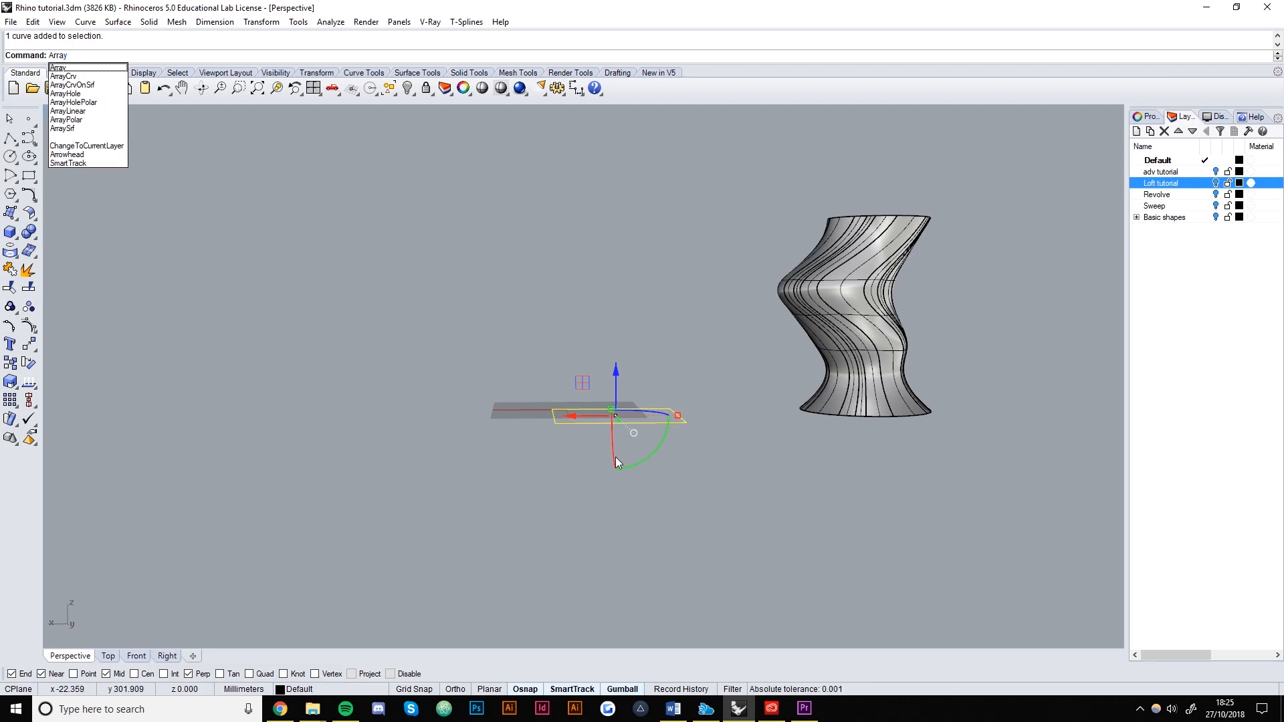
pyautogui.press('Return')
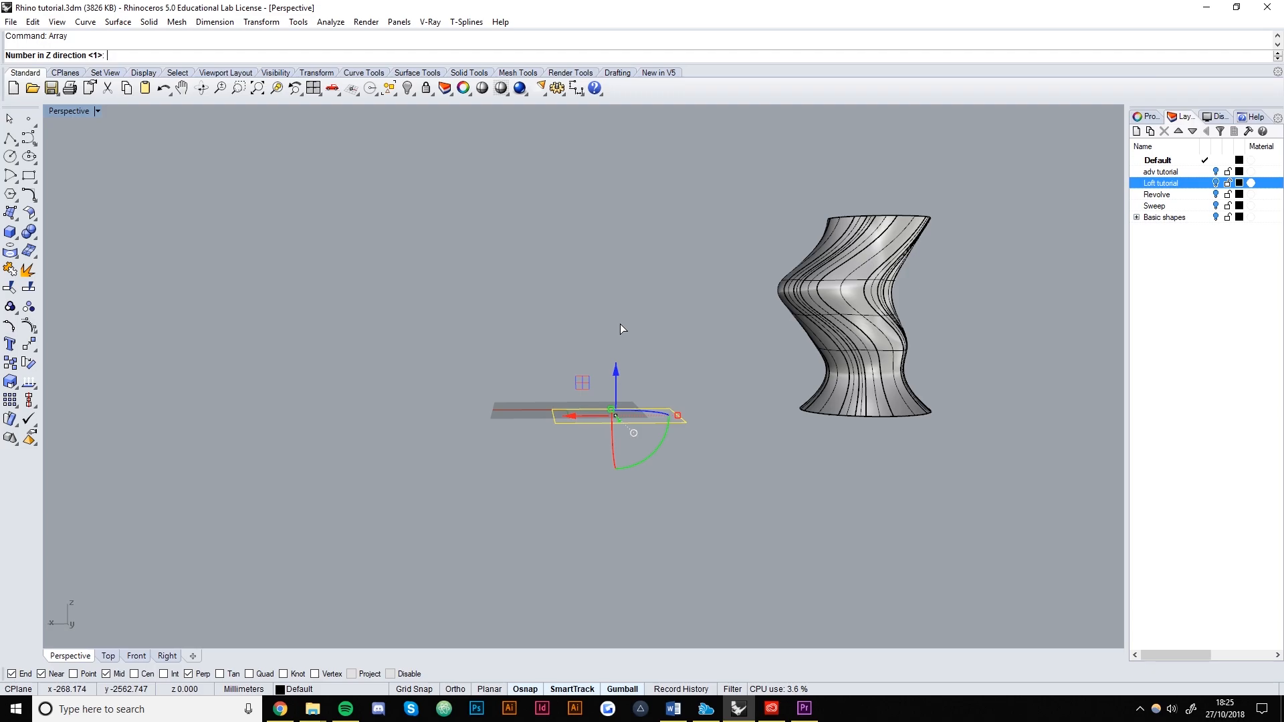
pyautogui.press('Return')
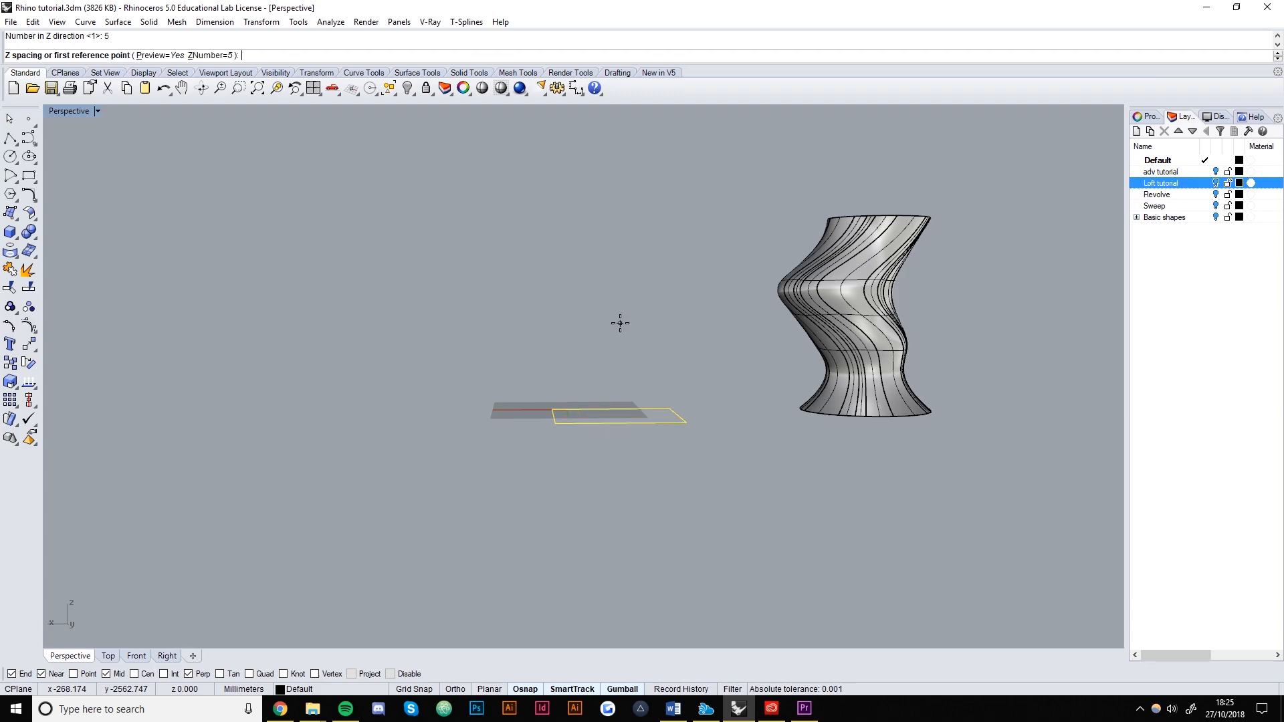
pyautogui.click(557, 422)
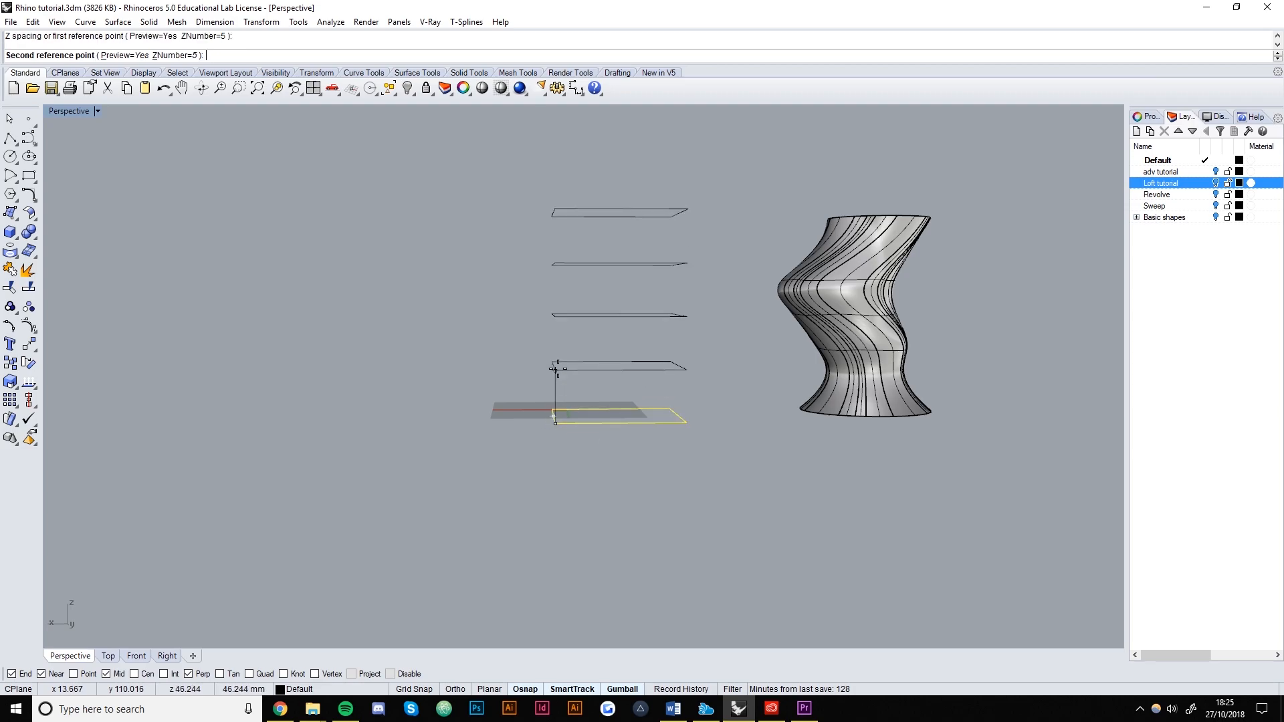
pyautogui.click(380, 368)
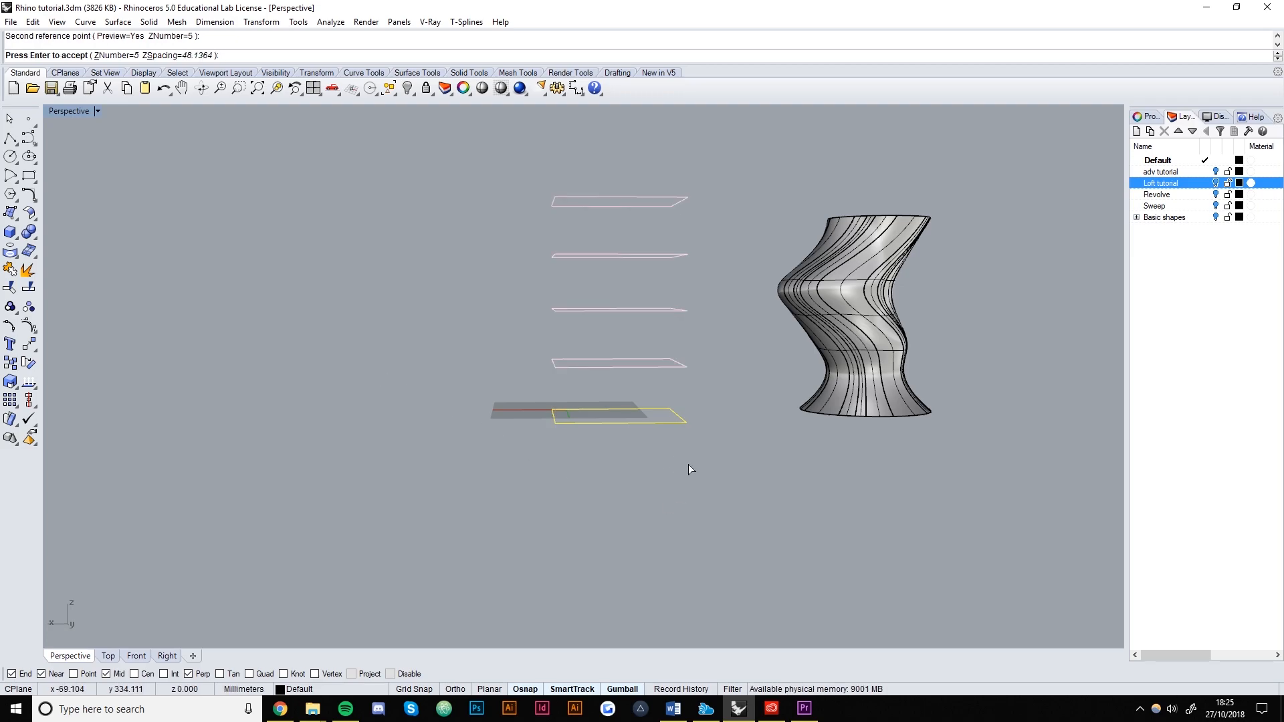
pyautogui.press('Return')
# Rotate the four upper rectangles about the vertical axis, each to a different angle.
pyautogui.keyDown('shift'); pyautogui.moveTo(675, 460); pyautogui.dragTo(645, 400, button='right'); pyautogui.keyUp('shift')
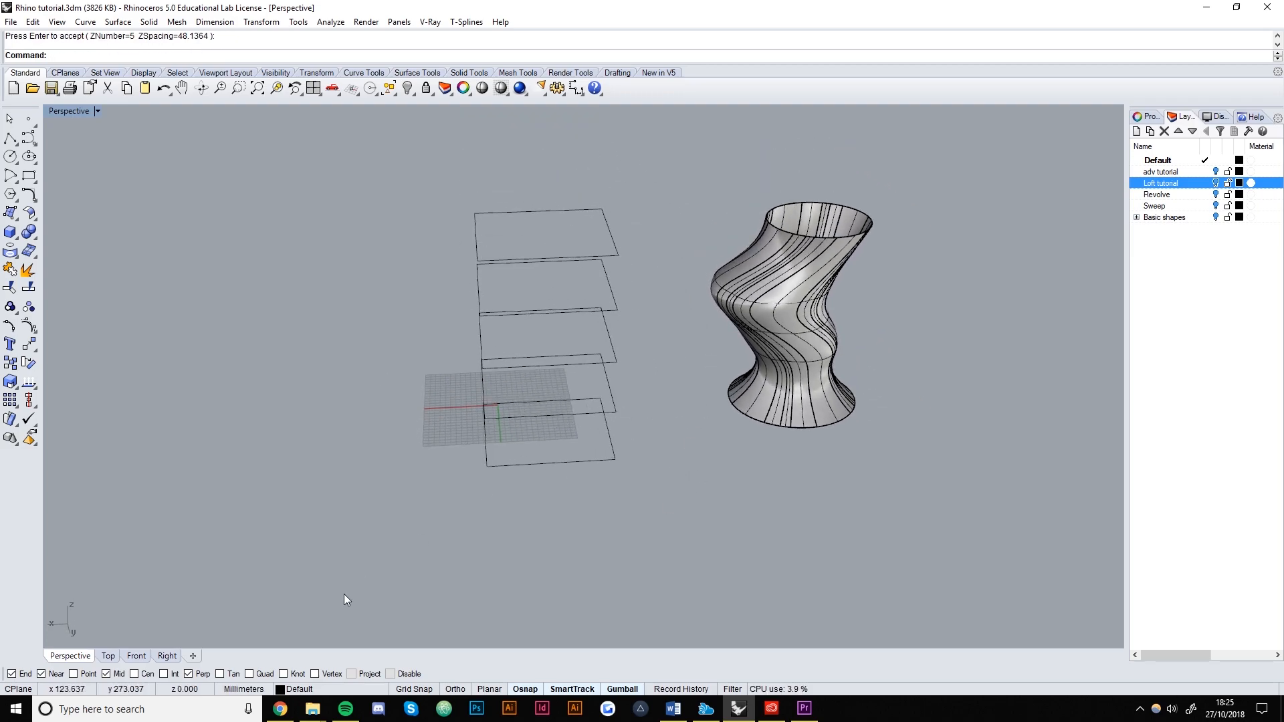
pyautogui.click(538, 412)
pyautogui.moveTo(540, 474); pyautogui.dragTo(573, 367, button='right')
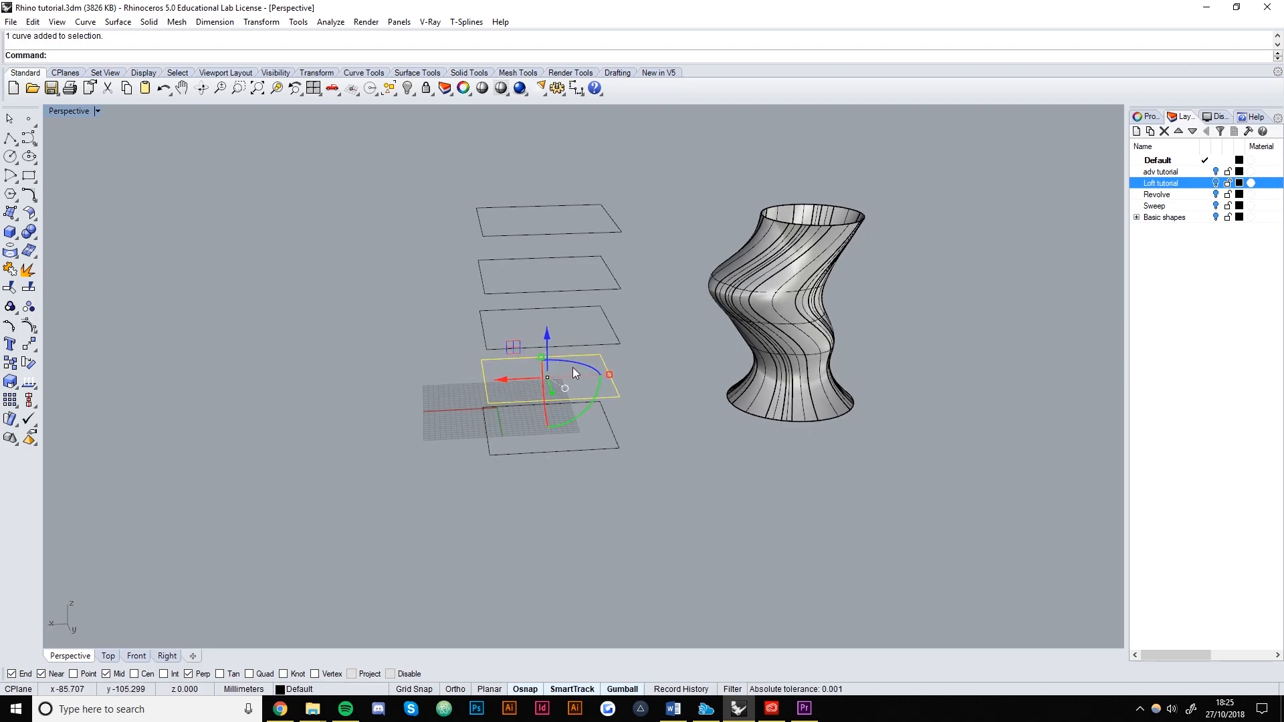
pyautogui.moveTo(580, 368); pyautogui.dragTo(606, 371)
pyautogui.click(603, 343)
pyautogui.moveTo(567, 310); pyautogui.dragTo(580, 362)
pyautogui.click(597, 291)
pyautogui.moveTo(567, 260); pyautogui.dragTo(585, 279)
pyautogui.click(583, 232)
pyautogui.moveTo(570, 213)
pyautogui.mouseDown()
pyautogui.moveTo(581, 215)
pyautogui.moveTo(552, 201)
pyautogui.mouseUp()
# Adjust the bottom rectangle, shrink the middle one, then select all five rectangles.
pyautogui.click(562, 443)
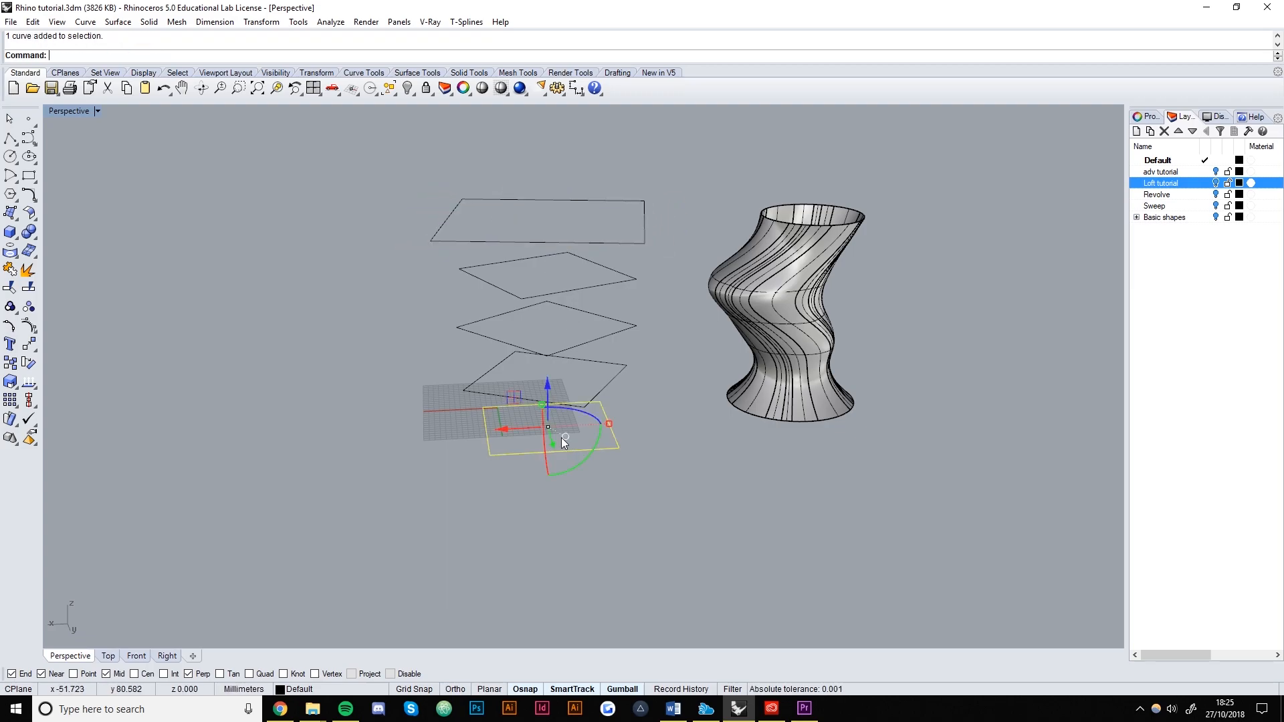
pyautogui.moveTo(608, 419); pyautogui.dragTo(587, 339)
pyautogui.moveTo(596, 426)
pyautogui.mouseDown(button='right')
pyautogui.moveTo(651, 383)
pyautogui.moveTo(604, 426)
pyautogui.mouseUp(button='right')
pyautogui.click(609, 532)
pyautogui.moveTo(495, 214); pyautogui.dragTo(494, 214)
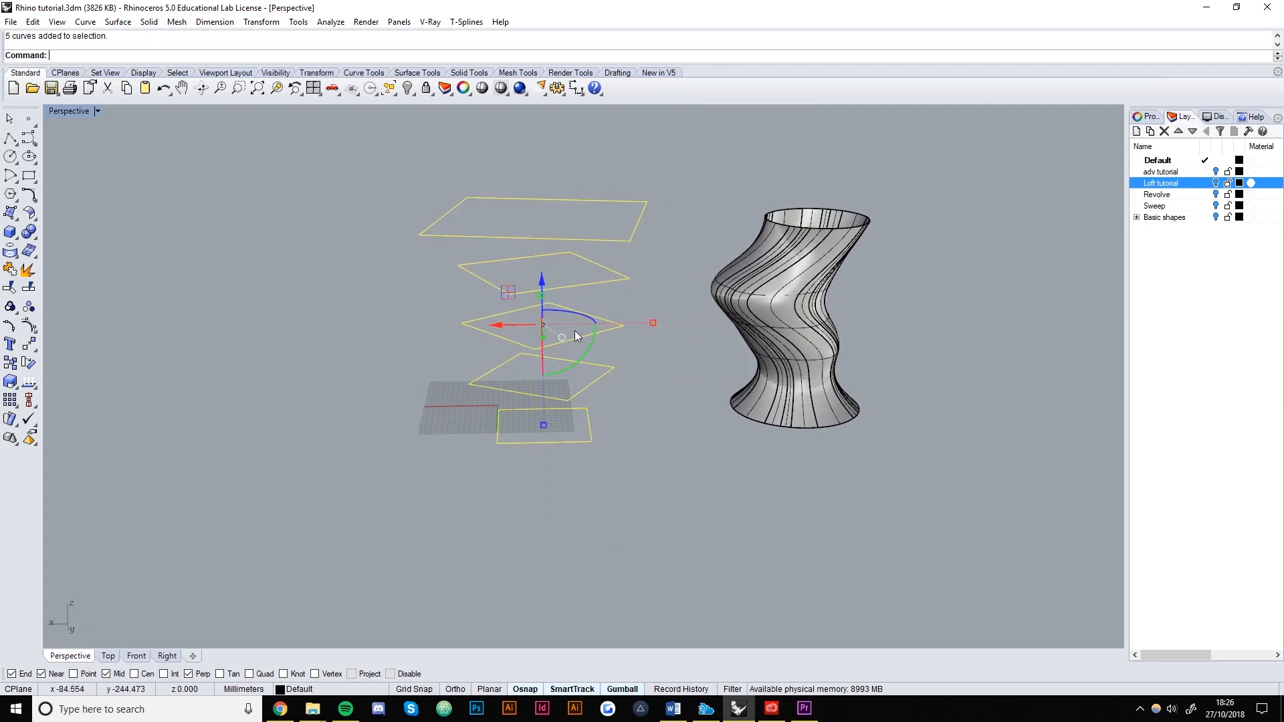
# Start a loft through the five rectangles and preview it in the Normal loft style.
pyautogui.write('o')
pyautogui.press('Return')
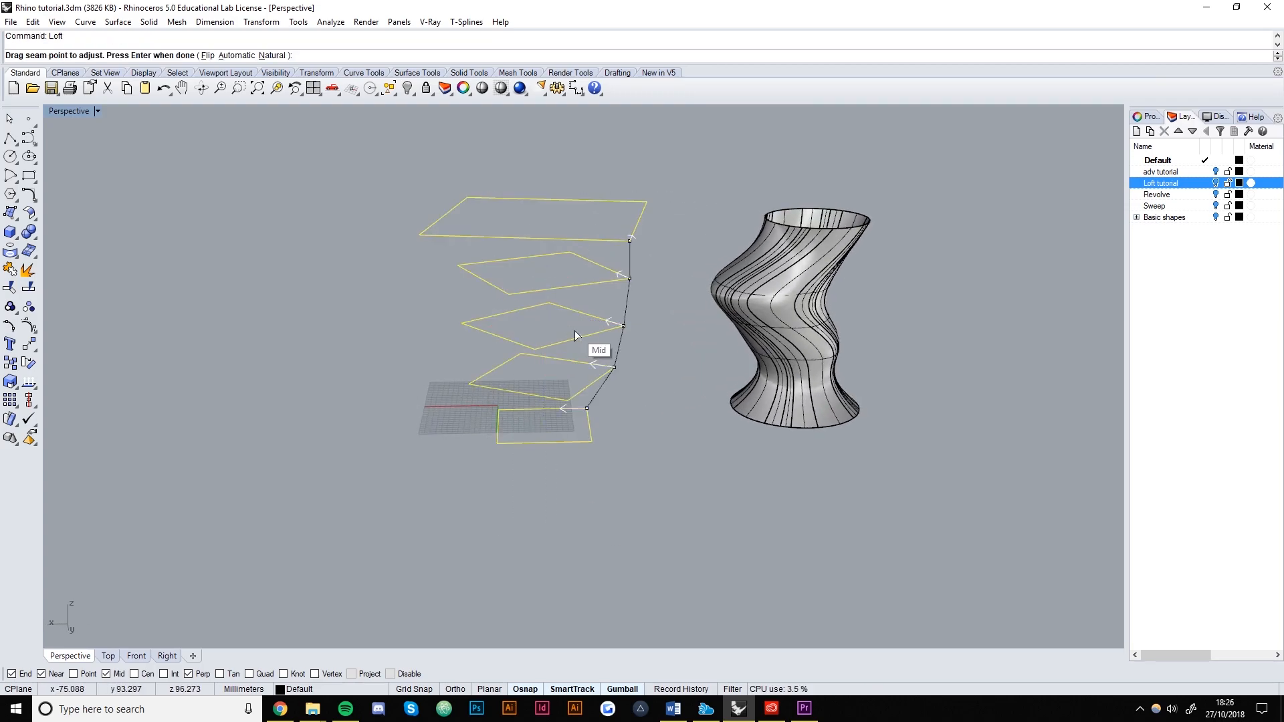
pyautogui.press('Return')
pyautogui.moveTo(580, 484); pyautogui.dragTo(788, 327, button='right')
pyautogui.click(869, 246)
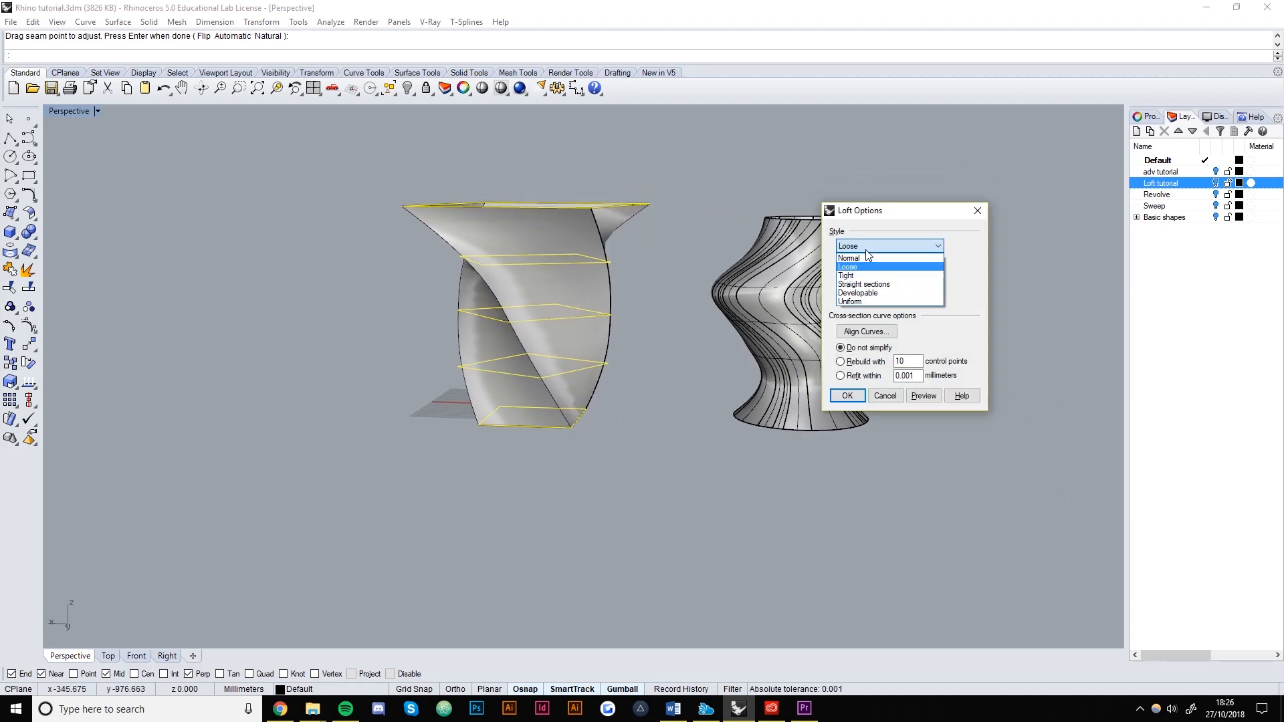
pyautogui.click(863, 257)
pyautogui.click(924, 396)
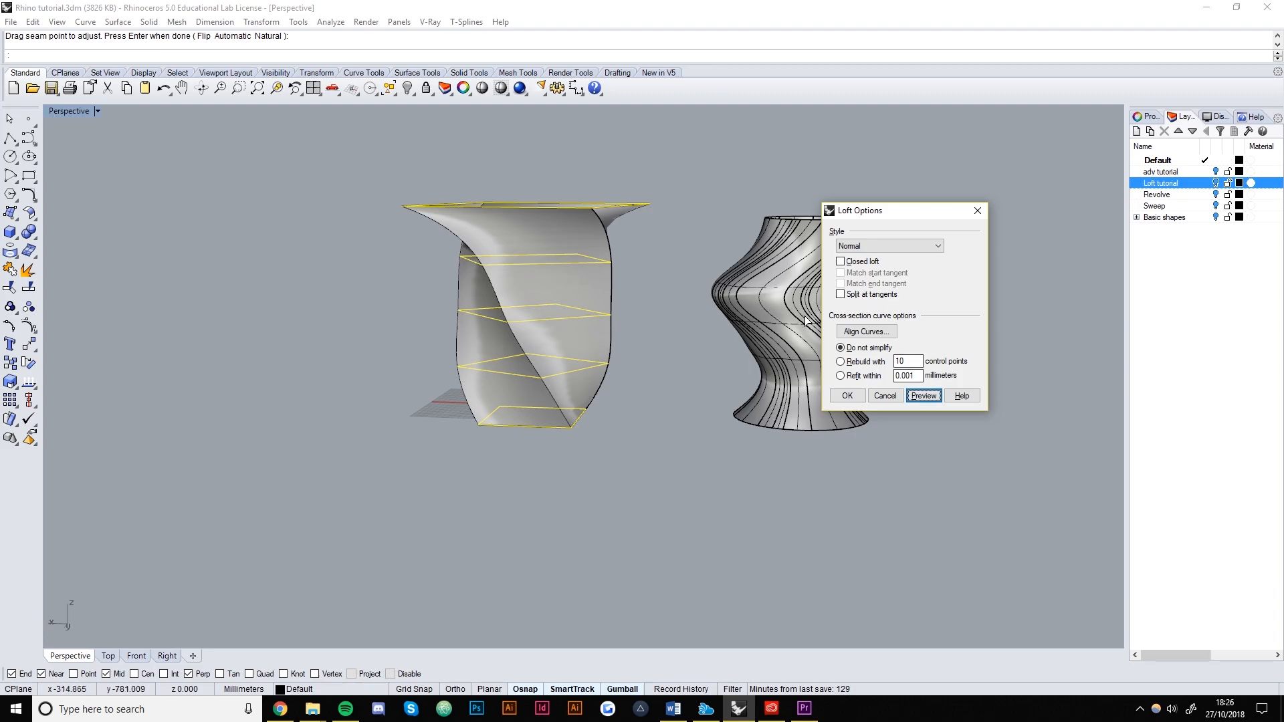
pyautogui.click(874, 249)
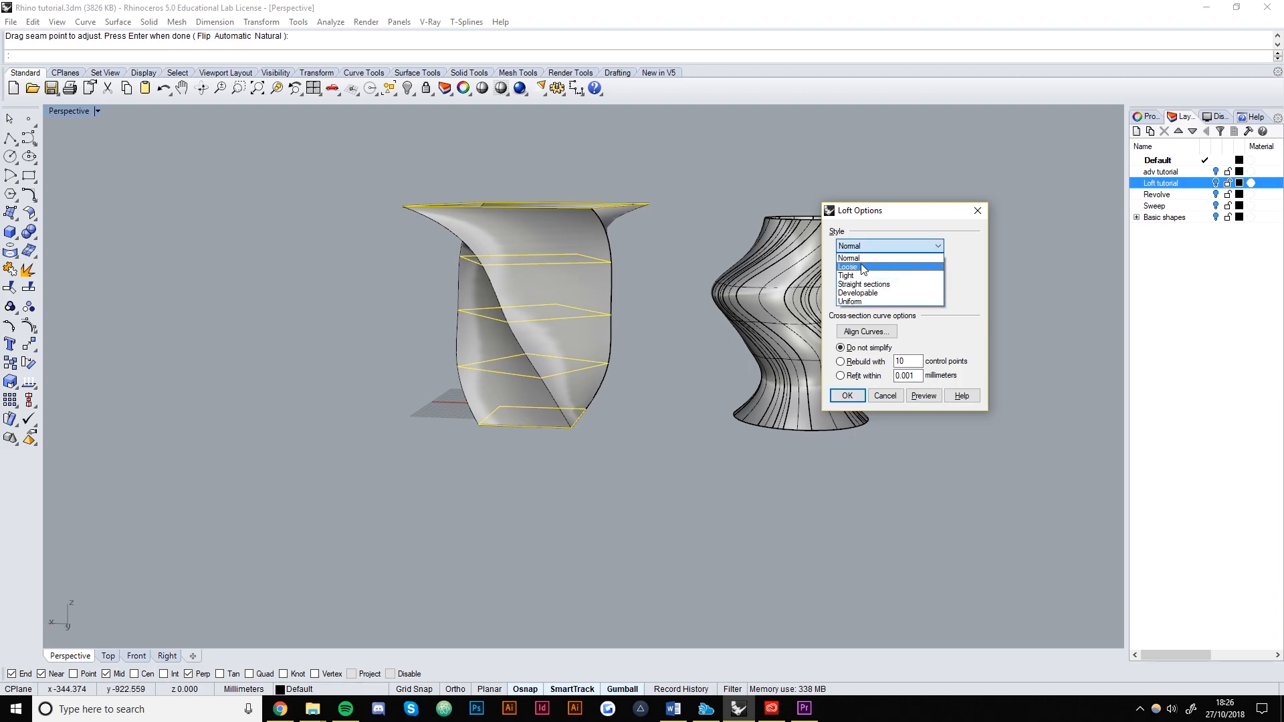
pyautogui.click(849, 258)
pyautogui.moveTo(736, 428); pyautogui.dragTo(566, 418, button='right')
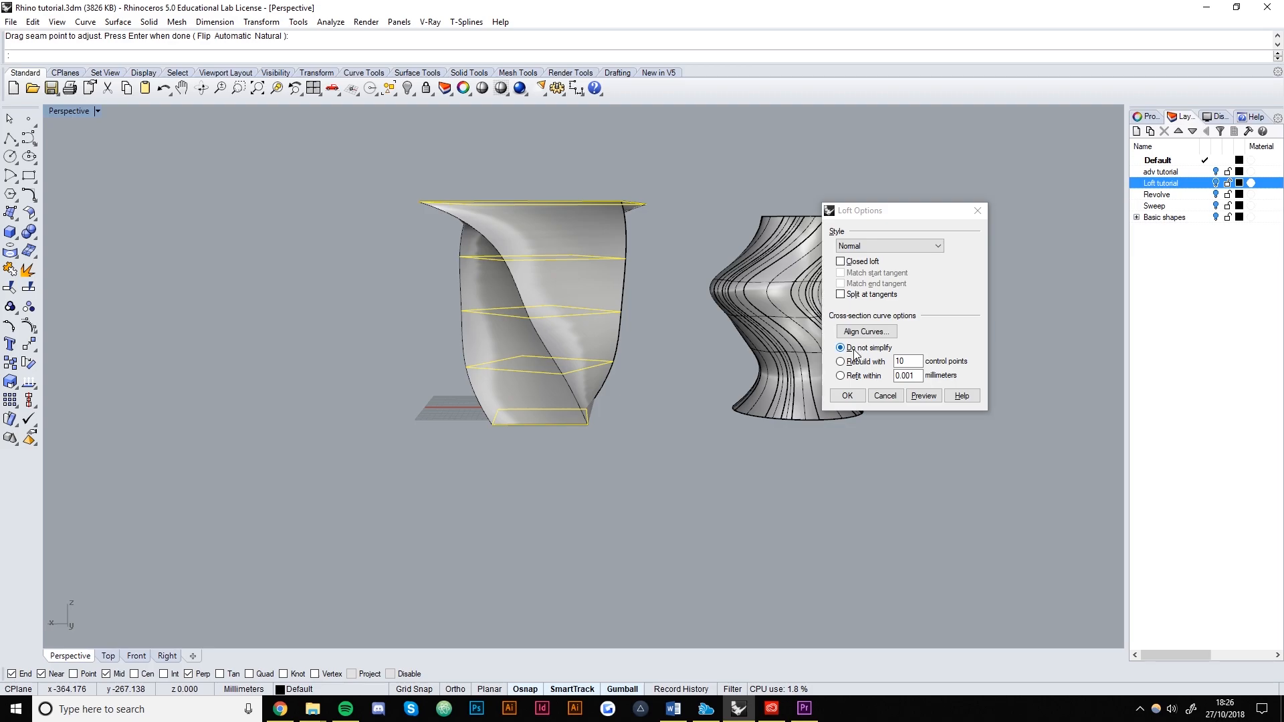
pyautogui.scroll(8, 640, 243)
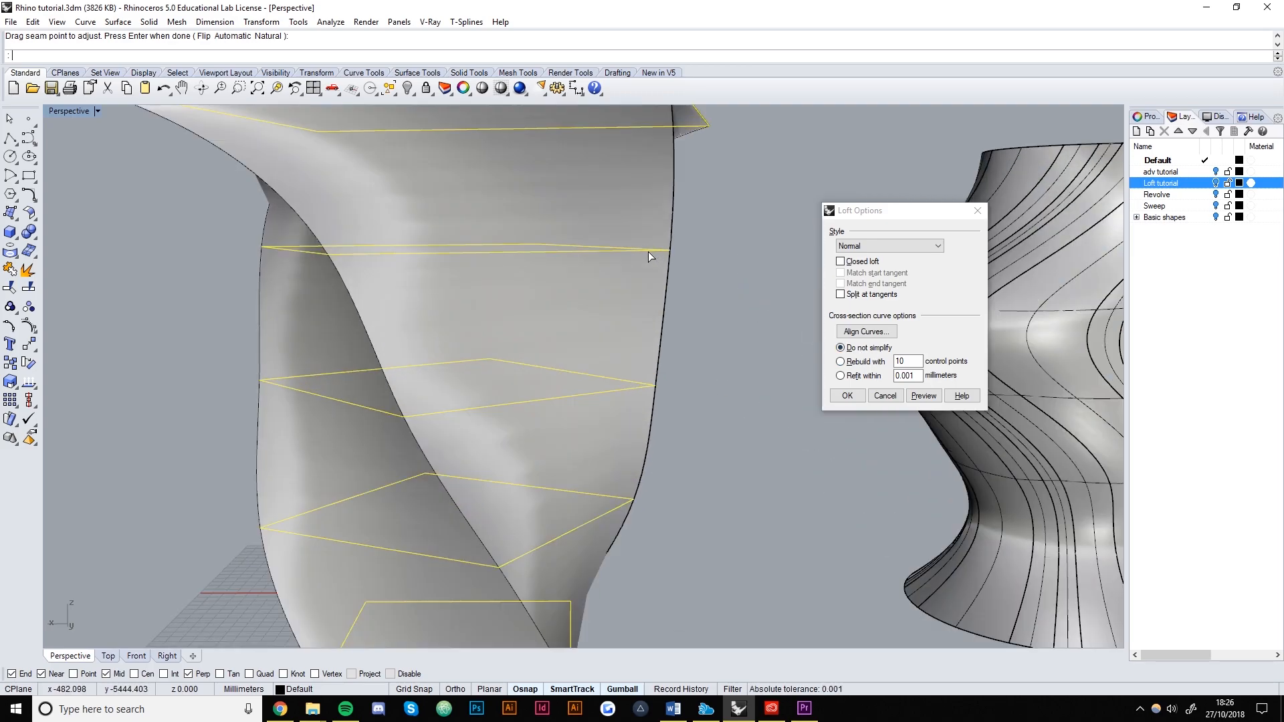
pyautogui.scroll(-8, 607, 298)
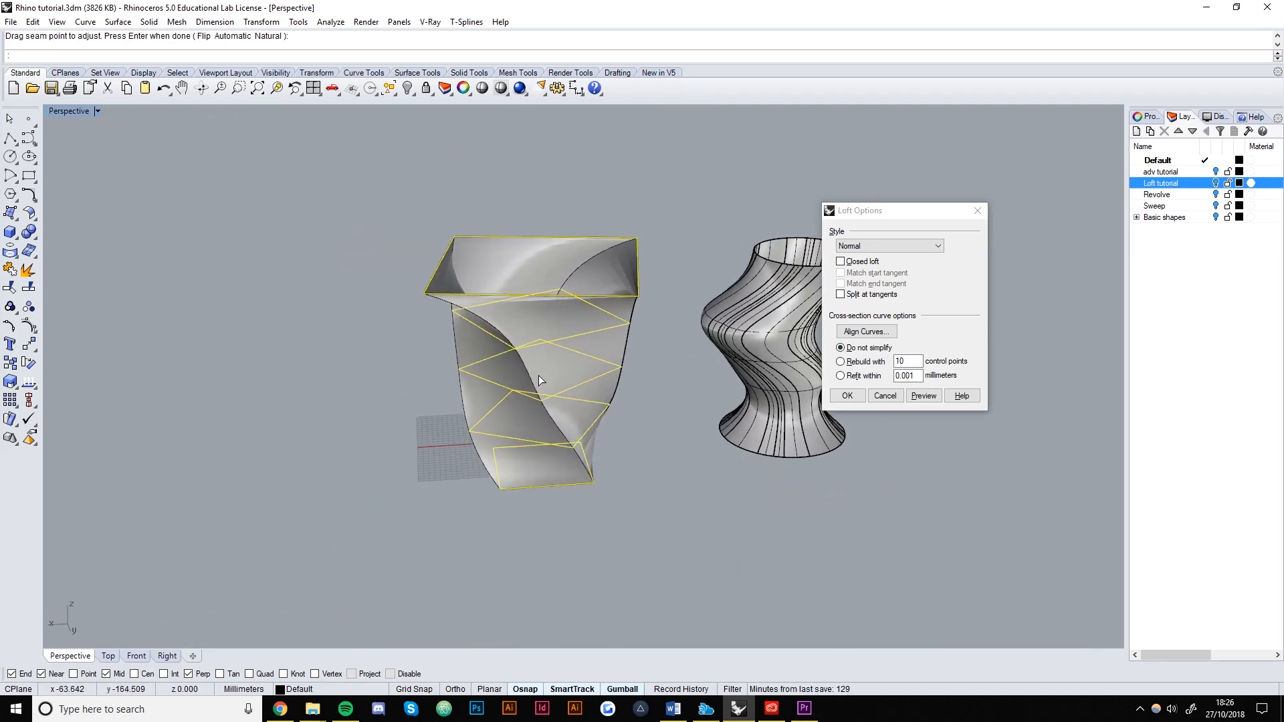
# Rebuild the section curves with 20 control points and create the loft surface.
pyautogui.click(862, 362)
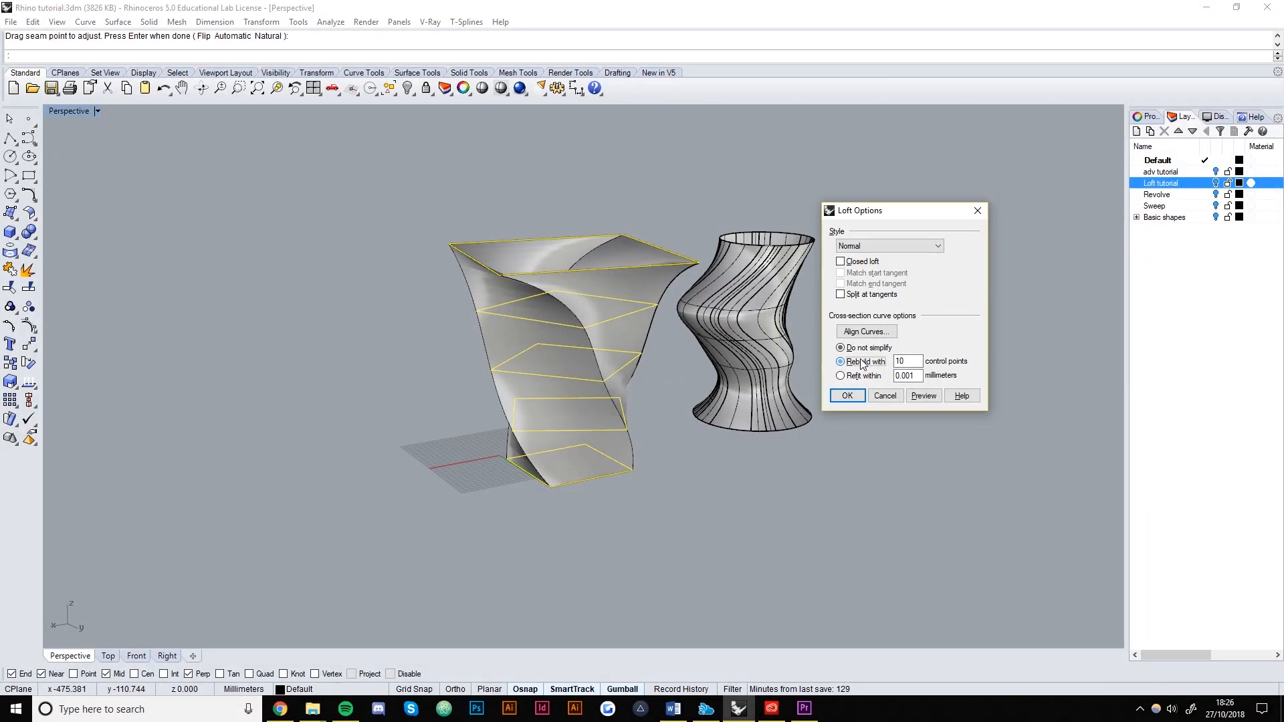
pyautogui.click(934, 398)
pyautogui.moveTo(728, 433); pyautogui.dragTo(659, 382, button='right')
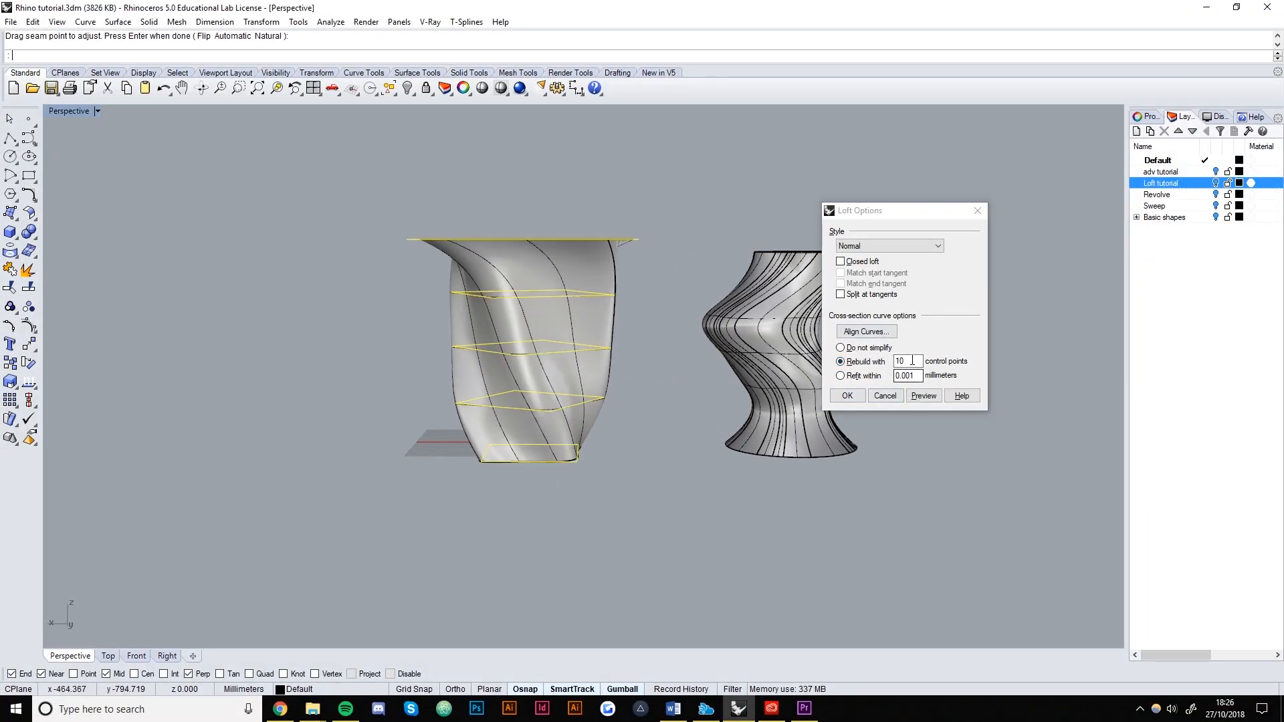
pyautogui.scroll(4, 509, 368)
pyautogui.scroll(-6, 680, 367)
pyautogui.scroll(2, 608, 343)
pyautogui.moveTo(608, 344); pyautogui.dragTo(649, 407, button='right')
pyautogui.click(894, 370)
pyautogui.write('20')
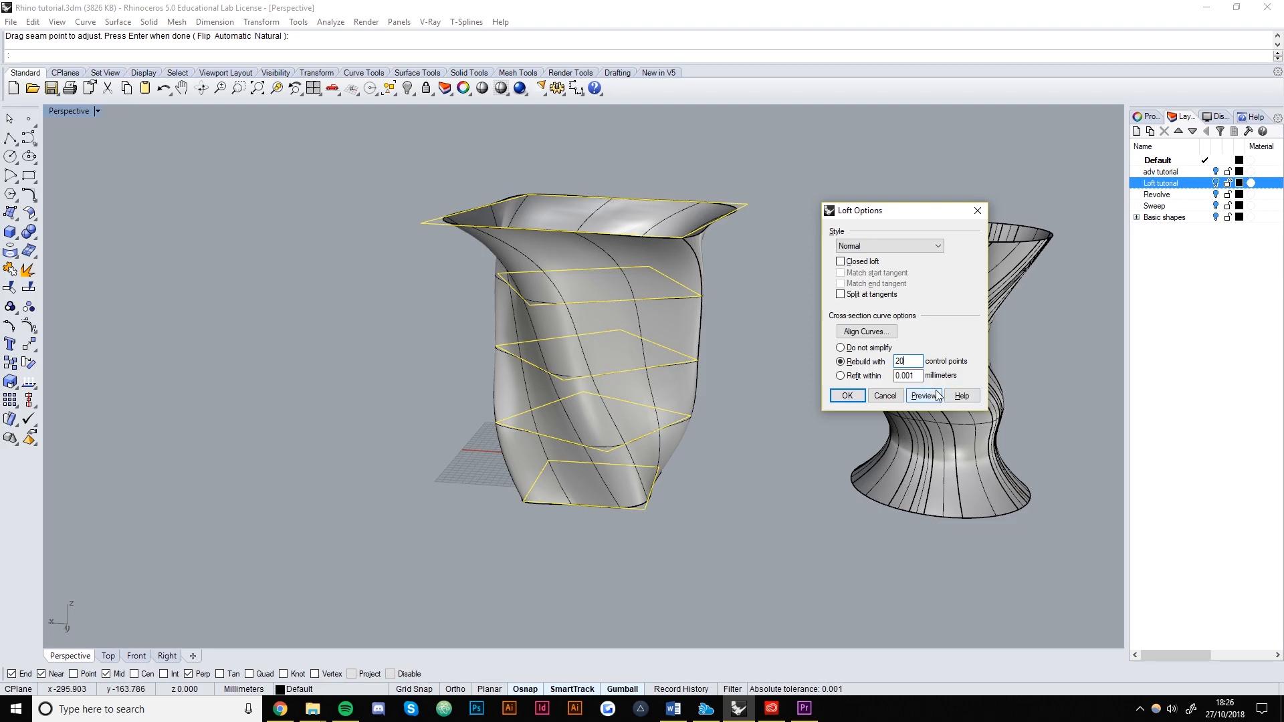
pyautogui.click(938, 395)
pyautogui.moveTo(697, 403); pyautogui.dragTo(600, 404, button='right')
pyautogui.scroll(6, 663, 347)
pyautogui.scroll(-4, 664, 347)
pyautogui.scroll(-6, 713, 421)
pyautogui.click(847, 395)
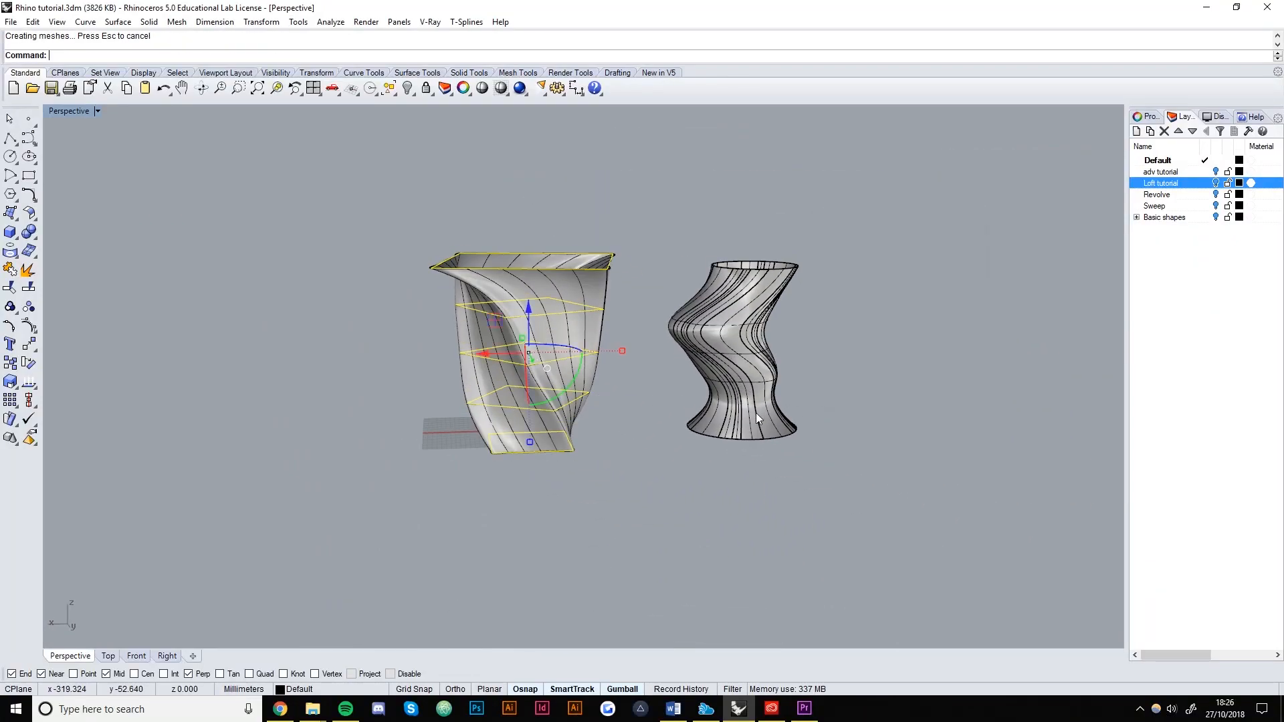
# Move the loft aside, delete the leftover rectangle curves, and move the loft back.
pyautogui.click(546, 329)
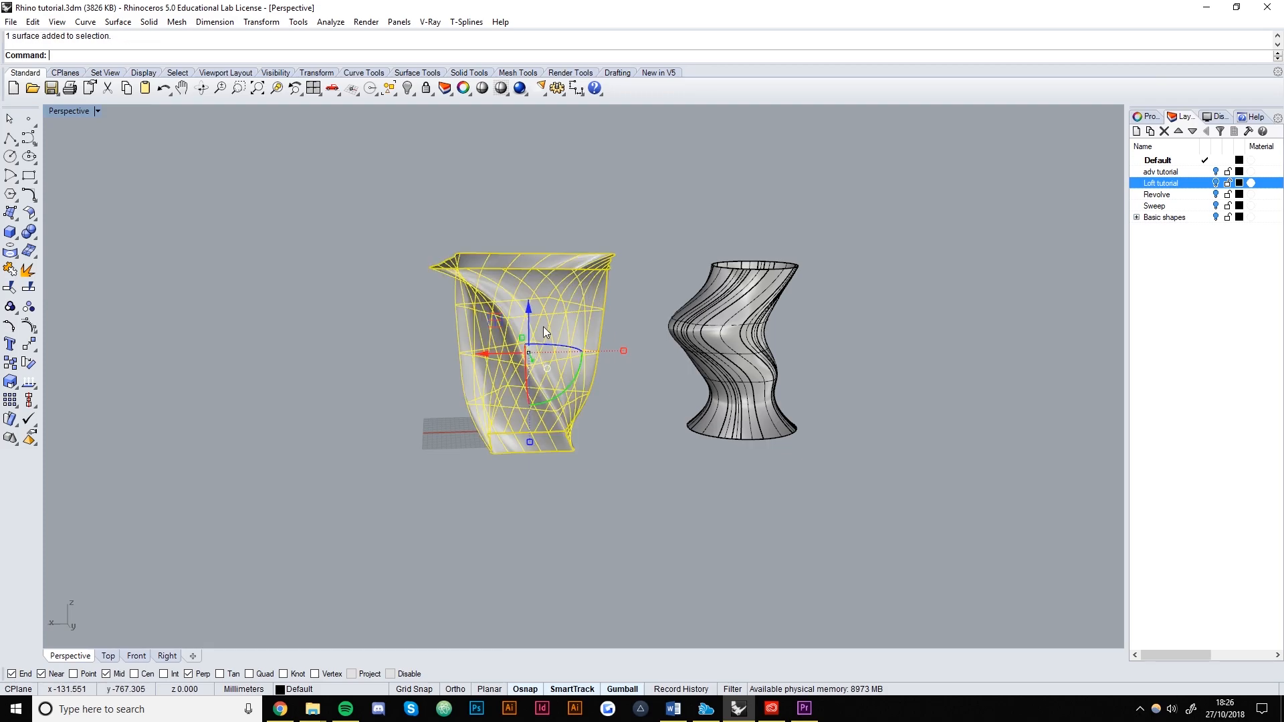
pyautogui.moveTo(495, 359); pyautogui.dragTo(295, 358)
pyautogui.moveTo(589, 529); pyautogui.dragTo(494, 214)
pyautogui.press('Delete')
pyautogui.click(386, 362)
pyautogui.moveTo(307, 358); pyautogui.dragTo(505, 358)
pyautogui.press('Escape')
# Rebuild the loft surface with 10 by 10 points in U and V.
pyautogui.moveTo(535, 397); pyautogui.dragTo(500, 347, button='right')
pyautogui.scroll(8, 631, 450)
pyautogui.scroll(-8, 631, 450)
pyautogui.click(500, 347)
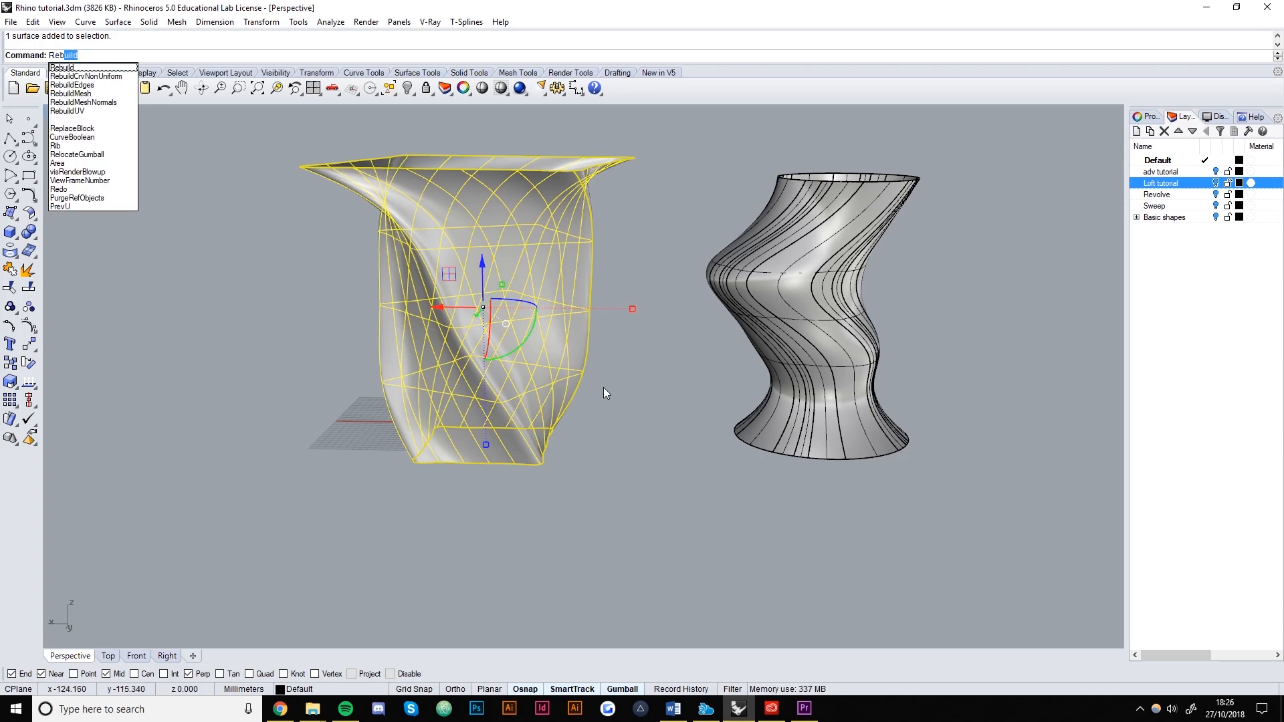
pyautogui.press('Return')
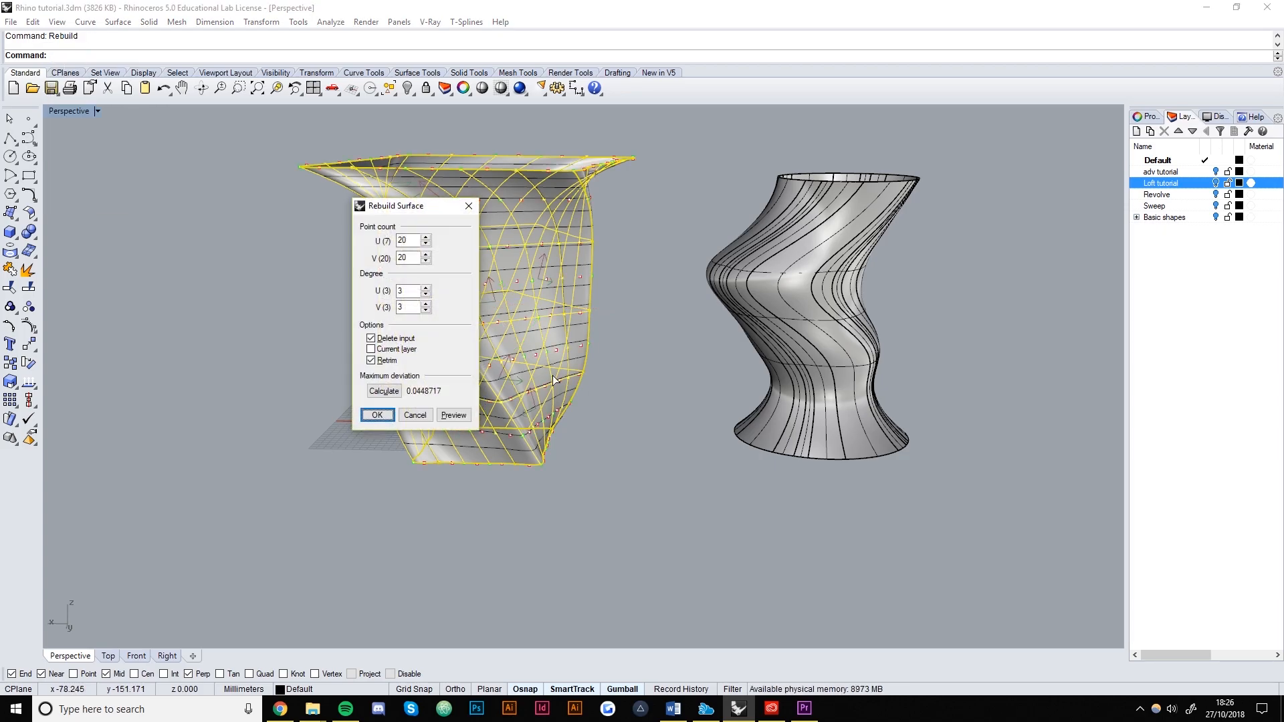
pyautogui.click(454, 415)
pyautogui.moveTo(402, 206); pyautogui.dragTo(200, 237)
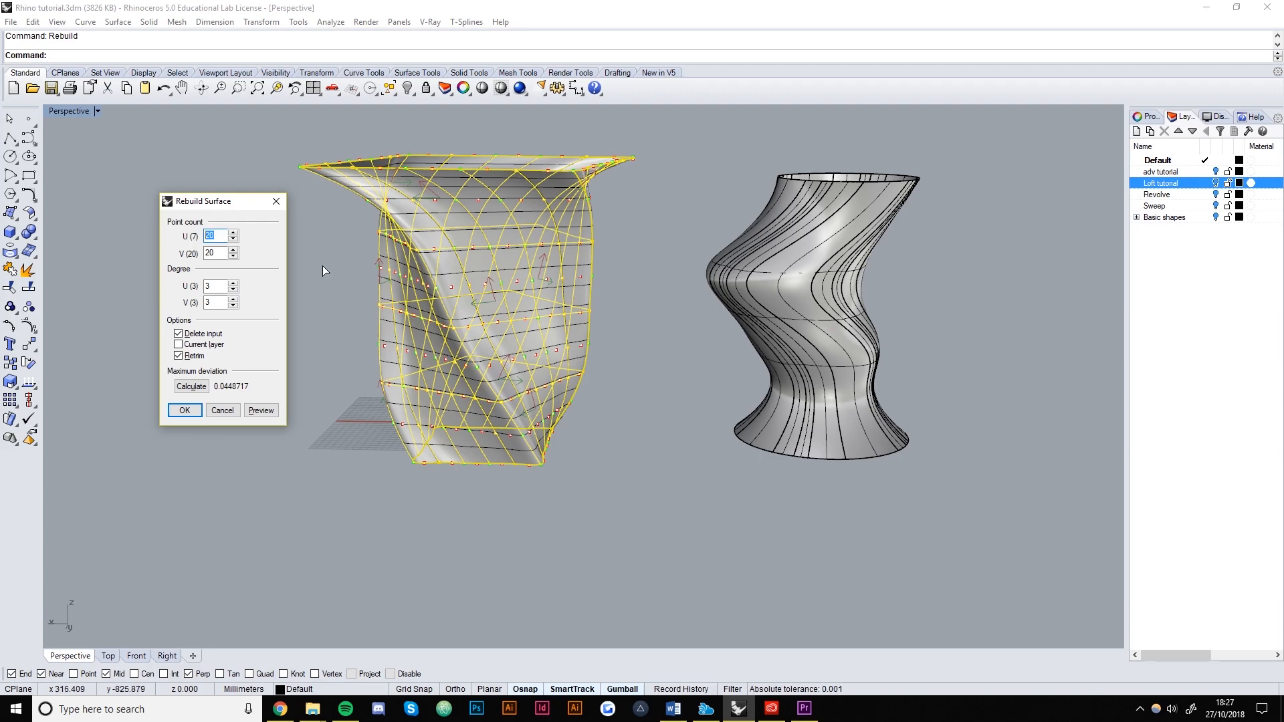
pyautogui.write('10')
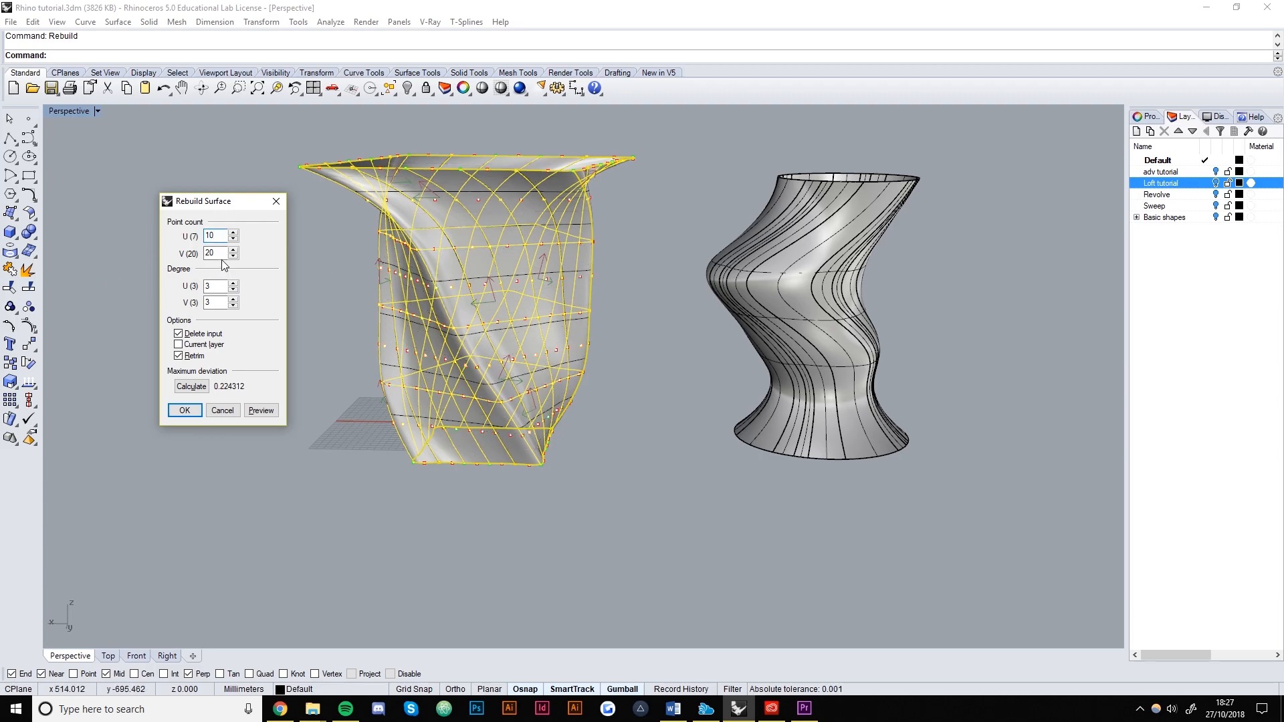
pyautogui.write('10')
pyautogui.click(261, 411)
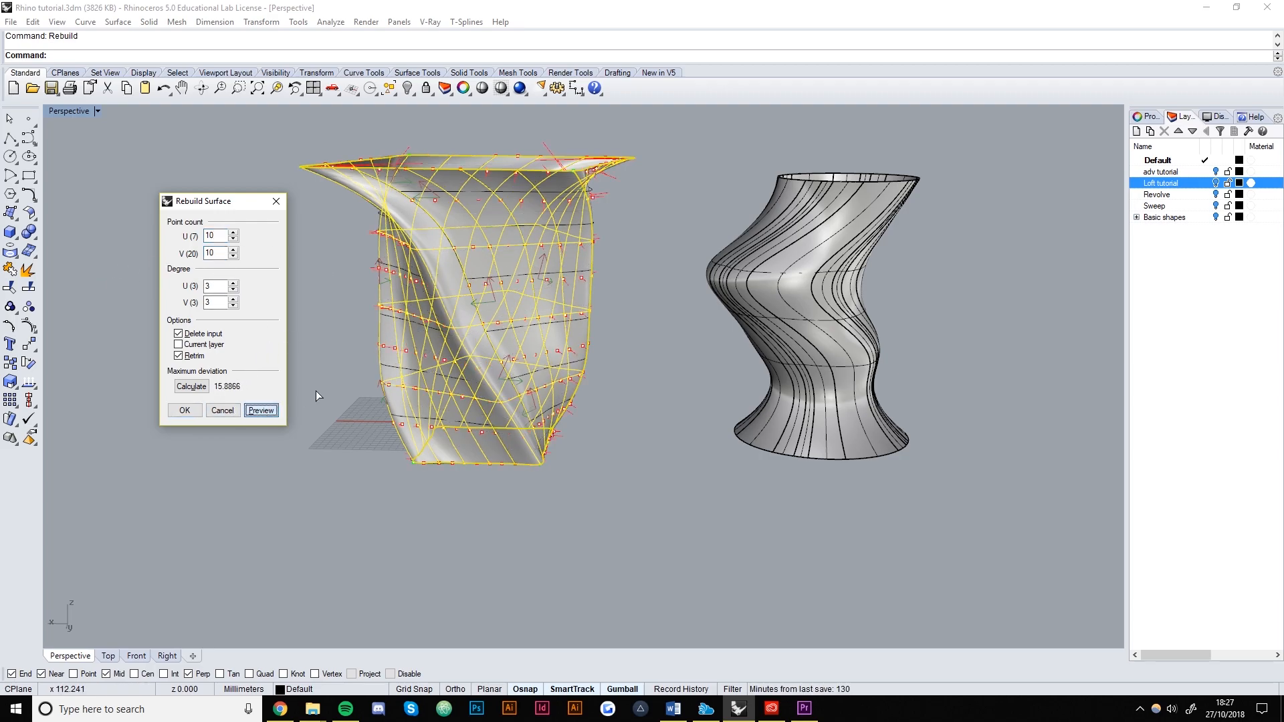
pyautogui.click(184, 411)
# Undo the surface rebuild to restore the original loft and reselect it.
pyautogui.moveTo(363, 395); pyautogui.dragTo(541, 412, button='right')
pyautogui.hotkey('ctrl', 'z')
pyautogui.click(343, 415)
pyautogui.click(541, 412)
# Cap the open ends of the twisted loft with Cap.
pyautogui.write('Cap')
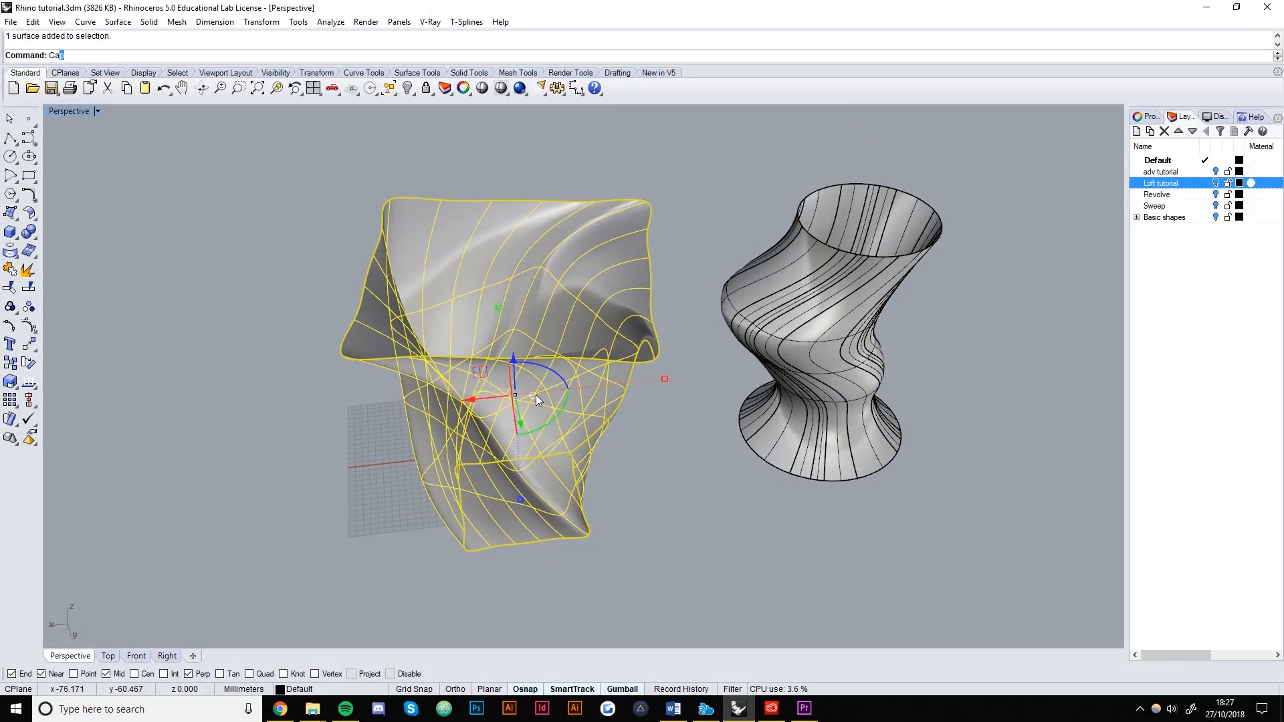
pyautogui.press('Return')
pyautogui.click(214, 435)
# Orbit and pan around the loft and vase, then frame them in the Top view.
pyautogui.moveTo(214, 435); pyautogui.dragTo(470, 337, button='right')
pyautogui.scroll(-4, 469, 339)
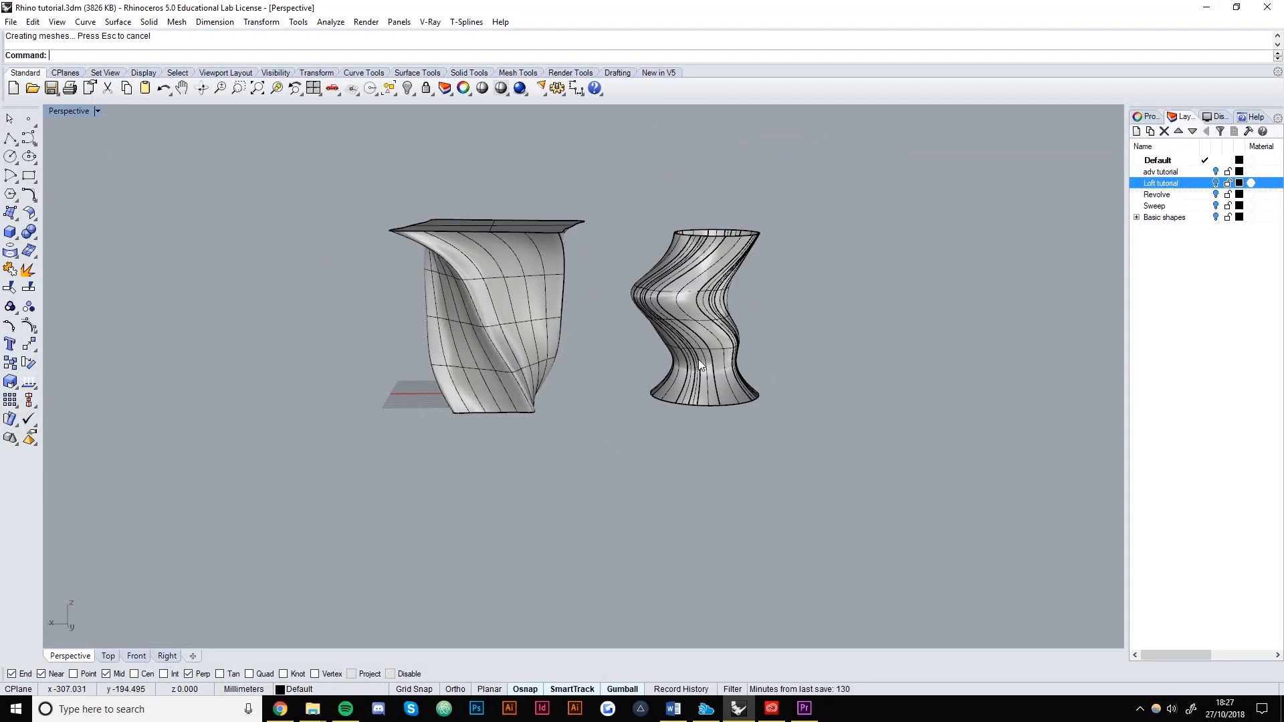
pyautogui.scroll(-2, 697, 357)
pyautogui.keyDown('shift'); pyautogui.moveTo(677, 386); pyautogui.dragTo(579, 414, button='right'); pyautogui.keyUp('shift')
pyautogui.scroll(2, 482, 388)
pyautogui.keyDown('shift'); pyautogui.moveTo(631, 455); pyautogui.dragTo(551, 460, button='right'); pyautogui.keyUp('shift')
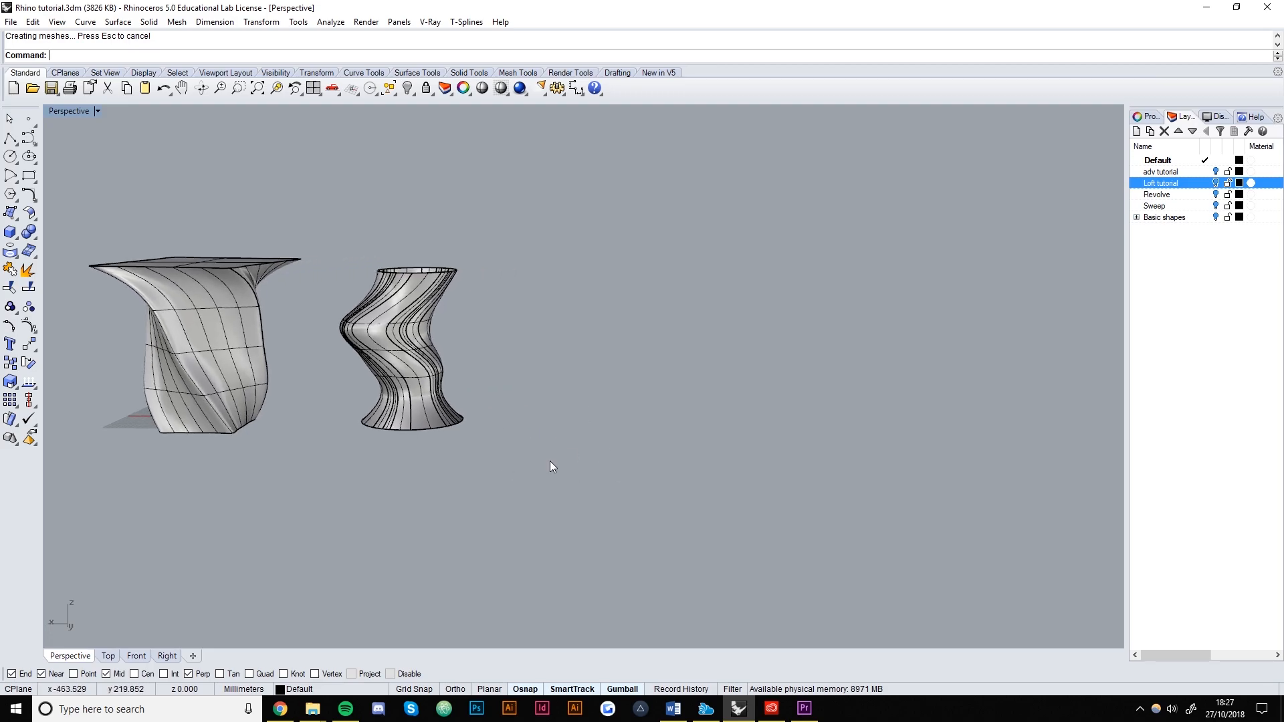
pyautogui.click(108, 655)
pyautogui.scroll(-4, 622, 435)
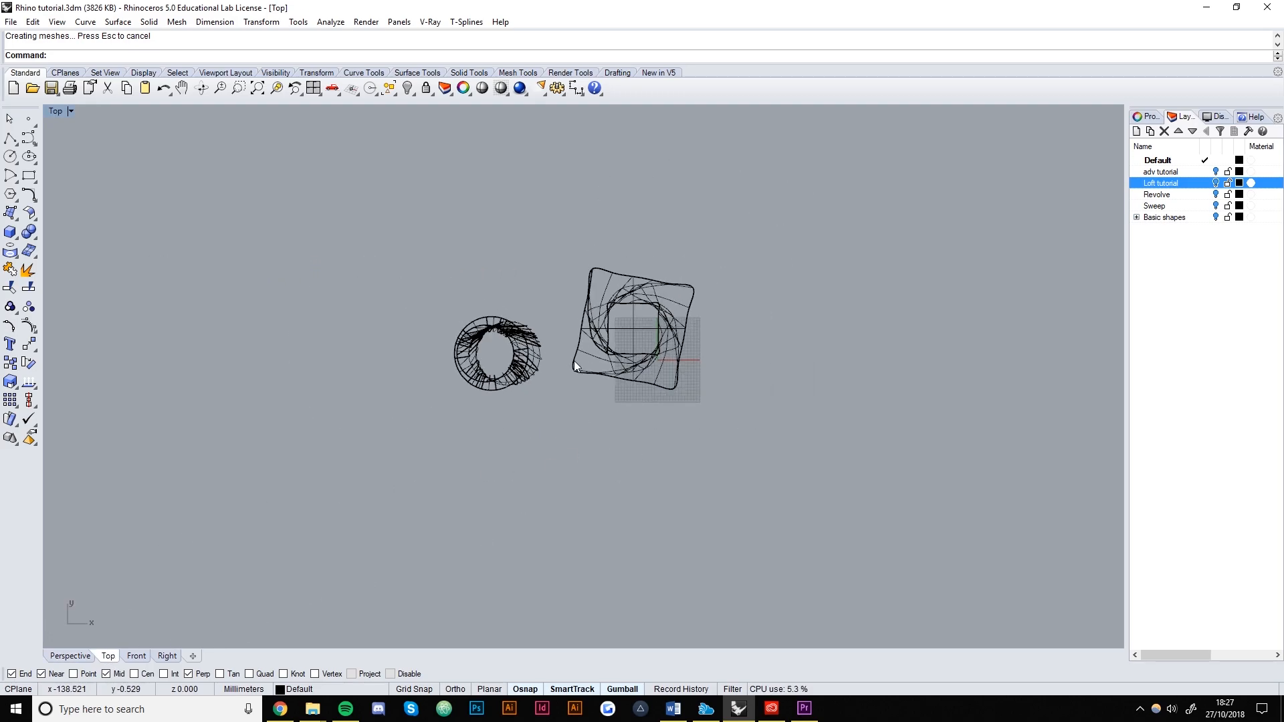
pyautogui.moveTo(667, 396); pyautogui.dragTo(757, 388, button='right')
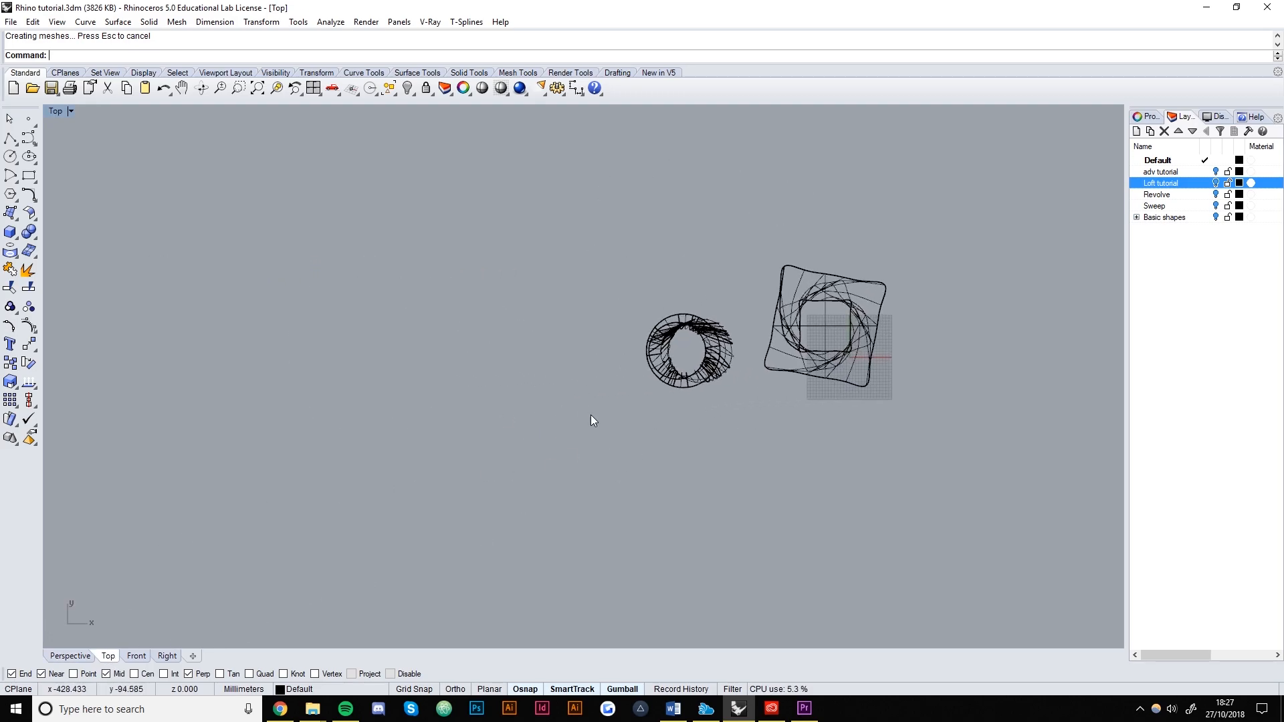
# Draw a circle and a square rectangle left of the vases in Top view.
pyautogui.click(11, 157)
pyautogui.click(430, 321)
pyautogui.click(504, 349)
pyautogui.click(29, 175)
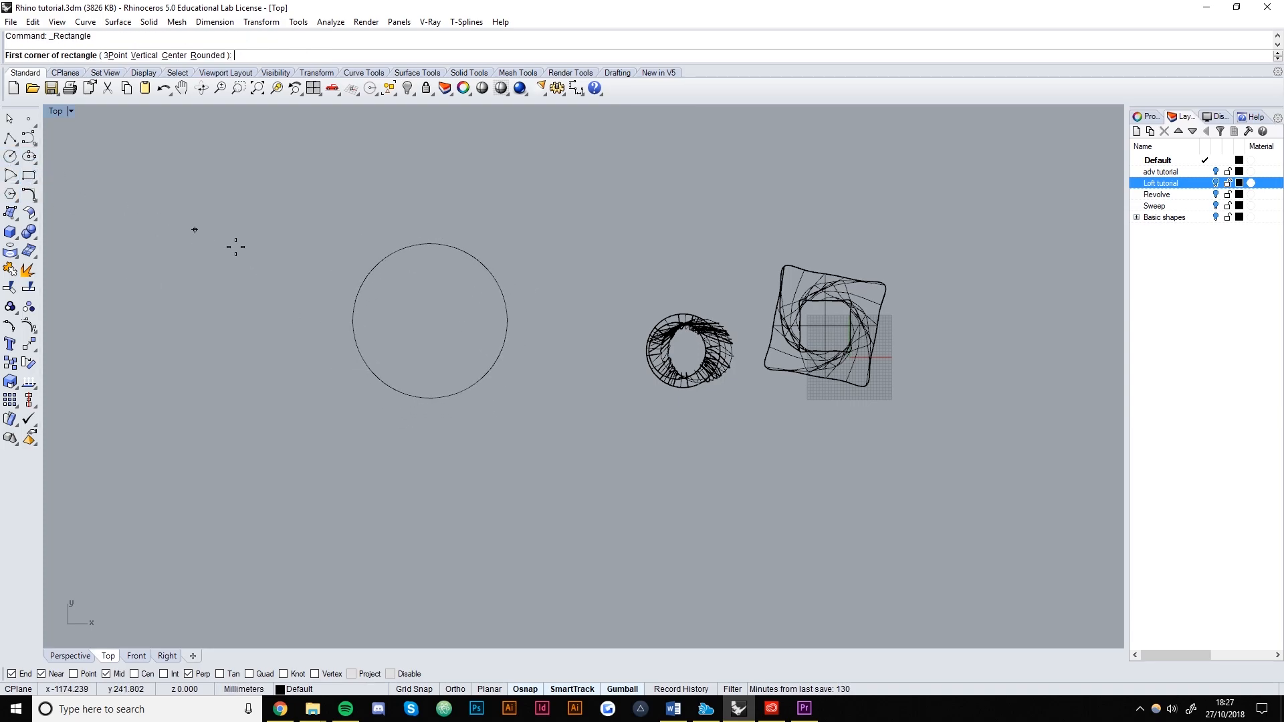
pyautogui.click(373, 268)
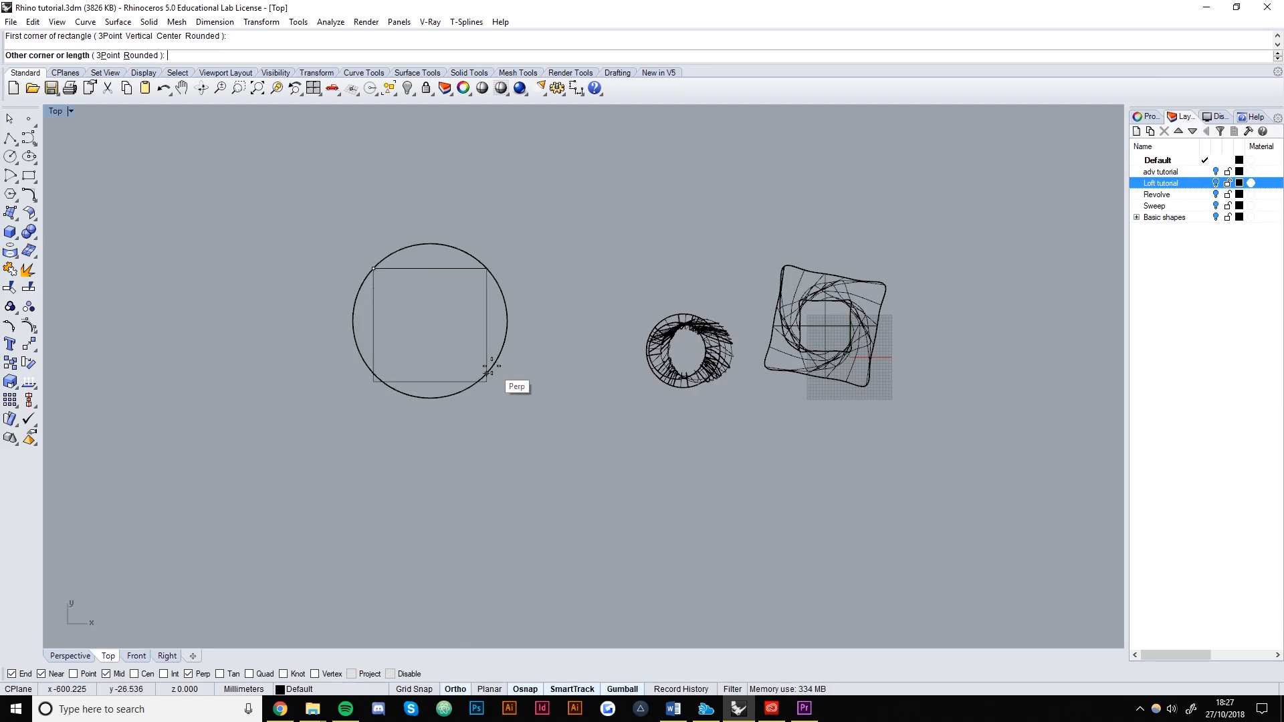
pyautogui.click(519, 374)
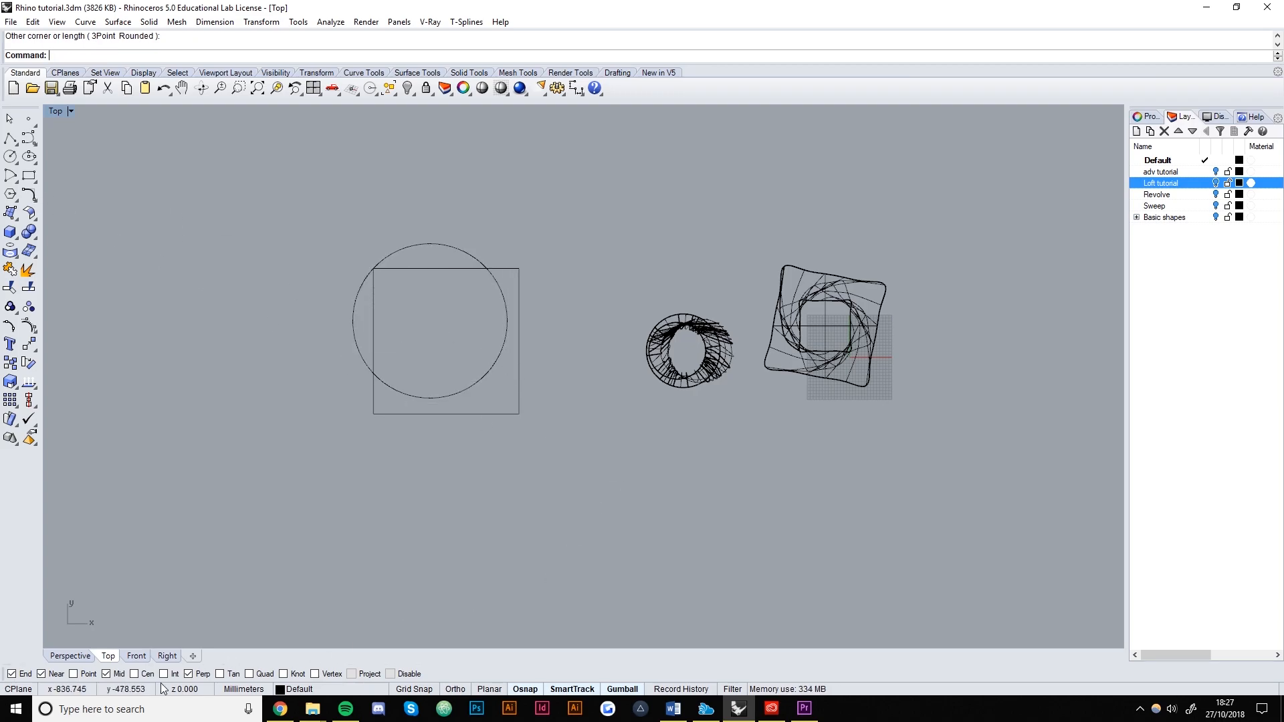
# In Perspective view, raise the circle well above the square along Z.
pyautogui.click(70, 655)
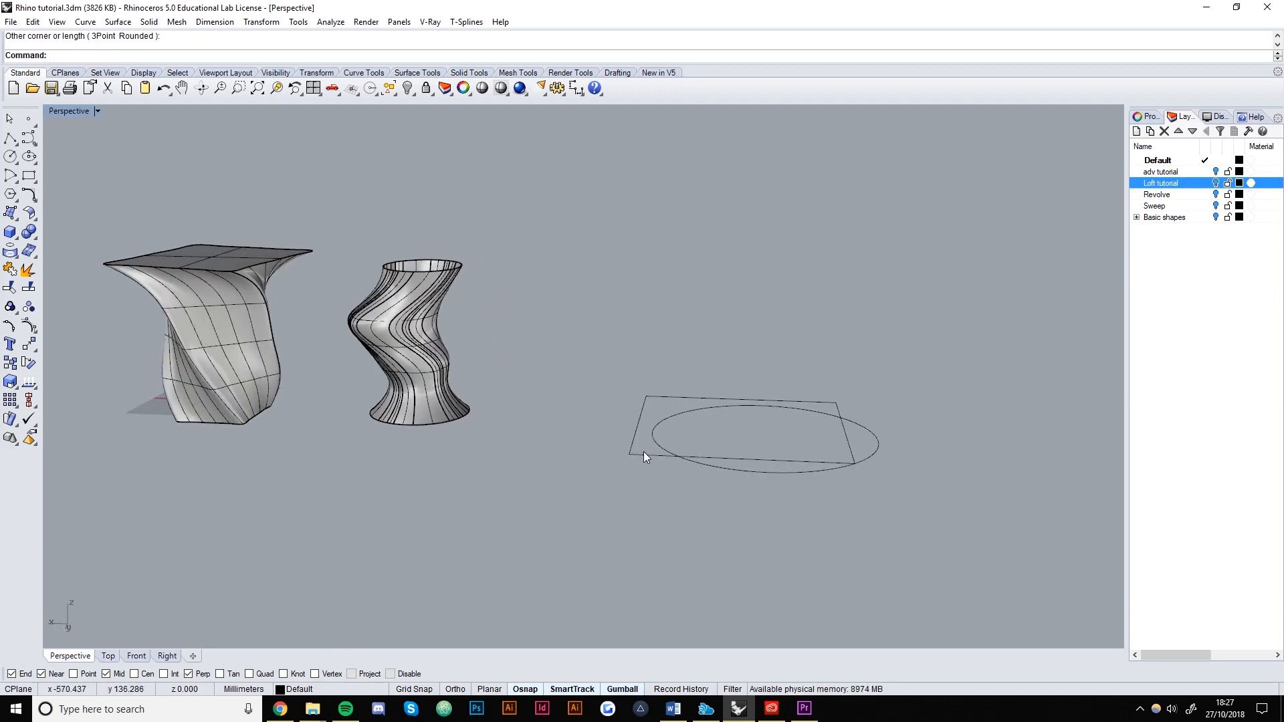
pyautogui.click(656, 455)
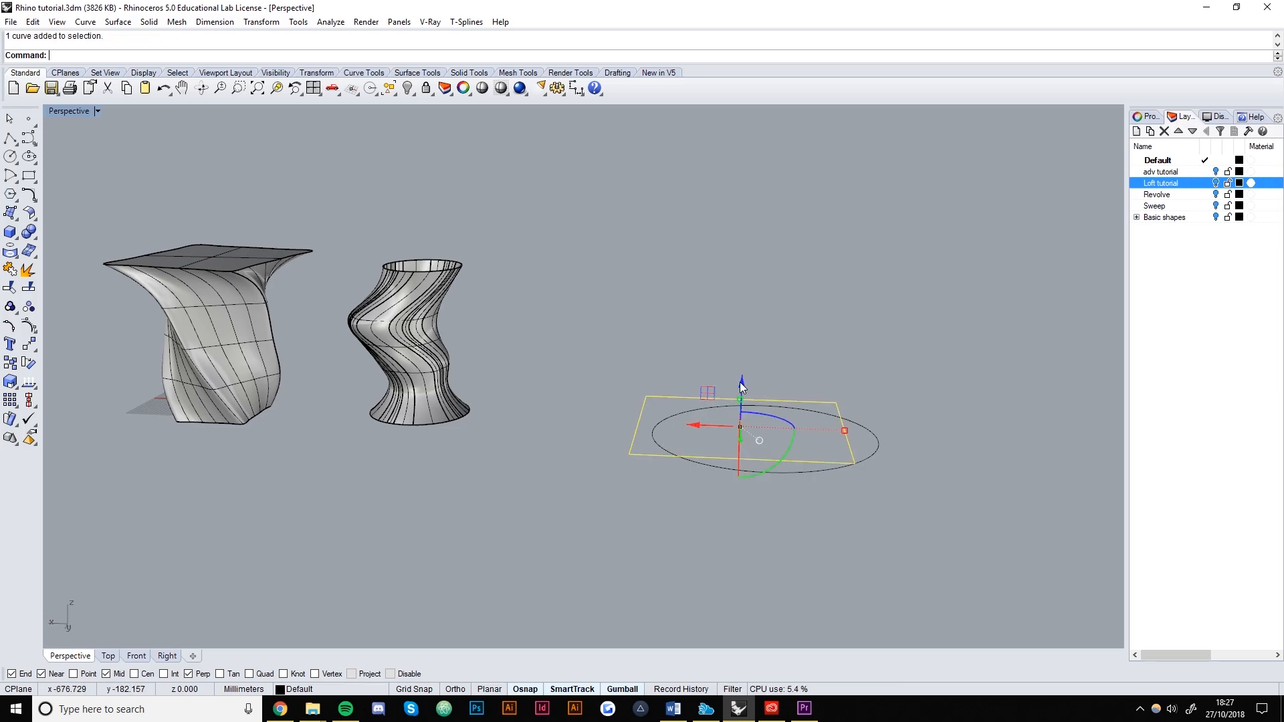
pyautogui.click(814, 467)
pyautogui.moveTo(777, 403); pyautogui.dragTo(789, 134)
pyautogui.scroll(-6, 777, 372)
pyautogui.moveTo(768, 232); pyautogui.dragTo(768, 202)
# Slide the raised circle sideways until it sits directly over the square.
pyautogui.moveTo(741, 287); pyautogui.dragTo(726, 435, button='right')
pyautogui.click(728, 303)
pyautogui.click(744, 326)
pyautogui.moveTo(748, 312); pyautogui.dragTo(725, 313)
pyautogui.click(715, 495)
pyautogui.moveTo(710, 582); pyautogui.dragTo(703, 464, button='right')
pyautogui.click(744, 250)
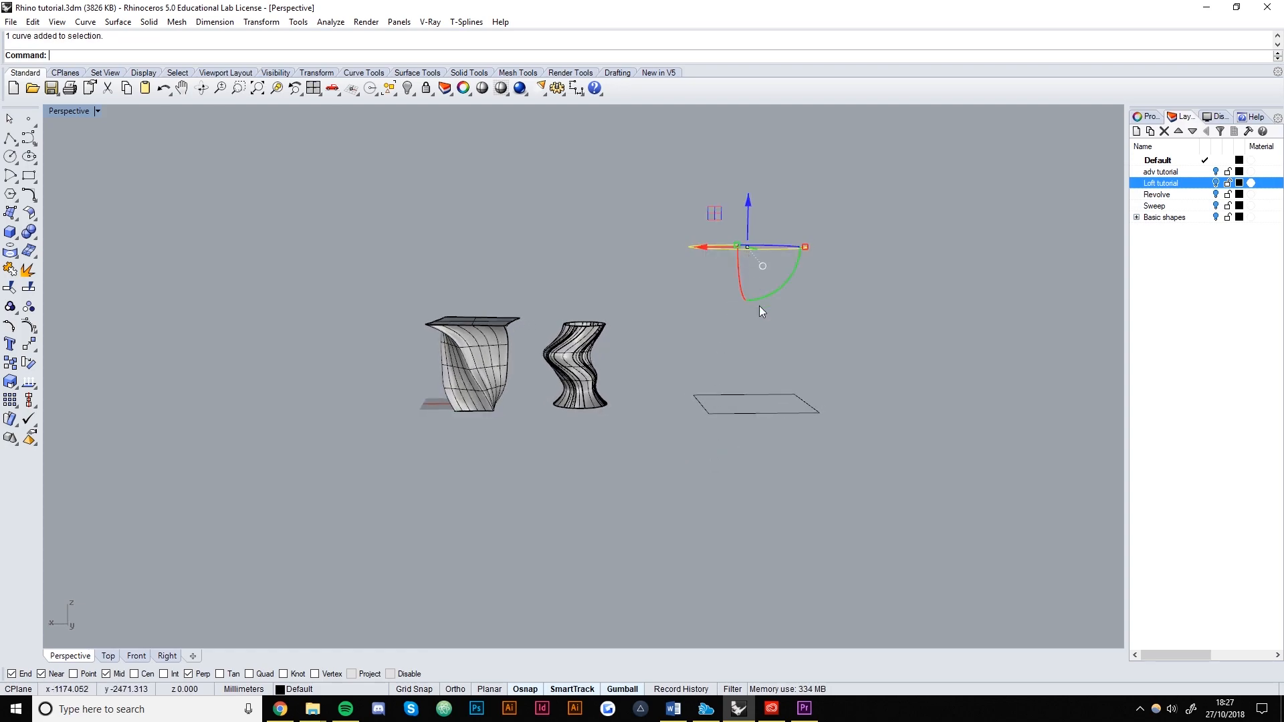
pyautogui.moveTo(760, 302); pyautogui.dragTo(760, 317, button='right')
pyautogui.moveTo(705, 246); pyautogui.dragTo(711, 246)
pyautogui.click(693, 293)
pyautogui.moveTo(772, 424)
pyautogui.mouseDown(button='right')
pyautogui.moveTo(776, 391)
pyautogui.moveTo(778, 407)
pyautogui.mouseUp(button='right')
# Select the square and the circle together.
pyautogui.click(777, 412)
pyautogui.keyDown('shift'); pyautogui.click(754, 246); pyautogui.keyUp('shift')
pyautogui.moveTo(693, 318); pyautogui.dragTo(754, 429, button='right')
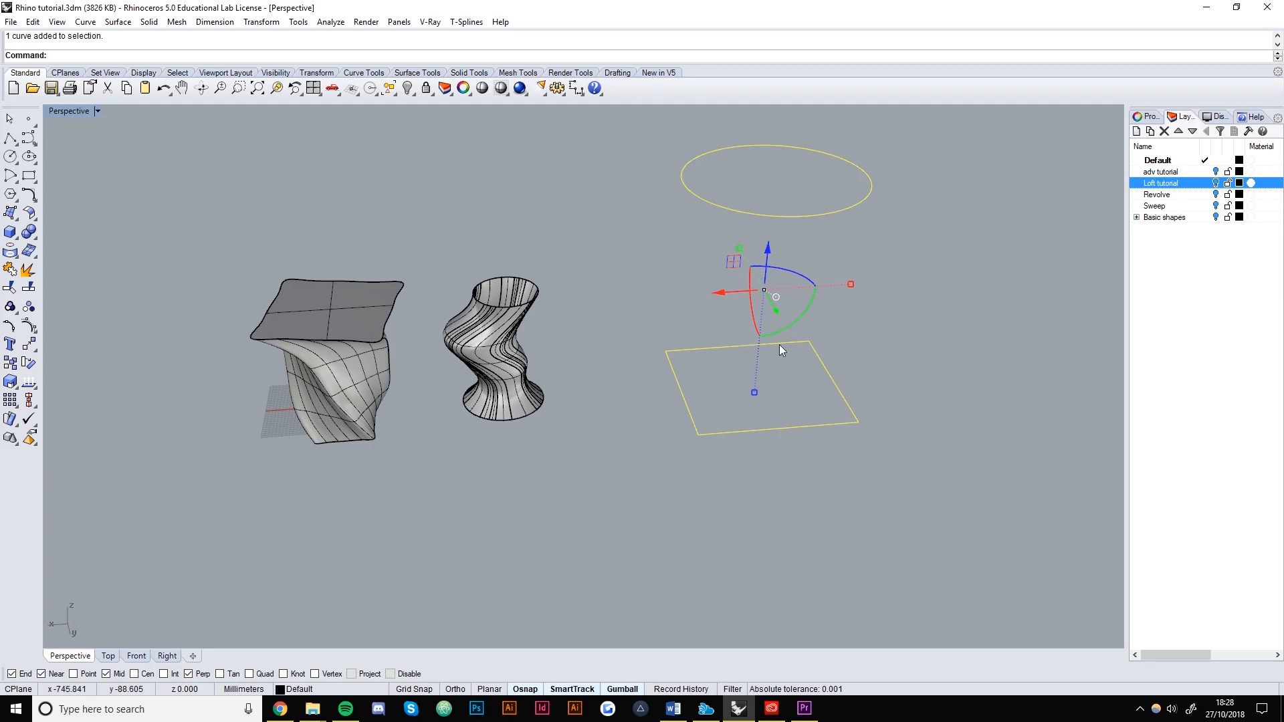
# Create five in-between curves between the circle and the square with TweenCurves.
pyautogui.press('Return')
pyautogui.moveTo(779, 343); pyautogui.dragTo(665, 525, button='right')
pyautogui.moveTo(770, 454); pyautogui.dragTo(766, 437, button='right')
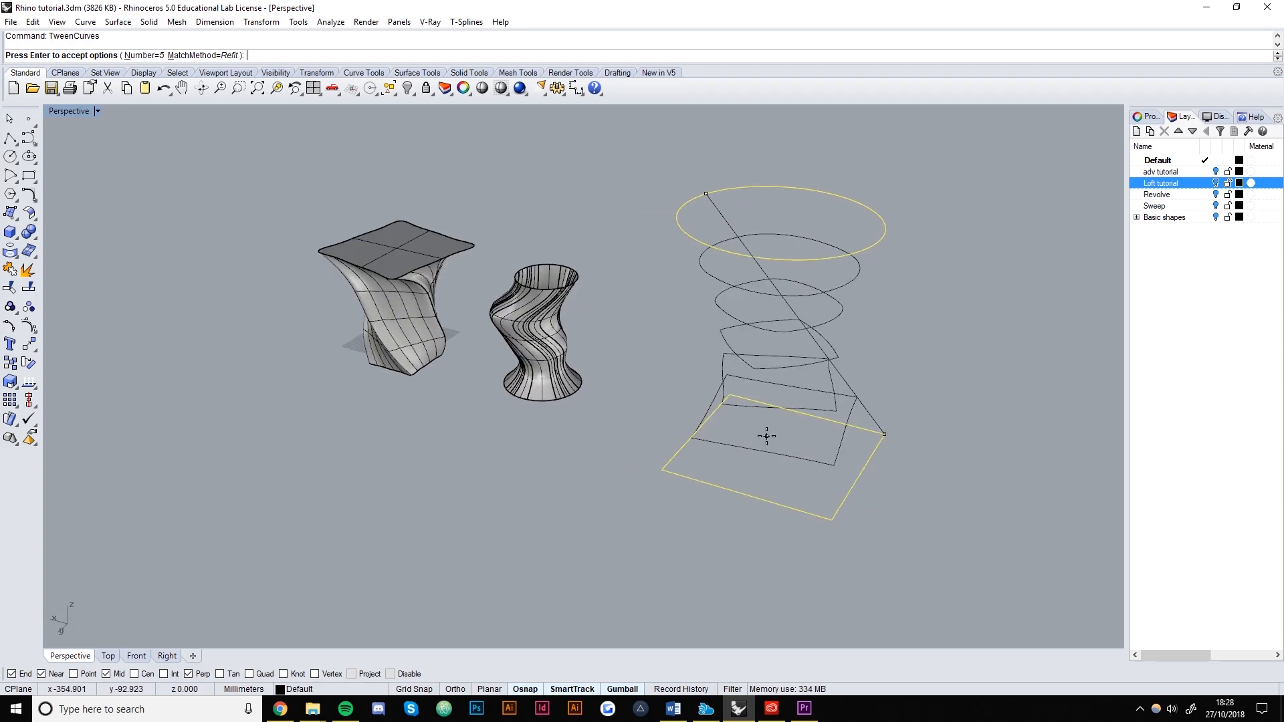
pyautogui.moveTo(860, 348); pyautogui.dragTo(794, 293, button='right')
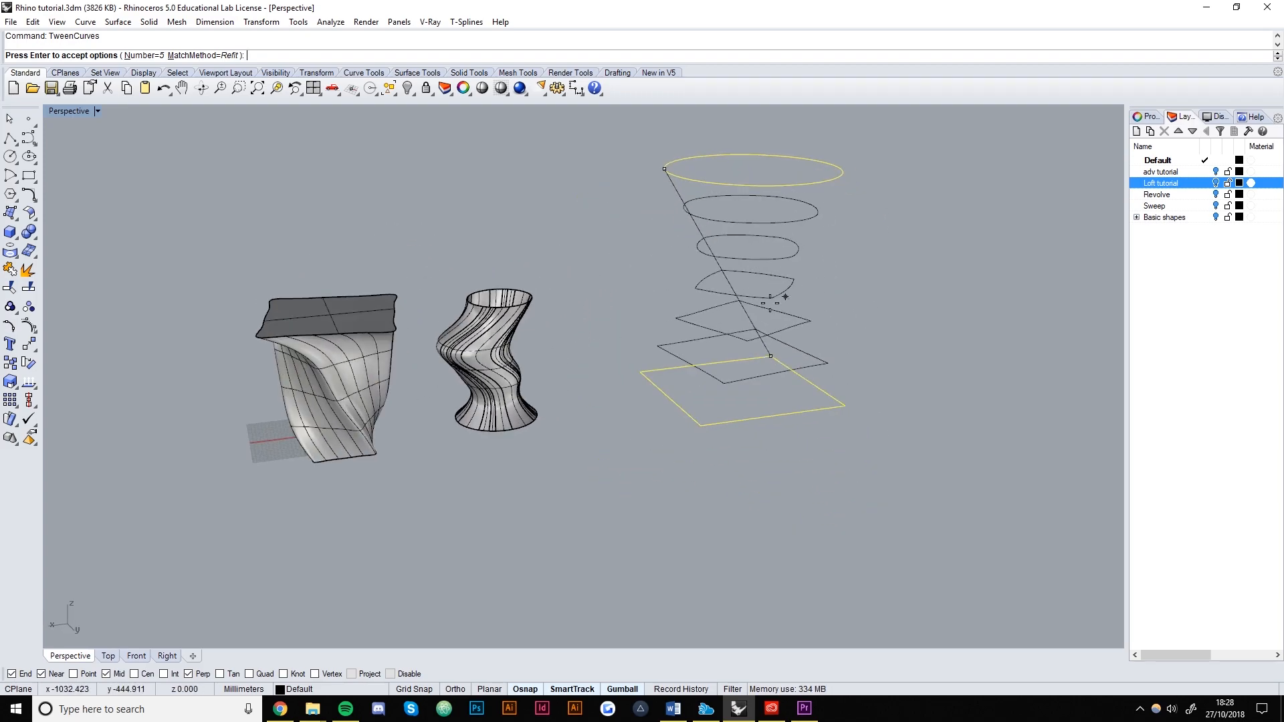
pyautogui.press('Return')
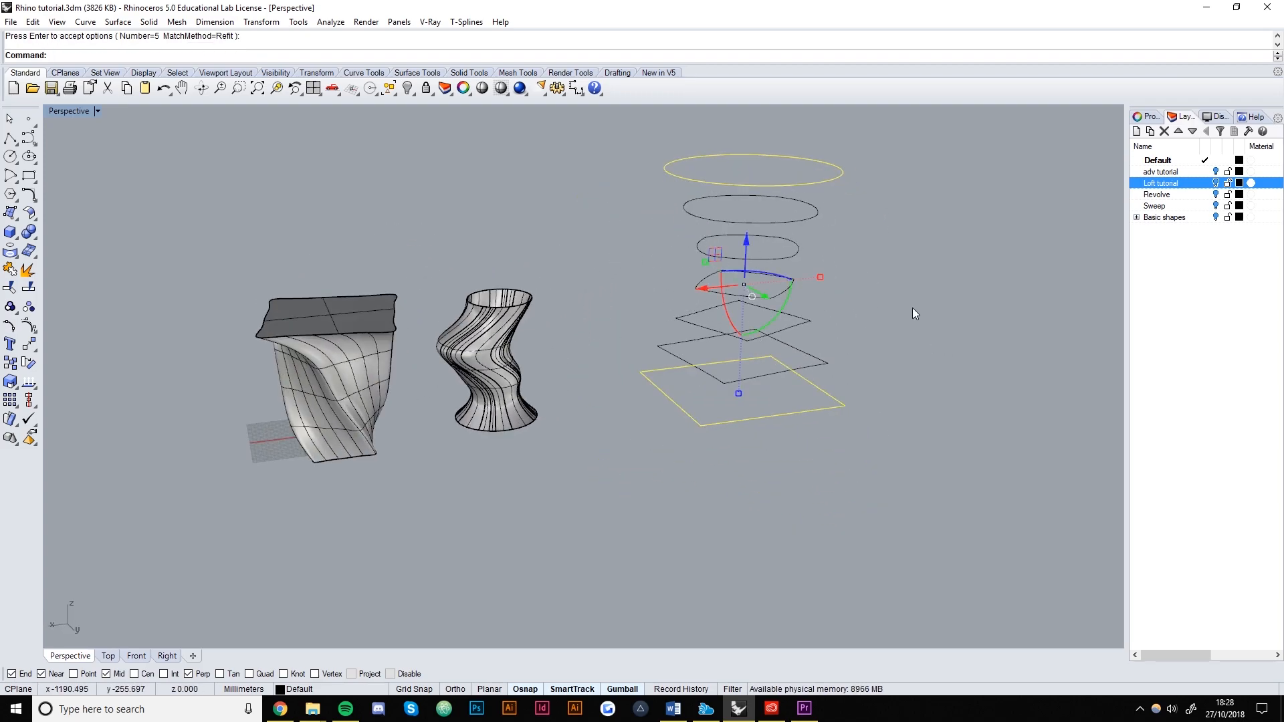
# Shift the middle ellipse left and the diamond curve right.
pyautogui.moveTo(909, 290); pyautogui.dragTo(628, 373, button='right')
pyautogui.click(627, 373)
pyautogui.moveTo(760, 338); pyautogui.dragTo(623, 314, button='right')
pyautogui.press('Escape')
pyautogui.click(619, 314)
pyautogui.moveTo(572, 310); pyautogui.dragTo(553, 312)
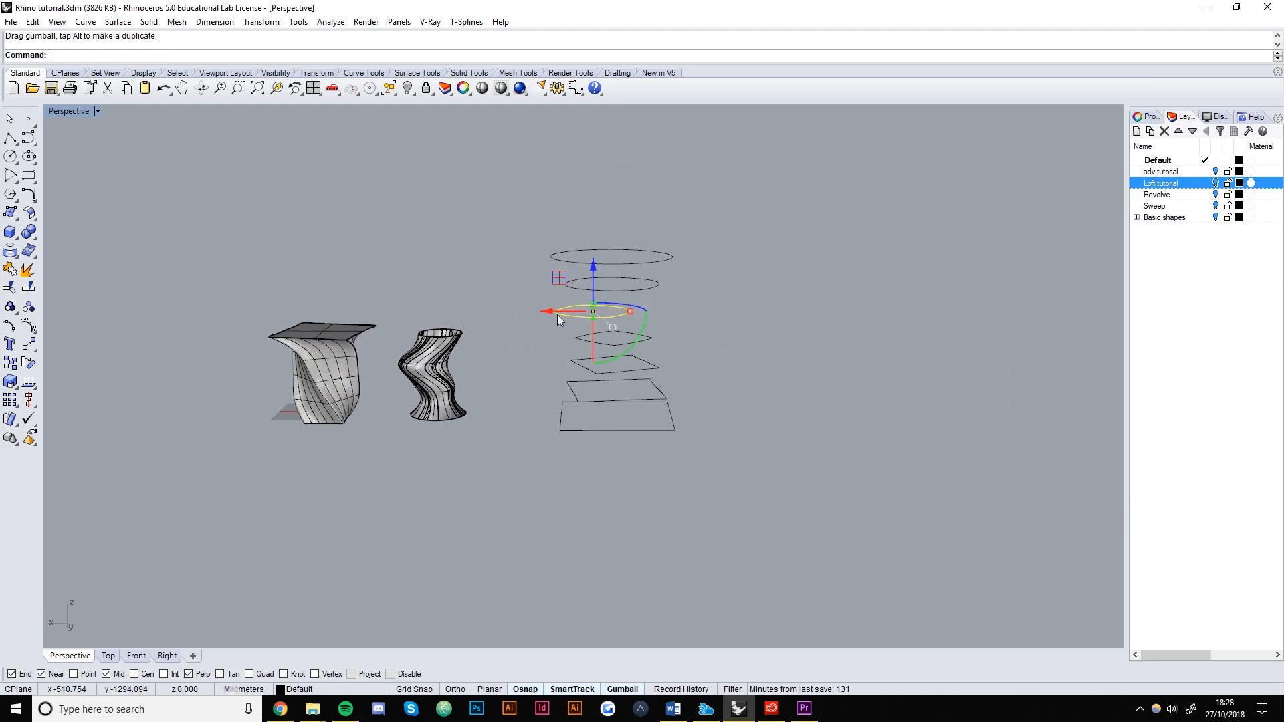
pyautogui.click(702, 315)
pyautogui.click(639, 343)
pyautogui.moveTo(590, 336); pyautogui.dragTo(591, 389)
pyautogui.click(704, 374)
# Offset both parallelograms and the second ellipse sideways, and raise the top ellipse.
pyautogui.click(611, 374)
pyautogui.click(702, 440)
pyautogui.click(661, 390)
pyautogui.click(811, 419)
pyautogui.moveTo(794, 409); pyautogui.dragTo(701, 348, button='right')
pyautogui.click(662, 293)
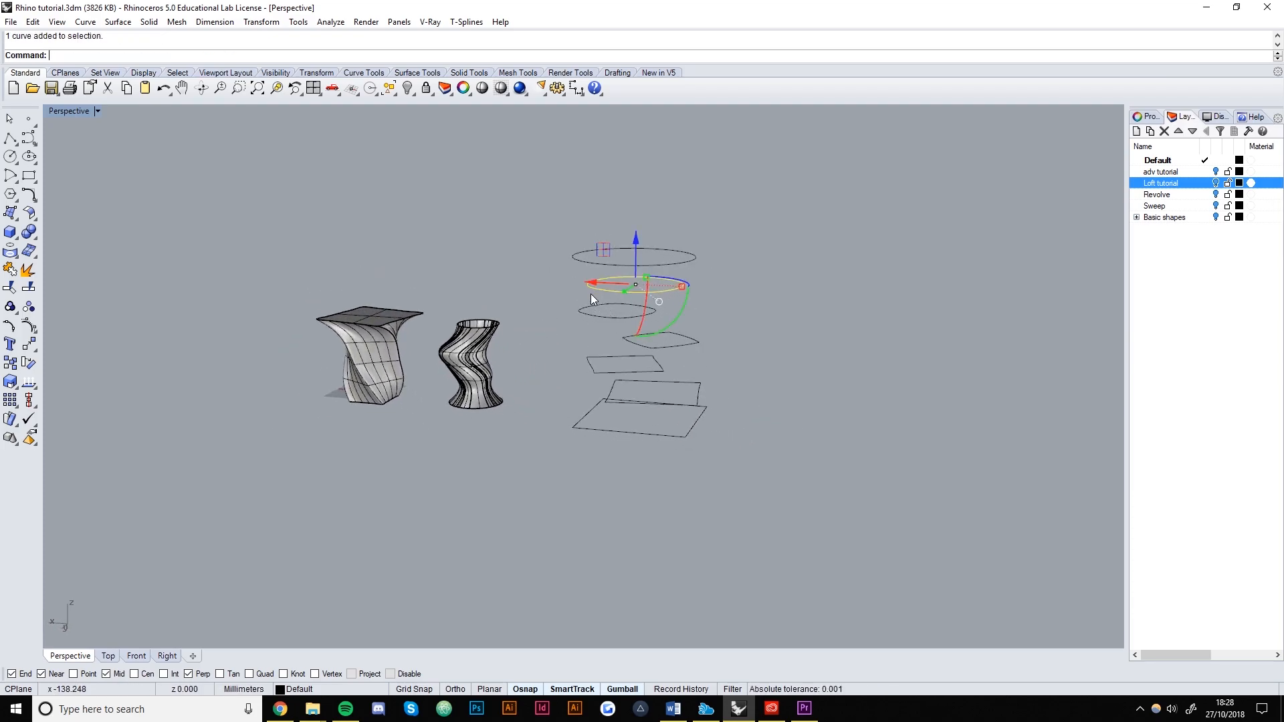
pyautogui.moveTo(594, 284); pyautogui.dragTo(635, 220)
pyautogui.click(825, 557)
pyautogui.click(651, 248)
pyautogui.click(771, 480)
pyautogui.moveTo(771, 483); pyautogui.dragTo(820, 477, button='right')
# Start a Loft through the stacked section curves and inspect the preview from several angles.
pyautogui.write('Loft')
pyautogui.press('Return')
pyautogui.press('Return')
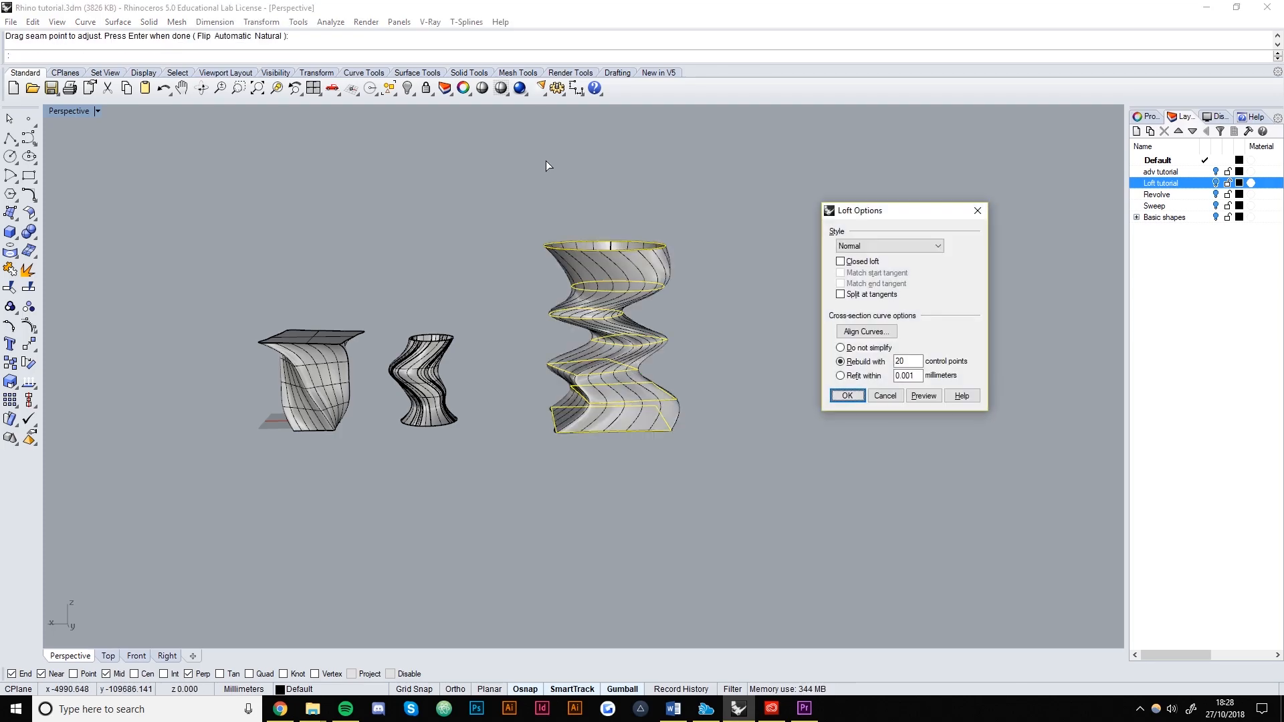
pyautogui.scroll(2, 686, 355)
pyautogui.scroll(3, 621, 354)
pyautogui.moveTo(625, 351); pyautogui.dragTo(541, 386, button='right')
pyautogui.scroll(-5, 540, 386)
pyautogui.scroll(4, 603, 356)
pyautogui.scroll(2, 602, 357)
pyautogui.moveTo(603, 357); pyautogui.dragTo(784, 388, button='right')
pyautogui.scroll(-8, 652, 388)
pyautogui.scroll(3, 764, 454)
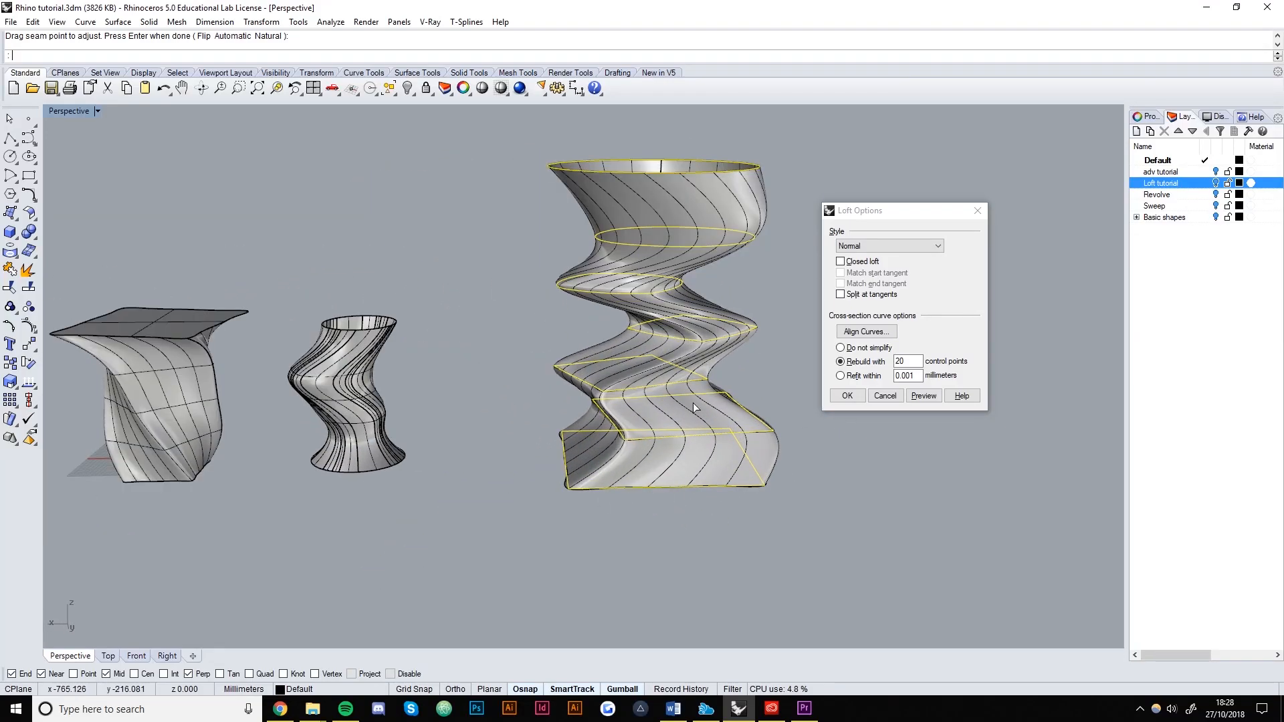
pyautogui.scroll(-5, 628, 228)
pyautogui.click(868, 348)
pyautogui.click(925, 394)
pyautogui.scroll(8, 698, 323)
pyautogui.moveTo(698, 323)
pyautogui.mouseDown(button='right')
pyautogui.moveTo(531, 331)
pyautogui.moveTo(692, 326)
pyautogui.mouseUp(button='right')
pyautogui.scroll(-5, 693, 326)
# Preview the loft with Straight sections, then with the Normal style, to compare.
pyautogui.click(889, 247)
pyautogui.click(862, 286)
pyautogui.click(924, 396)
pyautogui.moveTo(618, 361); pyautogui.dragTo(688, 325, button='right')
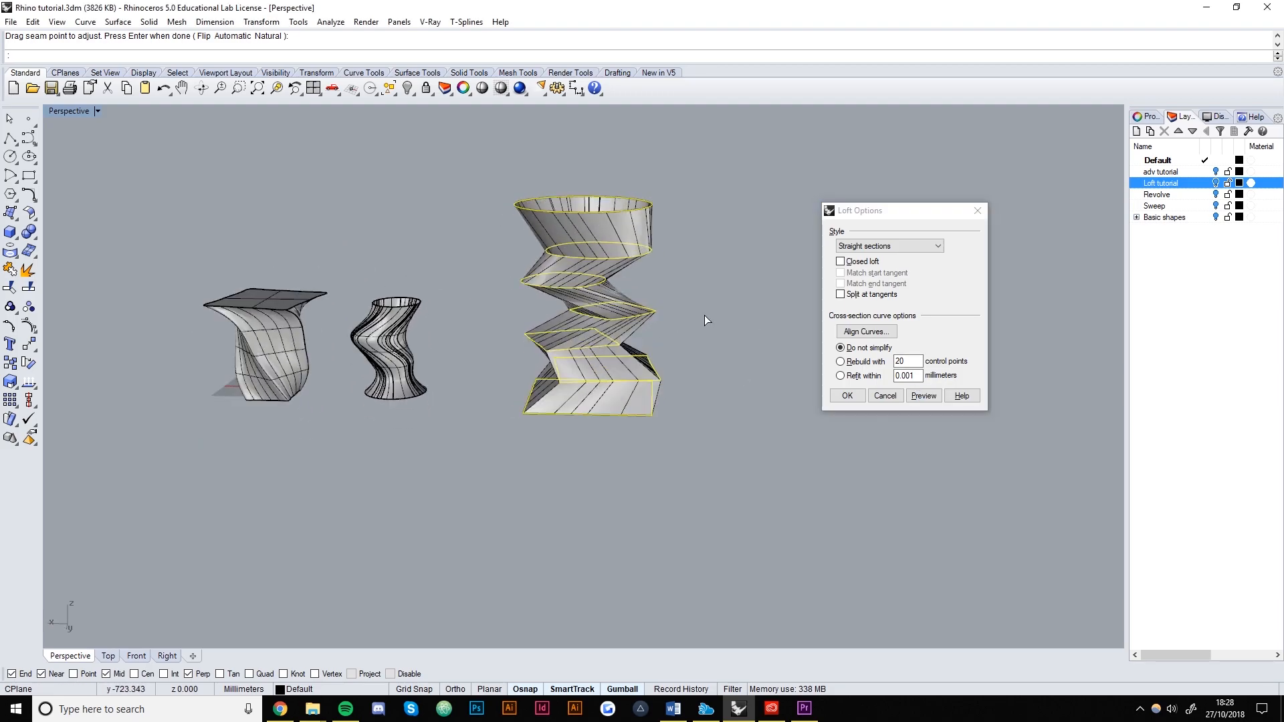
pyautogui.click(843, 249)
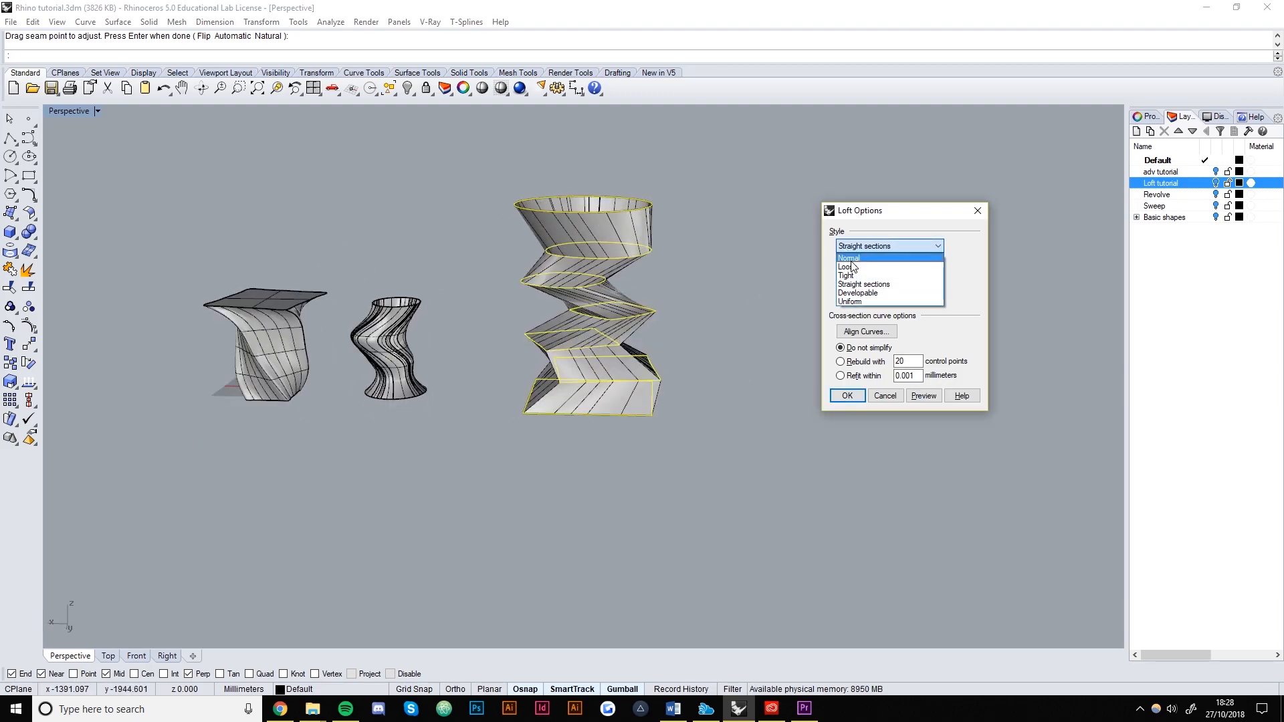
pyautogui.click(850, 259)
pyautogui.click(924, 396)
# Build the loft in Tight style with sections rebuilt to 30 control points.
pyautogui.click(859, 246)
pyautogui.click(852, 274)
pyautogui.click(927, 400)
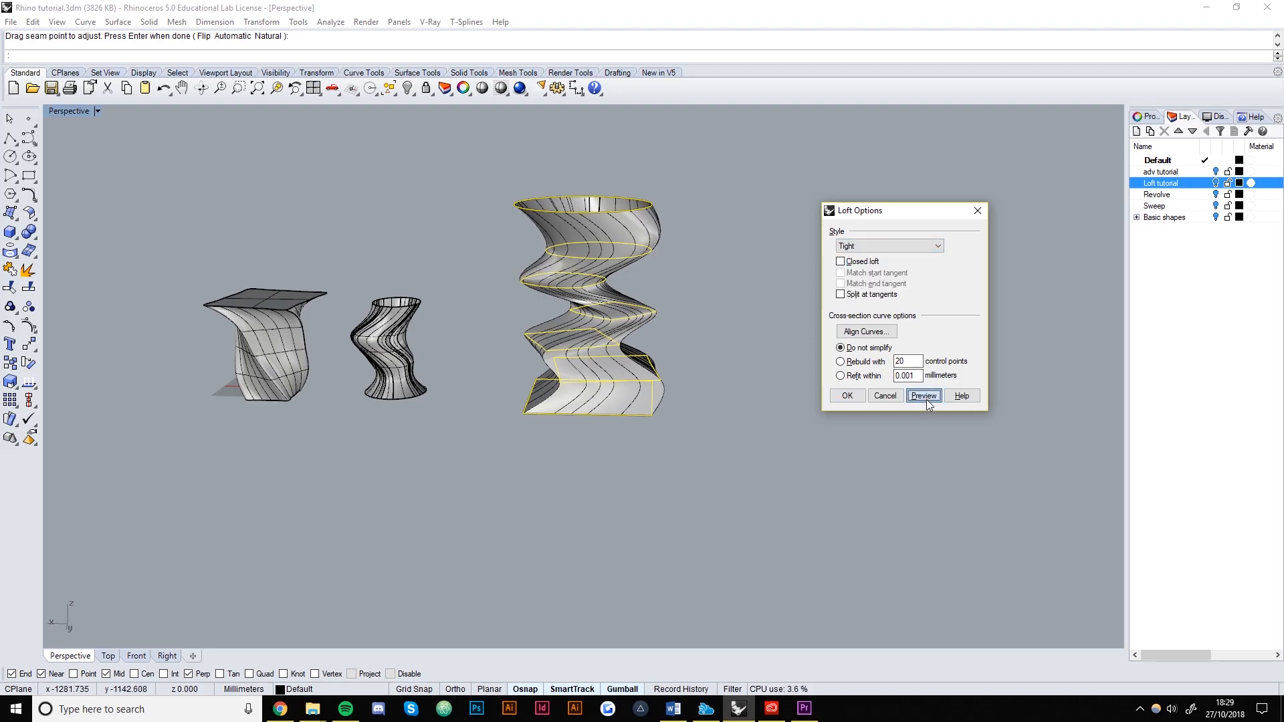
pyautogui.click(863, 361)
pyautogui.click(923, 394)
pyautogui.doubleClick(908, 361)
pyautogui.write('30')
pyautogui.click(921, 400)
pyautogui.moveTo(693, 379)
pyautogui.mouseDown(button='right')
pyautogui.moveTo(595, 411)
pyautogui.moveTo(422, 354)
pyautogui.moveTo(689, 356)
pyautogui.moveTo(679, 398)
pyautogui.mouseUp(button='right')
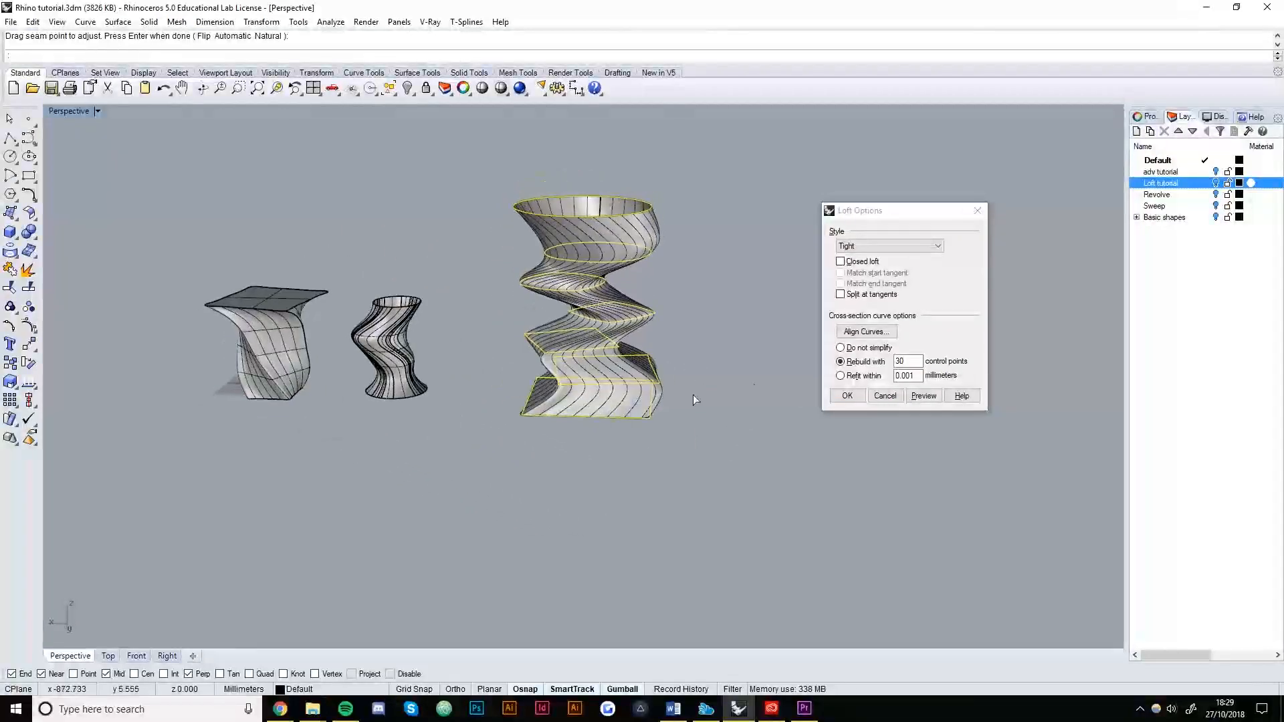
pyautogui.click(846, 395)
pyautogui.click(701, 278)
# Move the loft aside, delete its leftover section curves, and move it back.
pyautogui.click(736, 304)
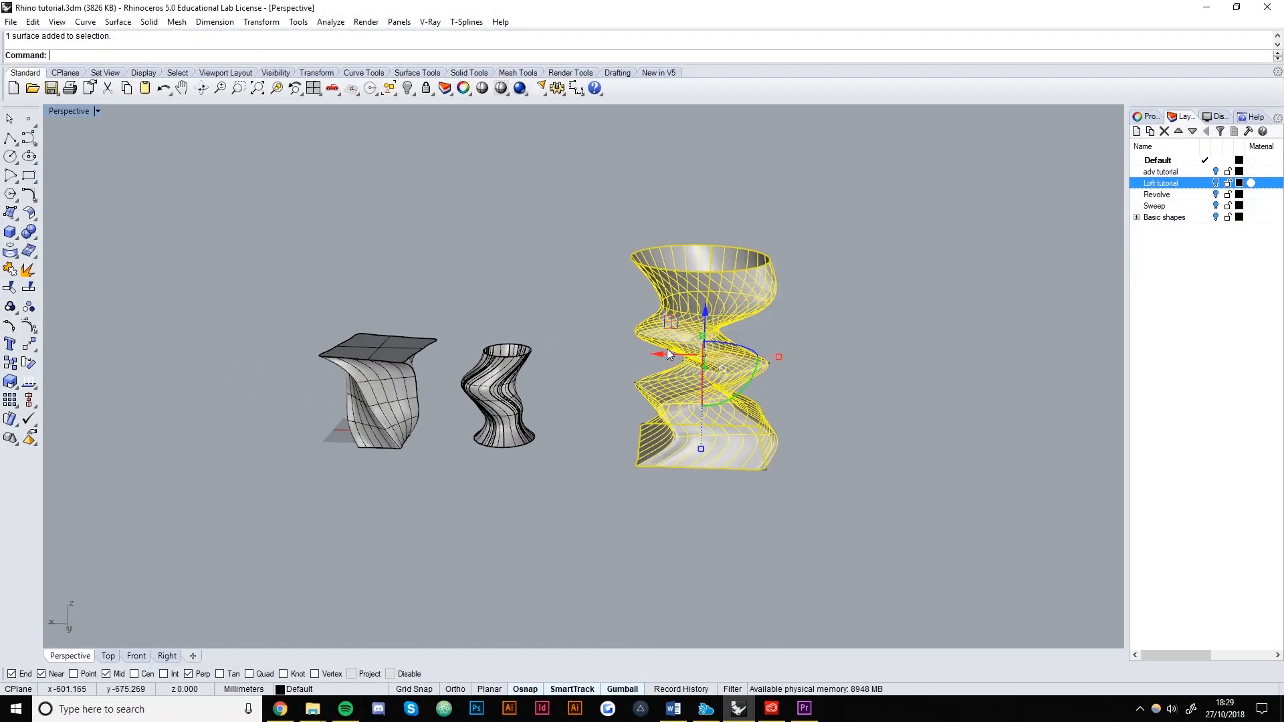
pyautogui.moveTo(668, 349); pyautogui.dragTo(829, 361)
pyautogui.click(740, 526)
pyautogui.click(702, 237)
pyautogui.press('Delete')
pyautogui.click(830, 332)
pyautogui.moveTo(828, 361); pyautogui.dragTo(625, 361)
pyautogui.click(665, 528)
# Show the loft's control points, push the upper bulge outward and lower the top row.
pyautogui.scroll(4, 667, 388)
pyautogui.click(685, 395)
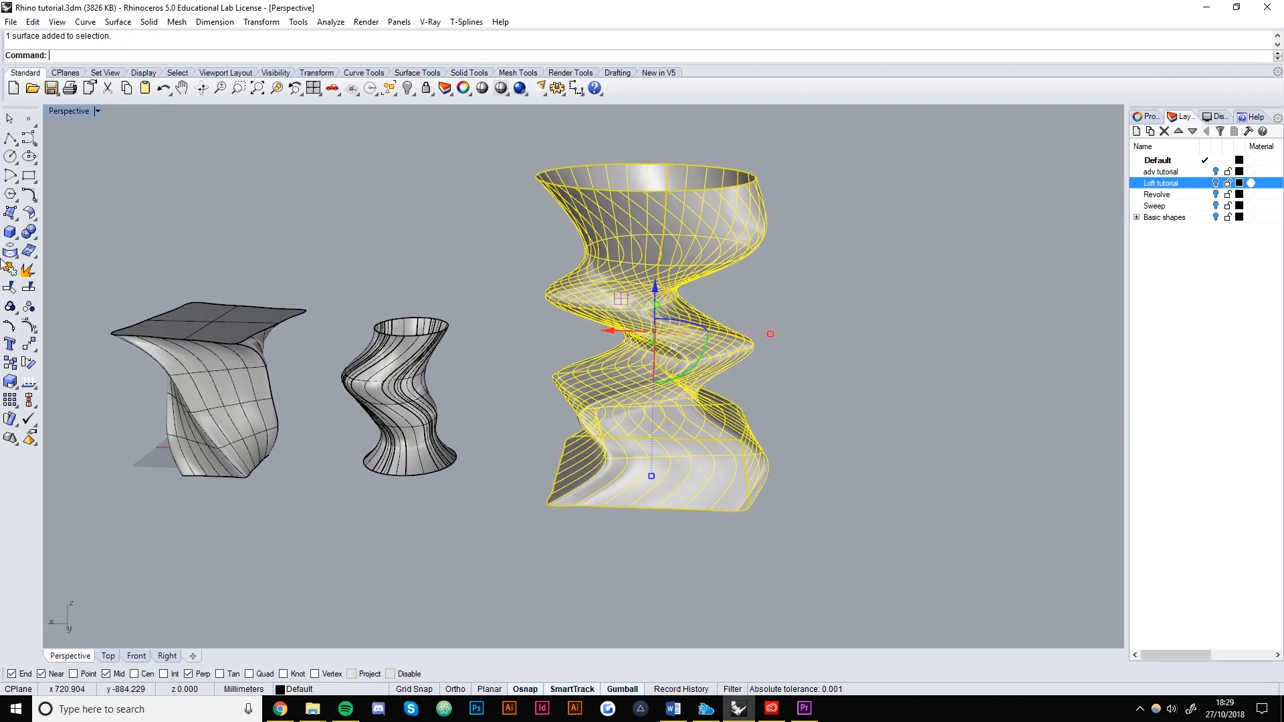
pyautogui.click(29, 326)
pyautogui.moveTo(770, 302); pyautogui.dragTo(809, 283, button='right')
pyautogui.moveTo(810, 288); pyautogui.dragTo(760, 212)
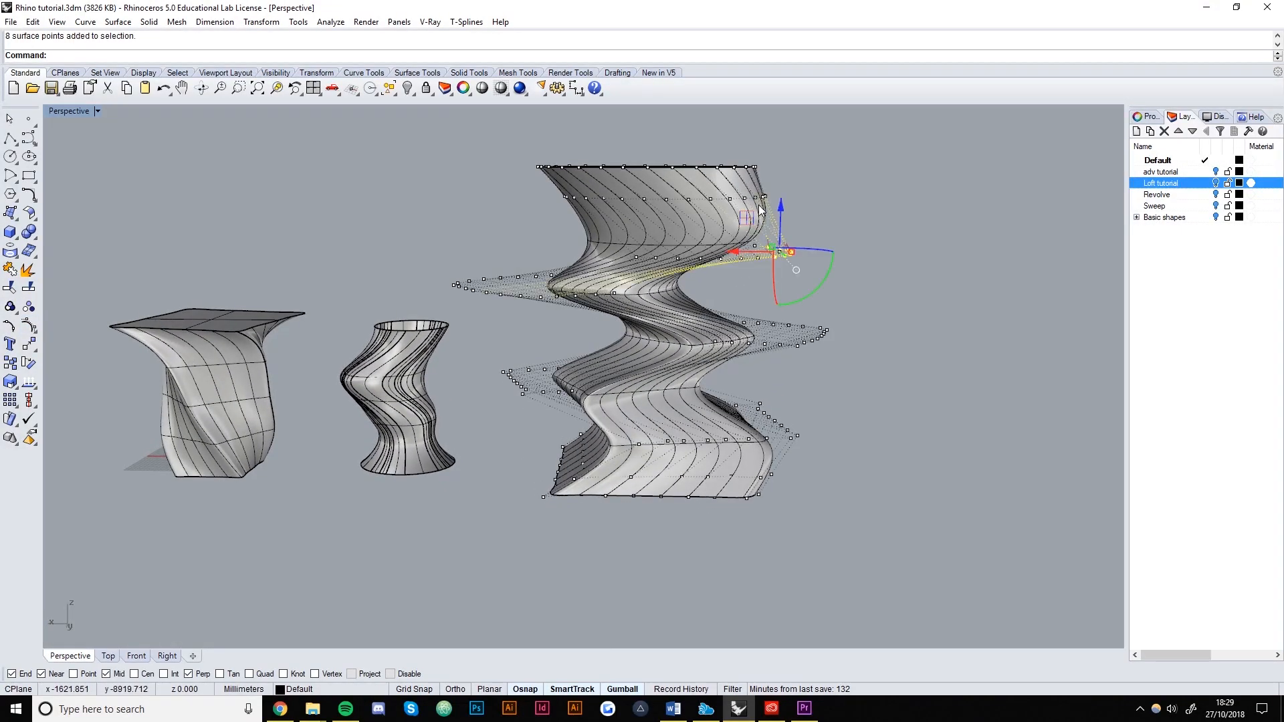
pyautogui.moveTo(735, 253); pyautogui.dragTo(783, 253)
pyautogui.click(973, 276)
pyautogui.moveTo(806, 248); pyautogui.dragTo(736, 255, button='right')
pyautogui.moveTo(518, 127); pyautogui.dragTo(783, 182)
pyautogui.moveTo(634, 120); pyautogui.dragTo(634, 135)
pyautogui.click(856, 222)
# Shift the middle row of points left, spread the bottom row outward, and hide the points.
pyautogui.moveTo(781, 326); pyautogui.dragTo(838, 372, button='right')
pyautogui.moveTo(760, 291); pyautogui.dragTo(709, 329)
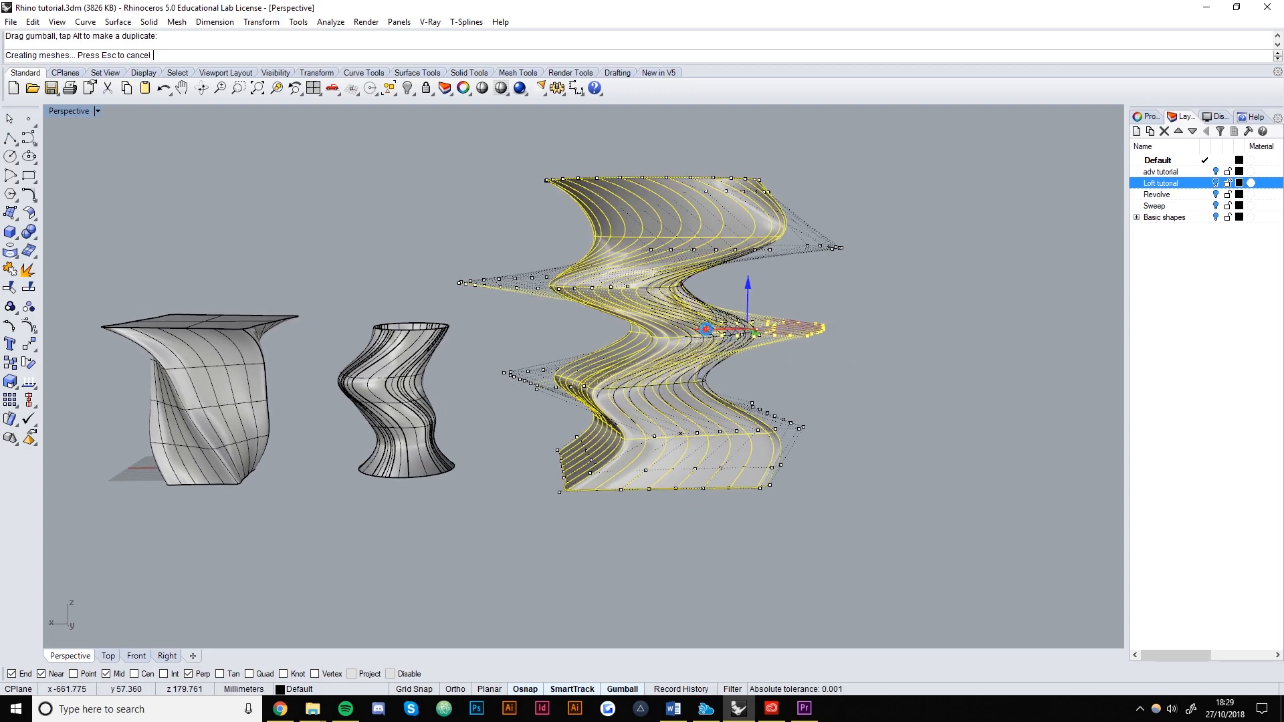
pyautogui.click(837, 351)
pyautogui.moveTo(837, 351); pyautogui.dragTo(726, 419, button='right')
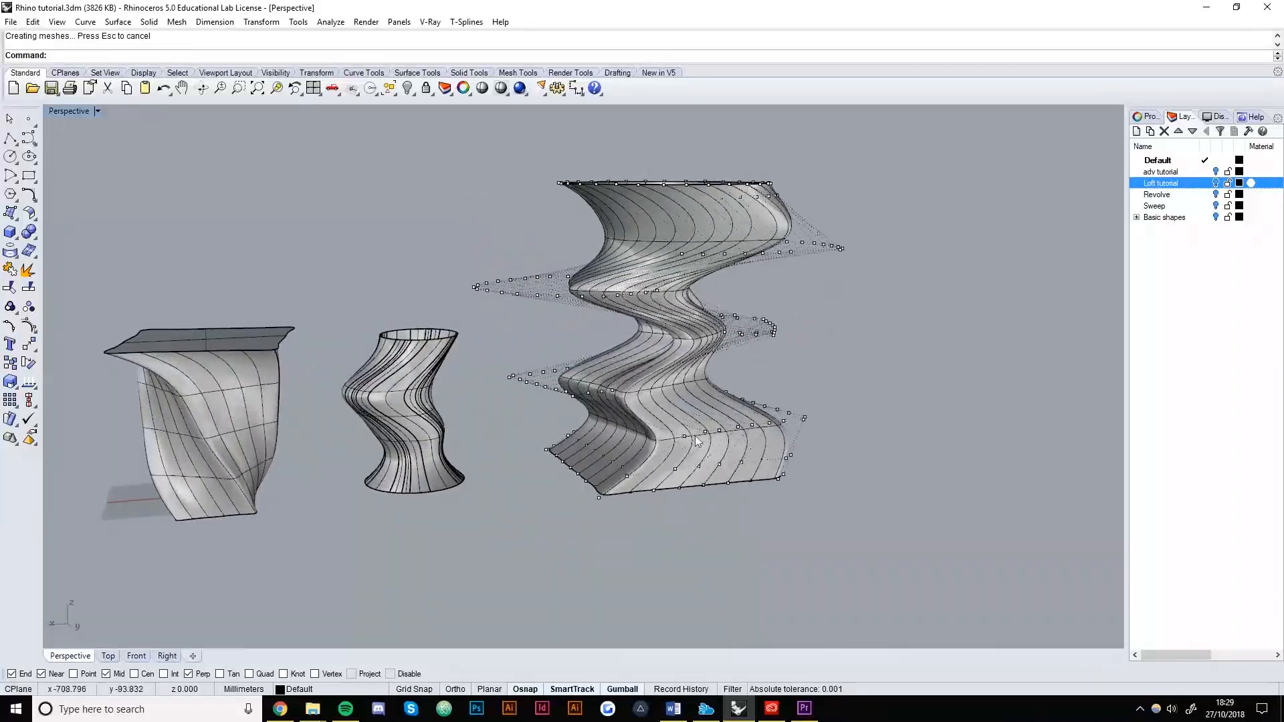
pyautogui.moveTo(532, 435); pyautogui.dragTo(622, 511)
pyautogui.moveTo(622, 512); pyautogui.dragTo(562, 460, button='right')
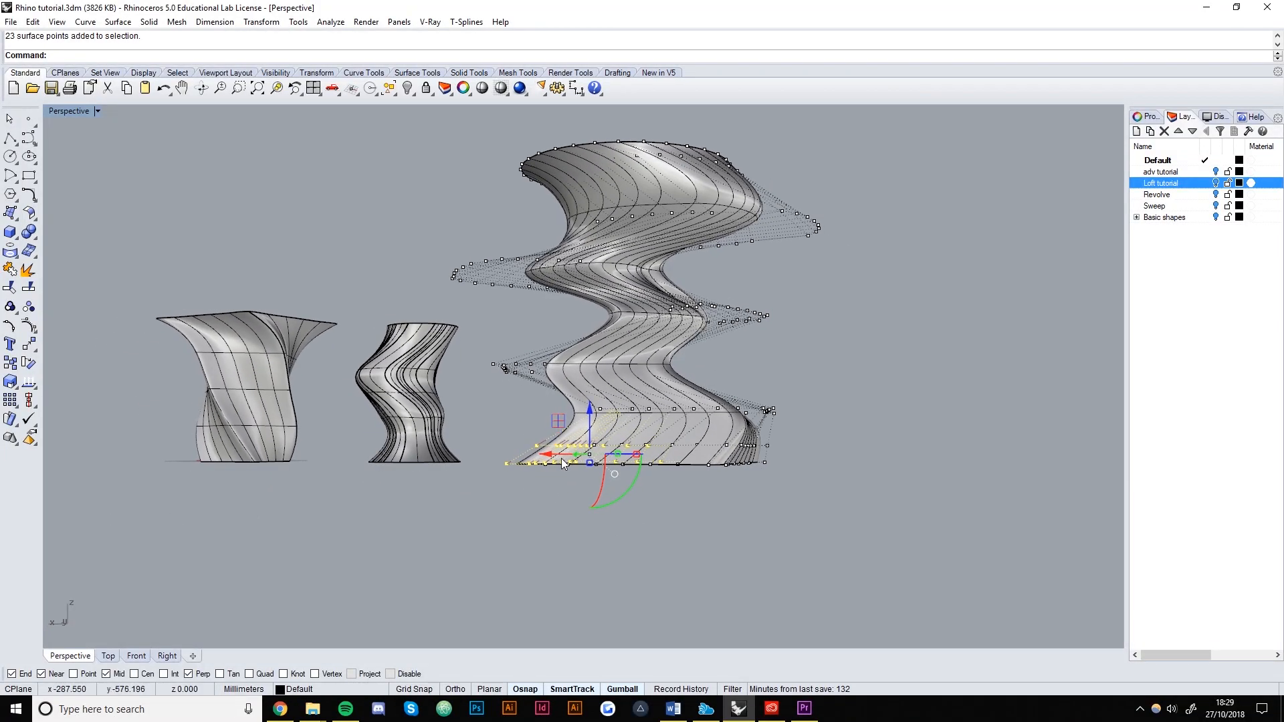
pyautogui.moveTo(547, 457); pyautogui.dragTo(507, 456)
pyautogui.press('Escape')
pyautogui.moveTo(595, 425); pyautogui.dragTo(620, 471, button='right')
pyautogui.press('Escape')
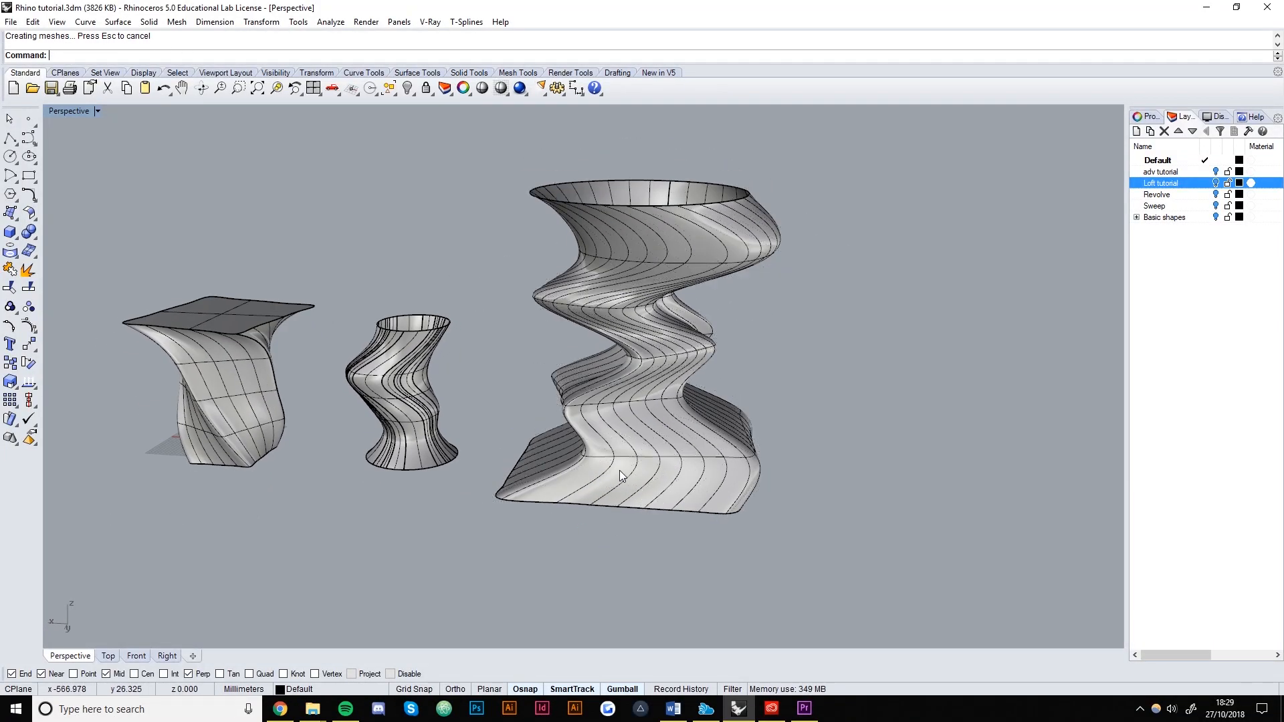
# Nudge the small vase slightly right and view the revolved objects.
pyautogui.moveTo(614, 527); pyautogui.dragTo(583, 484, button='right')
pyautogui.click(543, 465)
pyautogui.moveTo(483, 439); pyautogui.dragTo(494, 440)
pyautogui.click(575, 493)
pyautogui.moveTo(576, 492); pyautogui.dragTo(705, 511, button='right')
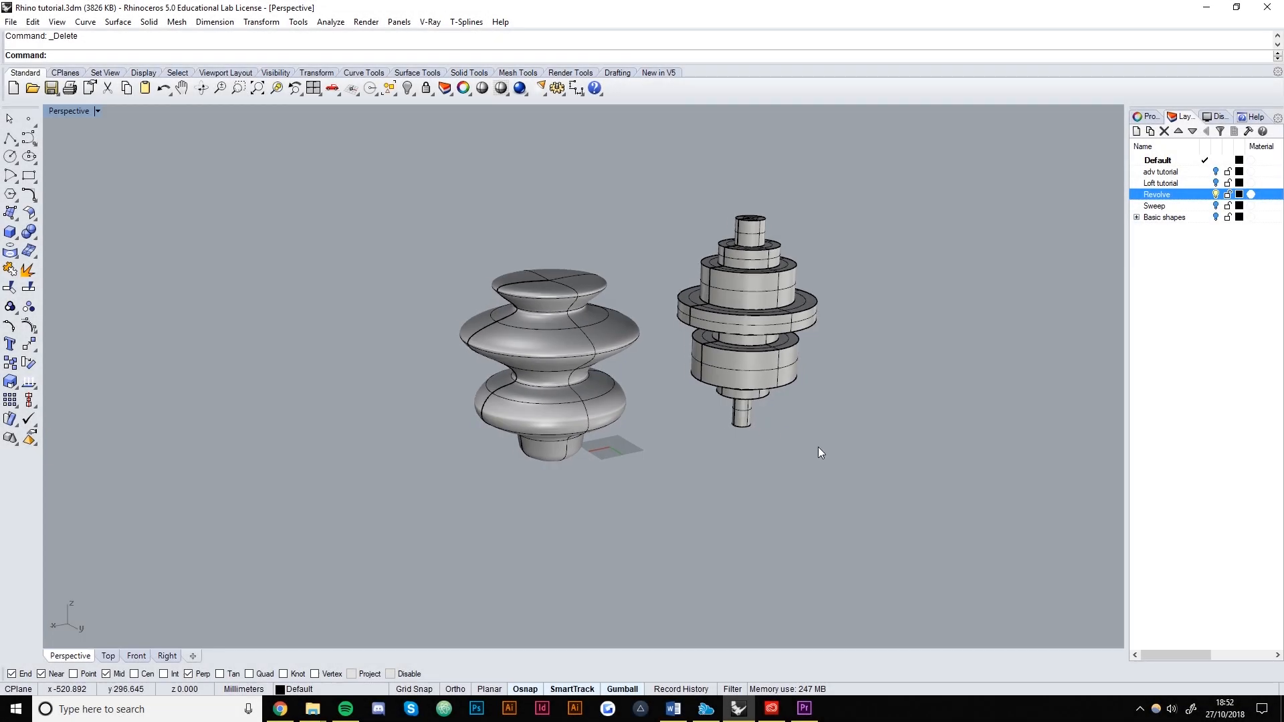
pyautogui.moveTo(817, 447); pyautogui.dragTo(816, 443, button='right')
pyautogui.scroll(4, 816, 443)
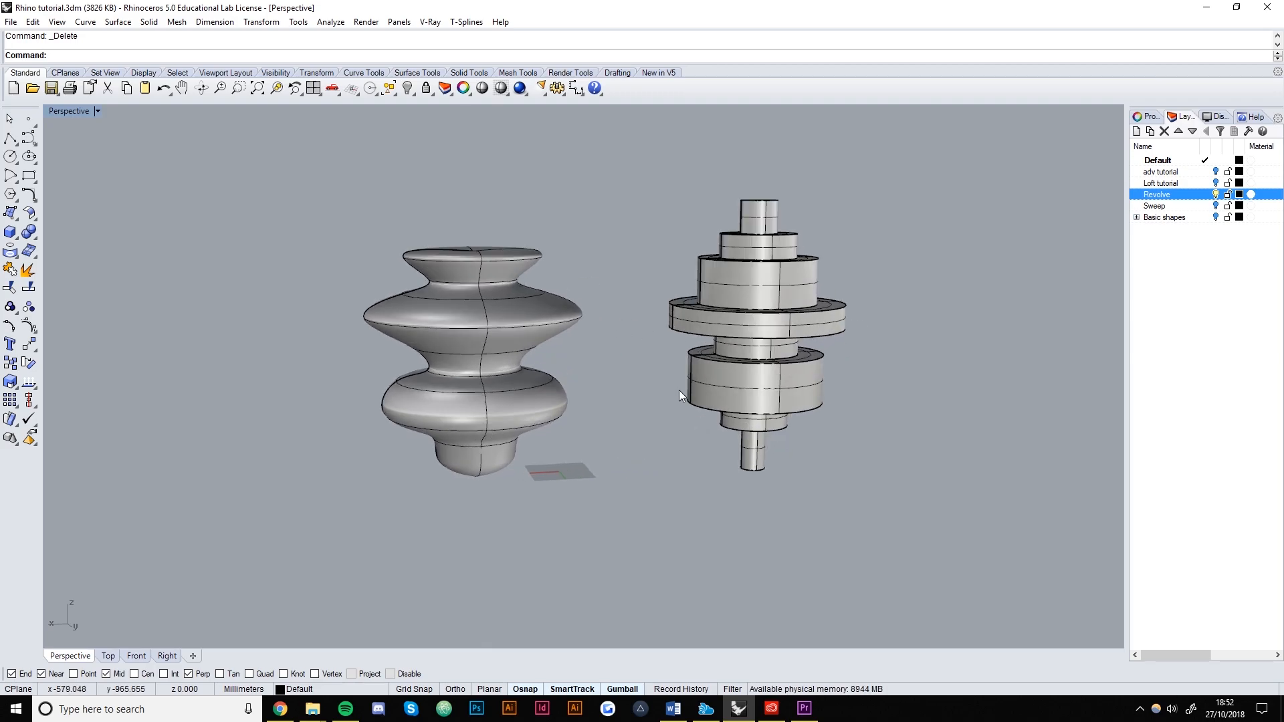
# Turn off the Revolve layer to hide its two sample objects.
pyautogui.moveTo(949, 365); pyautogui.dragTo(593, 344, button='right')
pyautogui.scroll(3, 508, 277)
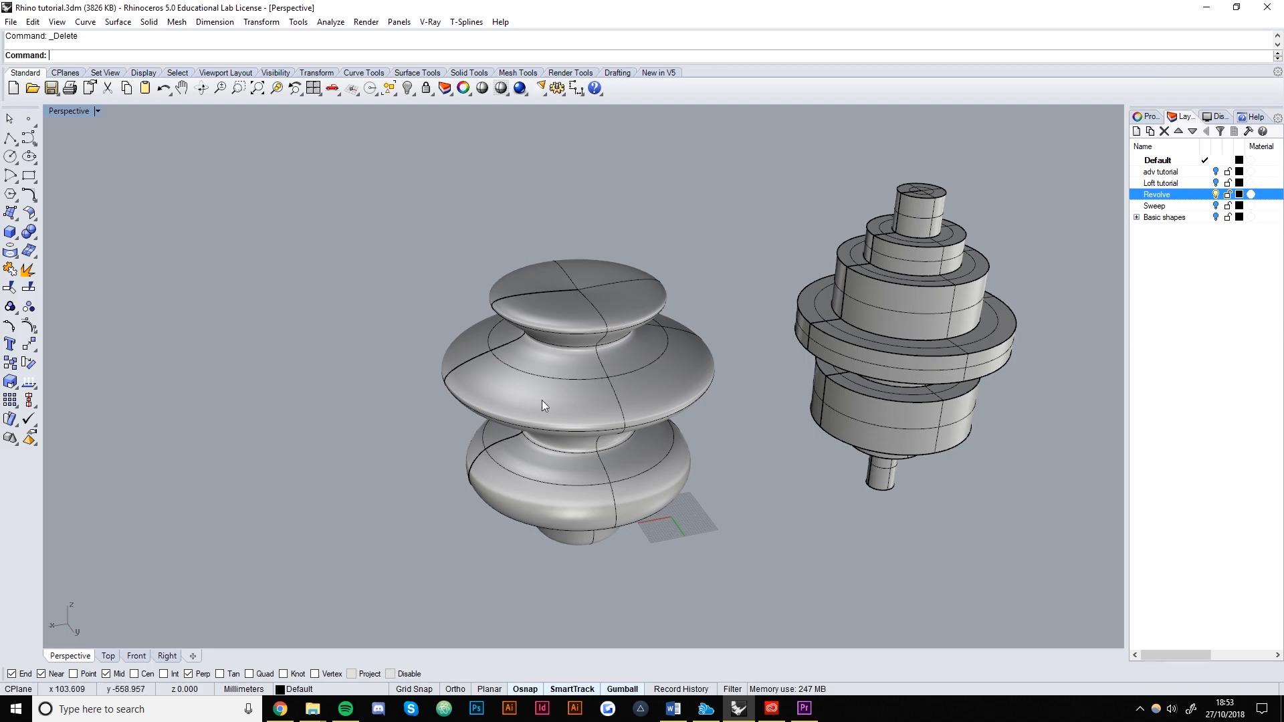
pyautogui.scroll(-4, 708, 371)
pyautogui.moveTo(742, 416); pyautogui.dragTo(692, 357, button='right')
pyautogui.scroll(-4, 692, 357)
pyautogui.keyDown('shift'); pyautogui.moveTo(781, 412); pyautogui.dragTo(749, 411, button='right'); pyautogui.keyUp('shift')
pyautogui.scroll(2, 721, 369)
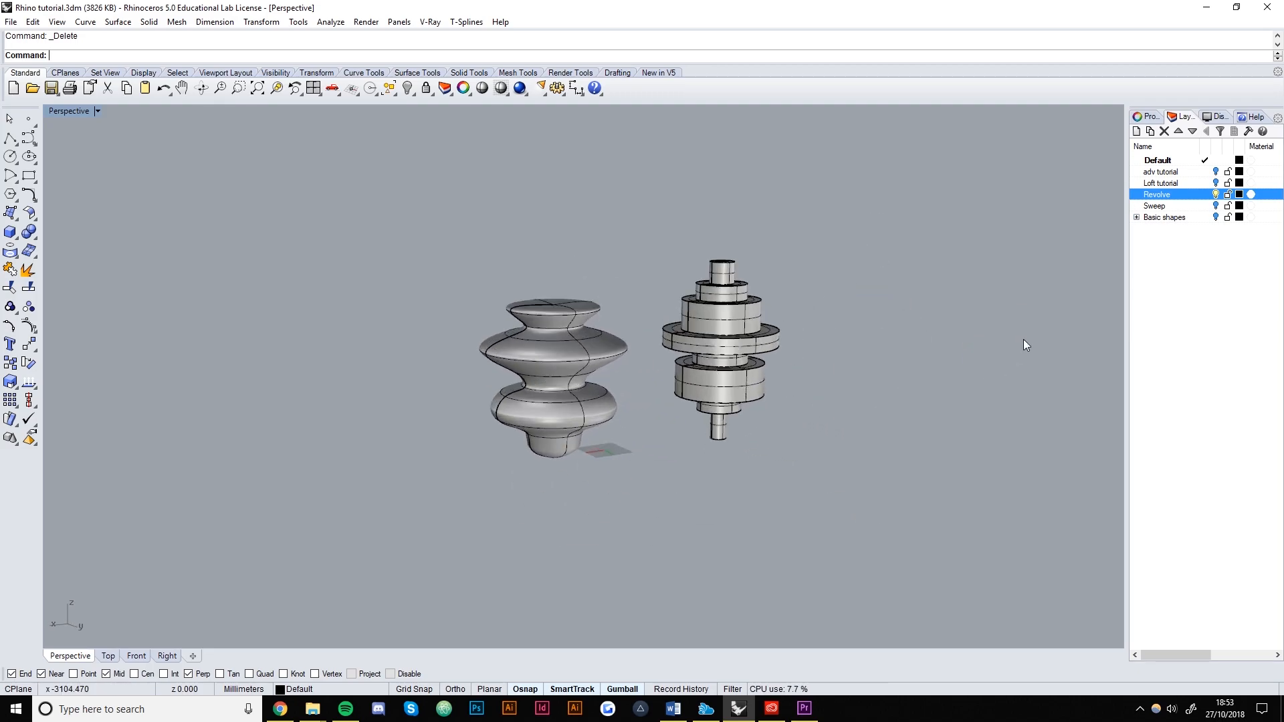
pyautogui.click(1216, 194)
# Switch to the empty Front view and frame it for drawing.
pyautogui.scroll(-3, 675, 427)
pyautogui.scroll(5, 664, 419)
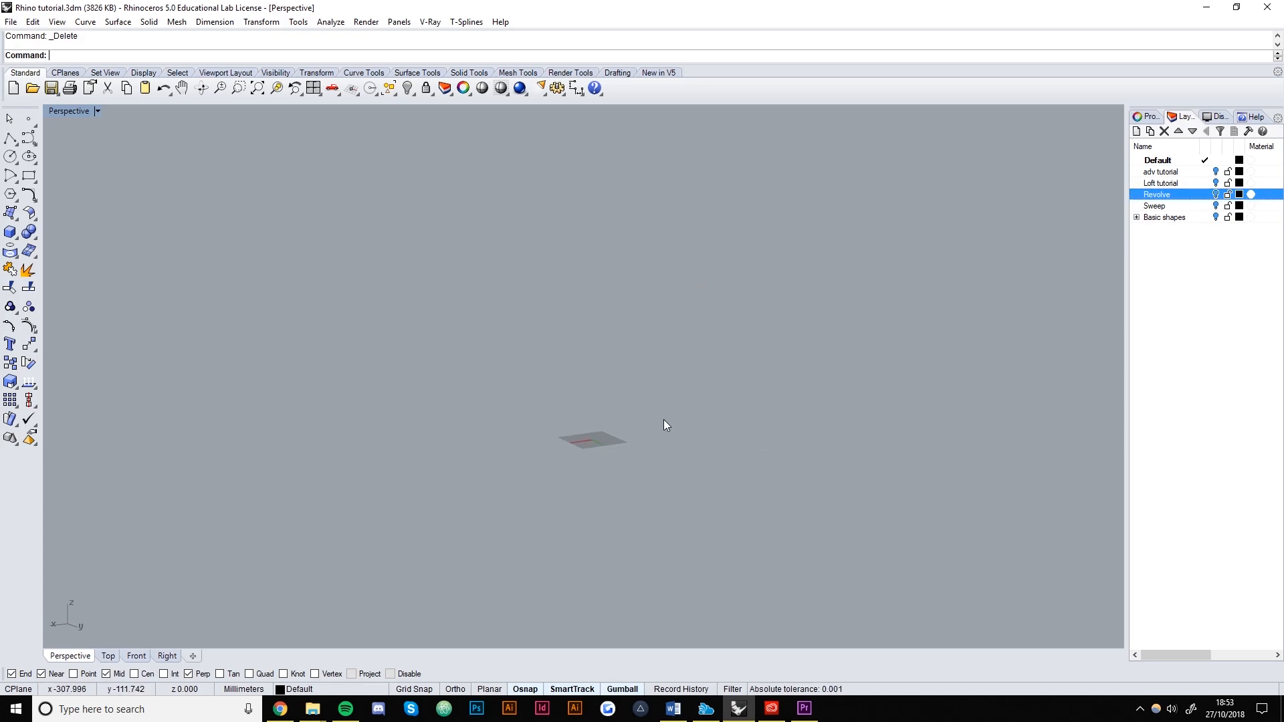
pyautogui.click(142, 656)
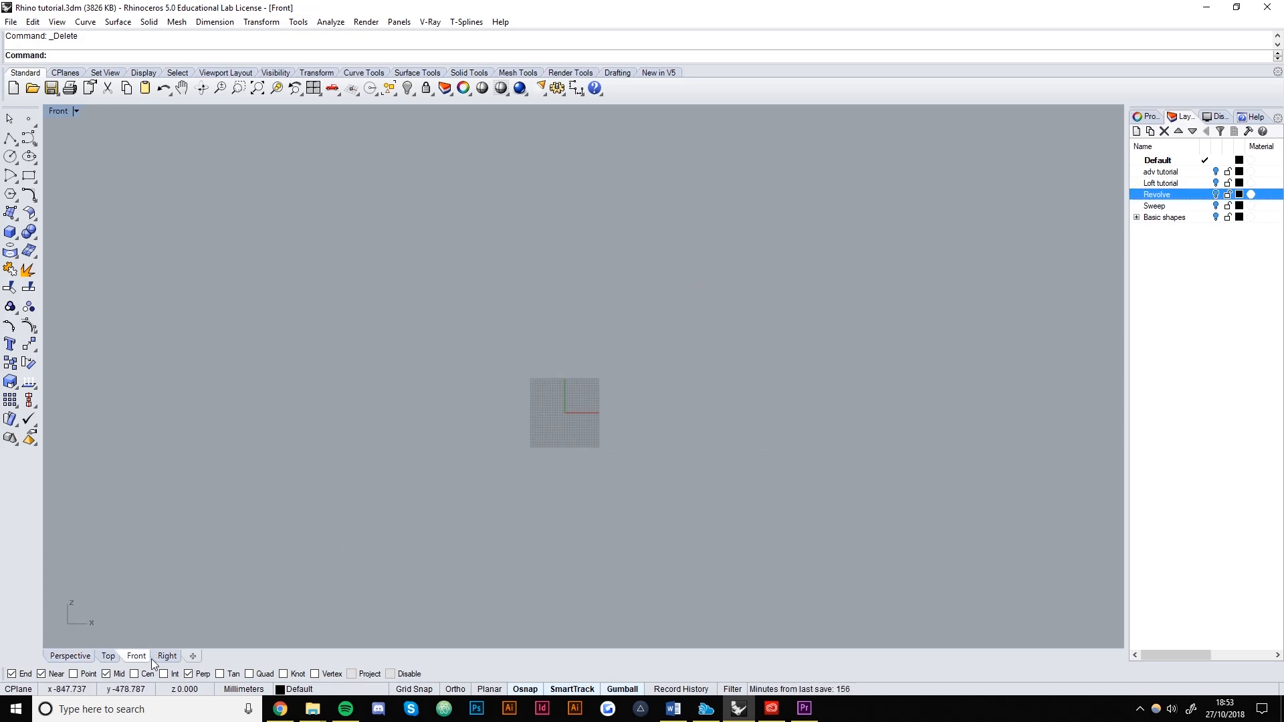
pyautogui.scroll(10, 534, 399)
pyautogui.scroll(-4, 621, 454)
pyautogui.moveTo(622, 452); pyautogui.dragTo(592, 433, button='right')
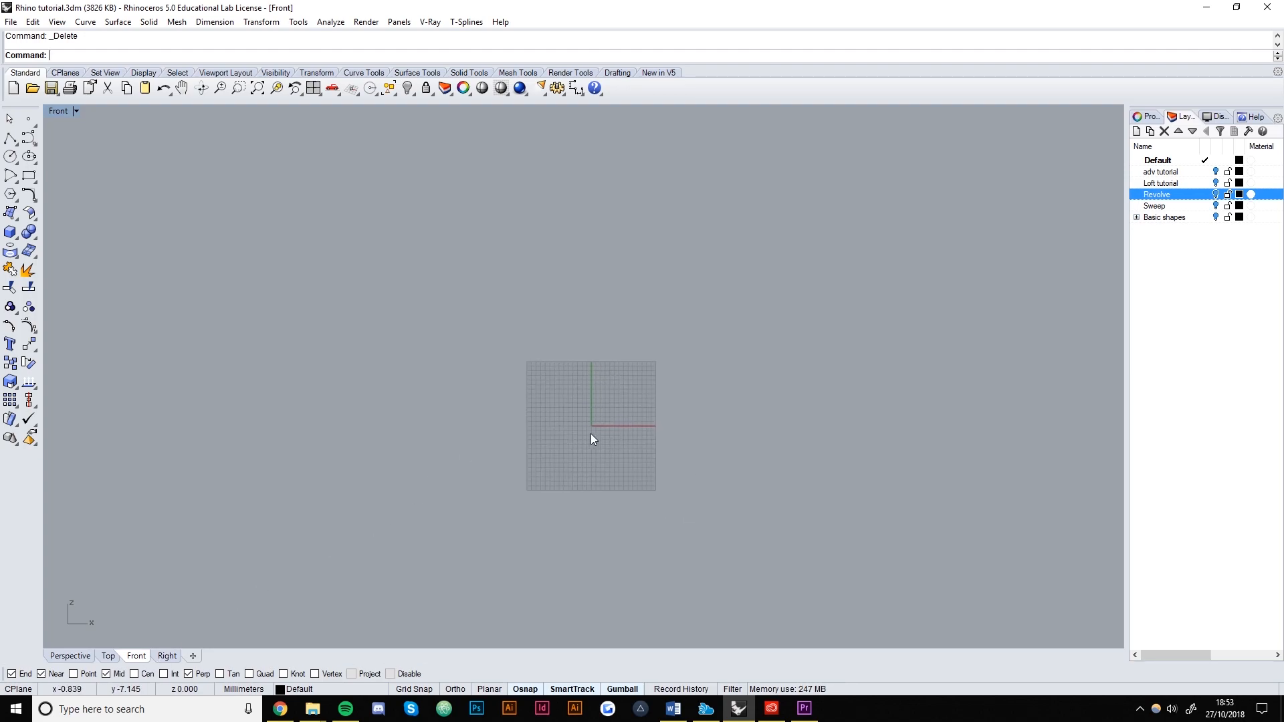
# Draw an 18-point S-shaped freeform curve rising from bottom to top in the Front view.
pyautogui.click(28, 137)
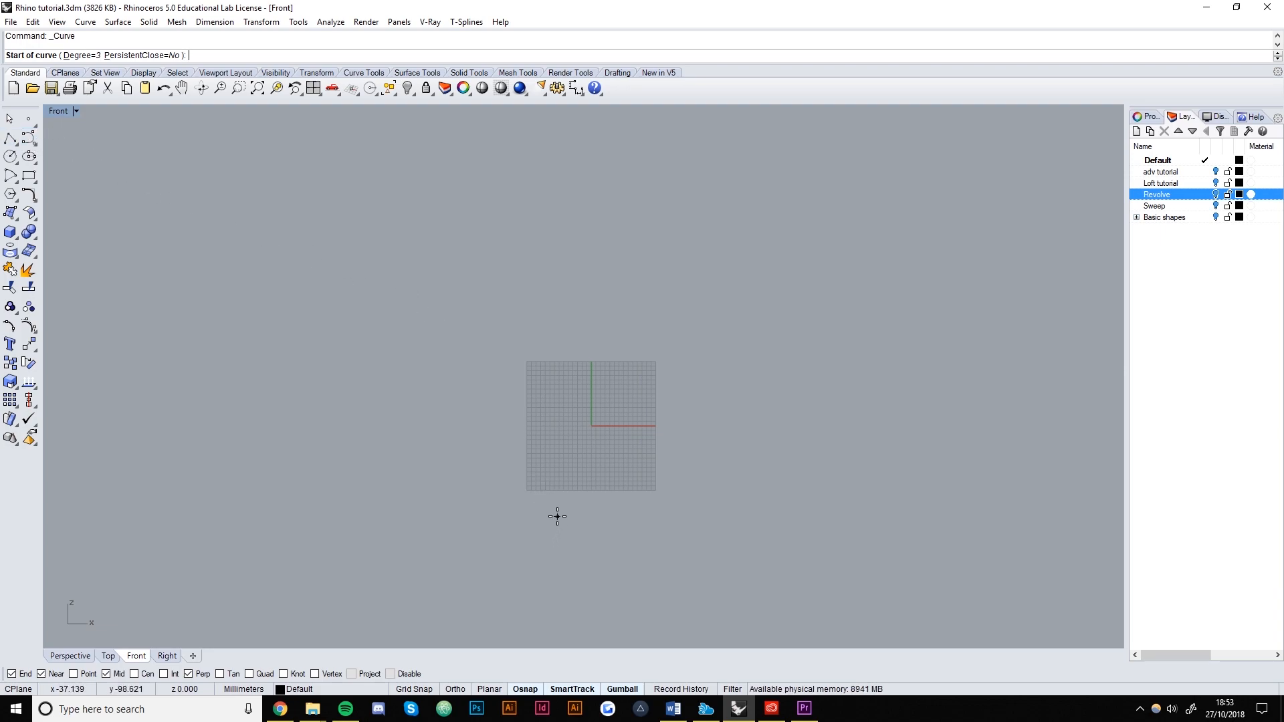
pyautogui.click(600, 522)
pyautogui.click(567, 523)
pyautogui.click(559, 482)
pyautogui.click(546, 440)
pyautogui.click(488, 446)
pyautogui.click(415, 402)
pyautogui.click(457, 360)
pyautogui.click(528, 358)
pyautogui.click(587, 349)
pyautogui.click(560, 307)
pyautogui.click(488, 296)
pyautogui.click(443, 267)
pyautogui.click(473, 236)
pyautogui.click(562, 235)
pyautogui.click(610, 243)
pyautogui.click(585, 193)
pyautogui.click(539, 181)
pyautogui.click(573, 151)
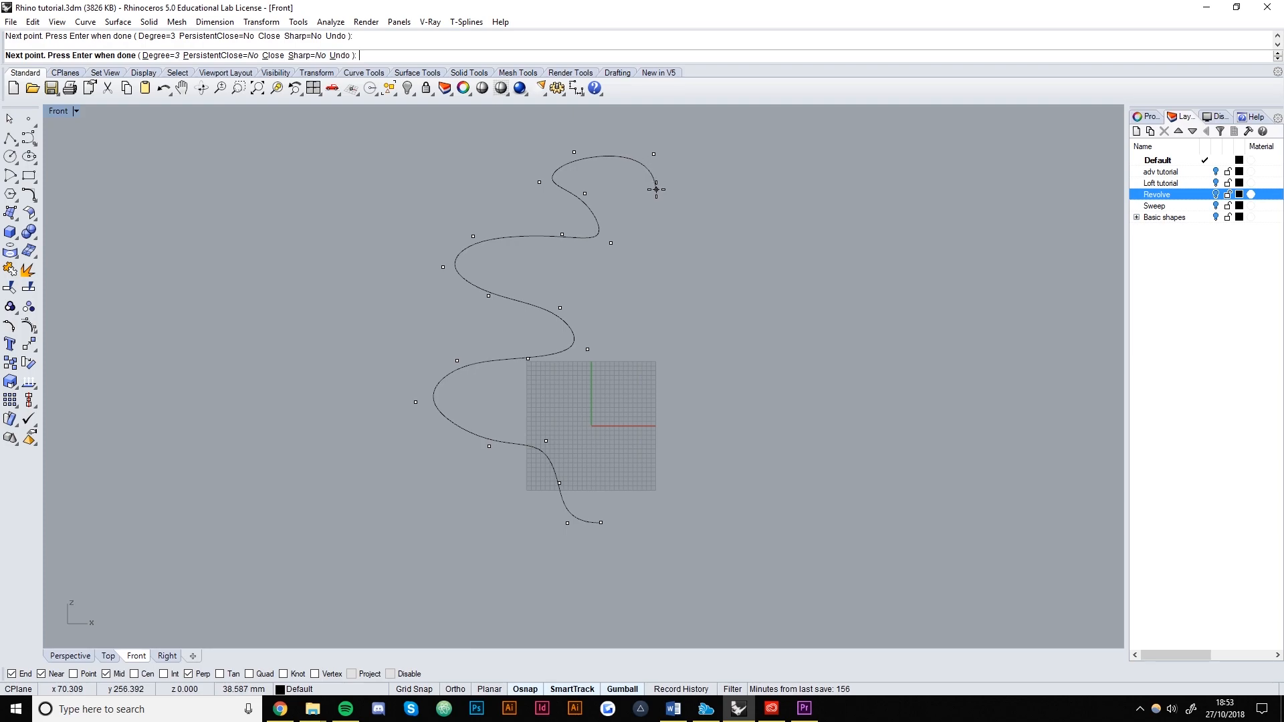
pyautogui.press('Return')
# Turn on the curve's control points, shift upper points left, and align the top end above the bottom.
pyautogui.click(438, 368)
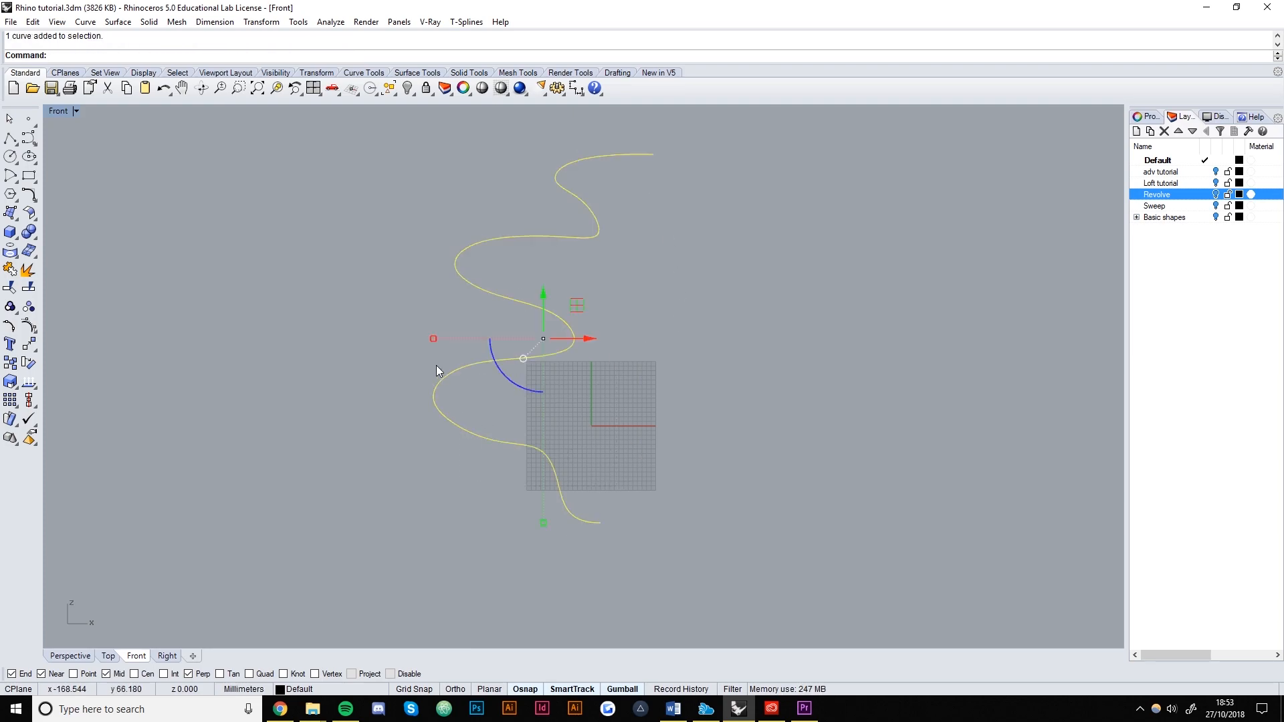
pyautogui.write('Pointon')
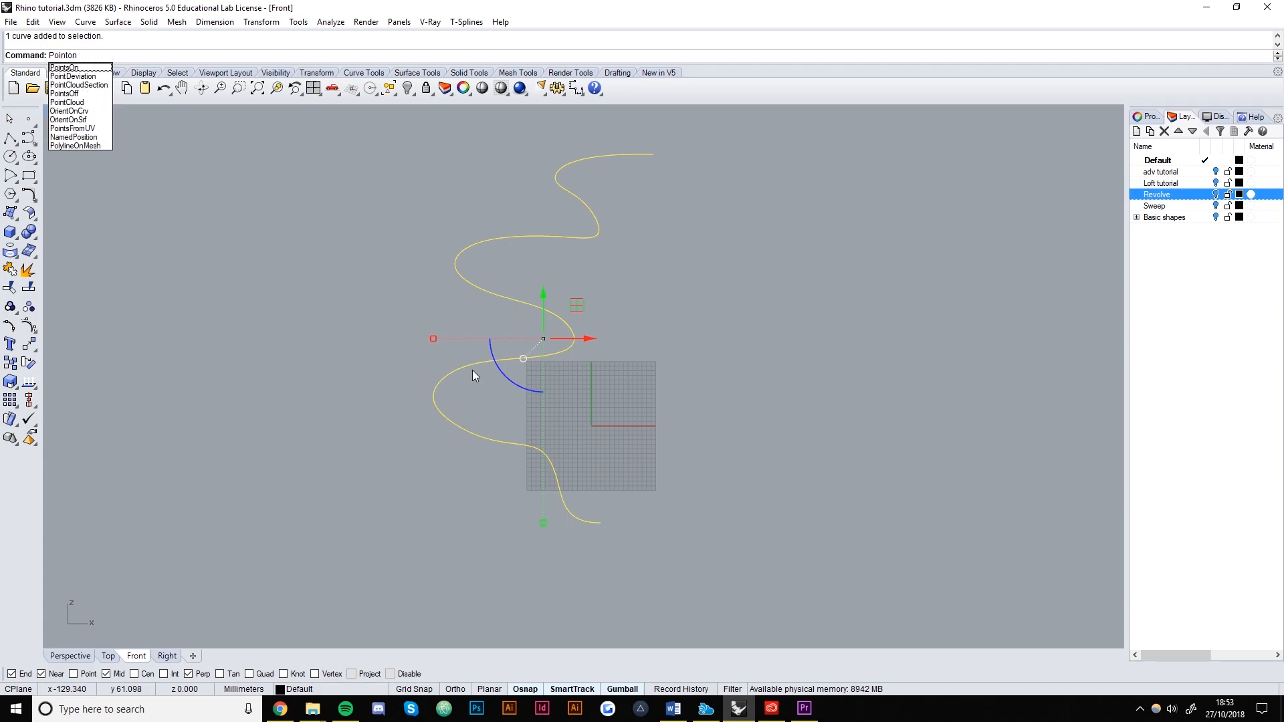
pyautogui.press('Return')
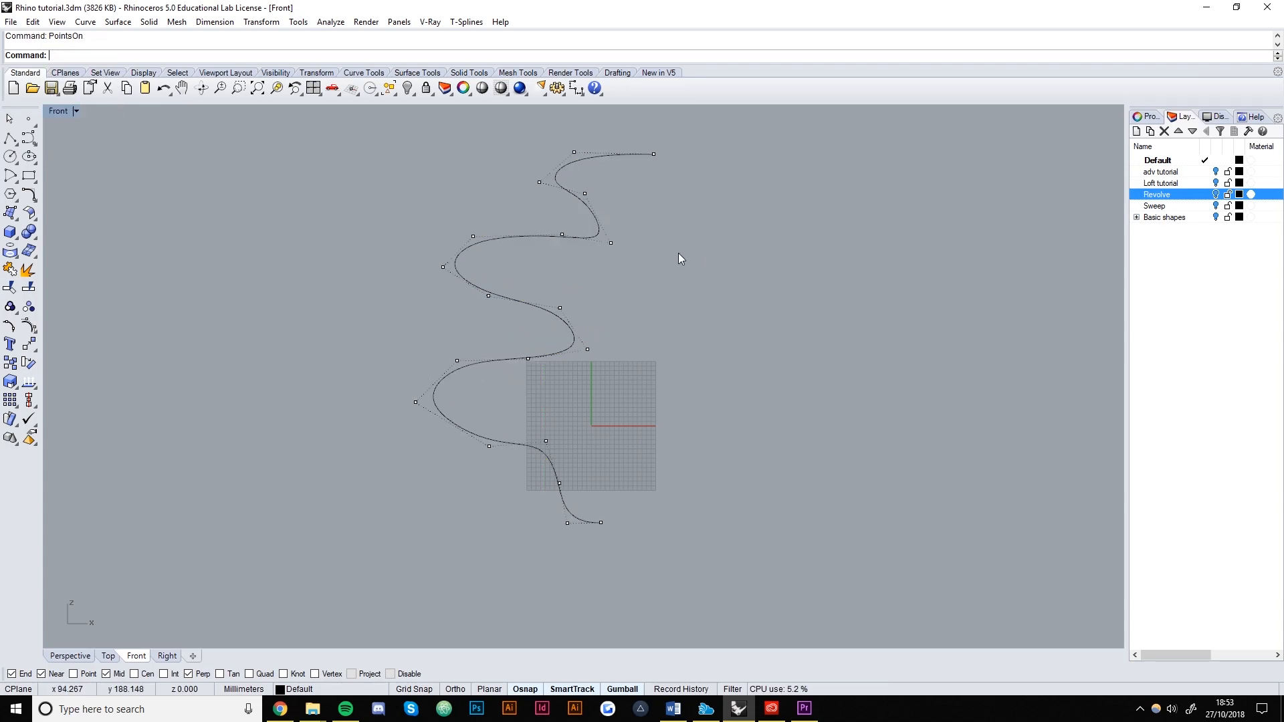
pyautogui.moveTo(508, 122); pyautogui.dragTo(507, 122)
pyautogui.moveTo(639, 199); pyautogui.dragTo(596, 198)
pyautogui.click(658, 336)
pyautogui.moveTo(540, 309); pyautogui.dragTo(536, 300)
pyautogui.moveTo(610, 327); pyautogui.dragTo(591, 326)
pyautogui.click(652, 386)
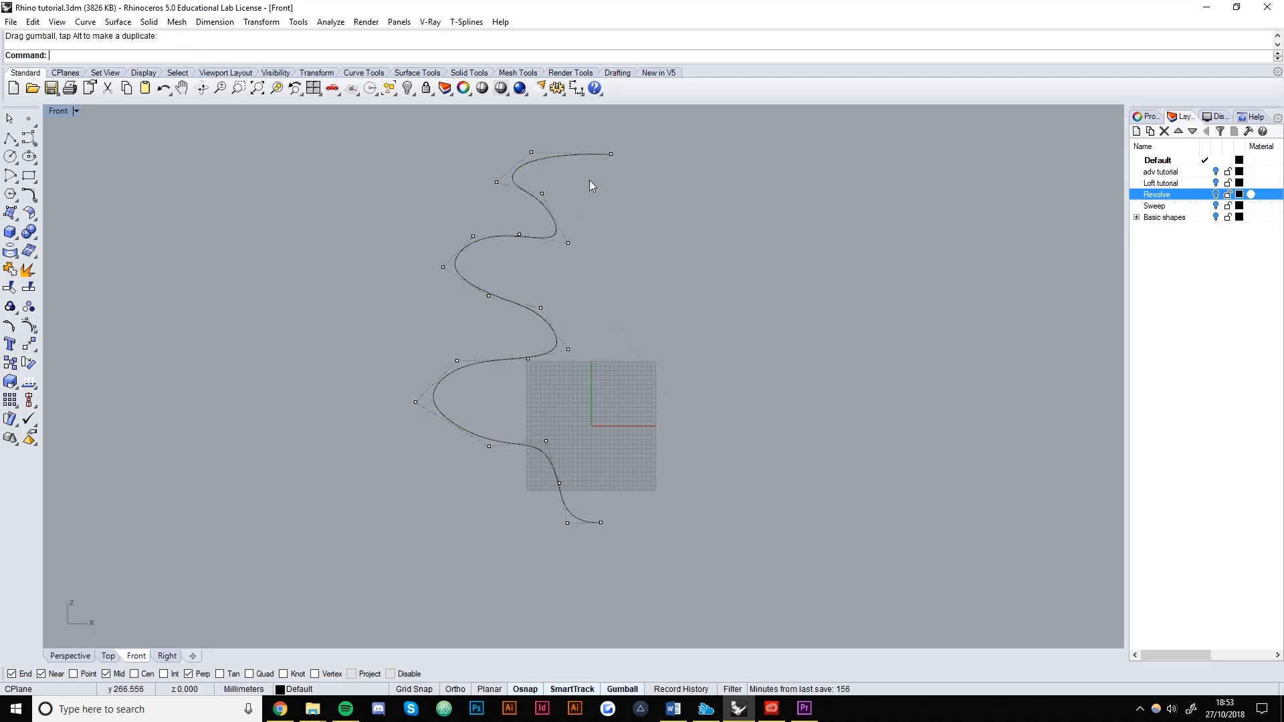
pyautogui.click(610, 154)
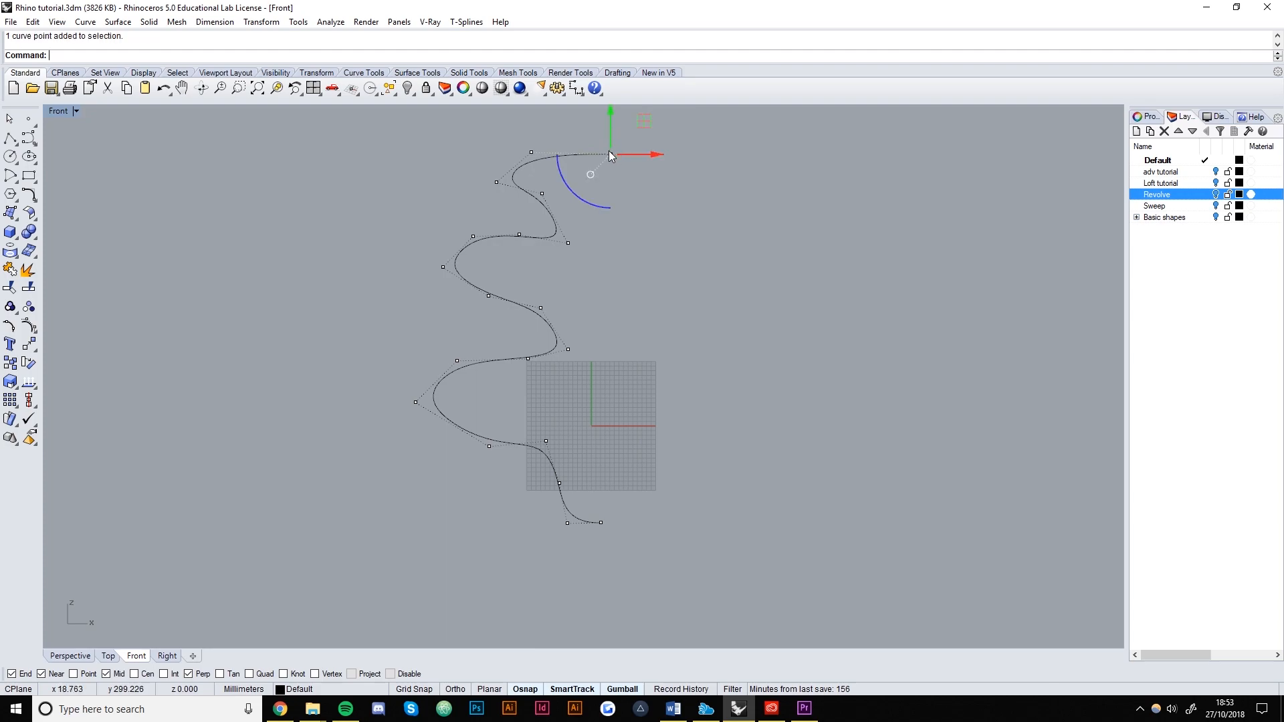
pyautogui.moveTo(612, 158)
pyautogui.mouseDown()
pyautogui.moveTo(601, 522)
pyautogui.moveTo(601, 154)
pyautogui.mouseUp()
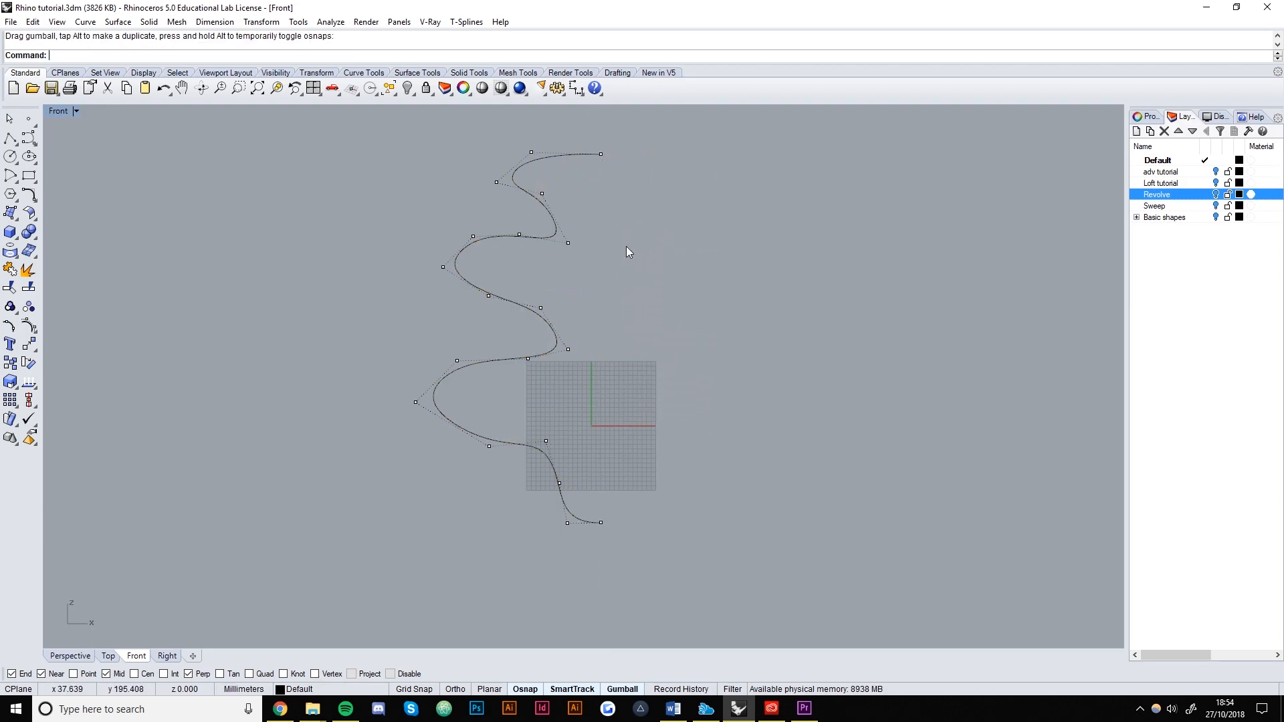
# Pull the control points of the upper bends downward to refine the wave.
pyautogui.scroll(4, 567, 303)
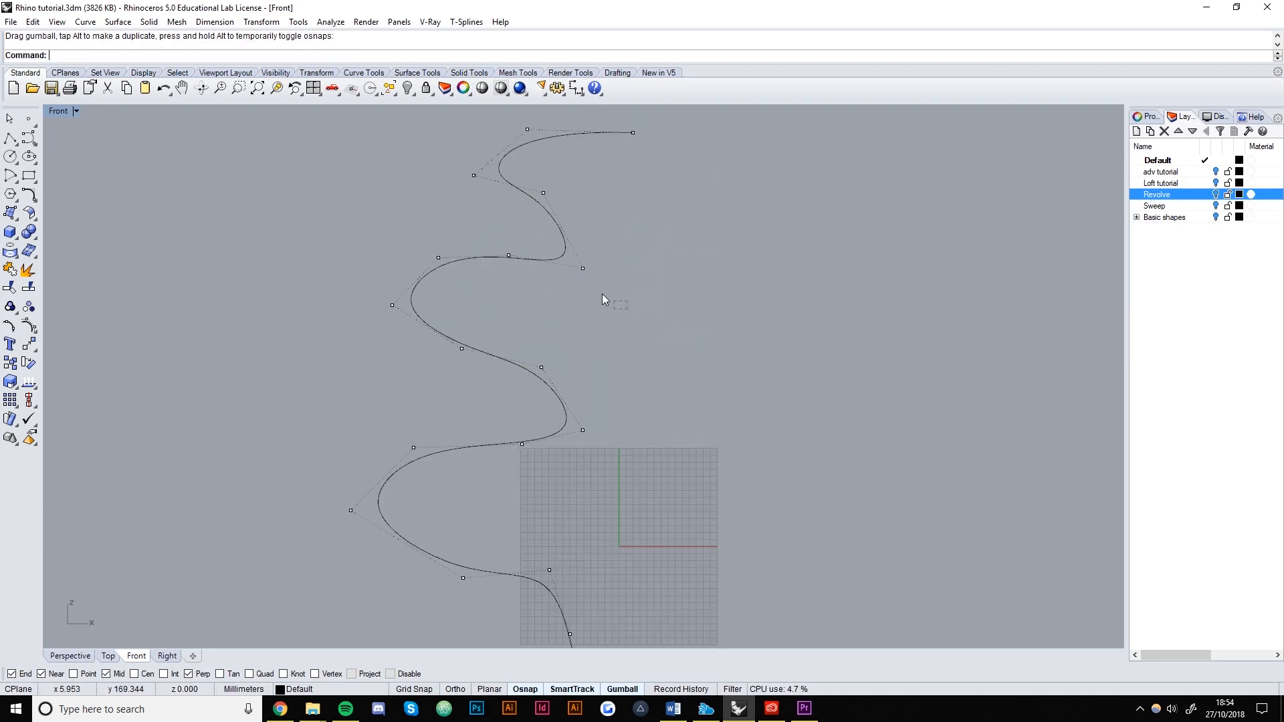
pyautogui.moveTo(440, 194); pyautogui.dragTo(439, 193)
pyautogui.moveTo(543, 189); pyautogui.dragTo(543, 214)
pyautogui.click(438, 258)
pyautogui.moveTo(316, 234); pyautogui.dragTo(448, 344)
pyautogui.moveTo(414, 255); pyautogui.dragTo(414, 274)
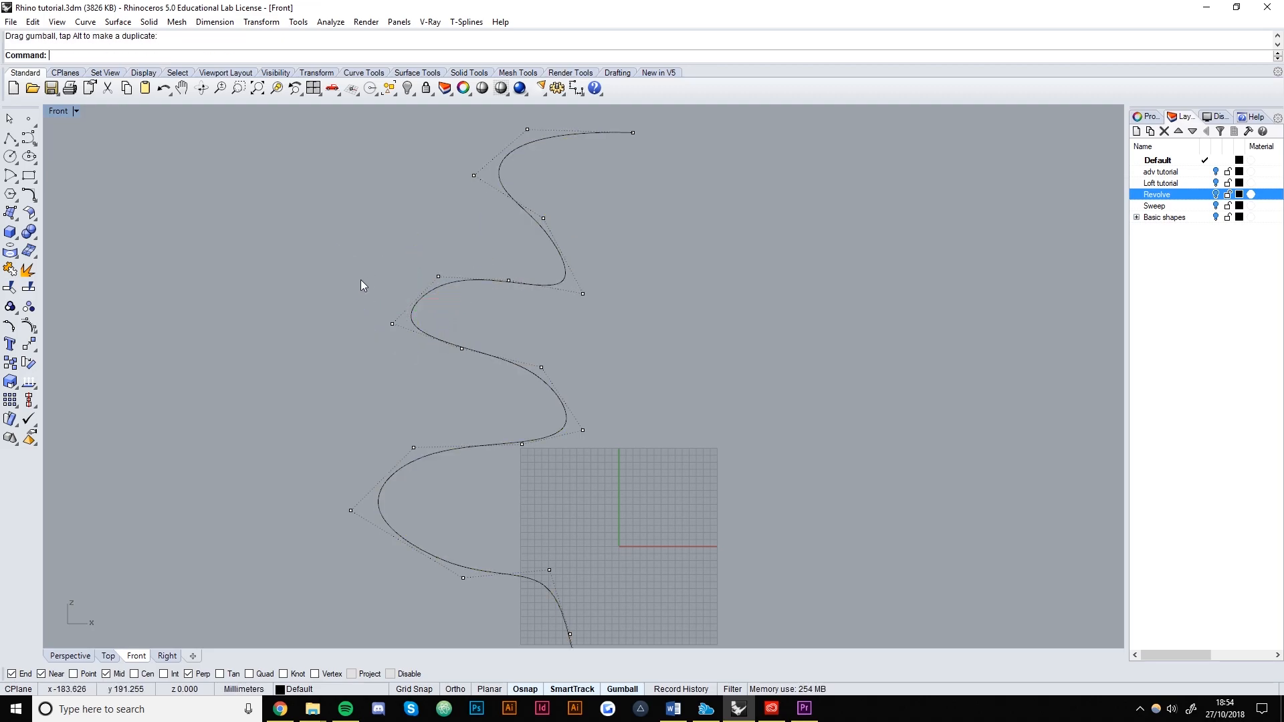
pyautogui.scroll(-2, 358, 226)
pyautogui.scroll(-3, 358, 224)
pyautogui.scroll(2, 494, 356)
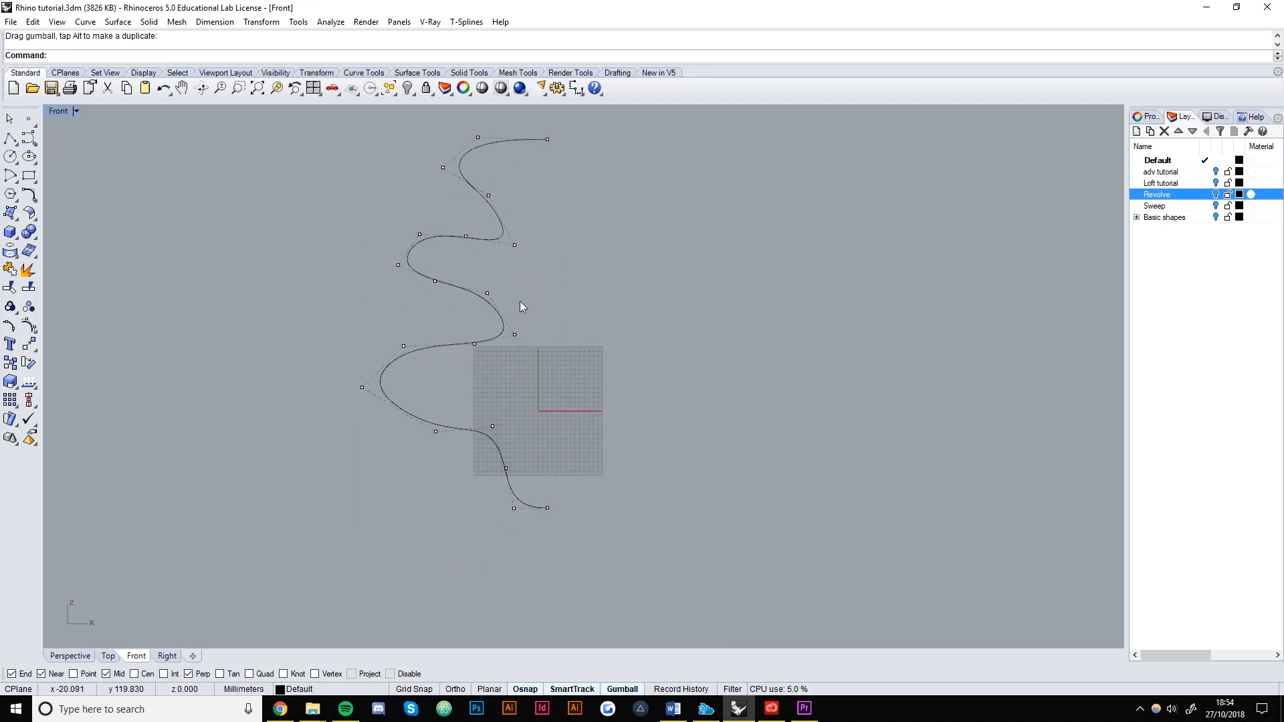
# In Perspective, lift the wavy curve up onto the grid and select it.
pyautogui.press('Escape')
pyautogui.scroll(-1, 508, 351)
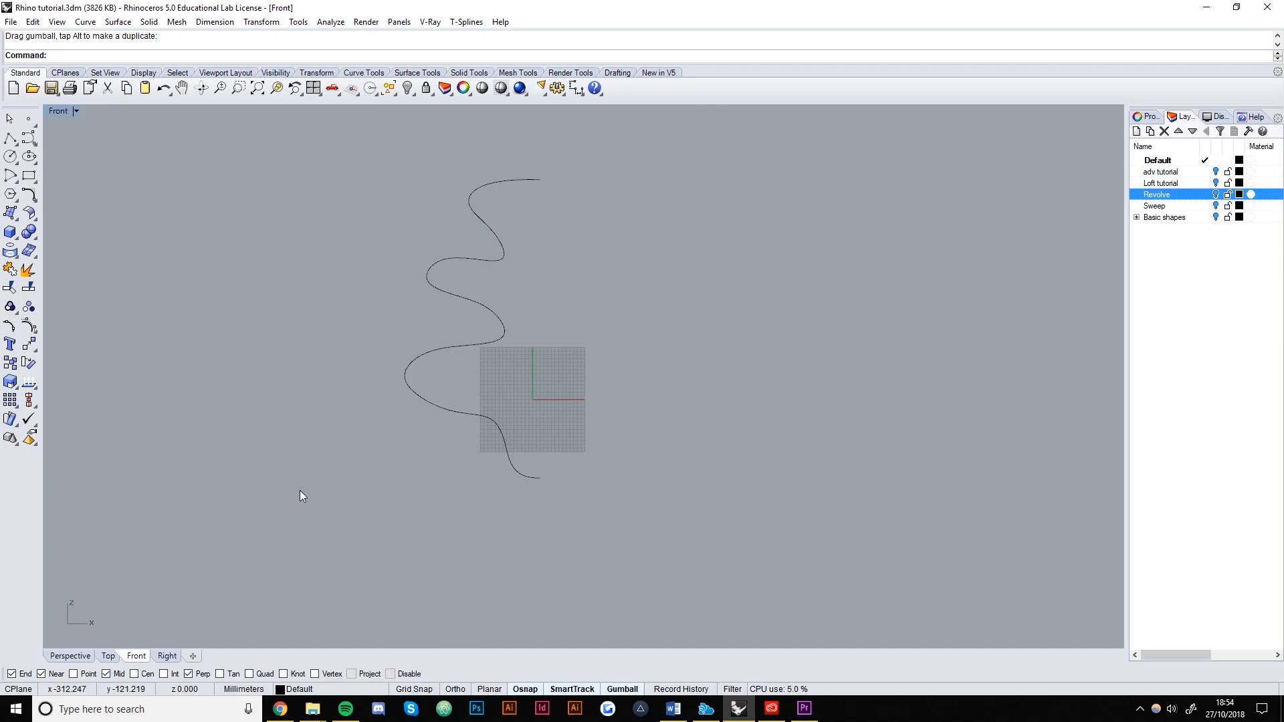
pyautogui.click(63, 653)
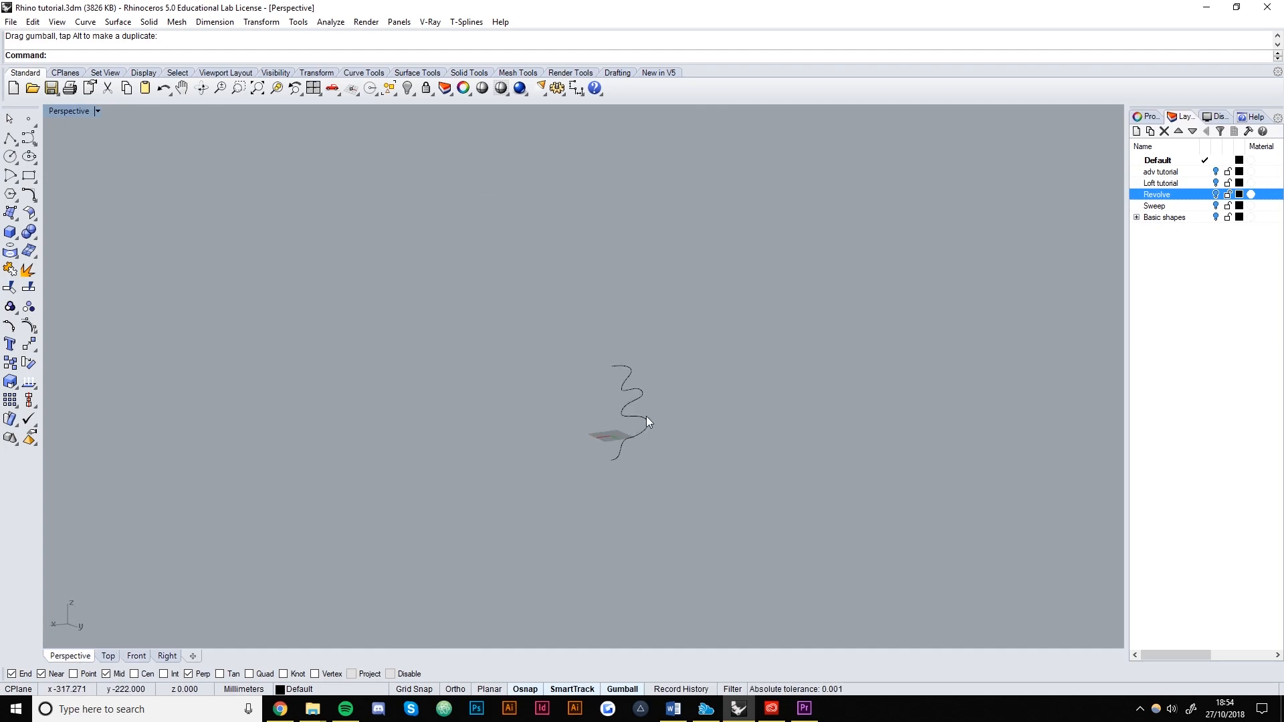
pyautogui.scroll(2, 641, 418)
pyautogui.click(628, 408)
pyautogui.moveTo(649, 366); pyautogui.dragTo(649, 293)
pyautogui.click(379, 381)
pyautogui.moveTo(513, 386); pyautogui.dragTo(703, 386, button='right')
pyautogui.click(497, 359)
# Revolve the wavy curve around an axis from its bottom end to its top end, and set the start angle.
pyautogui.write('revelov')
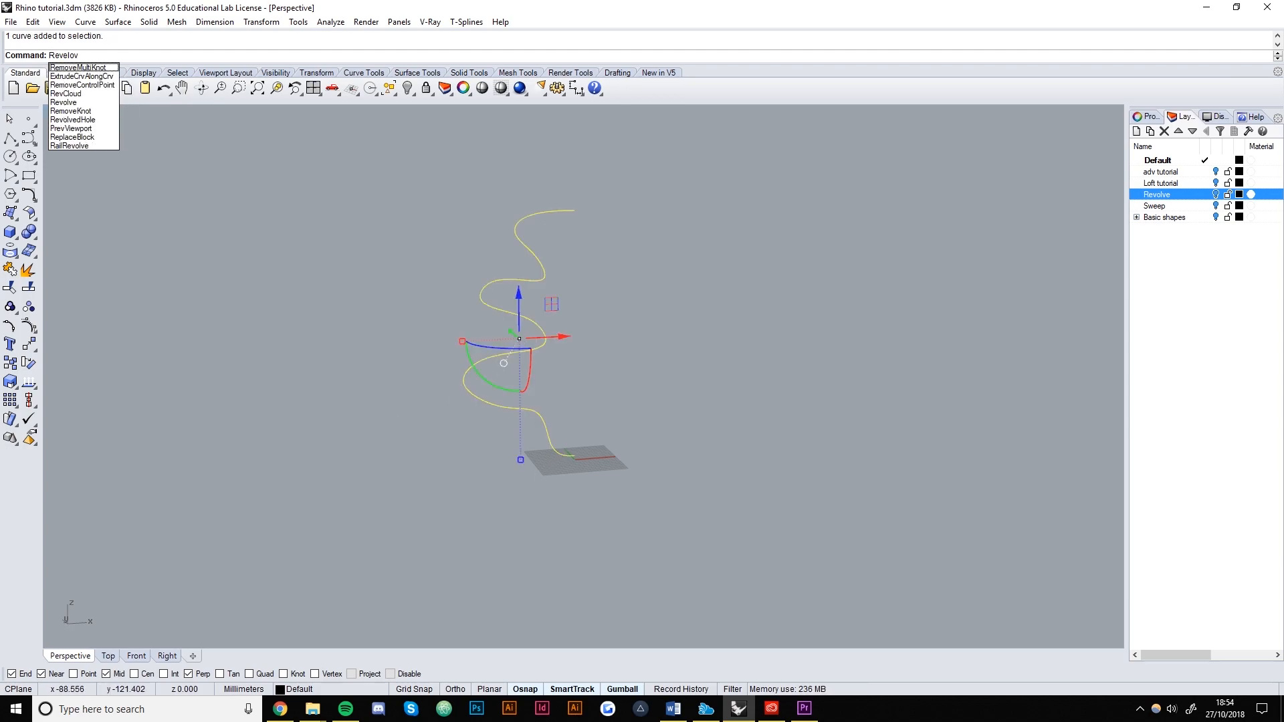
pyautogui.press('BackSpace')
pyautogui.press('BackSpace')
pyautogui.press('BackSpace')
pyautogui.press('BackSpace')
pyautogui.press('BackSpace')
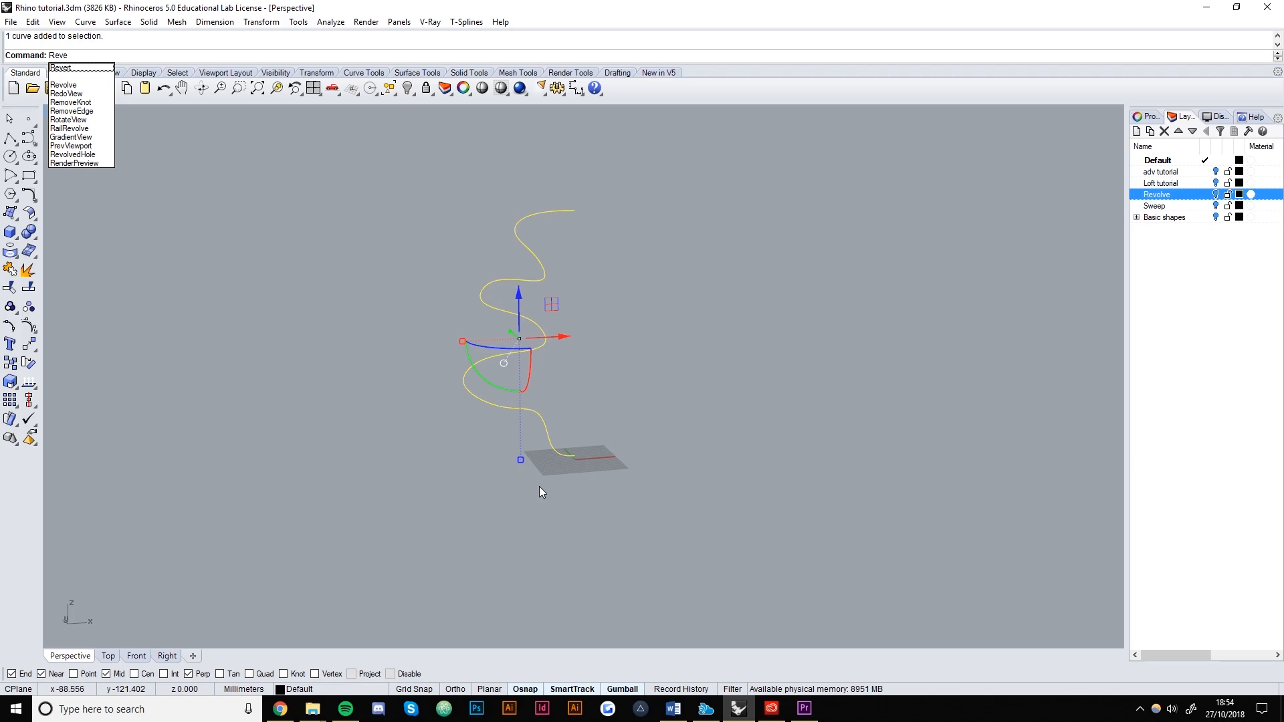
pyautogui.write('vol')
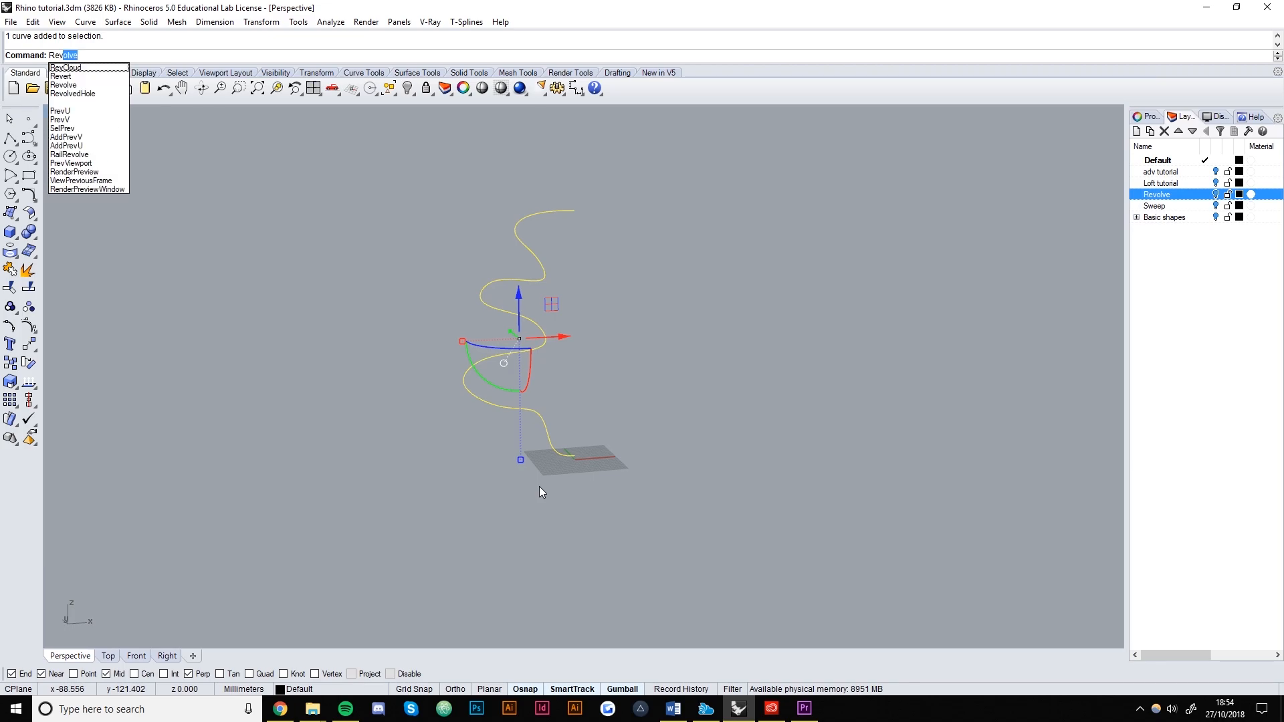
pyautogui.press('Return')
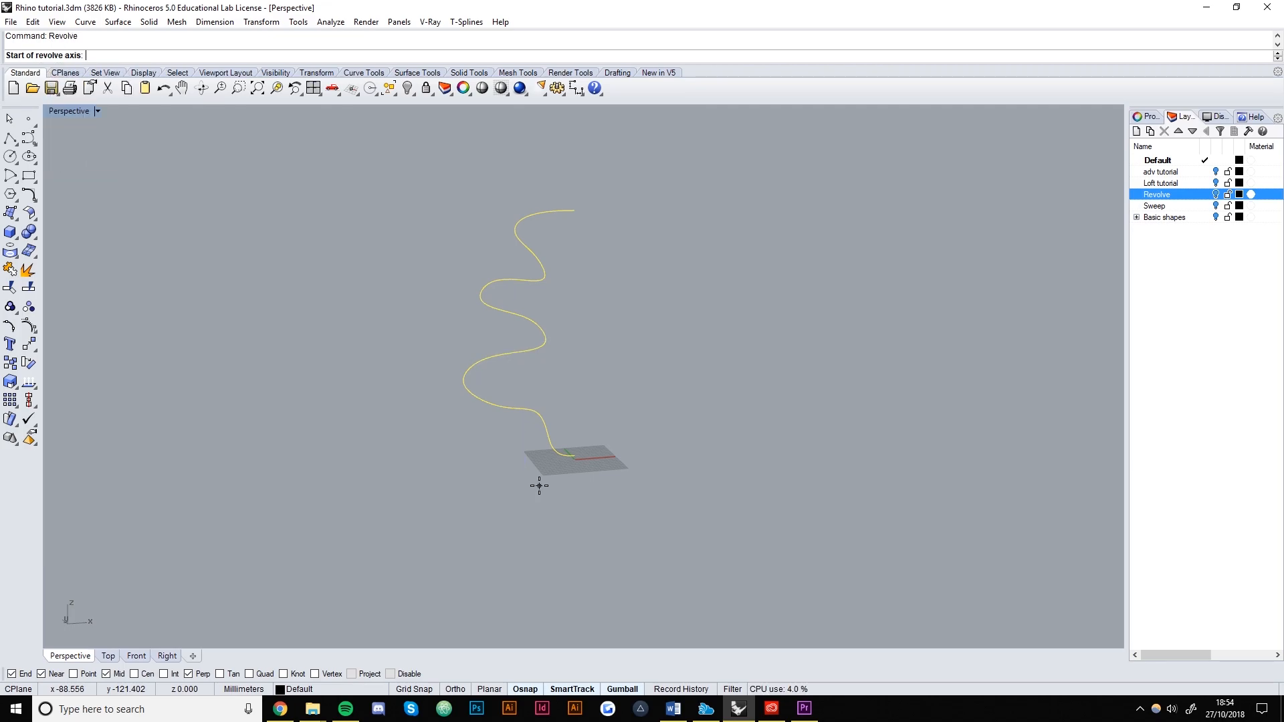
pyautogui.moveTo(541, 468); pyautogui.dragTo(658, 353, button='right')
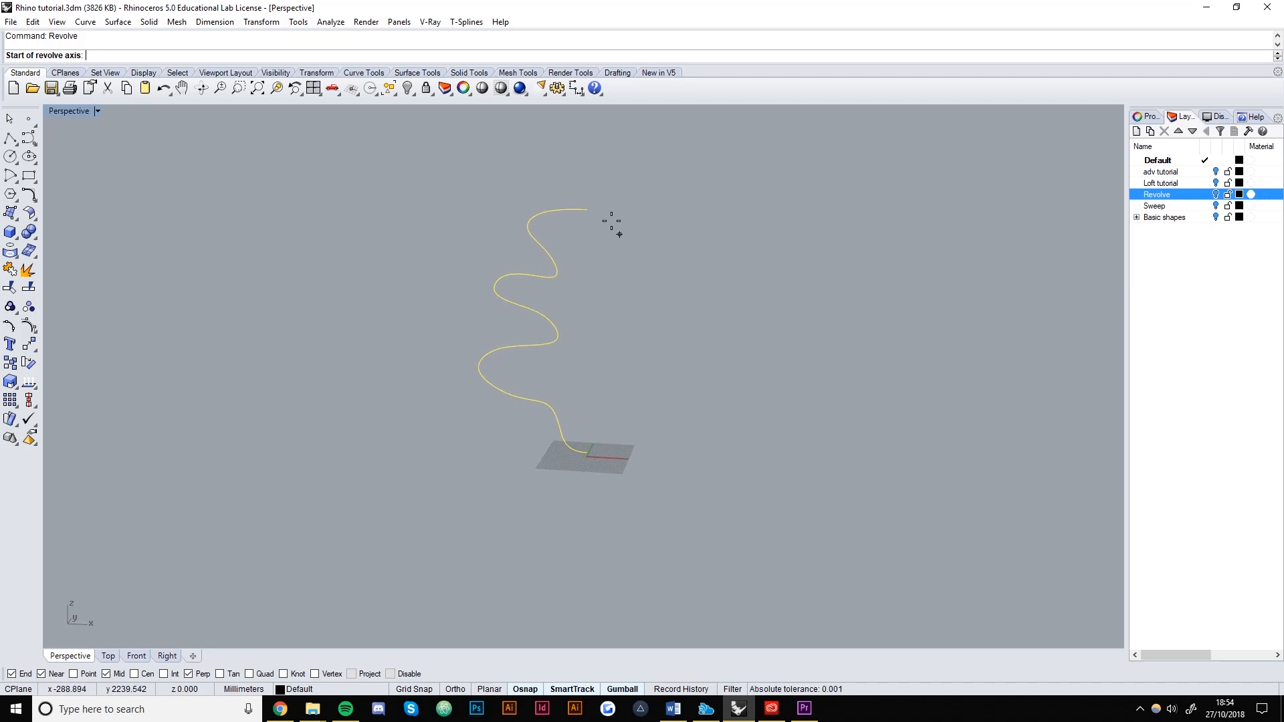
pyautogui.scroll(5, 565, 421)
pyautogui.scroll(-5, 580, 436)
pyautogui.moveTo(584, 456); pyautogui.dragTo(587, 452, button='right')
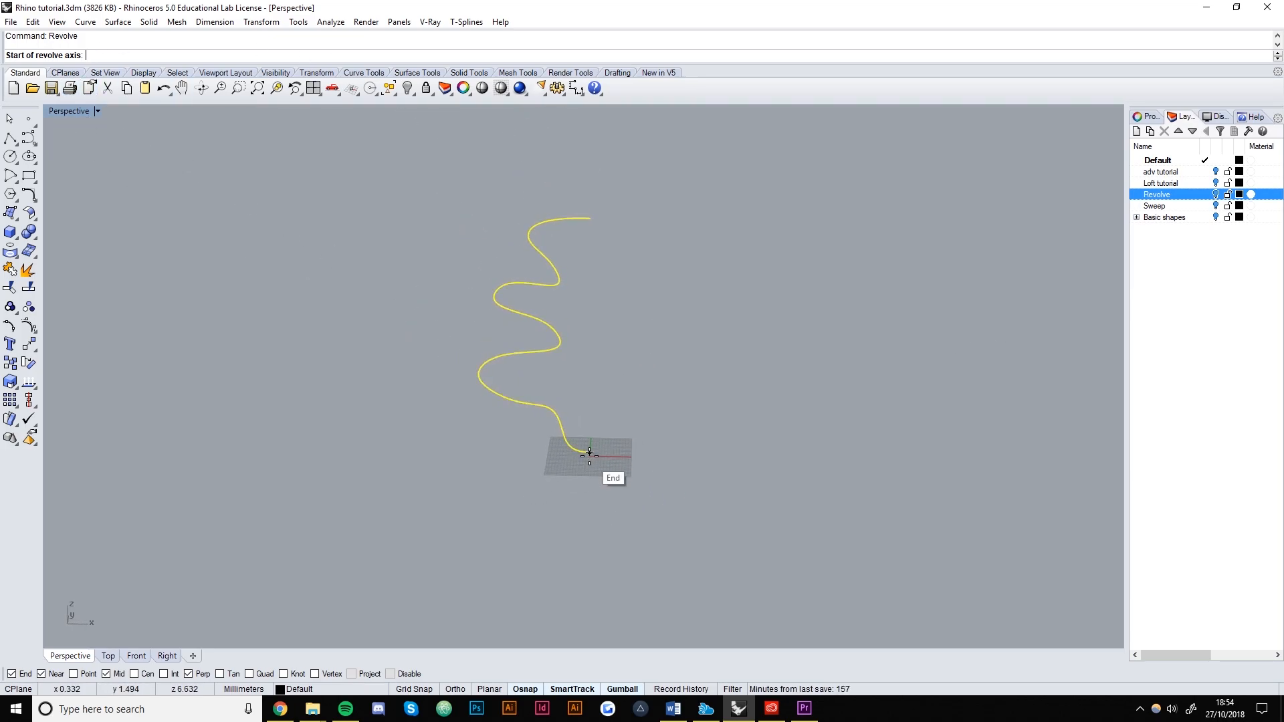
pyautogui.click(588, 448)
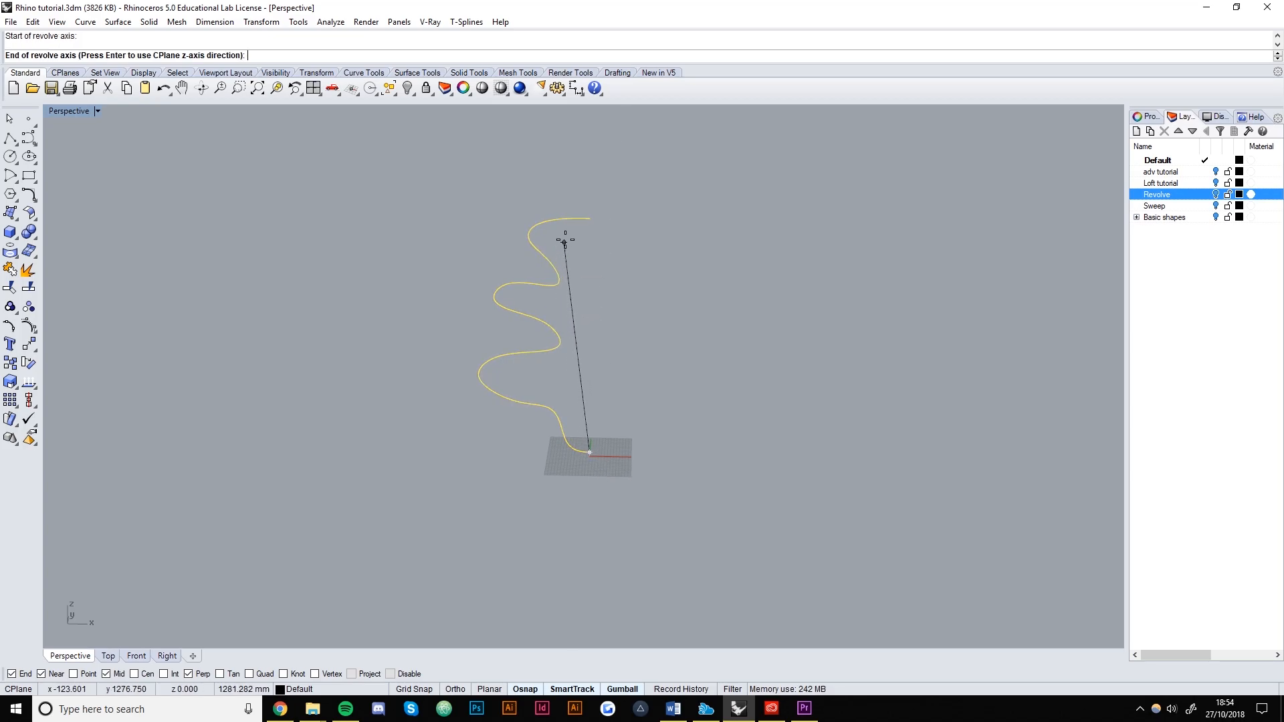
pyautogui.click(589, 218)
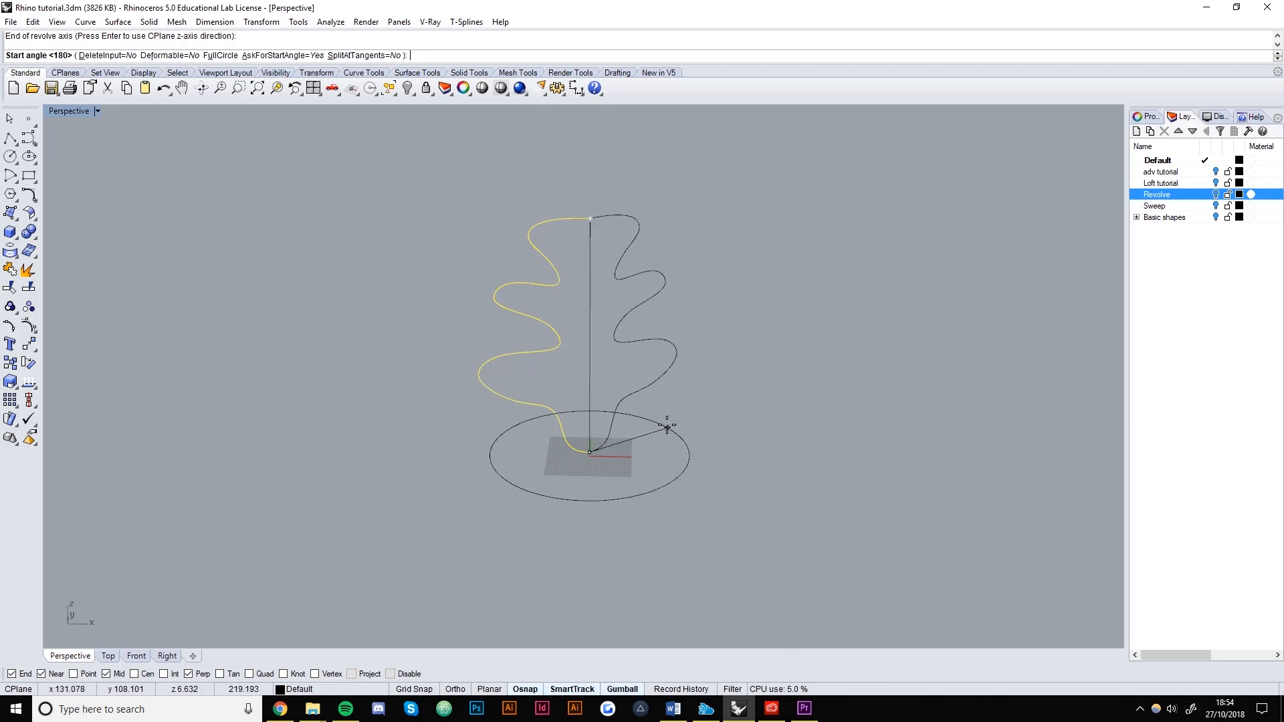
pyautogui.click(640, 393)
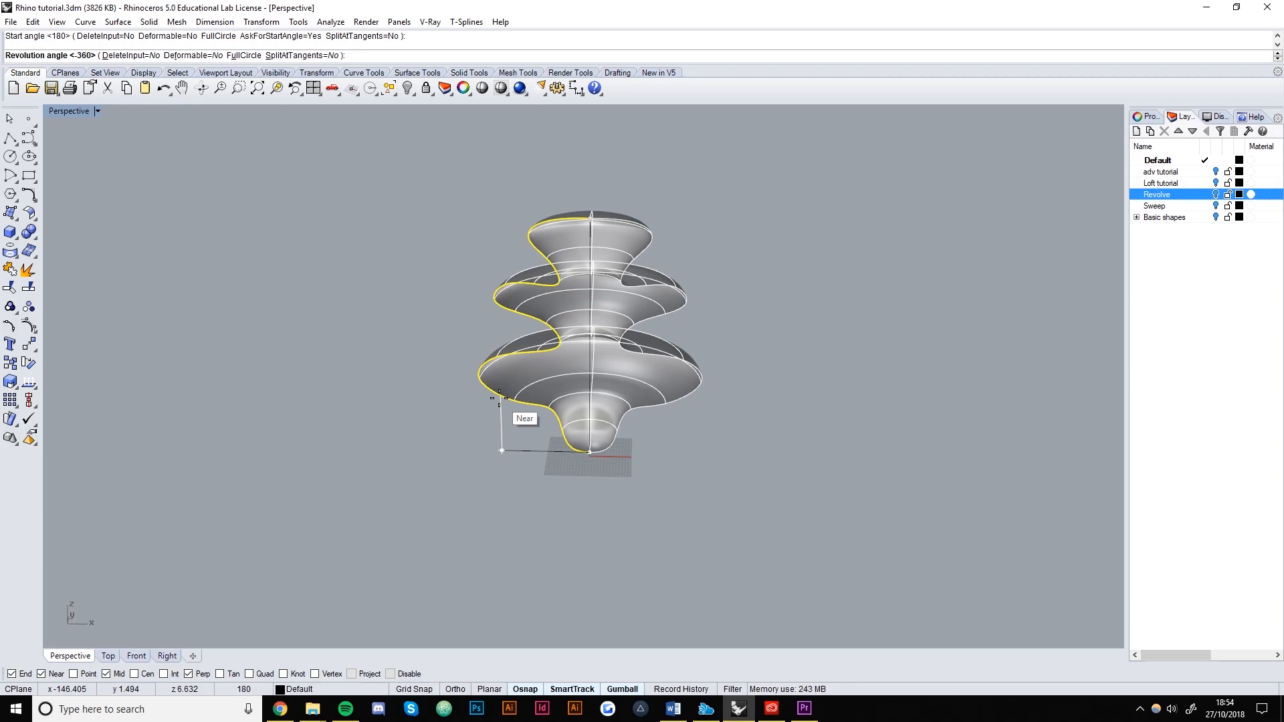
# Finish the full 360° revolve and move the vase to the right, away from the curve.
pyautogui.click(499, 397)
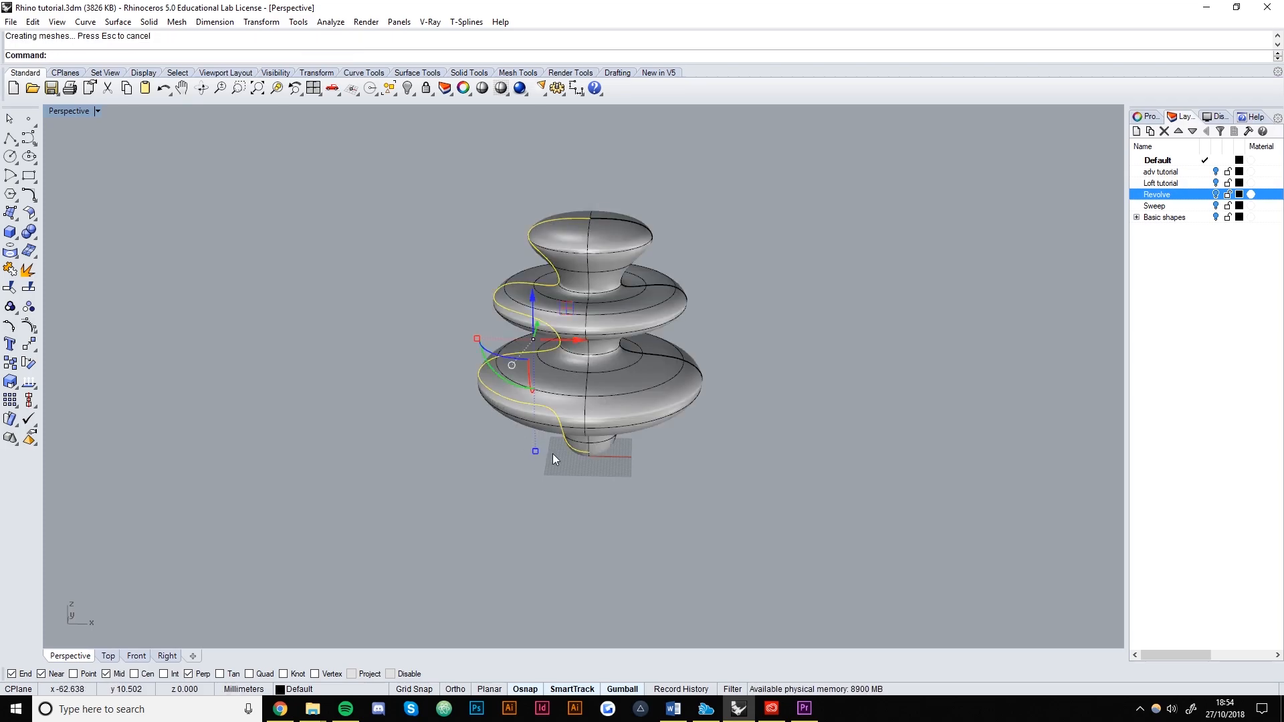
pyautogui.click(612, 412)
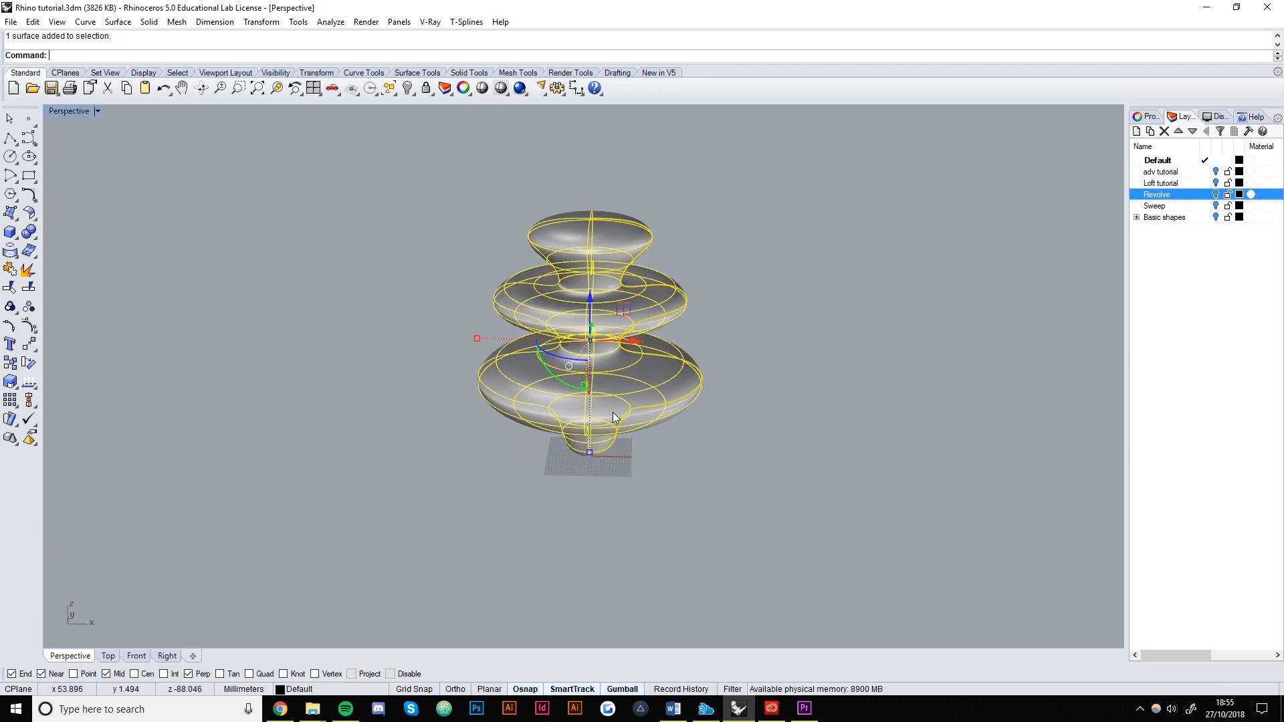
pyautogui.moveTo(650, 449); pyautogui.dragTo(679, 400, button='right')
pyautogui.scroll(-4, 522, 417)
pyautogui.moveTo(518, 419); pyautogui.dragTo(514, 426, button='right')
pyautogui.click(513, 420)
pyautogui.scroll(3, 514, 425)
pyautogui.click(557, 369)
pyautogui.moveTo(612, 378); pyautogui.dragTo(786, 480)
pyautogui.click(888, 512)
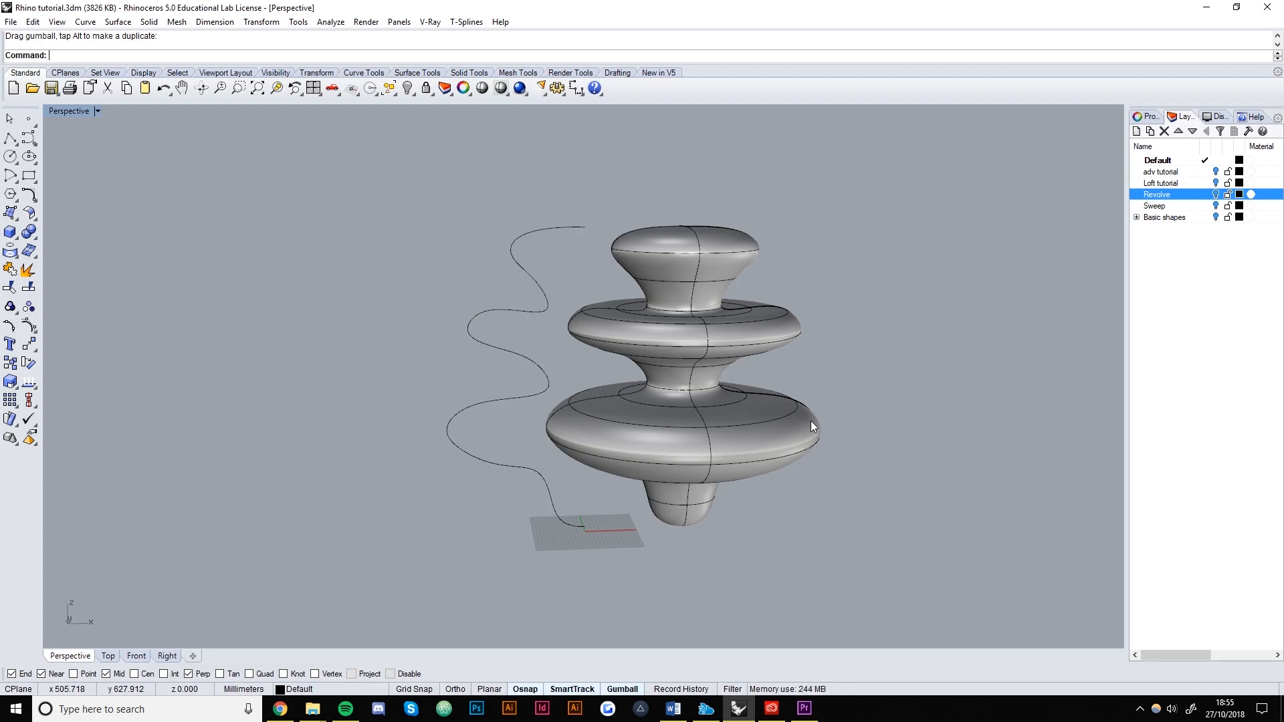
# From a side-on view, delete the original wavy profile curve.
pyautogui.click(810, 421)
pyautogui.click(847, 517)
pyautogui.moveTo(847, 516); pyautogui.dragTo(686, 339, button='right')
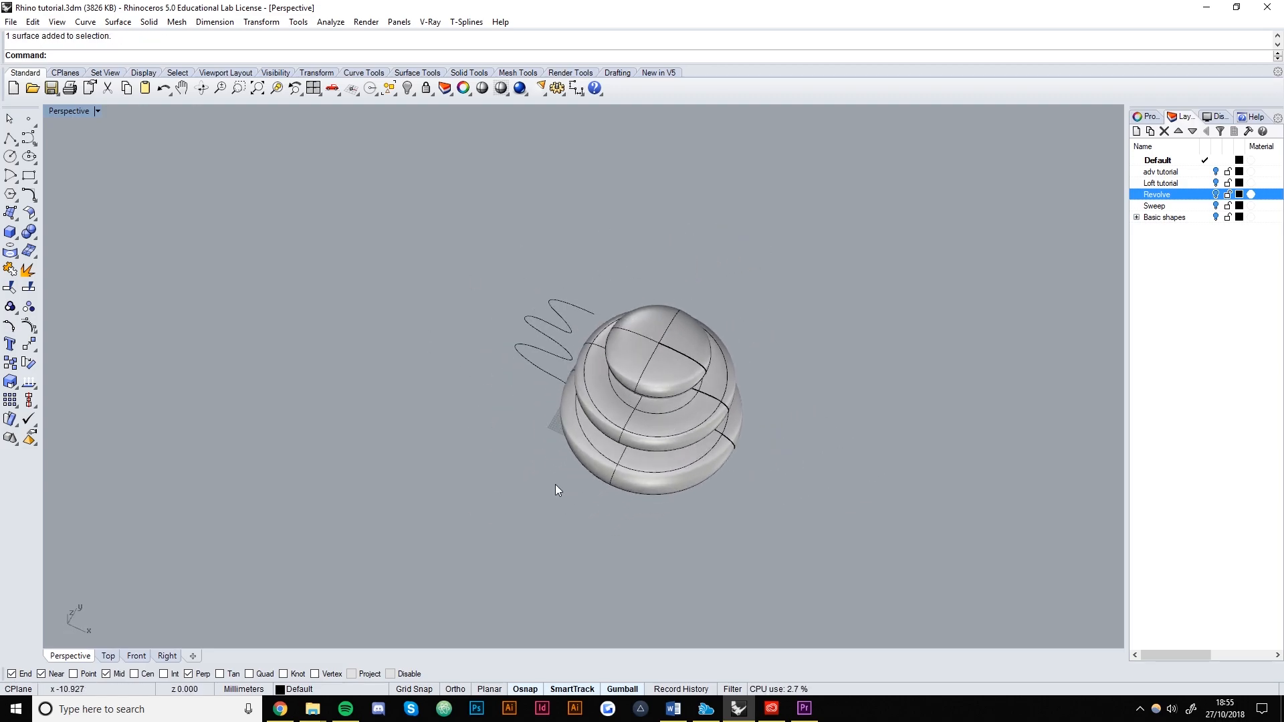
pyautogui.scroll(10, 649, 455)
pyautogui.scroll(-6, 649, 455)
pyautogui.moveTo(648, 455); pyautogui.dragTo(358, 352, button='right')
pyautogui.click(370, 405)
pyautogui.press('Delete')
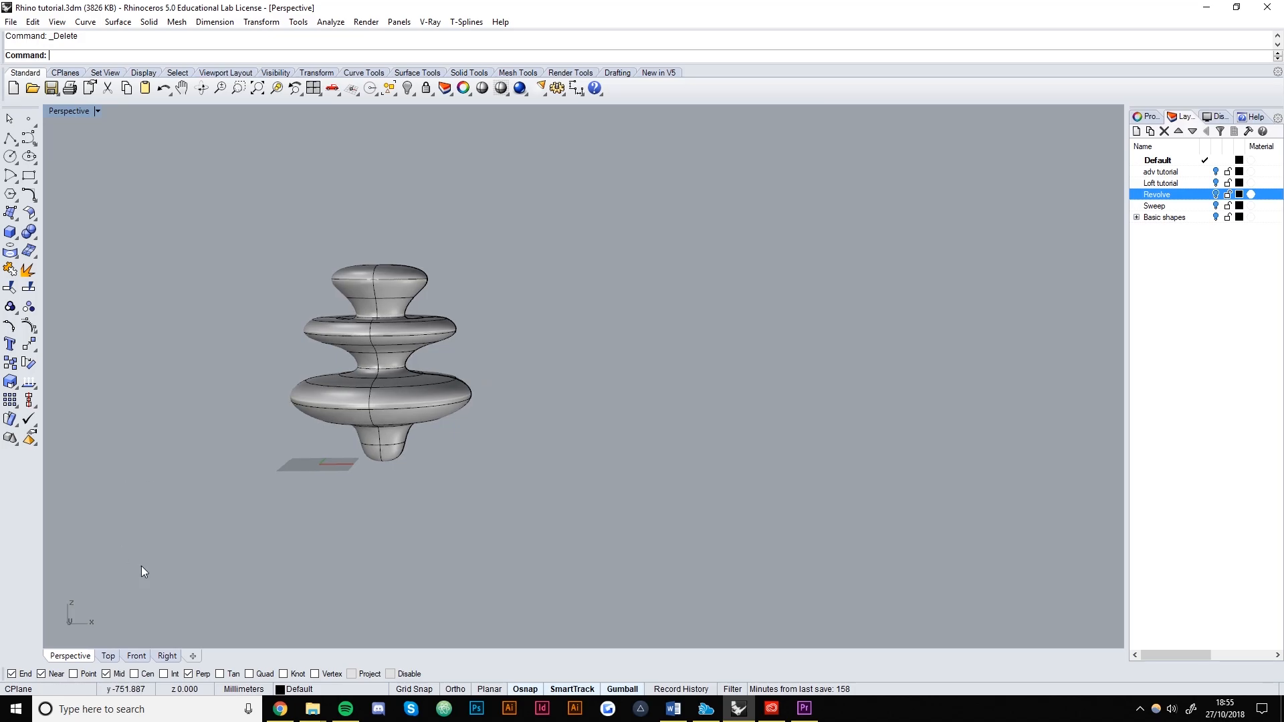
# In Front view, draw an orthogonal stair-step polyline rising from the bottom to the top.
pyautogui.click(136, 656)
pyautogui.moveTo(686, 379); pyautogui.dragTo(271, 454, button='right')
pyautogui.scroll(-4, 348, 449)
pyautogui.click(10, 138)
pyautogui.click(491, 472)
pyautogui.click(491, 435)
pyautogui.press('shift')
pyautogui.click(455, 434)
pyautogui.click(454, 405)
pyautogui.click(410, 404)
pyautogui.click(410, 356)
pyautogui.click(450, 355)
pyautogui.click(450, 325)
pyautogui.click(498, 324)
pyautogui.click(497, 291)
pyautogui.click(462, 234)
pyautogui.click(485, 234)
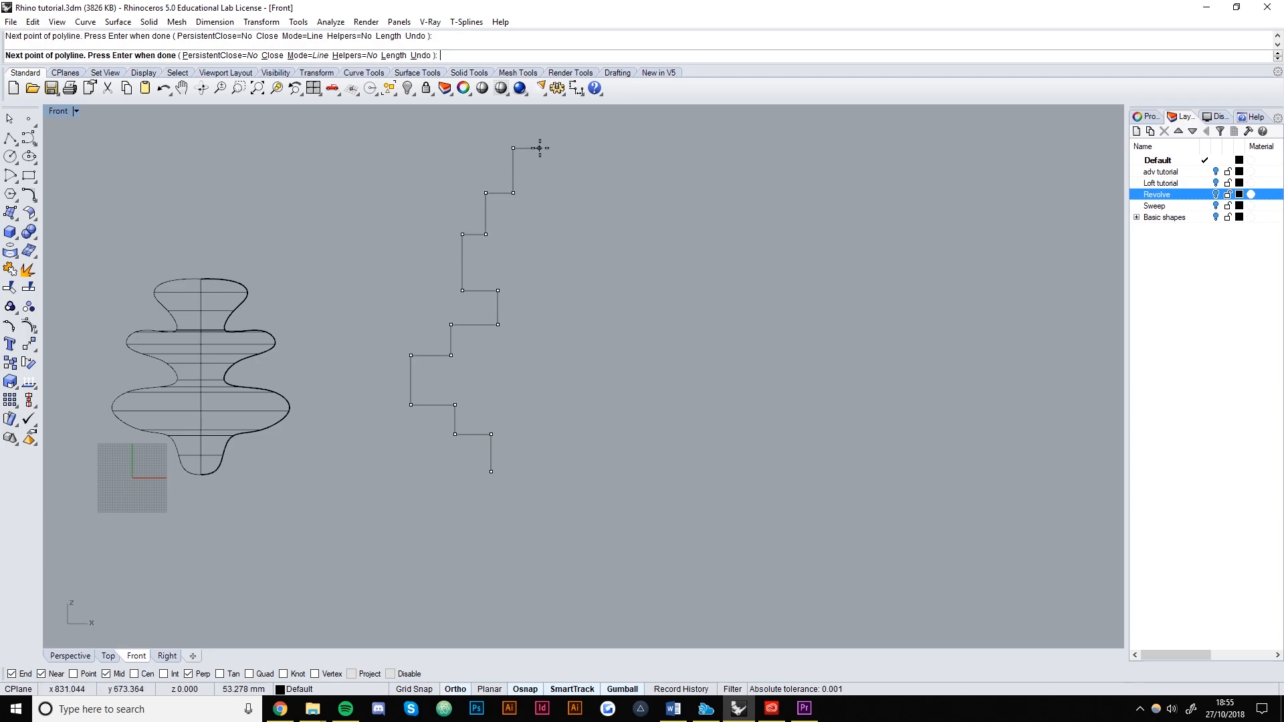
pyautogui.click(553, 148)
pyautogui.press('Return')
pyautogui.press('Return')
# Add a horizontal bottom line and Join it with the stair polyline into one curve.
pyautogui.click(490, 471)
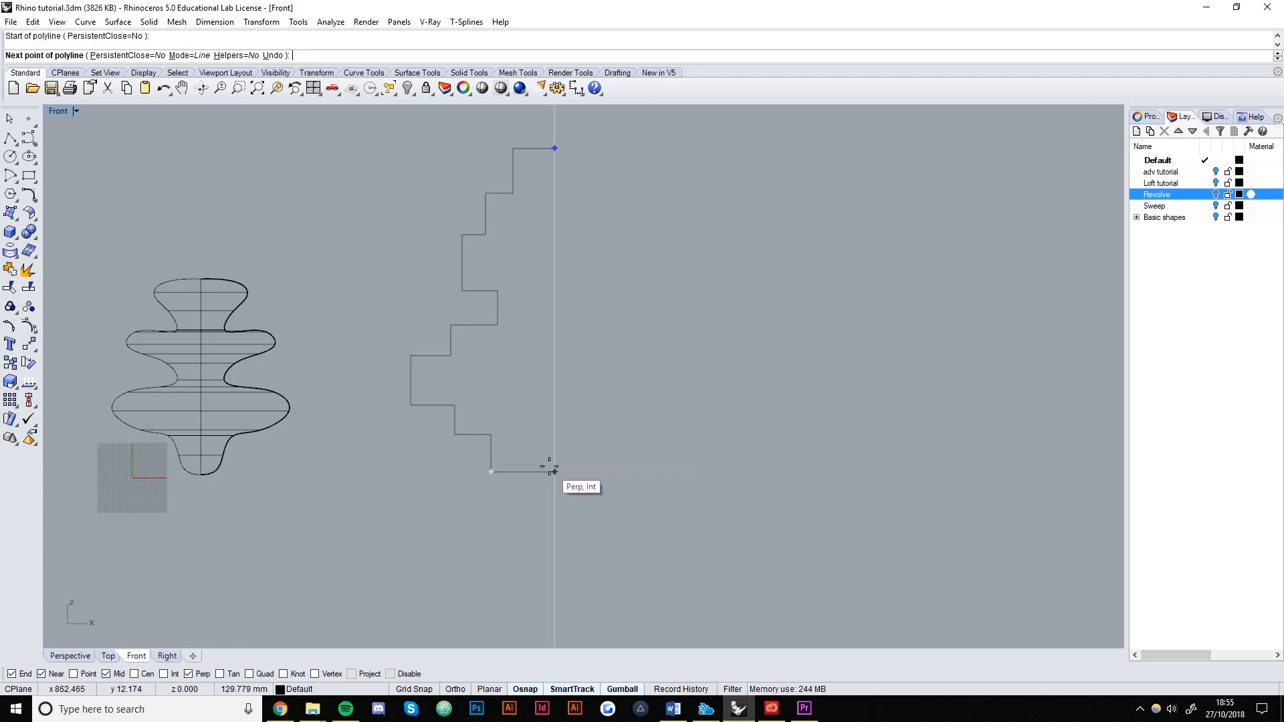
pyautogui.click(552, 470)
pyautogui.press('Return')
pyautogui.moveTo(495, 472); pyautogui.dragTo(493, 468)
pyautogui.write('Join')
pyautogui.press('Return')
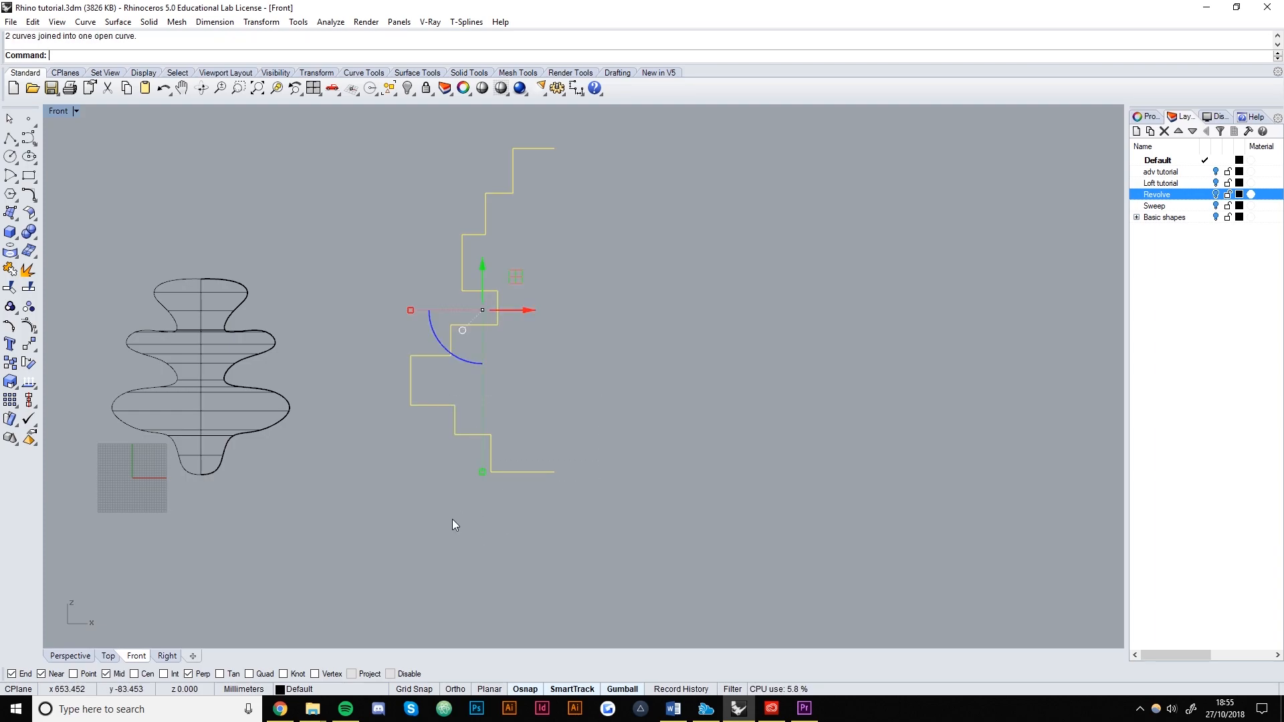
pyautogui.press('Escape')
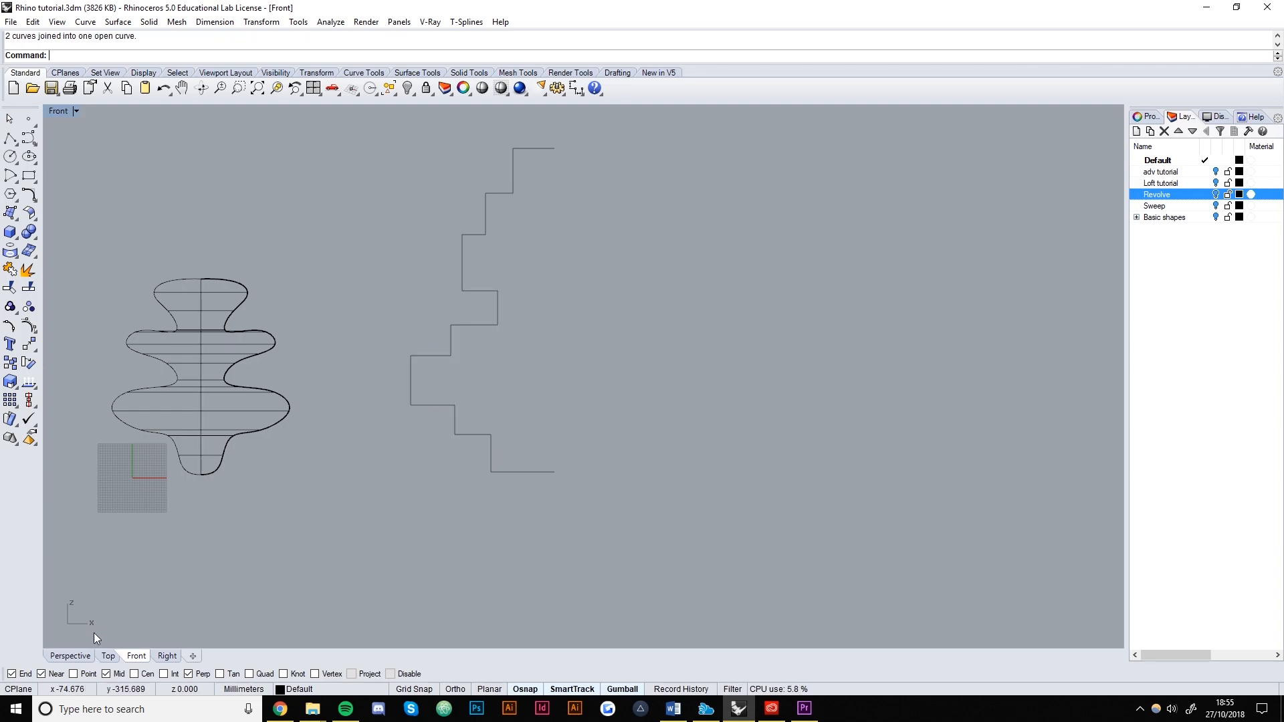
# Select the joined stair-step curve in the Perspective view.
pyautogui.click(71, 656)
pyautogui.scroll(-4, 683, 388)
pyautogui.moveTo(681, 388); pyautogui.dragTo(730, 487, button='right')
pyautogui.moveTo(732, 442); pyautogui.dragTo(647, 372)
# Revolve the stair curve a full turn around an axis between its bottom and top ends.
pyautogui.write('Re')
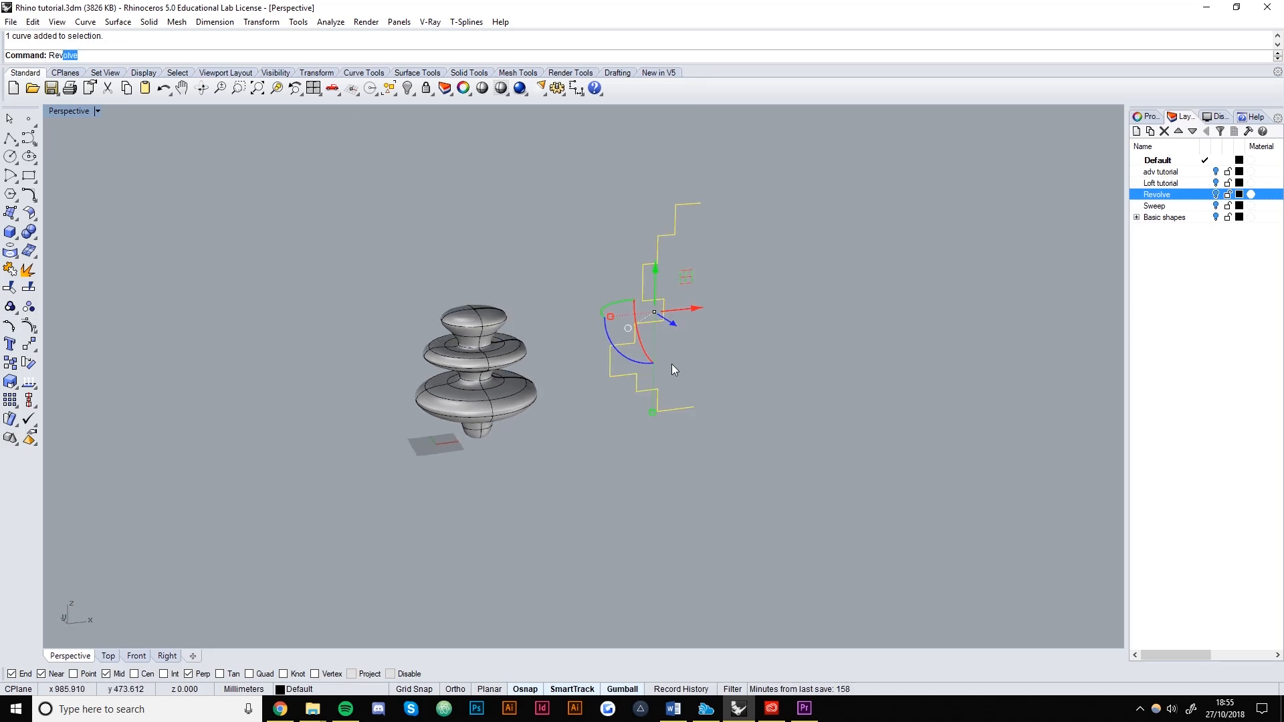
pyautogui.write('v')
pyautogui.press('Return')
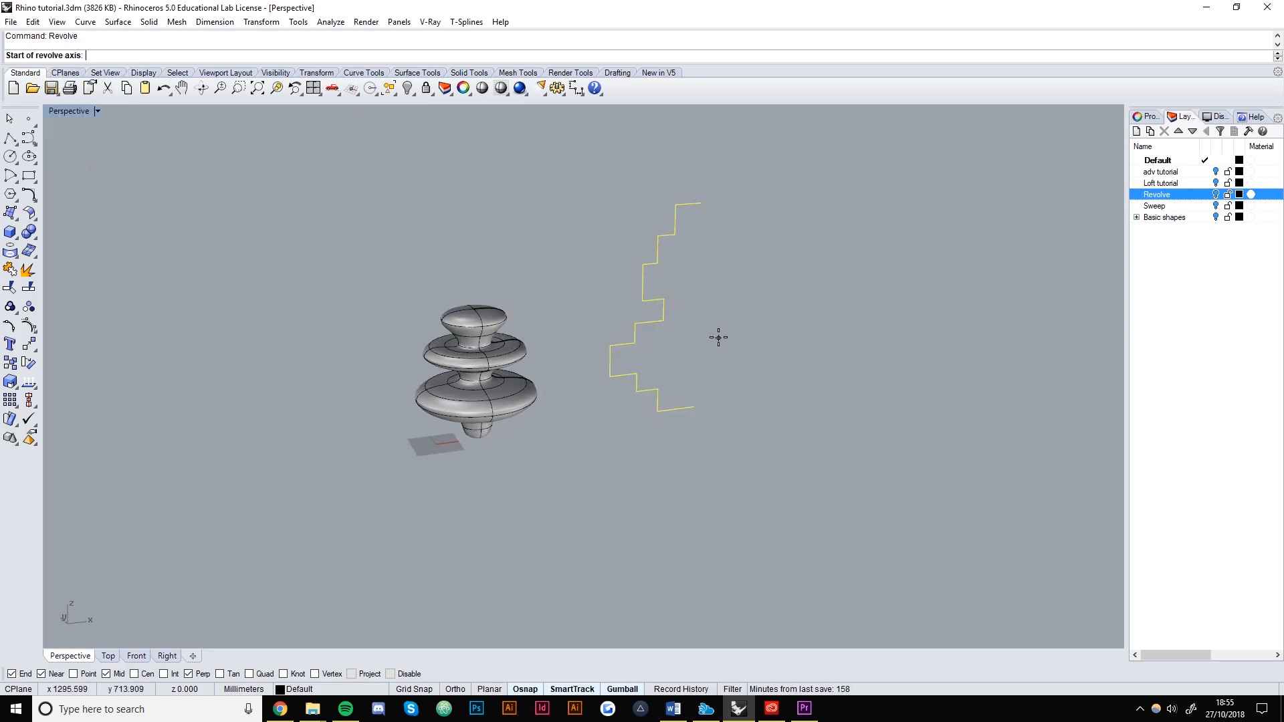
pyautogui.click(692, 408)
pyautogui.click(700, 204)
pyautogui.press('Return')
pyautogui.press('Return')
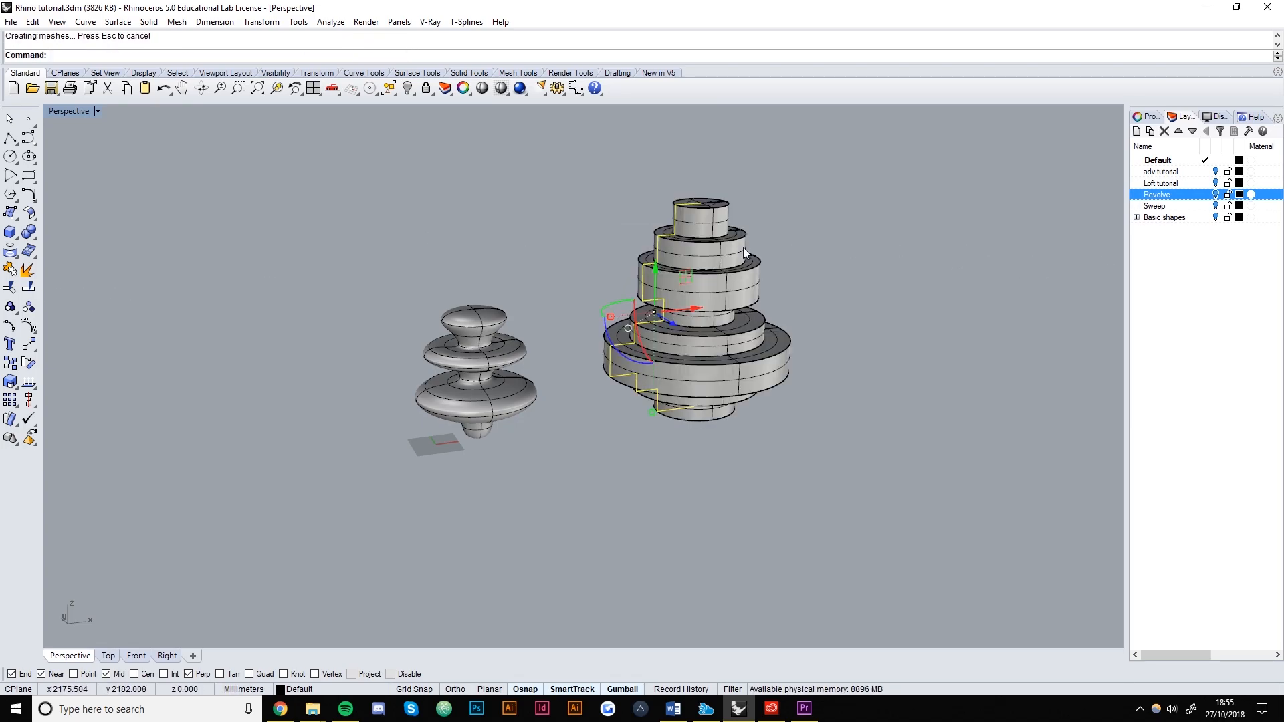
# Shrink the tiered solid uniformly with the gumball scale handle.
pyautogui.click(820, 424)
pyautogui.moveTo(721, 374); pyautogui.dragTo(747, 425, button='right')
pyautogui.scroll(4, 659, 350)
pyautogui.click(727, 404)
pyautogui.keyDown('shift'); pyautogui.moveTo(752, 469); pyautogui.dragTo(741, 343); pyautogui.keyUp('shift')
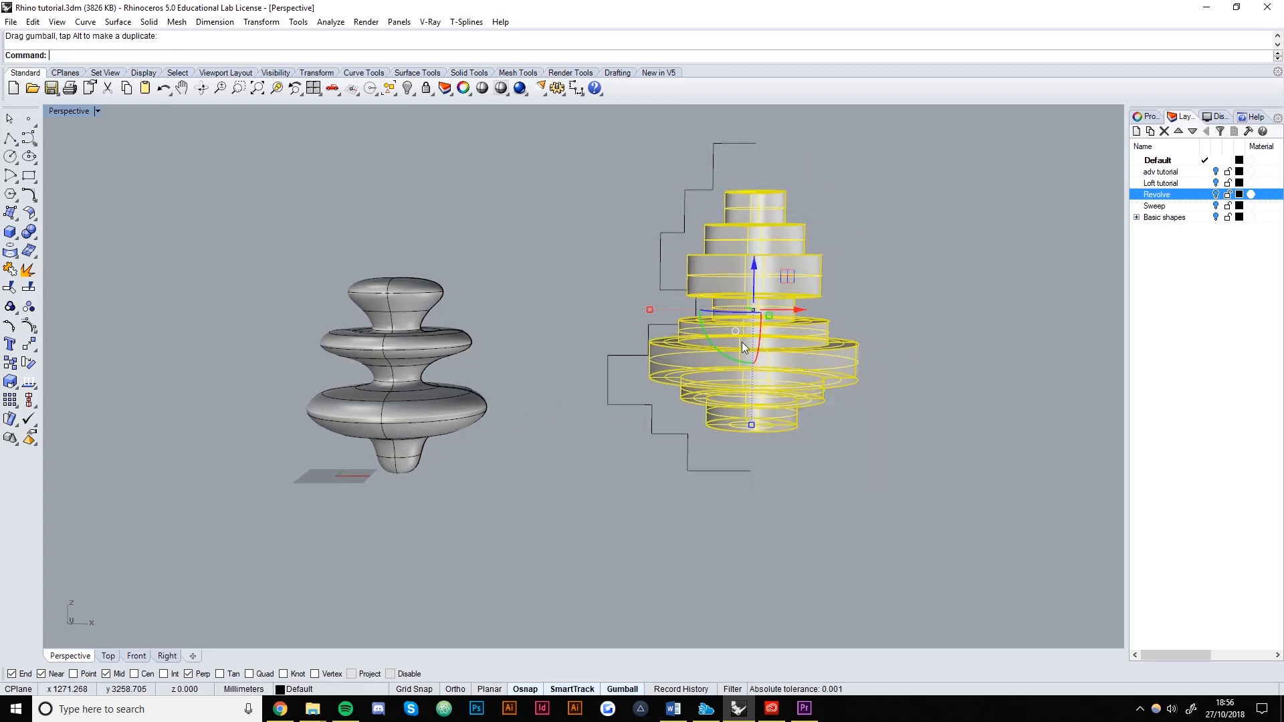
# Delete the stair-step profile curve and move the tiered solid to the left.
pyautogui.click(672, 226)
pyautogui.click(677, 231)
pyautogui.press('Delete')
pyautogui.click(749, 306)
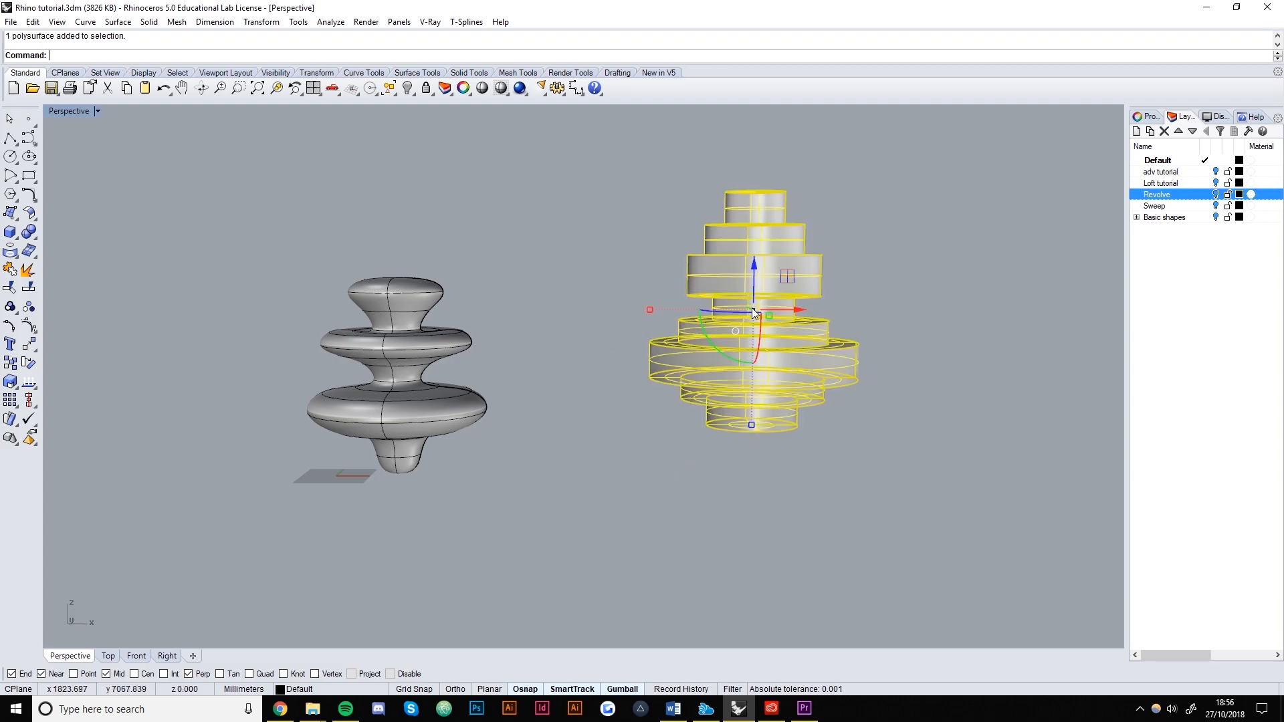
pyautogui.moveTo(752, 311); pyautogui.dragTo(656, 312)
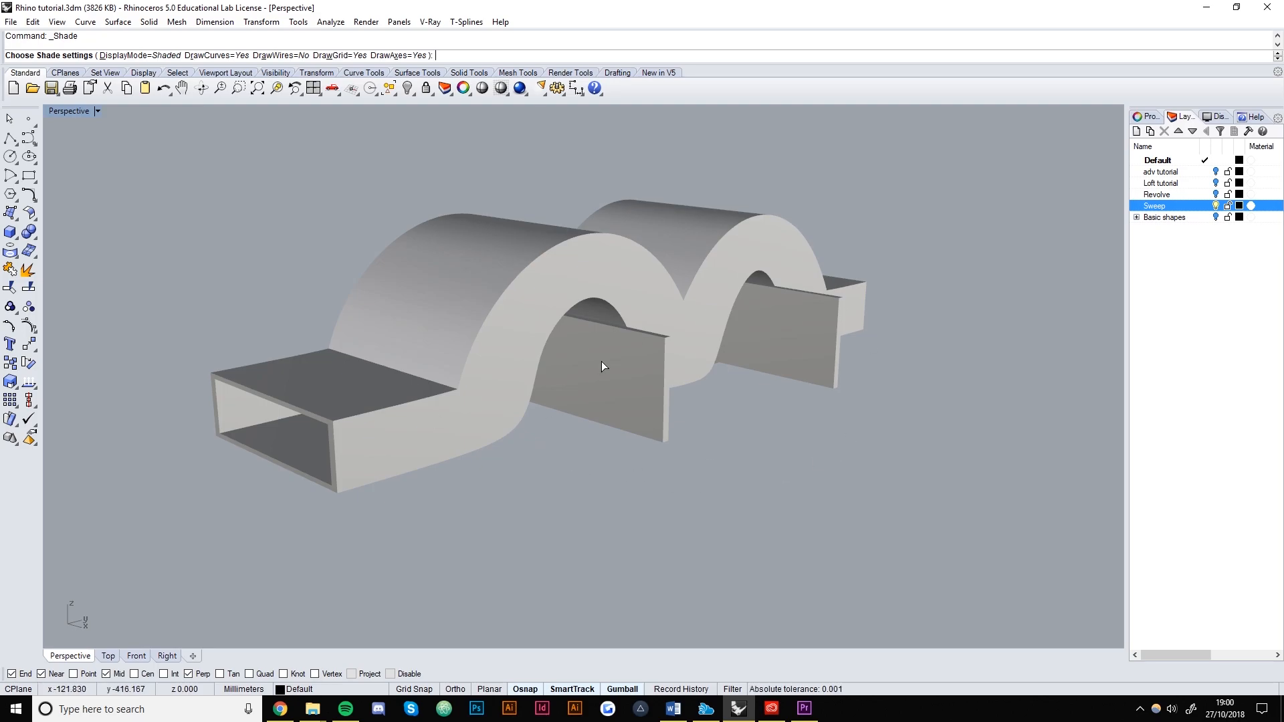
# Inspect the wavy swept tunnel from several angles, then switch off the Sweep layer's light bulb.
pyautogui.moveTo(666, 464); pyautogui.dragTo(435, 464, button='right')
pyautogui.moveTo(941, 273); pyautogui.dragTo(622, 433, button='right')
pyautogui.scroll(2, 665, 412)
pyautogui.moveTo(772, 448)
pyautogui.mouseDown(button='right')
pyautogui.moveTo(673, 473)
pyautogui.moveTo(696, 450)
pyautogui.mouseUp(button='right')
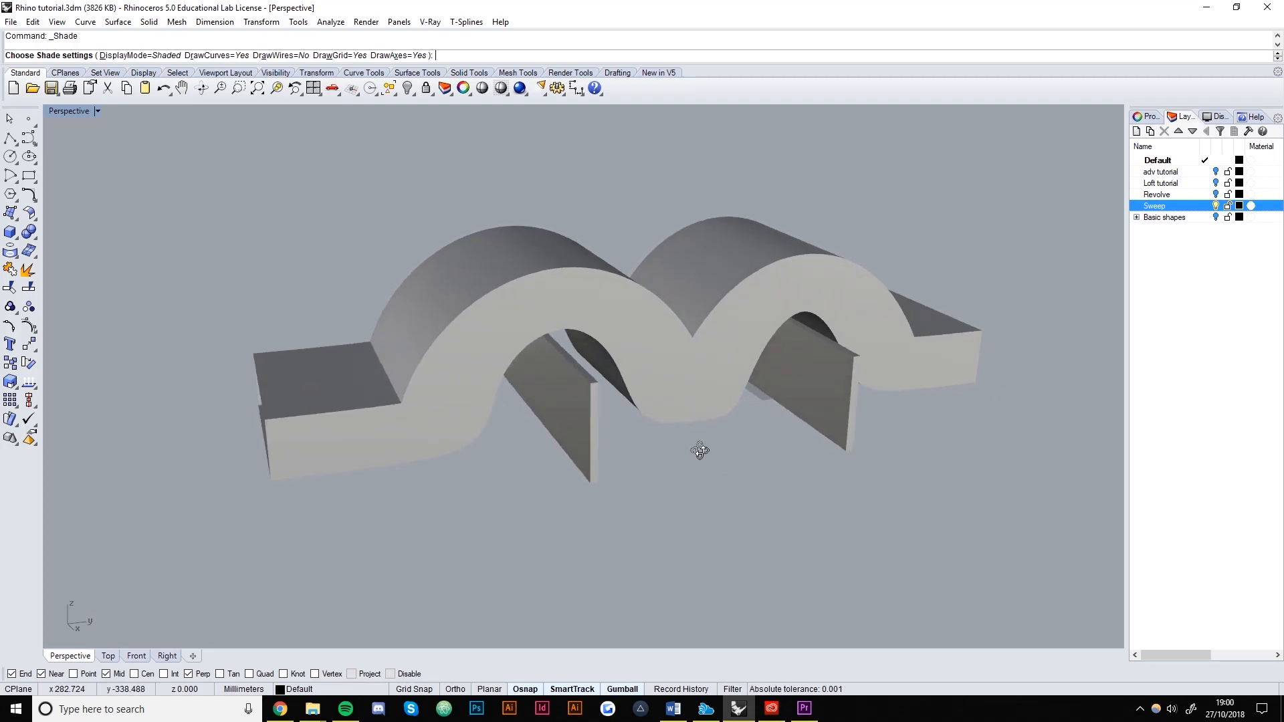
pyautogui.click(1215, 206)
# In Top view, start a Box with a long thin strip as its base.
pyautogui.press('Escape')
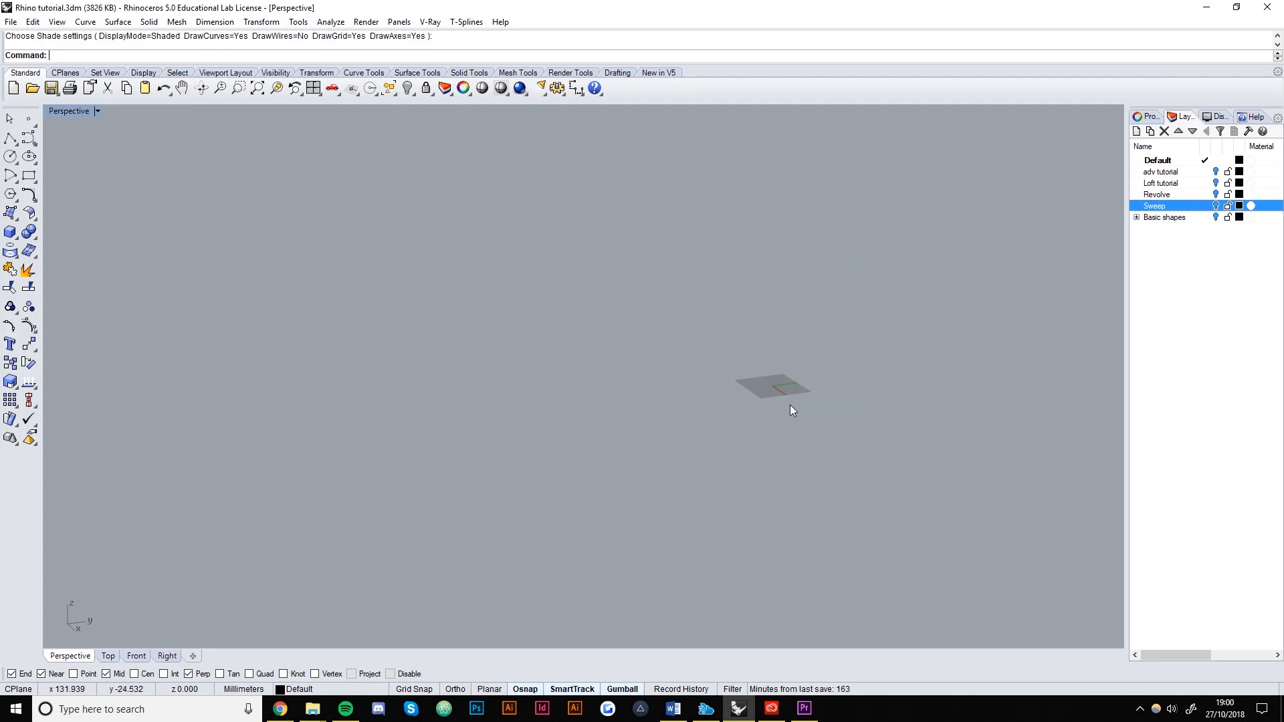
pyautogui.scroll(5, 652, 395)
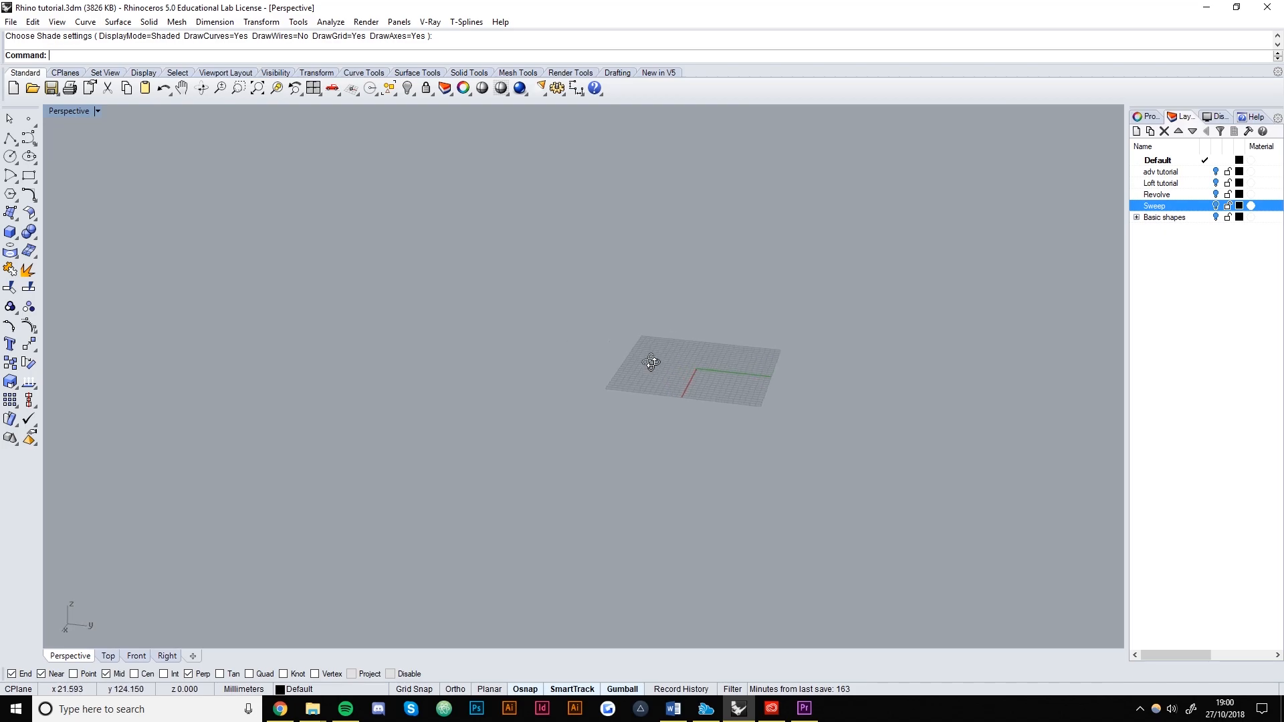
pyautogui.click(108, 656)
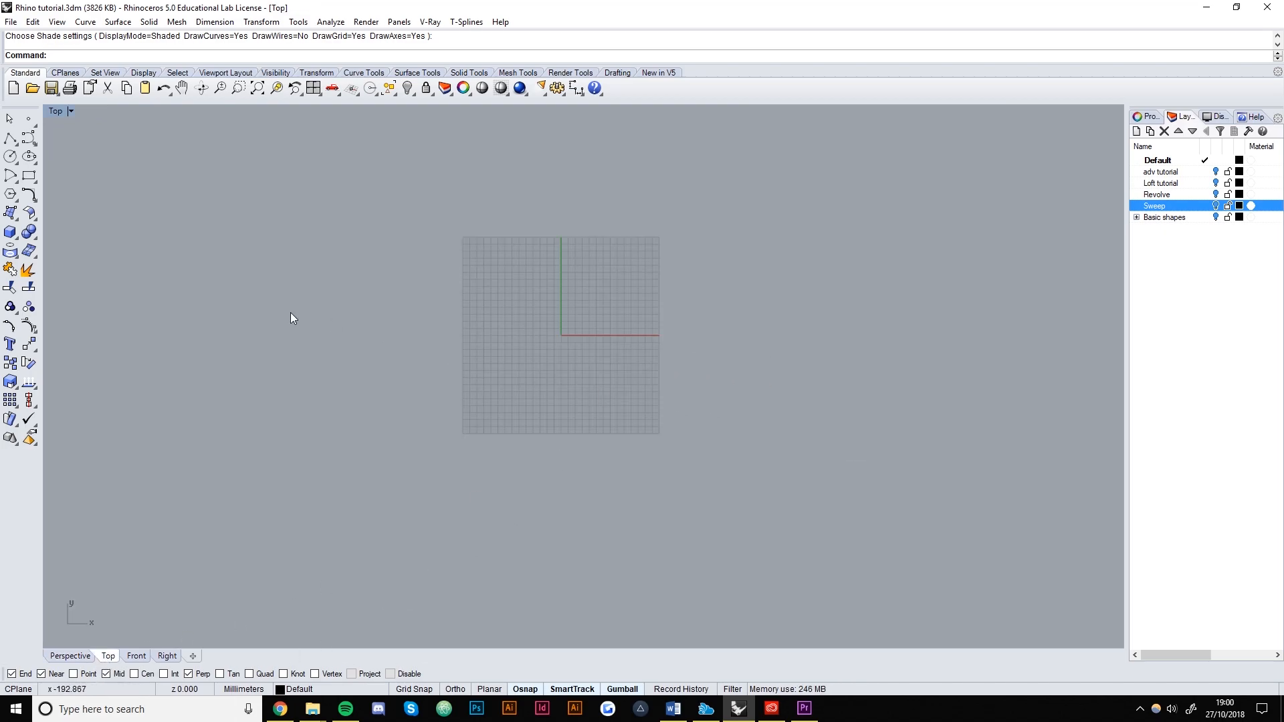
pyautogui.click(10, 231)
pyautogui.click(562, 301)
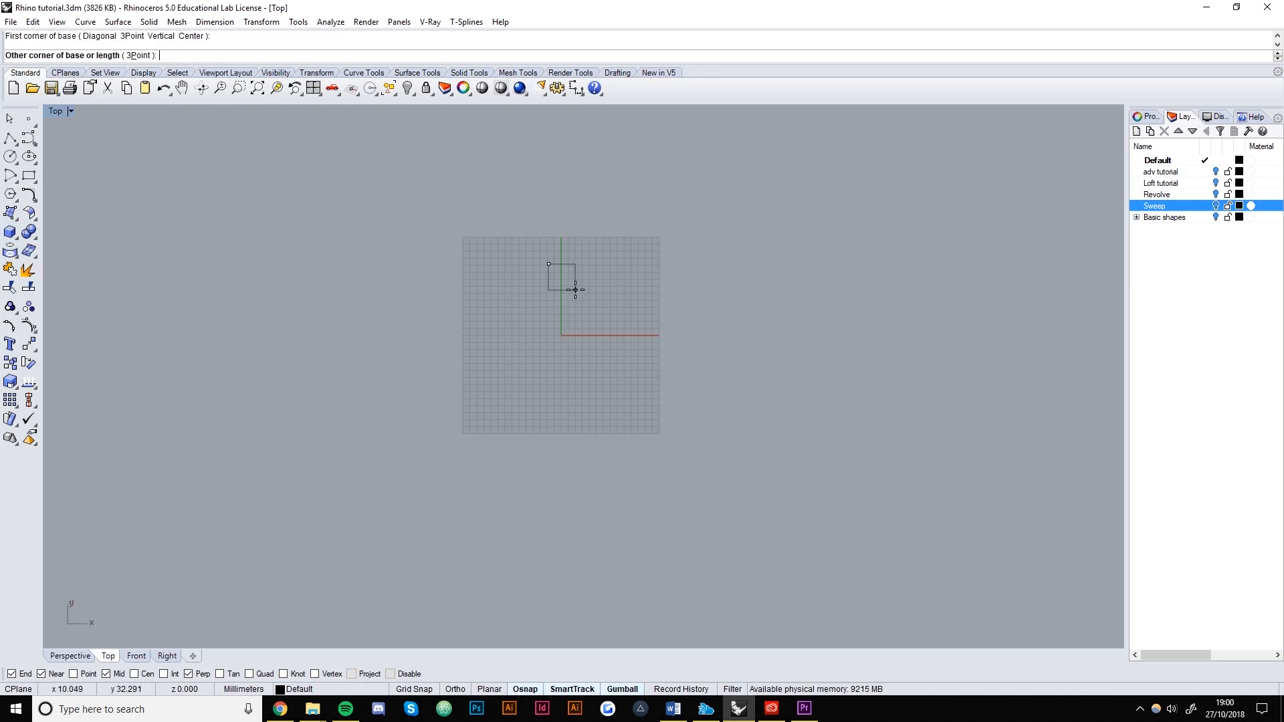
pyautogui.click(559, 420)
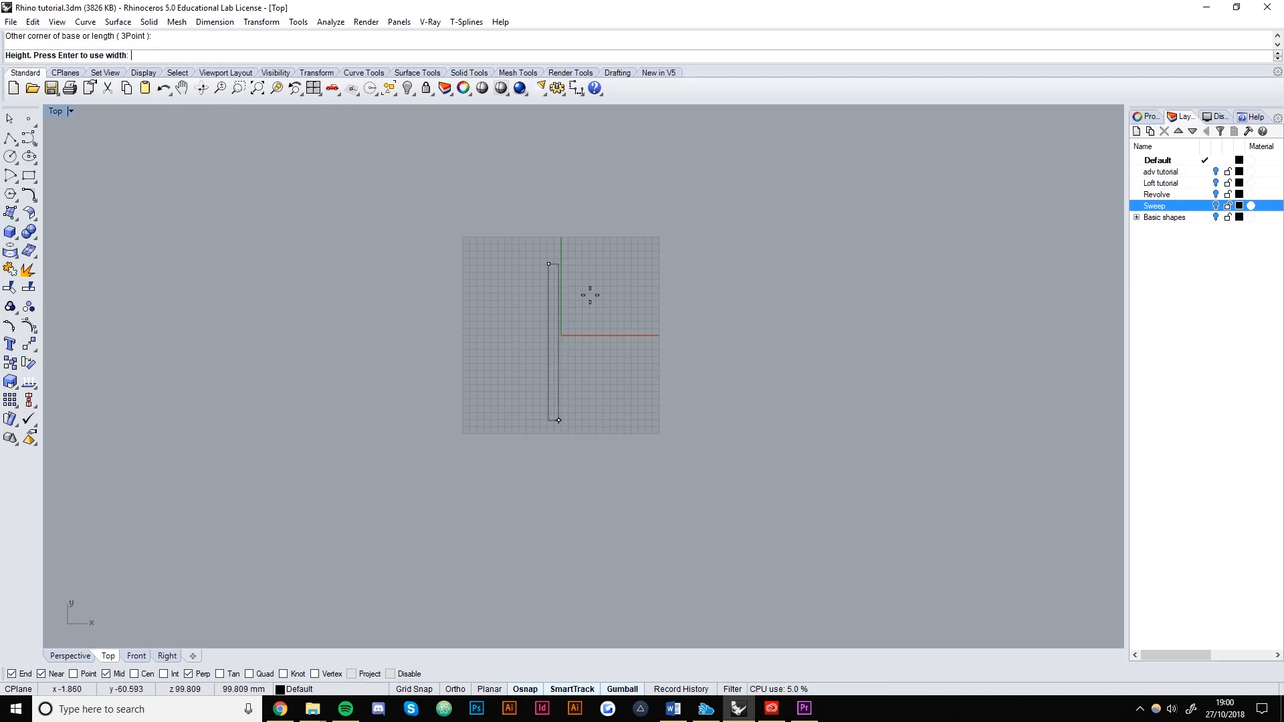
# Set the box height in Perspective to form an upright wall, then select it.
pyautogui.click(80, 655)
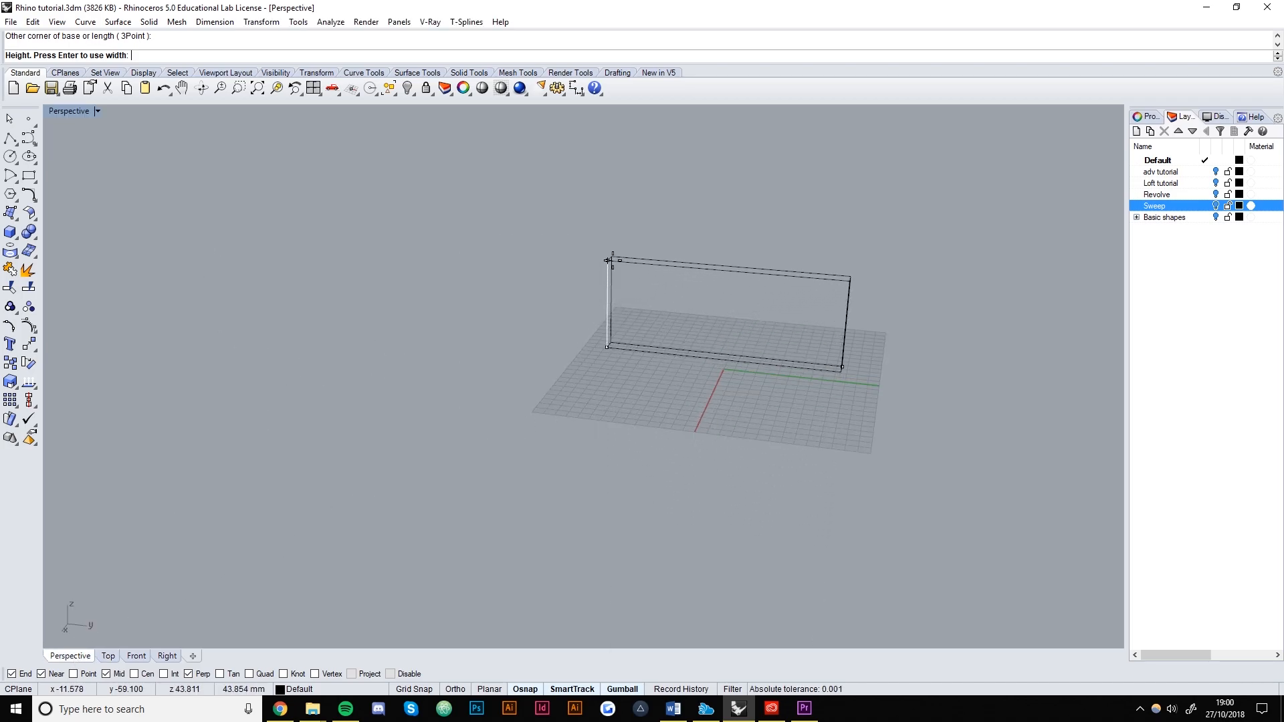
pyautogui.click(612, 259)
pyautogui.moveTo(789, 308); pyautogui.dragTo(475, 425, button='right')
pyautogui.scroll(-10, 466, 432)
pyautogui.keyDown('shift'); pyautogui.moveTo(595, 445); pyautogui.dragTo(548, 411, button='right'); pyautogui.keyUp('shift')
pyautogui.click(545, 396)
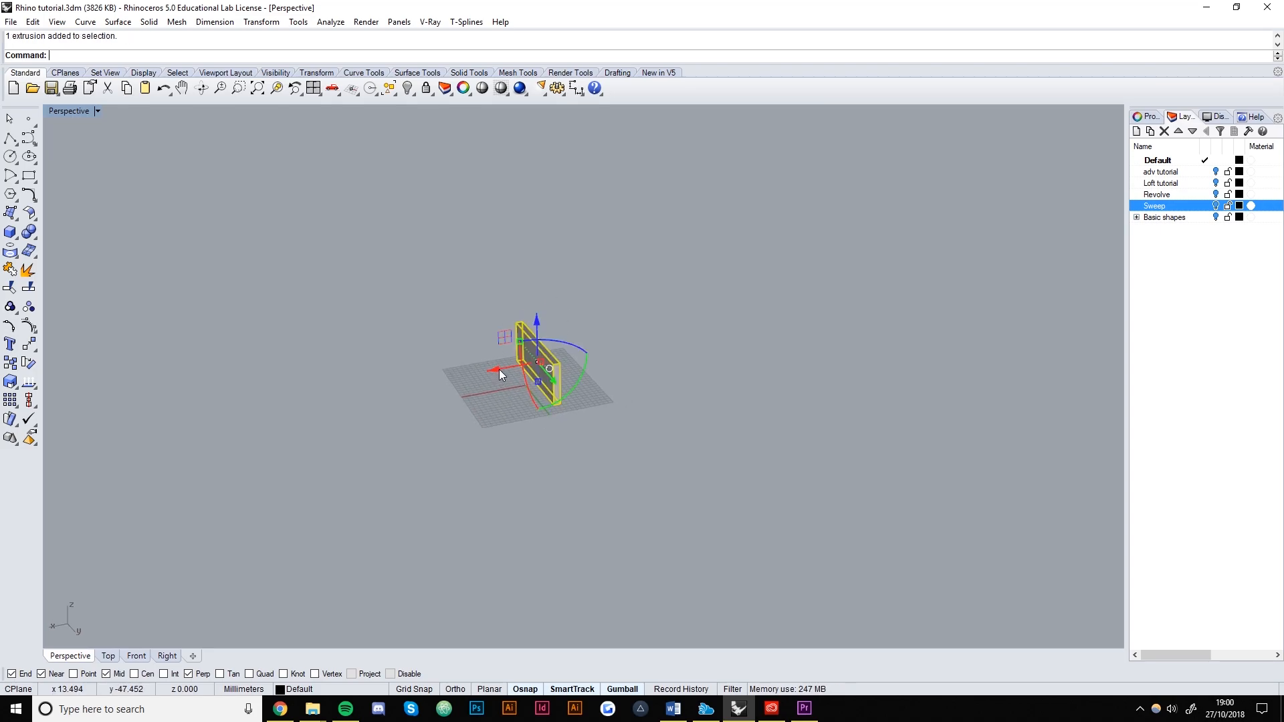
# Copy the slab wall along the x-axis and slide the copy closer to the original.
pyautogui.moveTo(496, 369); pyautogui.dragTo(683, 338)
pyautogui.press('Escape')
pyautogui.moveTo(719, 368); pyautogui.dragTo(683, 393, button='right')
pyautogui.click(704, 354)
pyautogui.click(676, 470)
pyautogui.scroll(3, 669, 461)
pyautogui.moveTo(664, 469); pyautogui.dragTo(787, 412, button='right')
pyautogui.click(800, 410)
pyautogui.moveTo(753, 409); pyautogui.dragTo(731, 395)
pyautogui.click(742, 498)
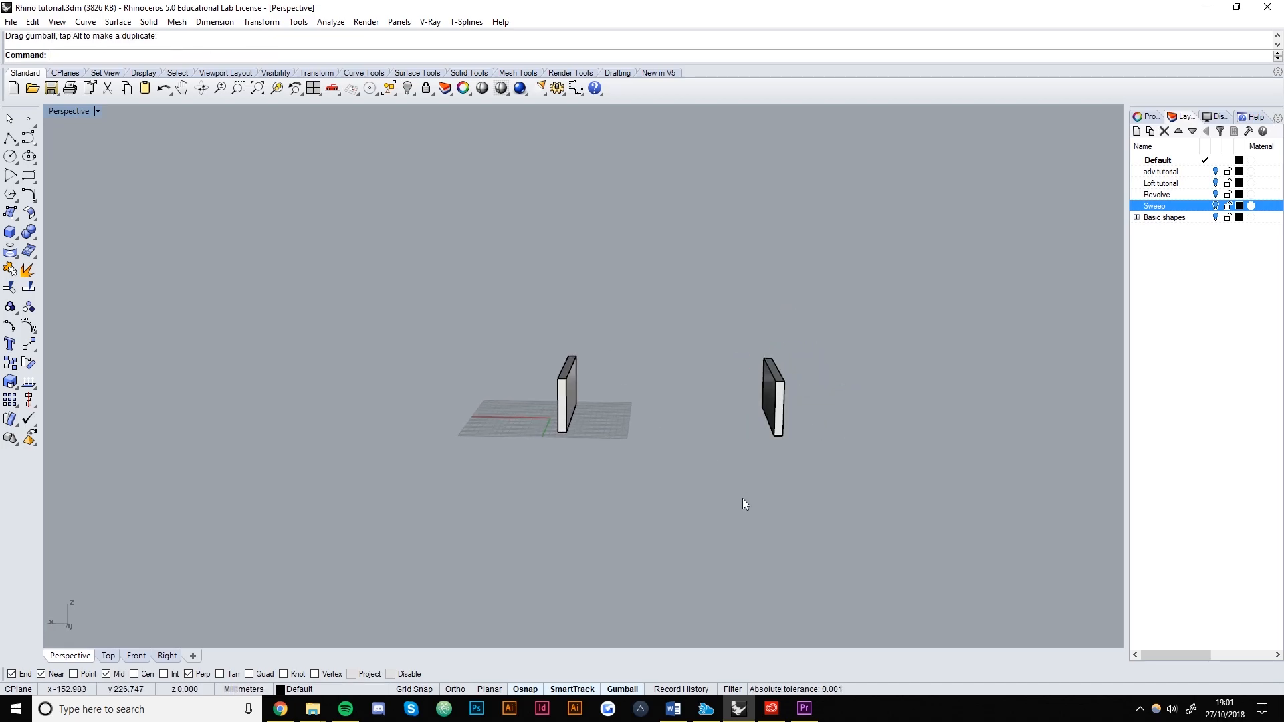
pyautogui.moveTo(742, 499); pyautogui.dragTo(684, 453, button='right')
pyautogui.click(737, 387)
pyautogui.click(707, 388)
pyautogui.click(756, 470)
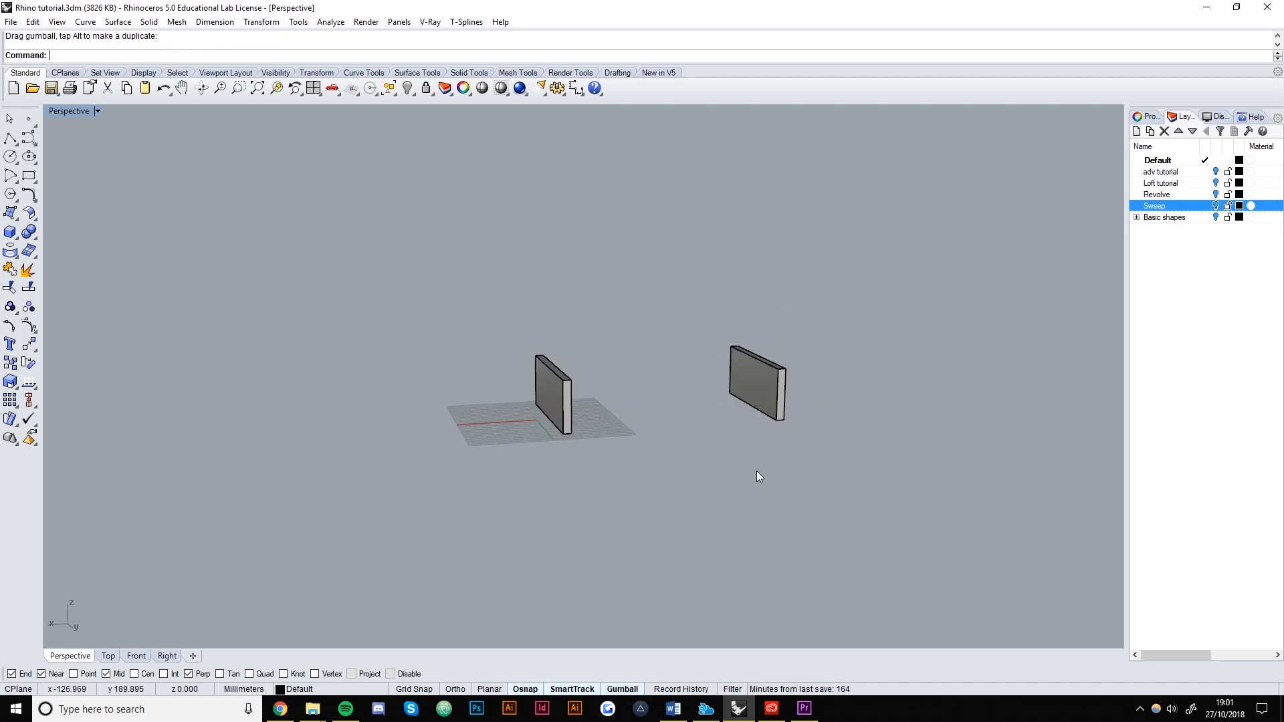
pyautogui.moveTo(757, 470); pyautogui.dragTo(619, 439, button='right')
# Look at both slab walls in the Front viewport.
pyautogui.click(164, 657)
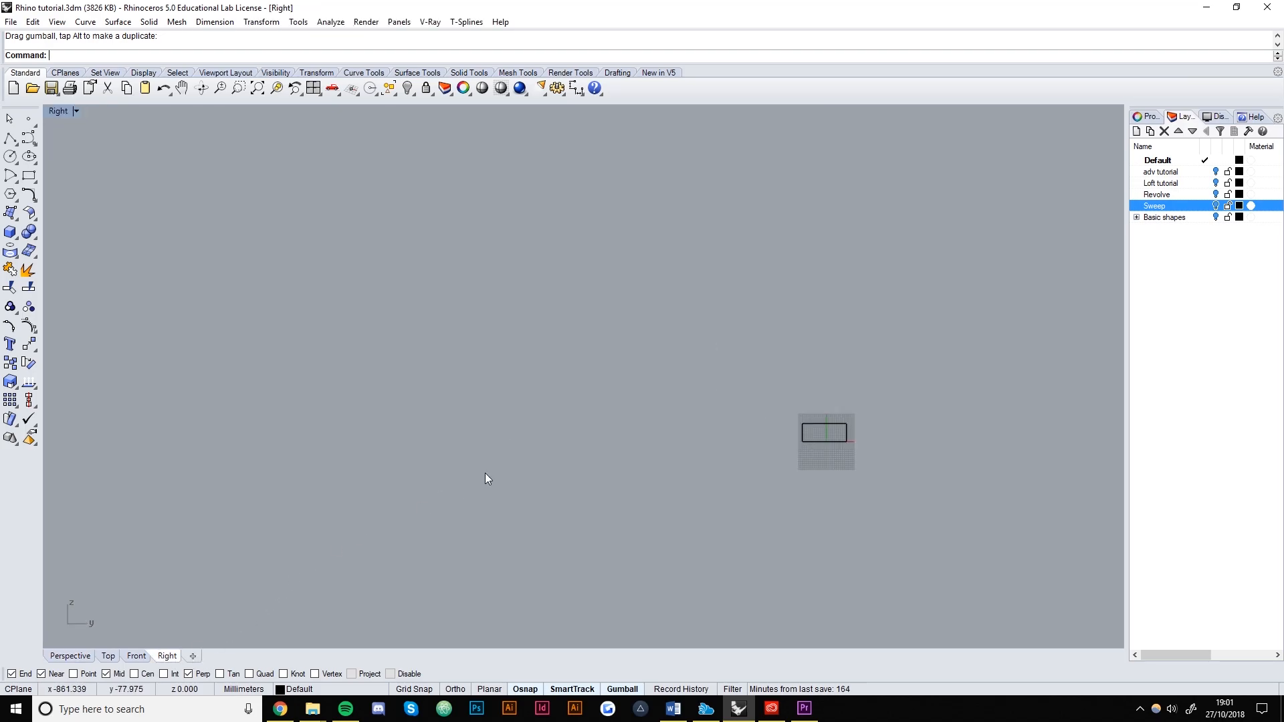
pyautogui.click(138, 658)
pyautogui.scroll(-8, 584, 436)
pyautogui.scroll(20, 349, 472)
pyautogui.scroll(-3, 637, 457)
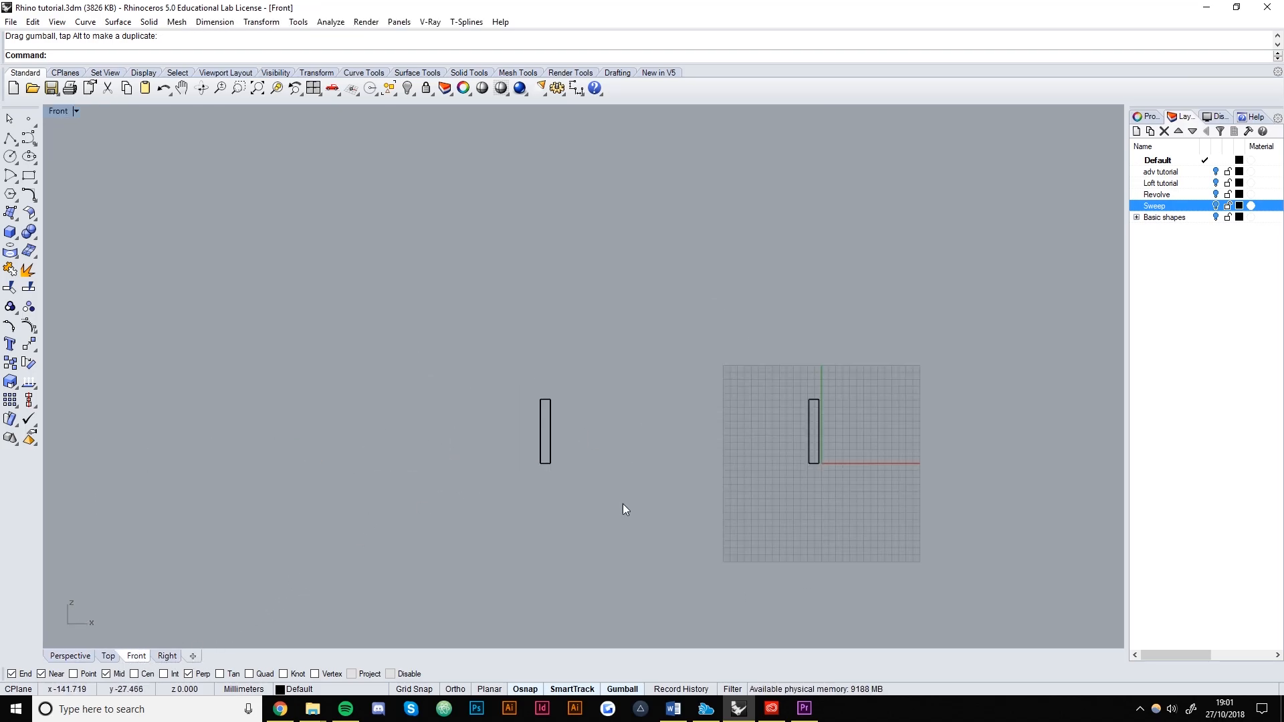
# Start a control-point curve at the far left and arch it over the first wall back to the ground.
pyautogui.click(26, 140)
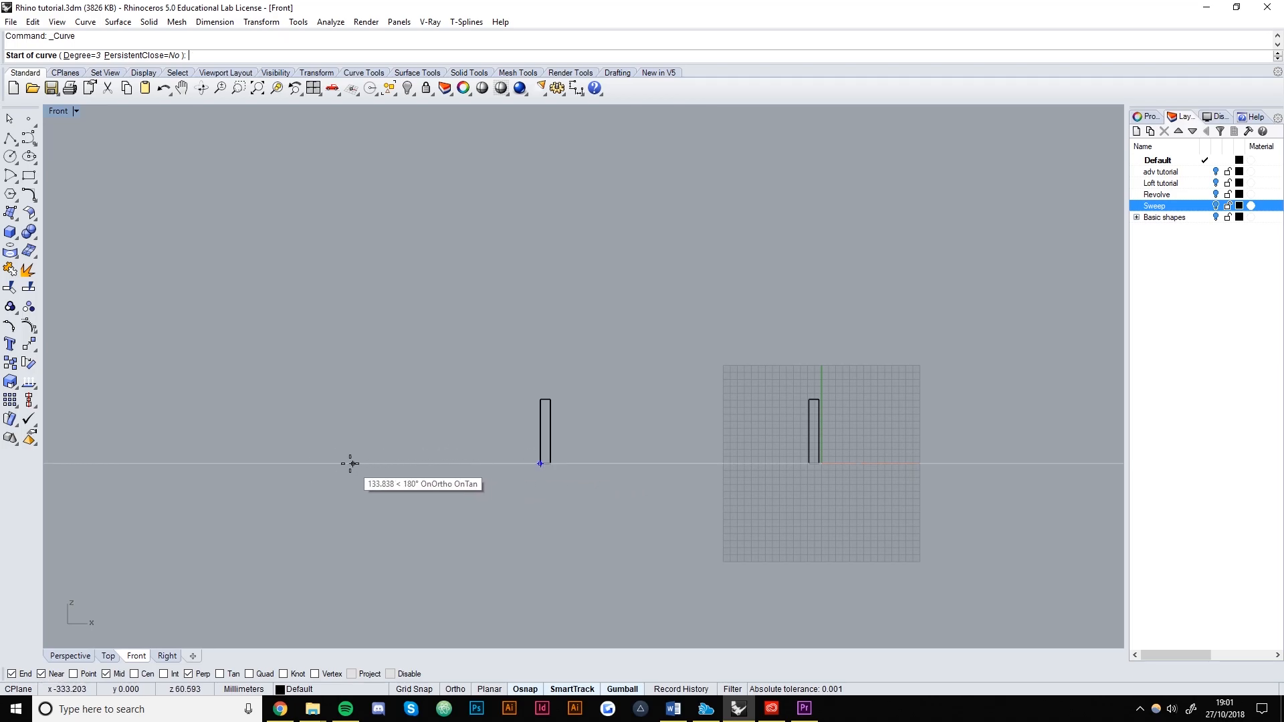
pyautogui.click(310, 463)
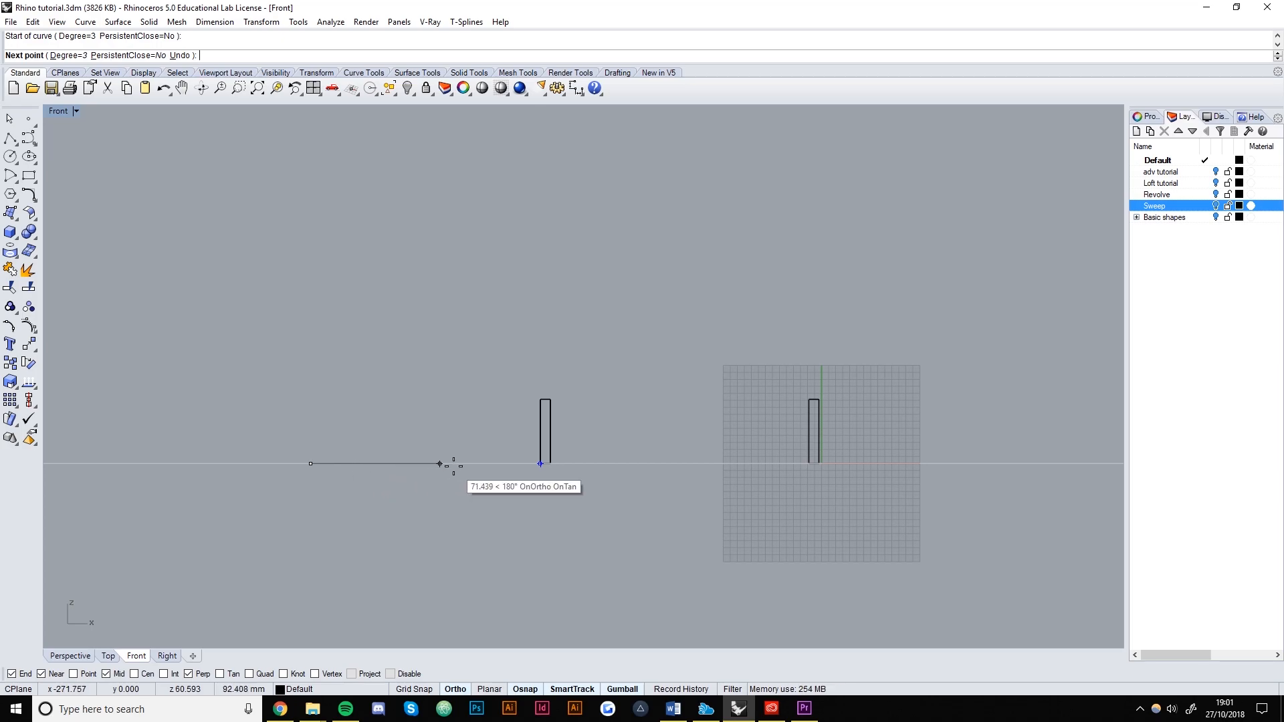
pyautogui.click(482, 463)
pyautogui.click(485, 376)
pyautogui.click(539, 336)
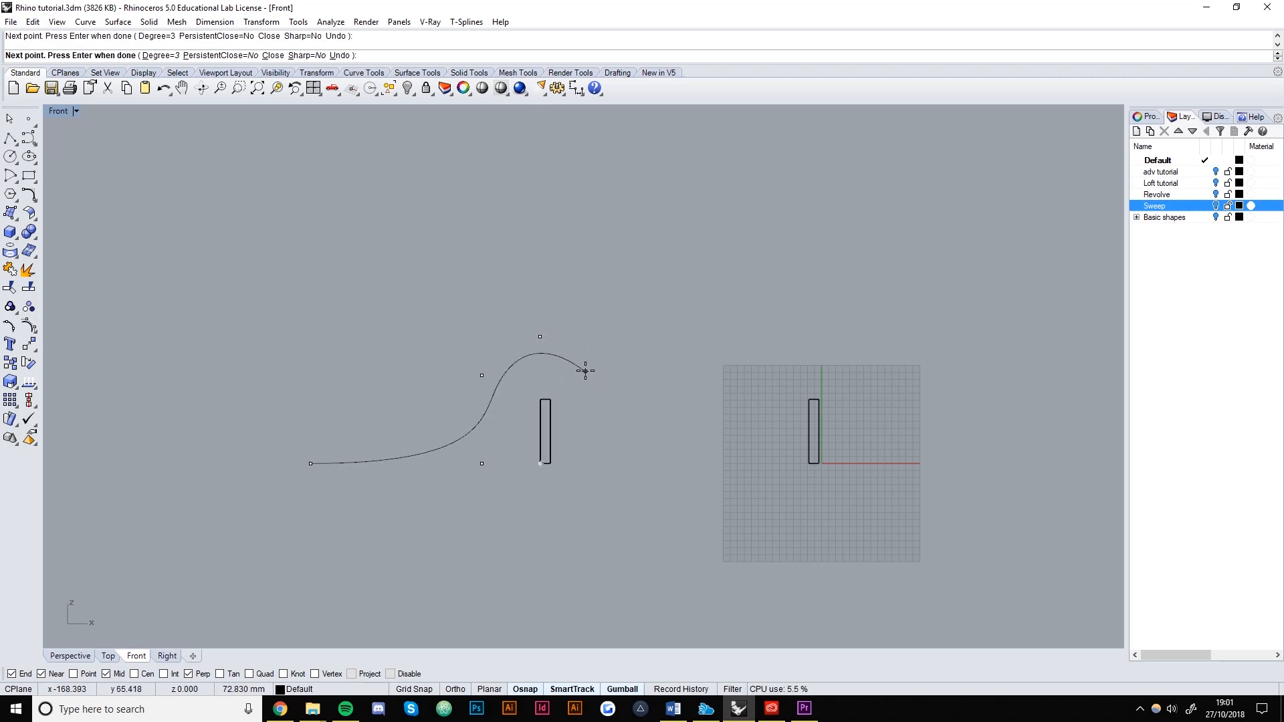
pyautogui.click(586, 337)
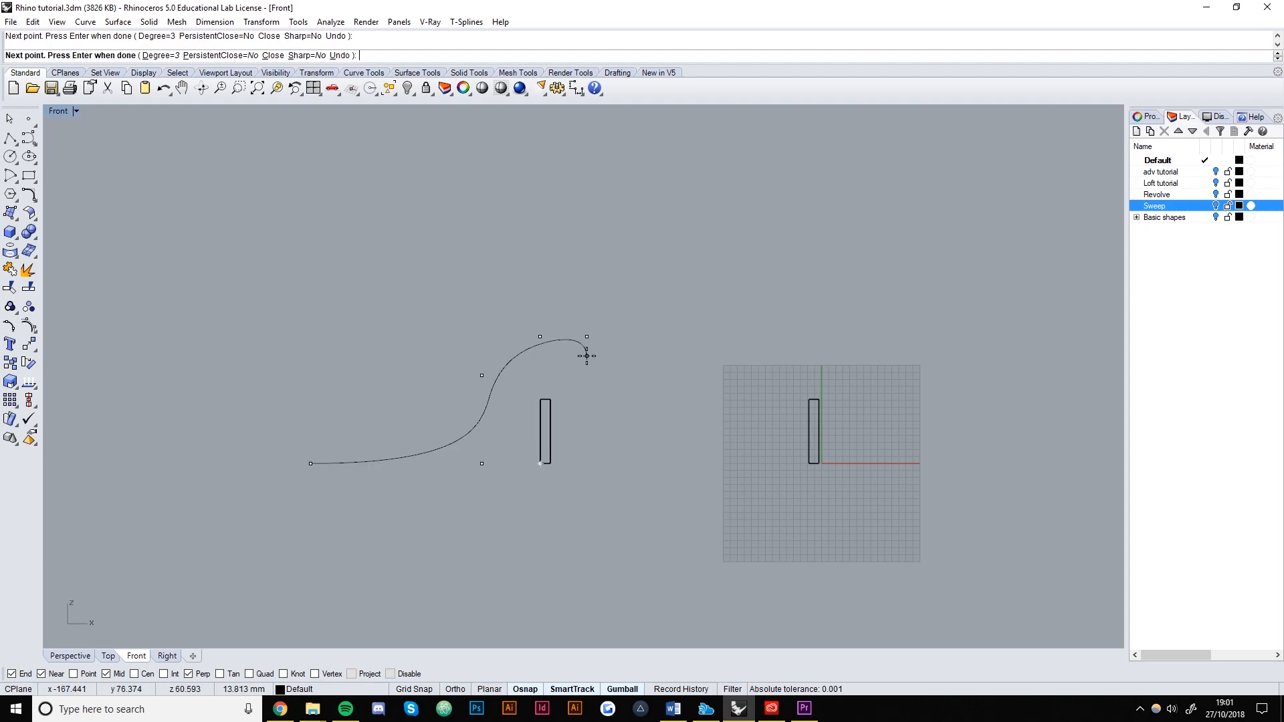
pyautogui.click(586, 463)
pyautogui.click(678, 463)
# Continue the curve up over the second wall and end it on the ground at the far right.
pyautogui.click(773, 464)
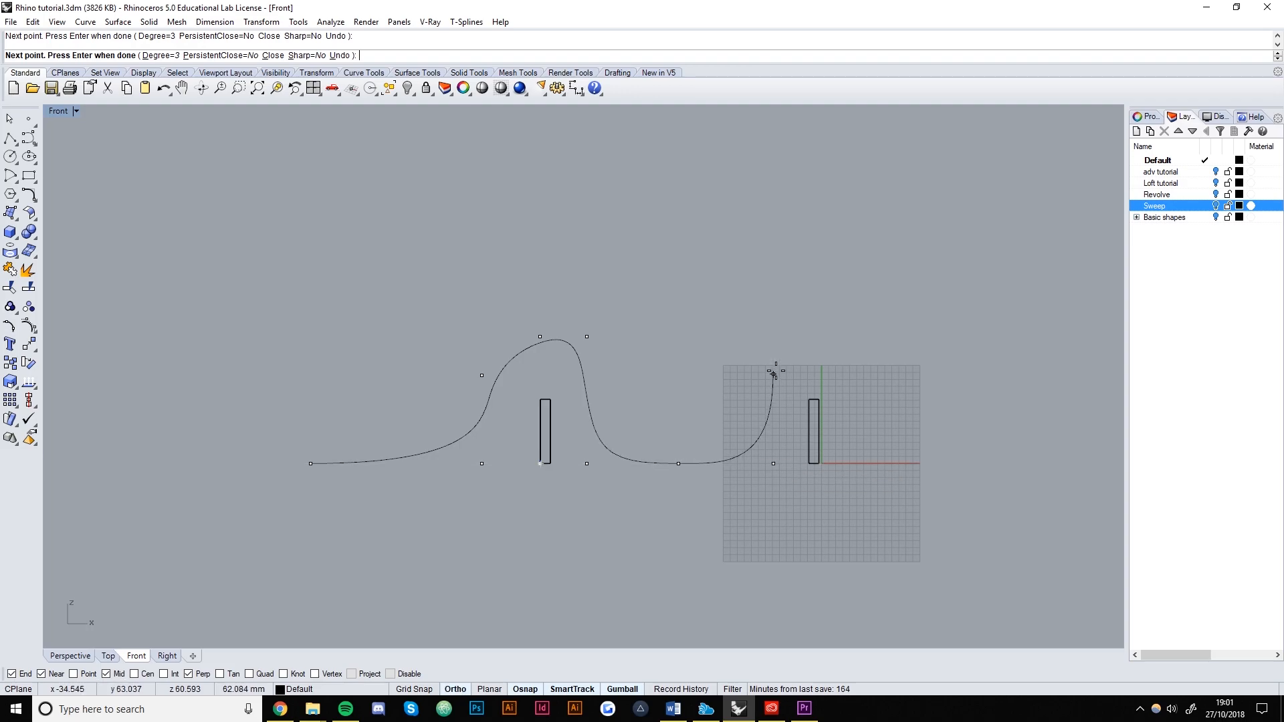
pyautogui.keyDown('shift'); pyautogui.click(773, 356); pyautogui.keyUp('shift')
pyautogui.keyDown('shift'); pyautogui.click(827, 356); pyautogui.keyUp('shift')
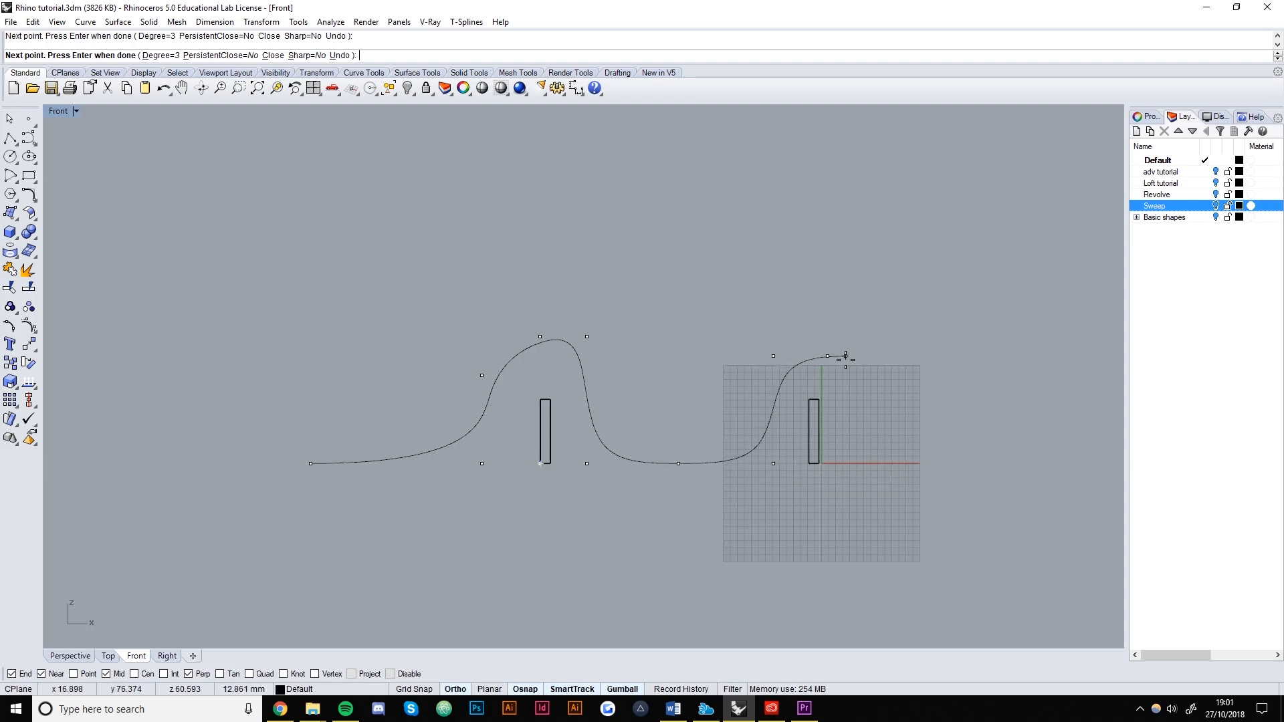
pyautogui.click(869, 356)
pyautogui.click(869, 464)
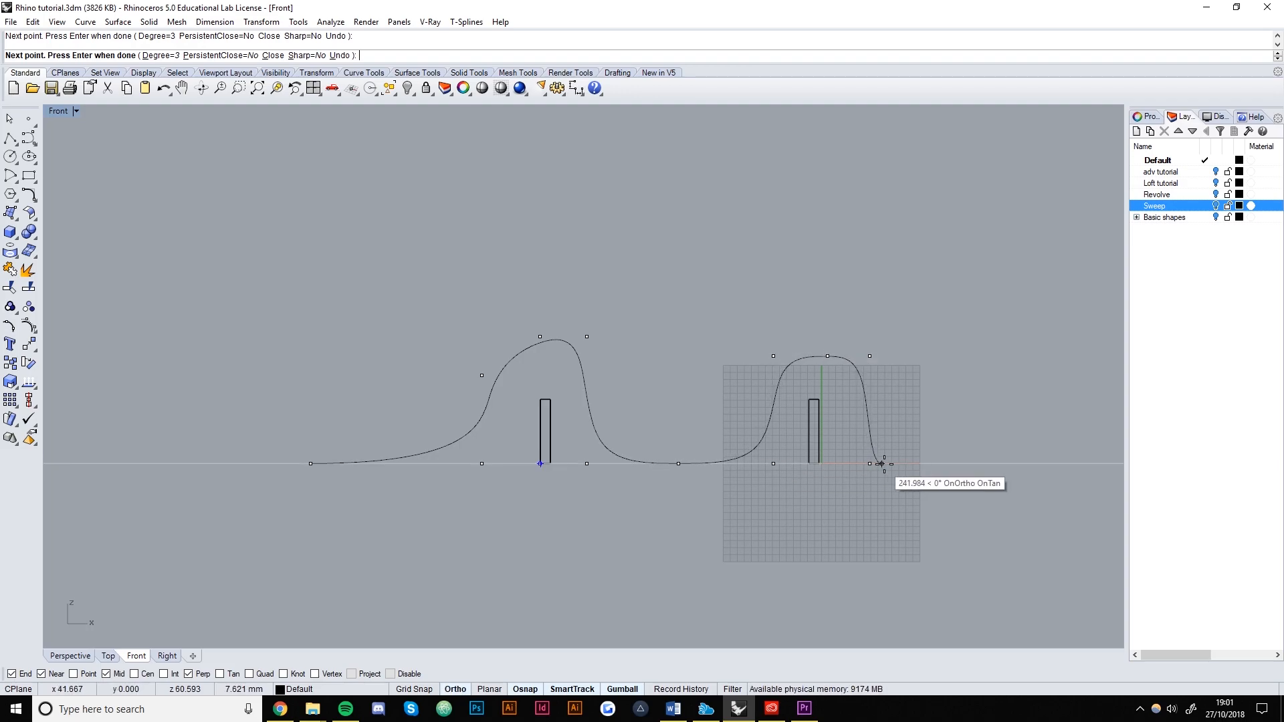
pyautogui.click(943, 463)
pyautogui.click(996, 464)
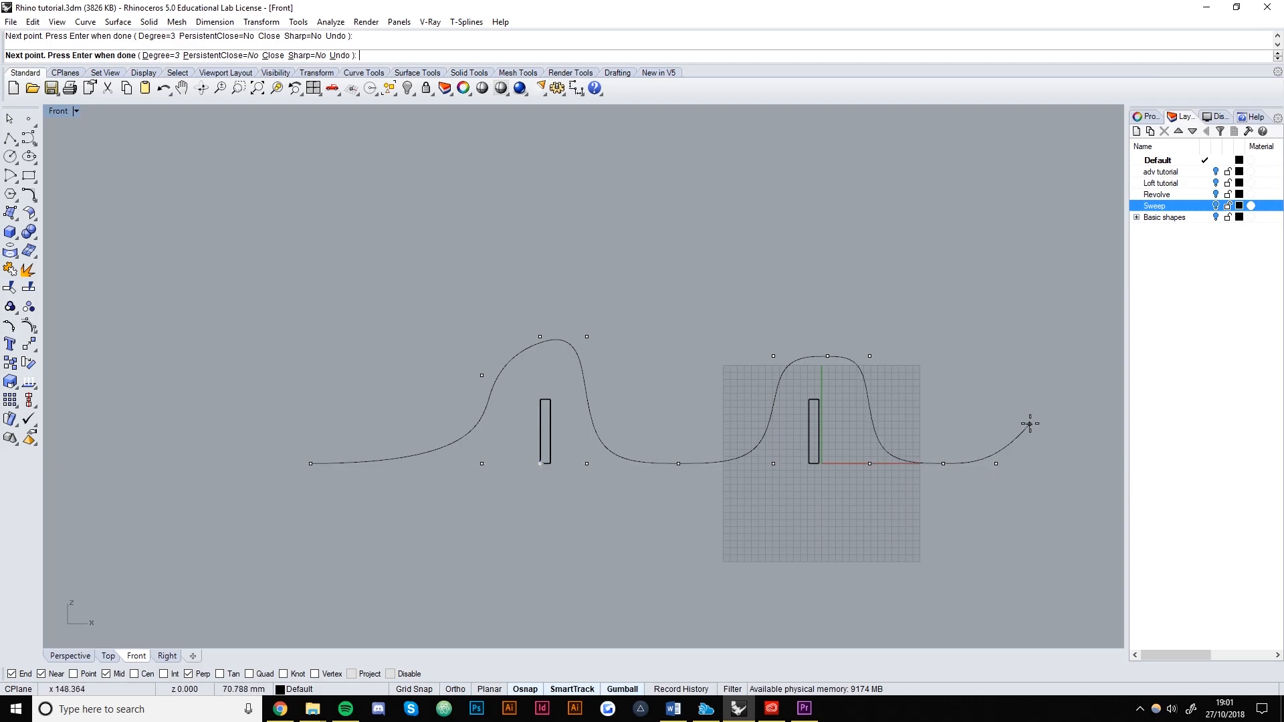
pyautogui.press('Return')
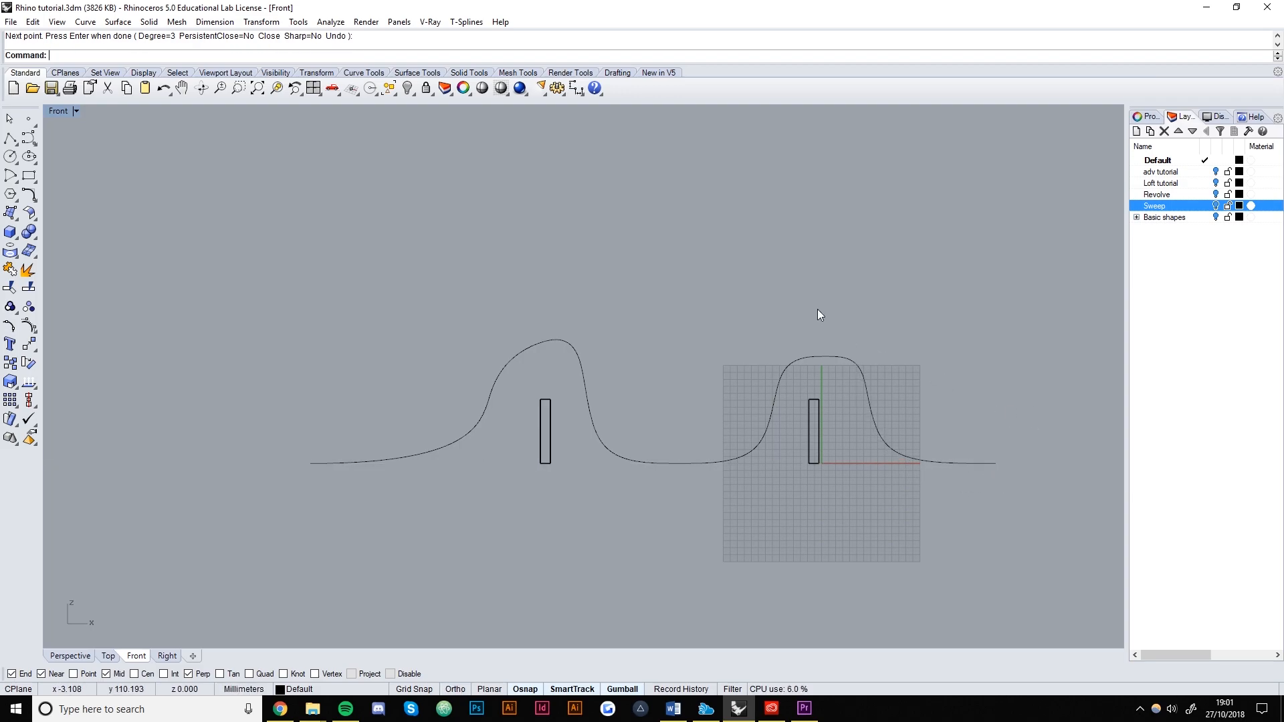
# Recentre the Front view and turn on the wavy curve's control points with PointsOn.
pyautogui.scroll(2, 486, 428)
pyautogui.moveTo(664, 440); pyautogui.dragTo(605, 460, button='right')
pyautogui.click(624, 467)
pyautogui.write('PointsOn')
pyautogui.press('Return')
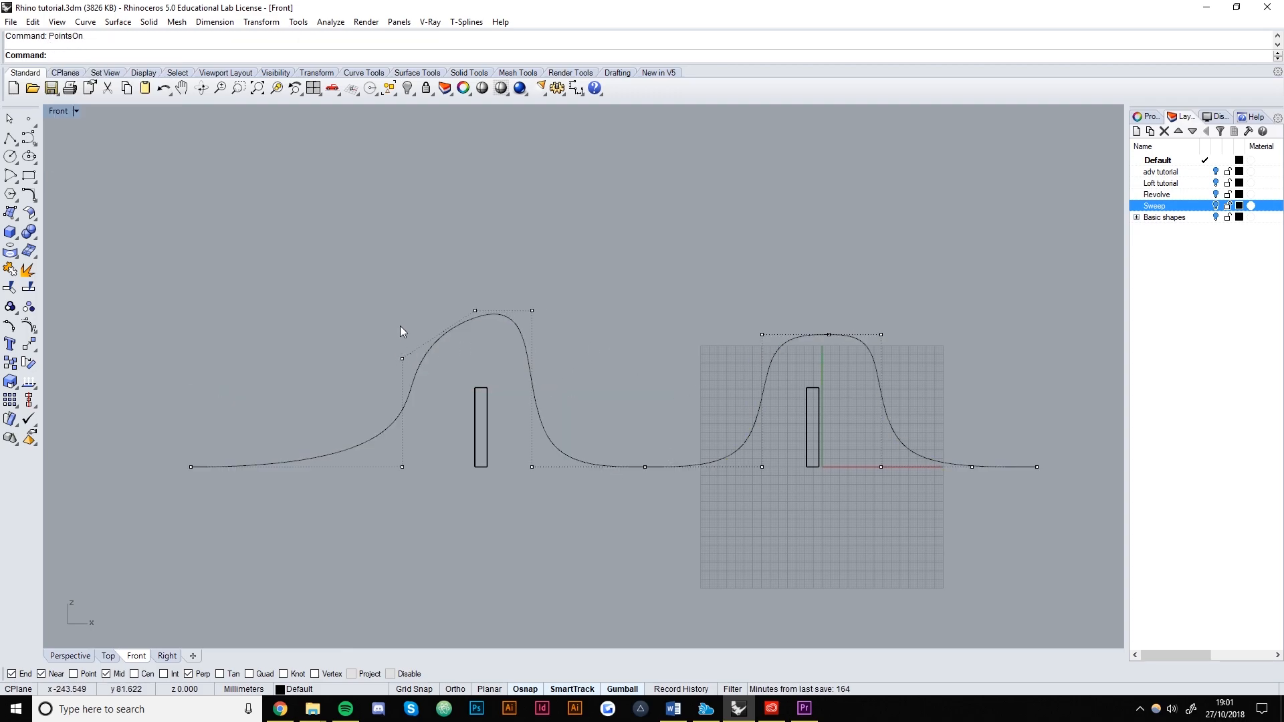
# Lower and shift the first peak's control points to reshape the first arch.
pyautogui.click(533, 311)
pyautogui.press('Escape')
pyautogui.click(532, 311)
pyautogui.moveTo(533, 279); pyautogui.dragTo(496, 328)
pyautogui.moveTo(311, 279); pyautogui.dragTo(578, 364)
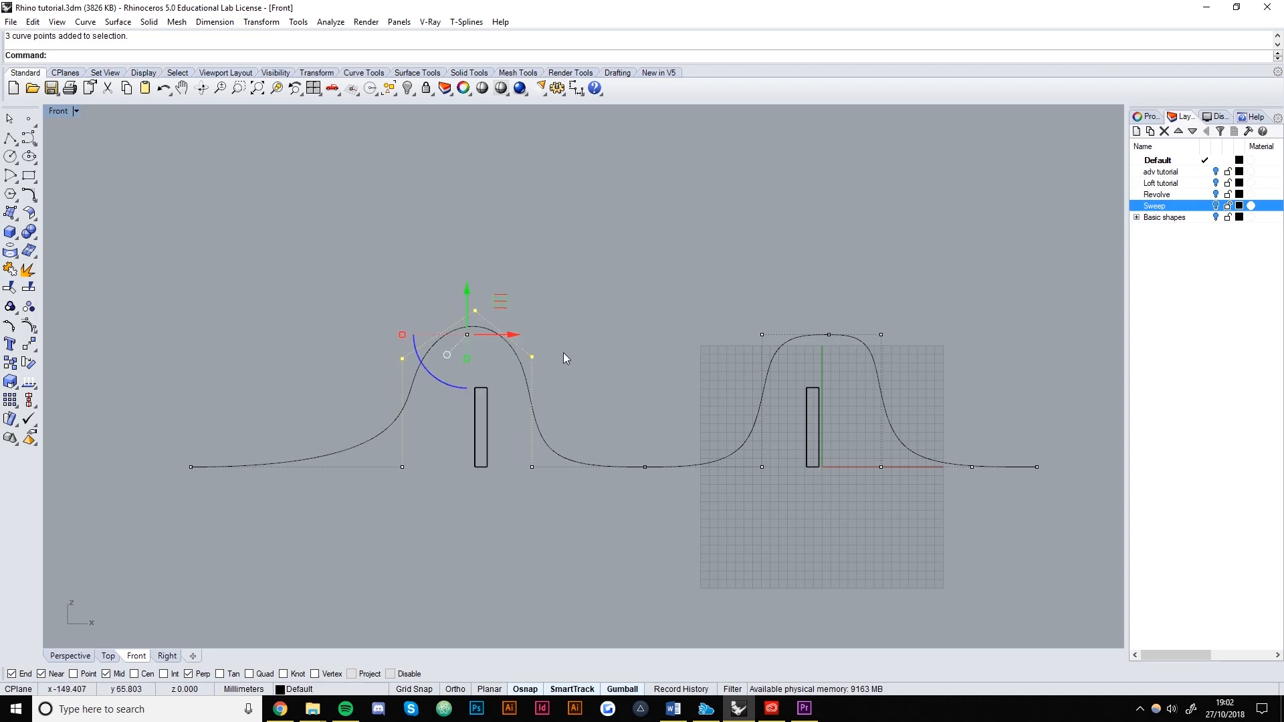
pyautogui.moveTo(466, 304); pyautogui.dragTo(467, 348)
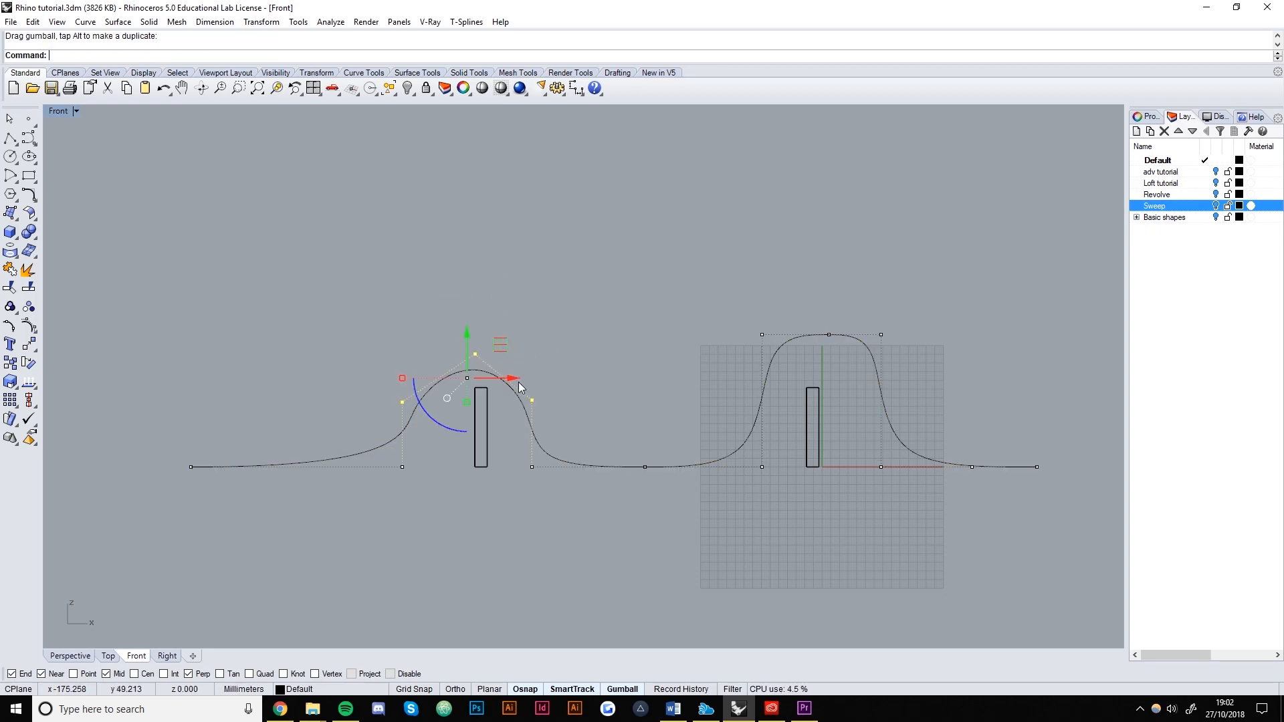
pyautogui.moveTo(510, 384); pyautogui.dragTo(524, 383)
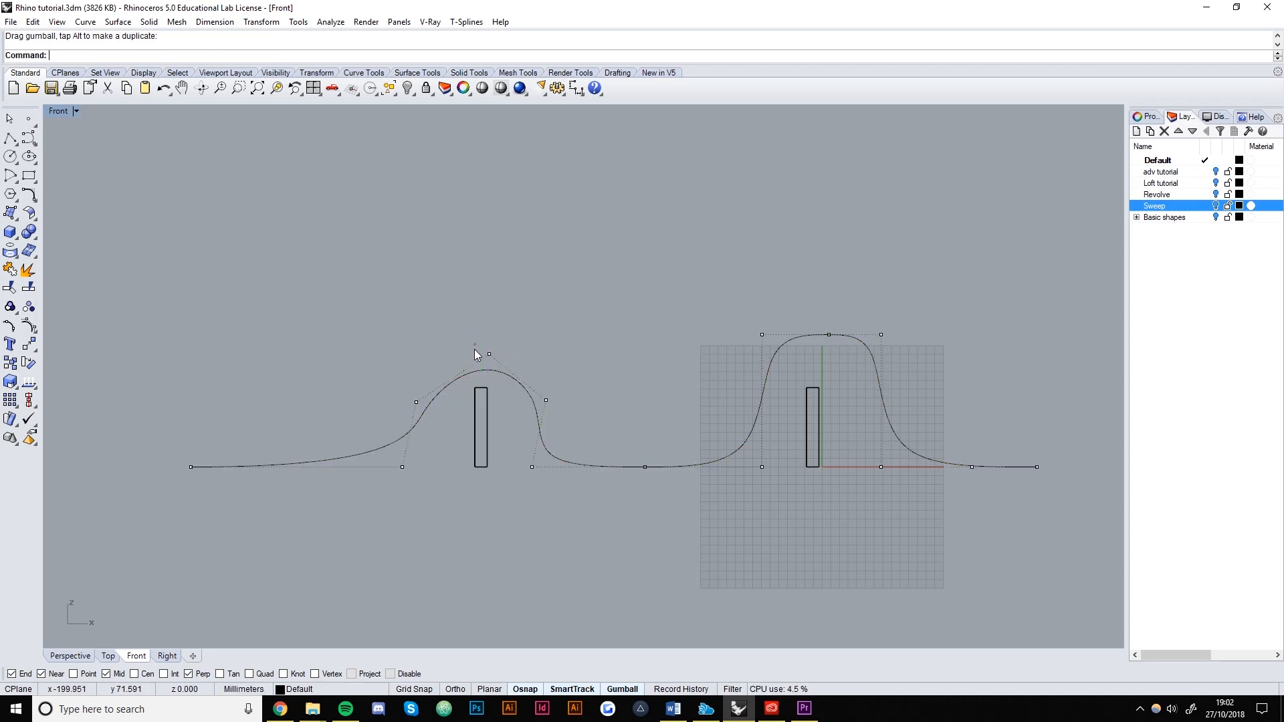
pyautogui.moveTo(438, 361); pyautogui.dragTo(593, 424)
pyautogui.moveTo(483, 341); pyautogui.dragTo(483, 345)
pyautogui.moveTo(525, 383); pyautogui.dragTo(518, 383)
pyautogui.press('Escape')
# Adjust the lower control point left of the first wall slightly down and right.
pyautogui.click(410, 406)
pyautogui.moveTo(410, 375); pyautogui.dragTo(410, 382)
pyautogui.click(405, 466)
pyautogui.click(380, 512)
pyautogui.click(402, 426)
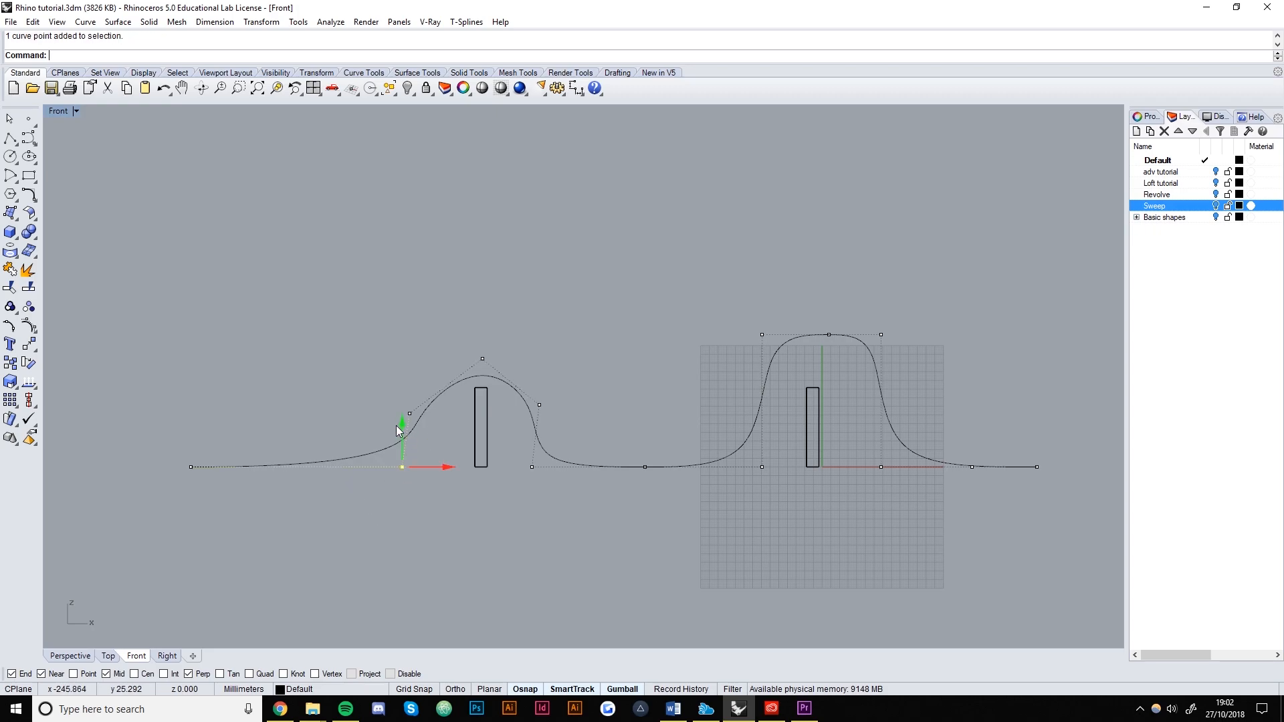
pyautogui.moveTo(446, 467)
pyautogui.mouseDown()
pyautogui.moveTo(490, 470)
pyautogui.moveTo(460, 473)
pyautogui.mouseUp()
pyautogui.moveTo(416, 426); pyautogui.dragTo(417, 431)
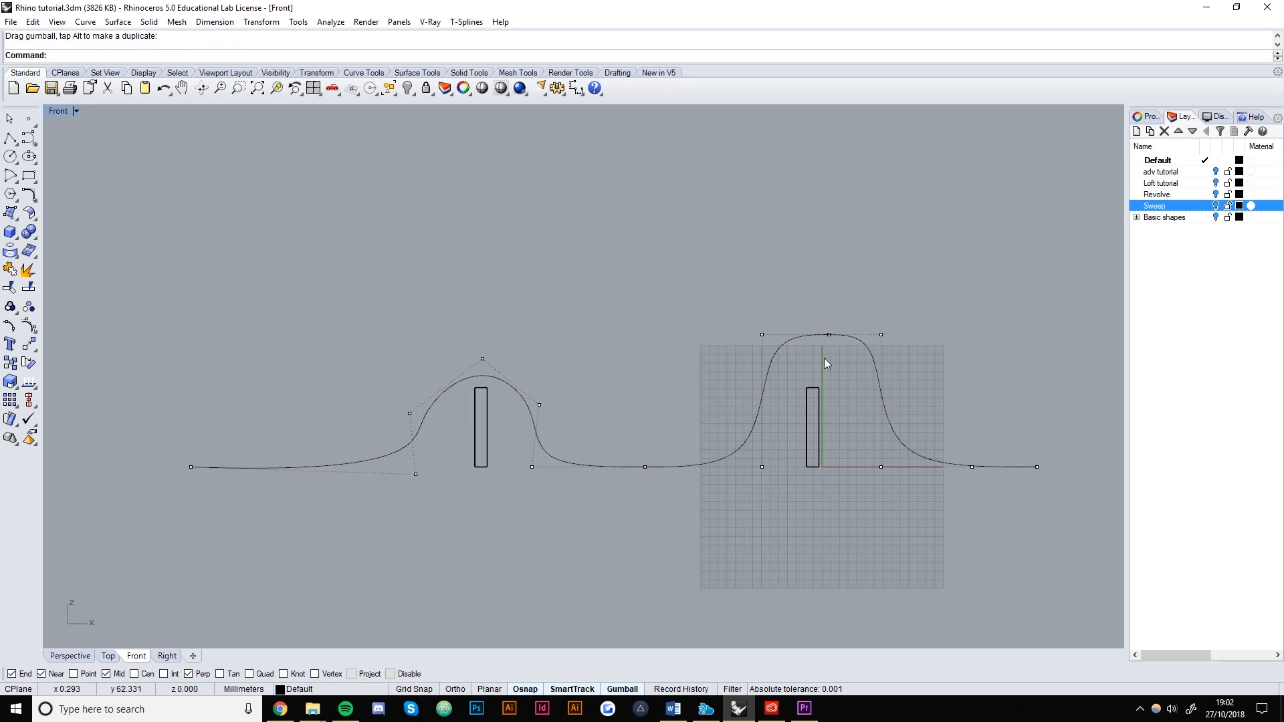
# Reshape the second hump into a smooth bell centred over the right slab wall.
pyautogui.click(762, 335)
pyautogui.moveTo(763, 291); pyautogui.dragTo(752, 350)
pyautogui.click(881, 334)
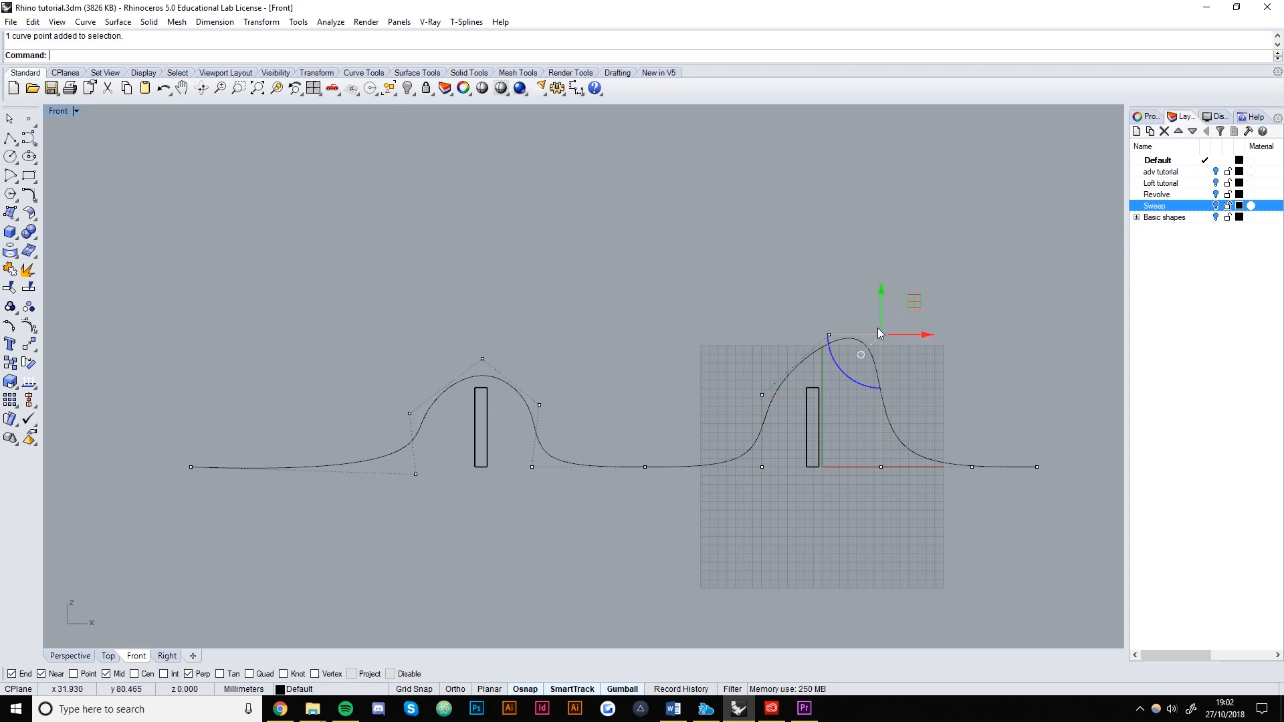
pyautogui.moveTo(882, 292); pyautogui.dragTo(883, 381)
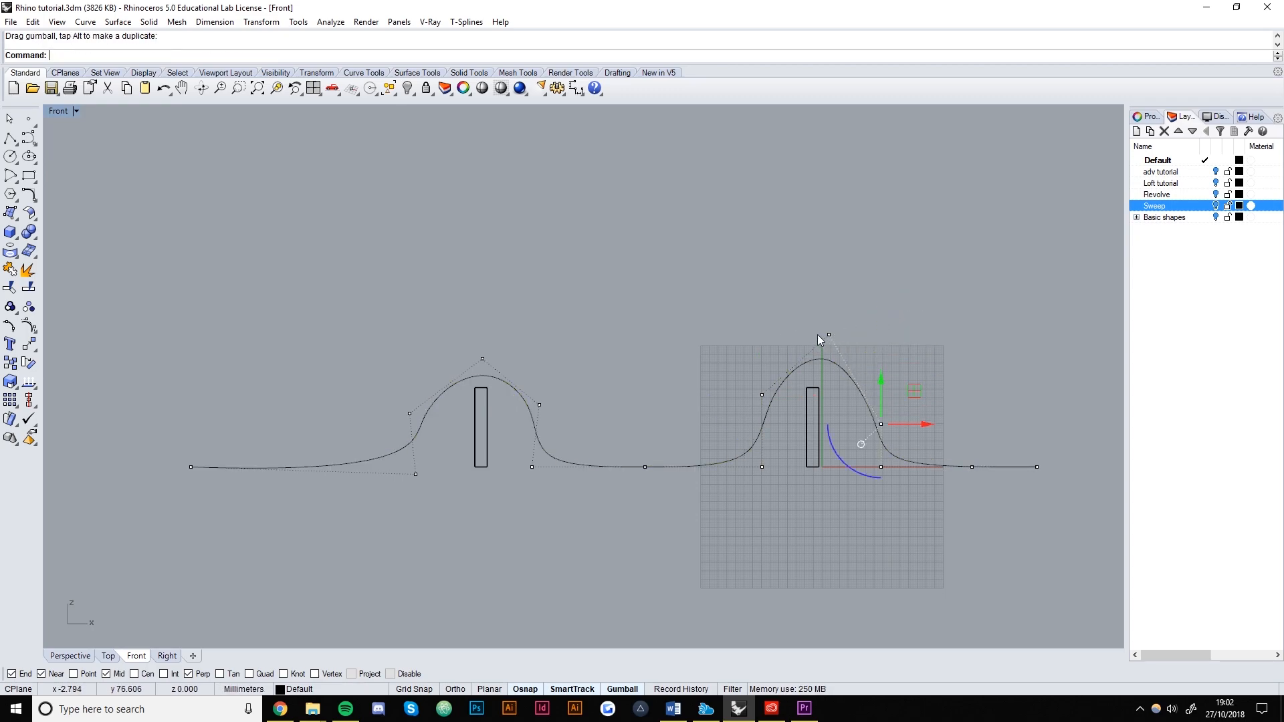
pyautogui.click(829, 336)
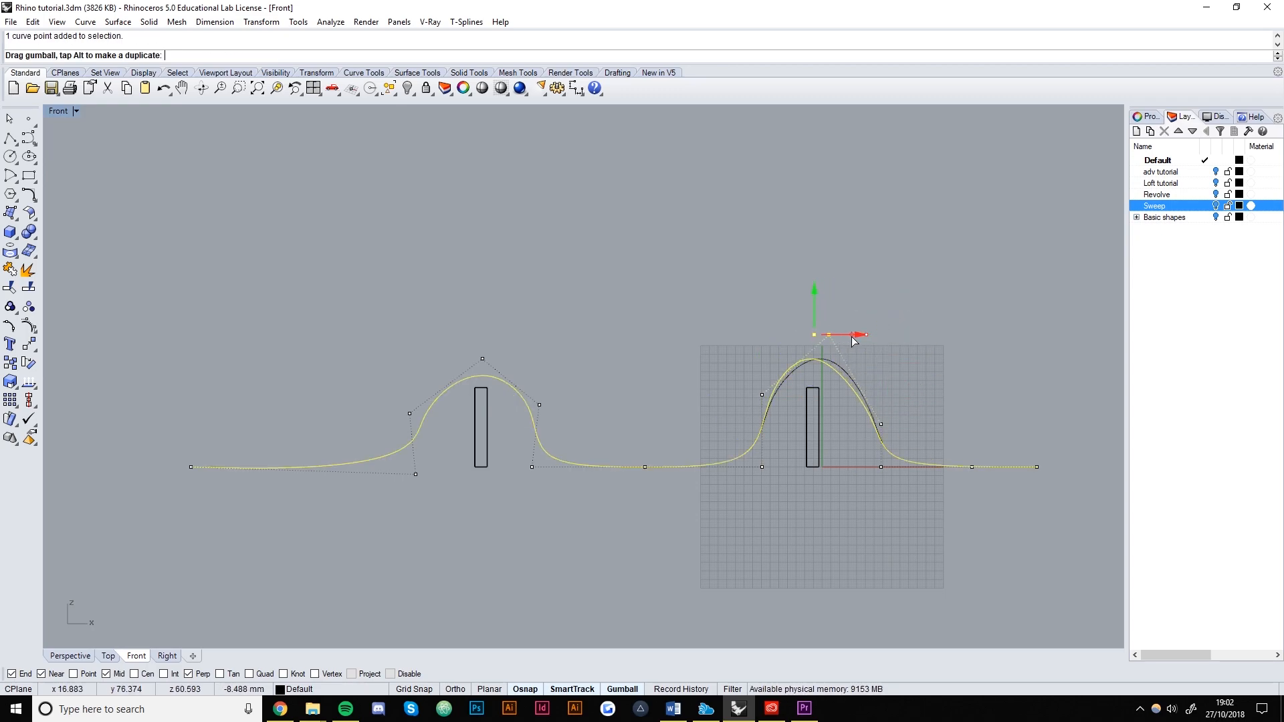
pyautogui.moveTo(859, 341); pyautogui.dragTo(864, 341)
pyautogui.click(761, 467)
pyautogui.moveTo(813, 464); pyautogui.dragTo(784, 472)
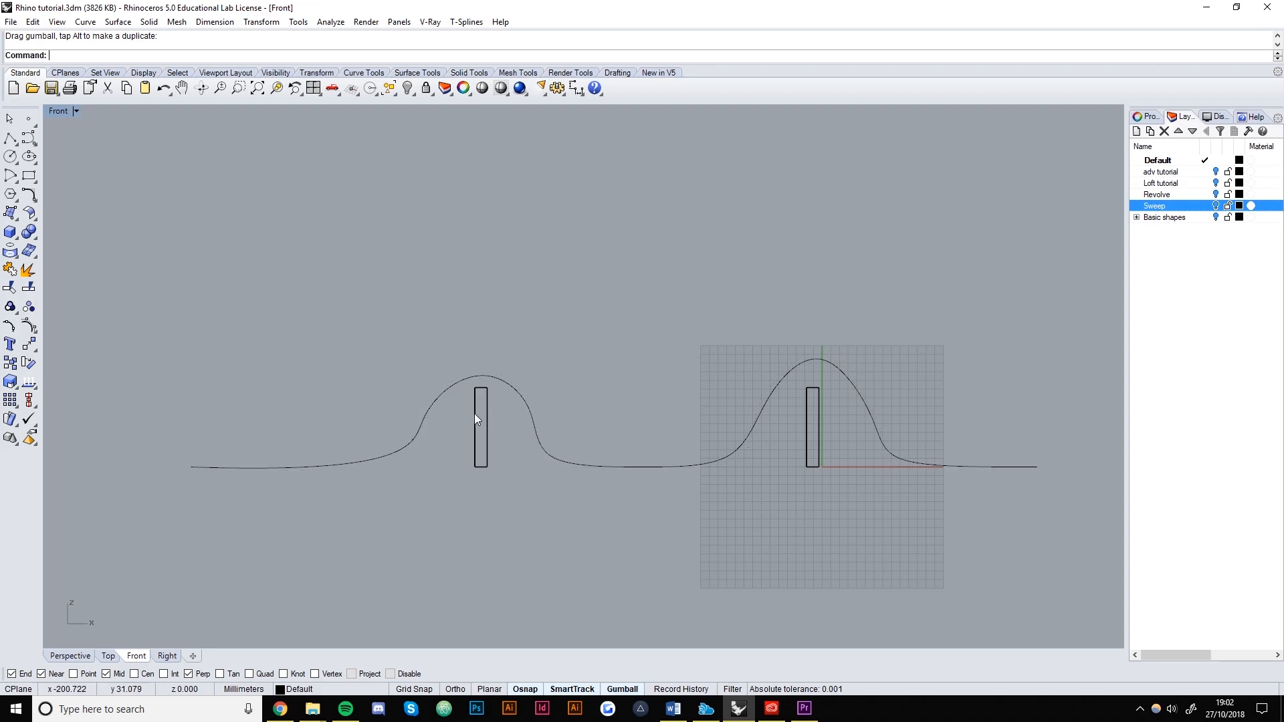
pyautogui.scroll(-5, 484, 415)
pyautogui.scroll(4, 571, 446)
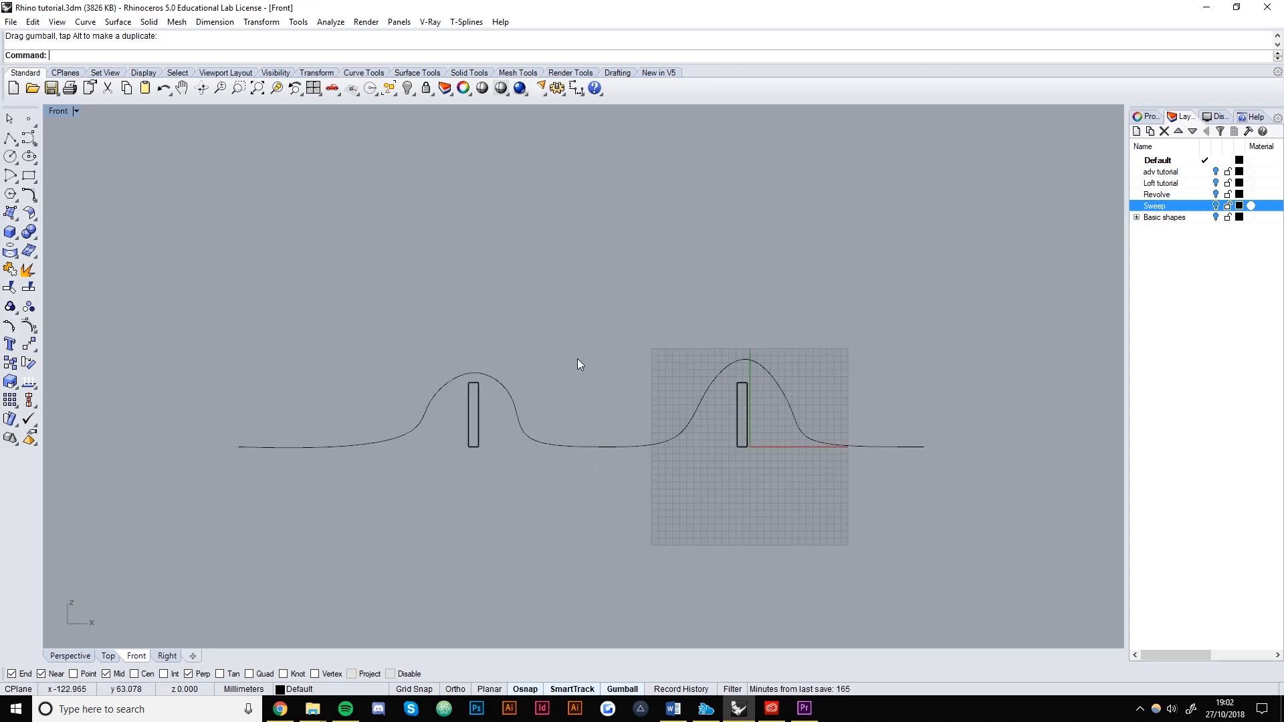
# Inspect both walls in Perspective and select the wavy rail curve.
pyautogui.click(63, 657)
pyautogui.moveTo(553, 431); pyautogui.dragTo(622, 442, button='right')
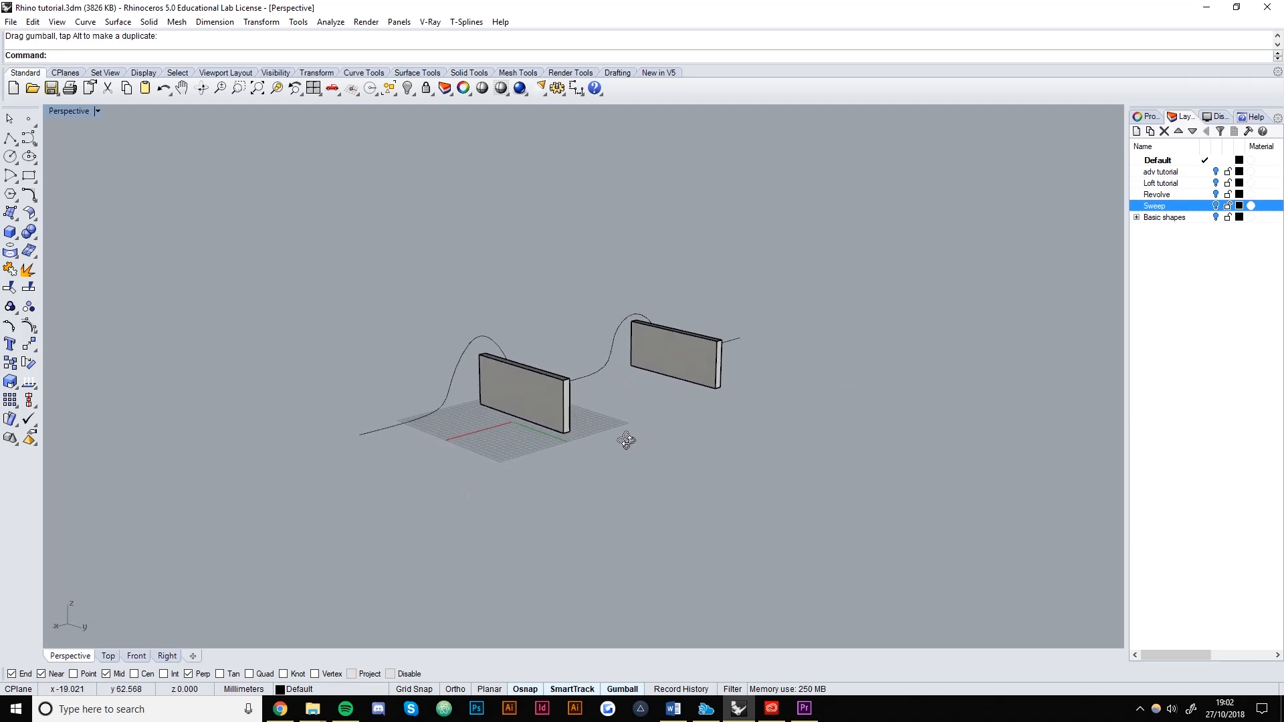
pyautogui.click(462, 352)
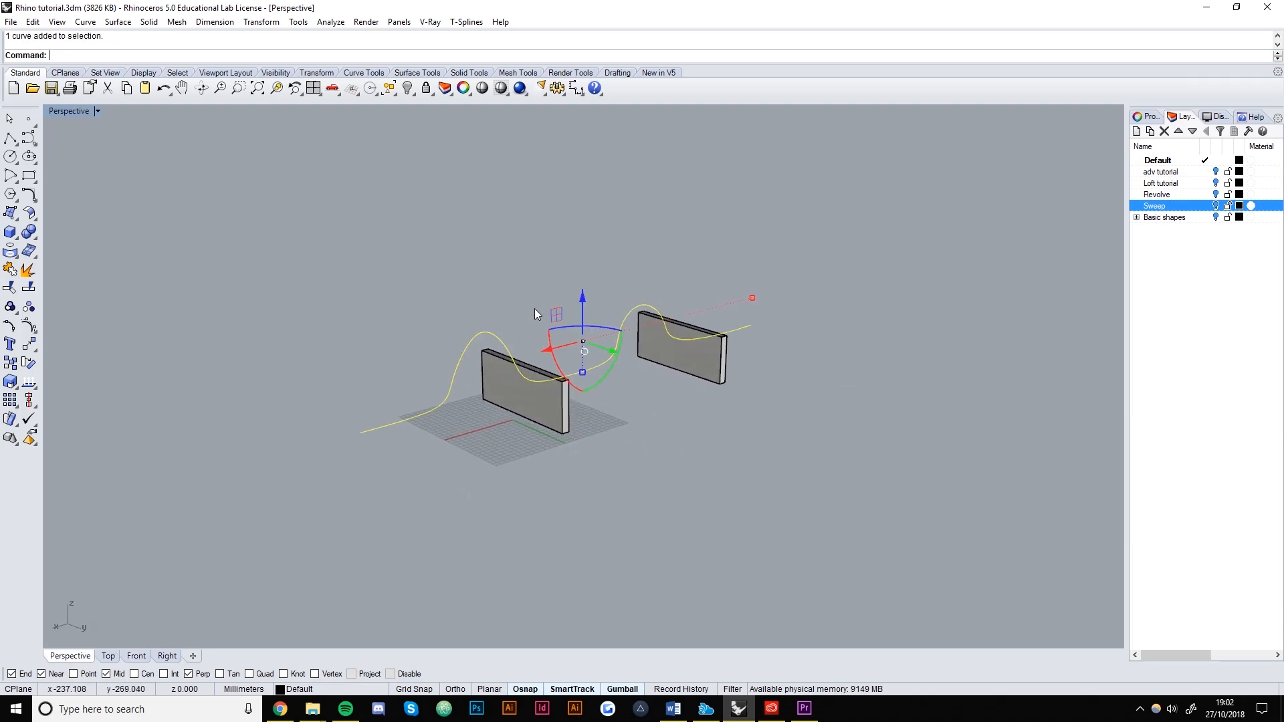
pyautogui.moveTo(579, 316); pyautogui.dragTo(448, 541, button='right')
pyautogui.scroll(9, 545, 410)
pyautogui.moveTo(545, 411); pyautogui.dragTo(621, 456, button='right')
pyautogui.click(674, 415)
pyautogui.scroll(-5, 621, 456)
pyautogui.click(733, 420)
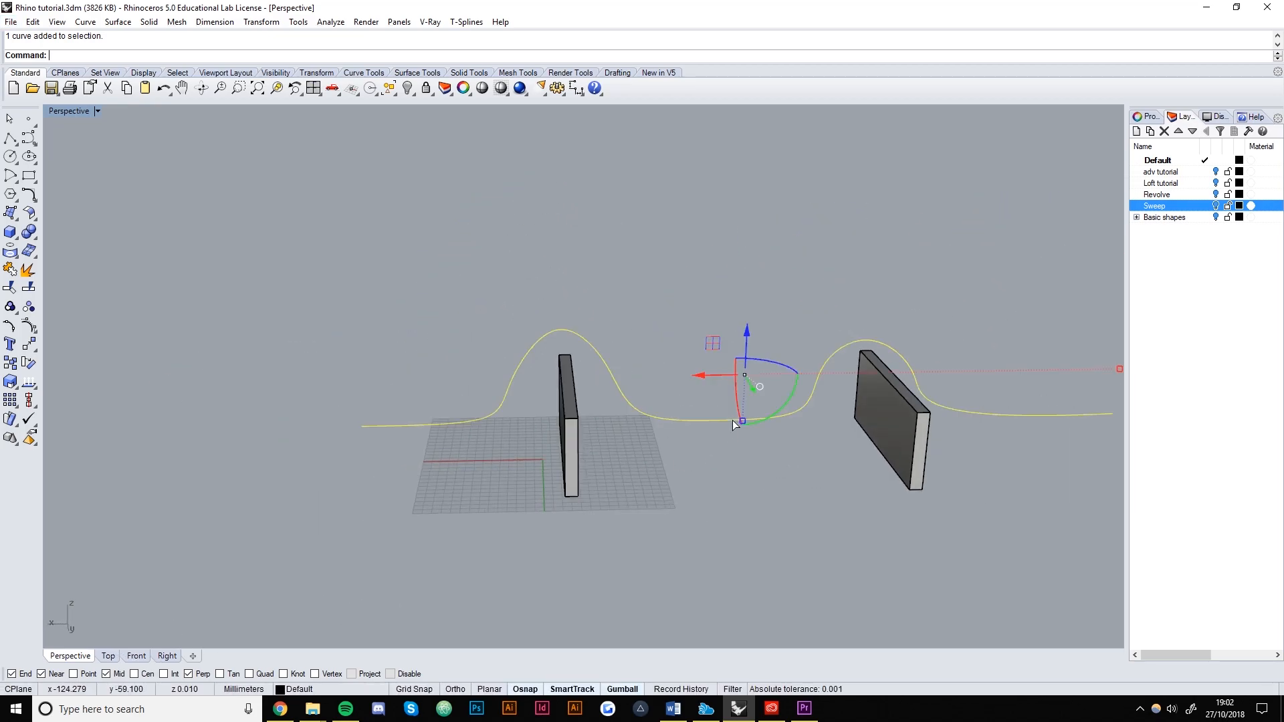
# Start Offset on the curve and try a two-point distance of 179.917.
pyautogui.write('set')
pyautogui.press('Return')
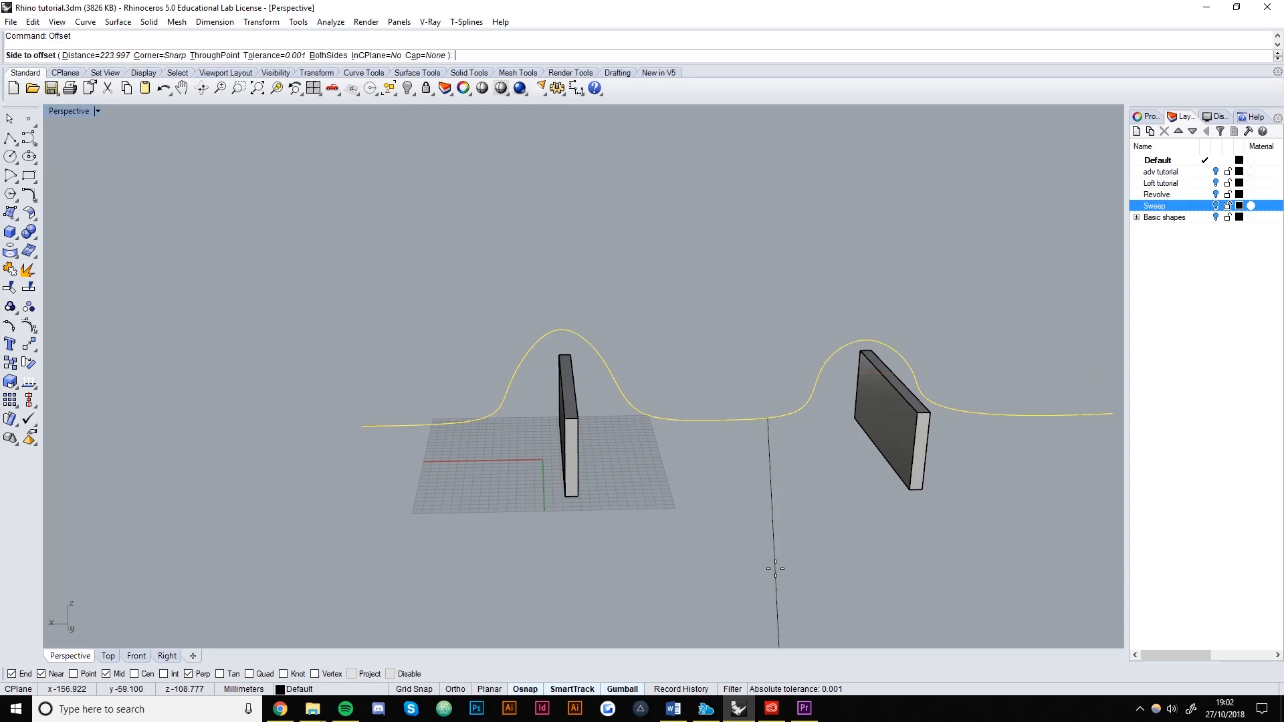
pyautogui.scroll(-4, 646, 301)
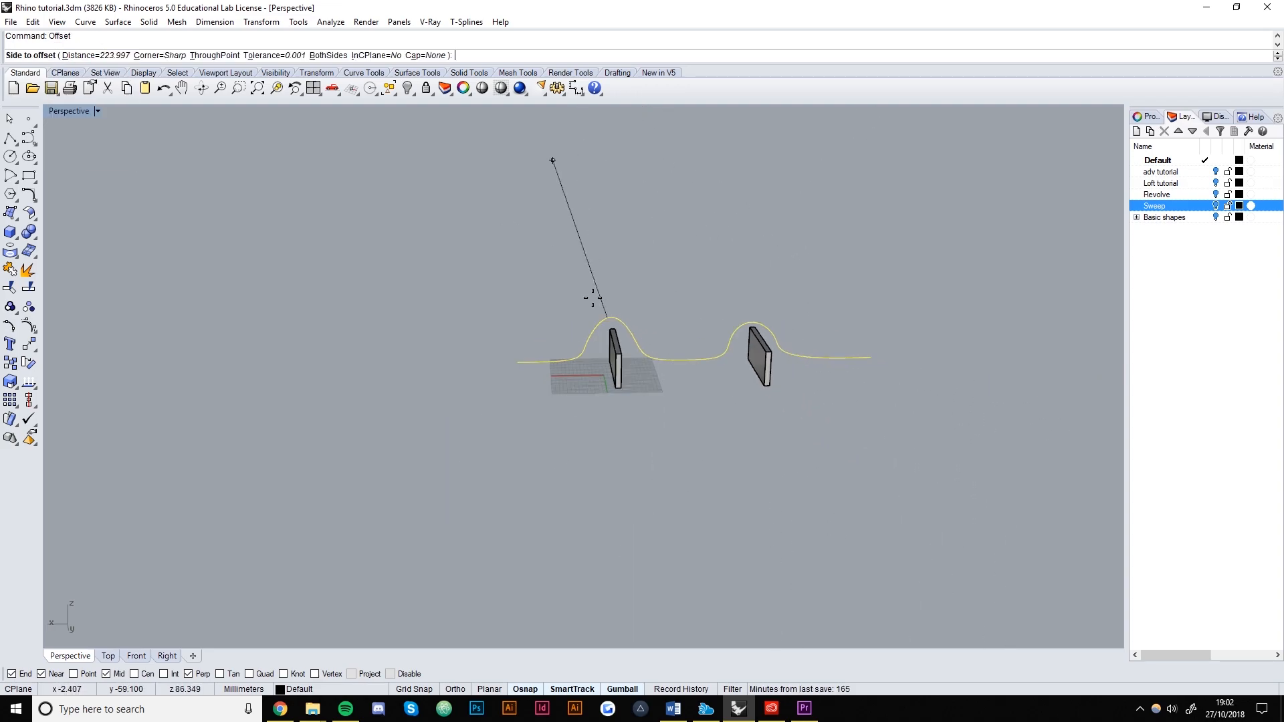
pyautogui.click(69, 56)
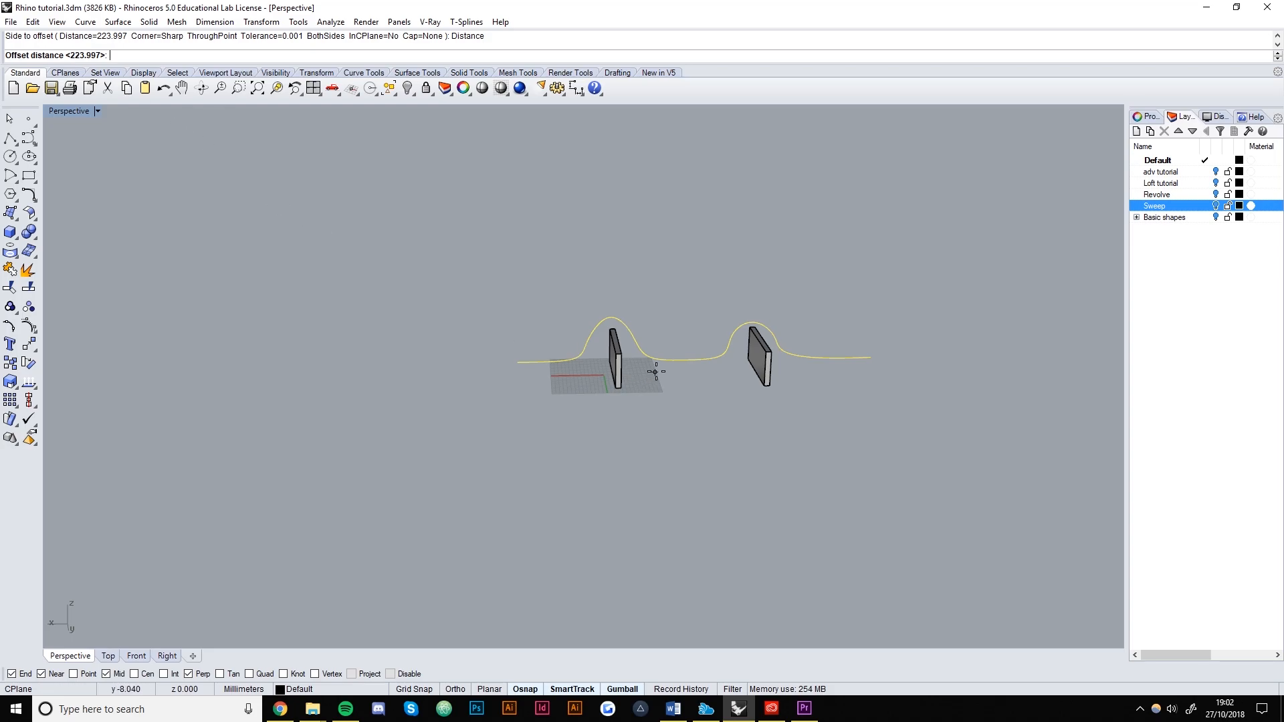
pyautogui.click(678, 359)
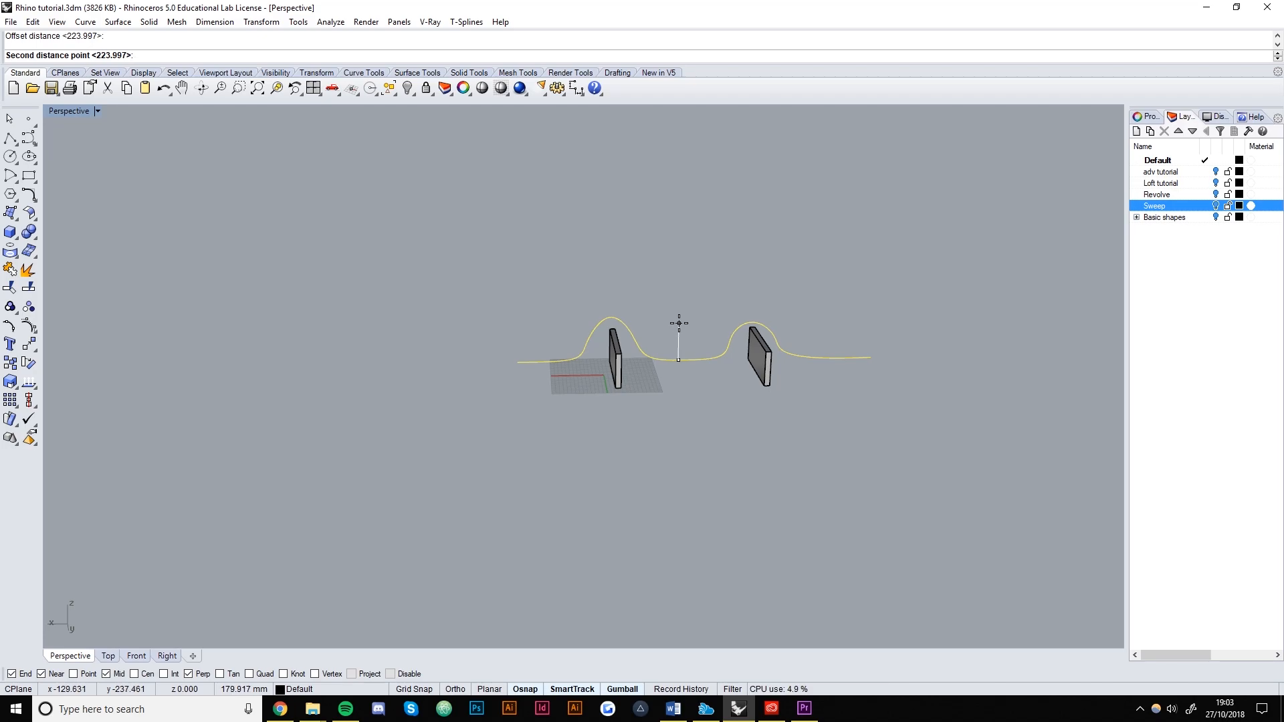
pyautogui.click(678, 324)
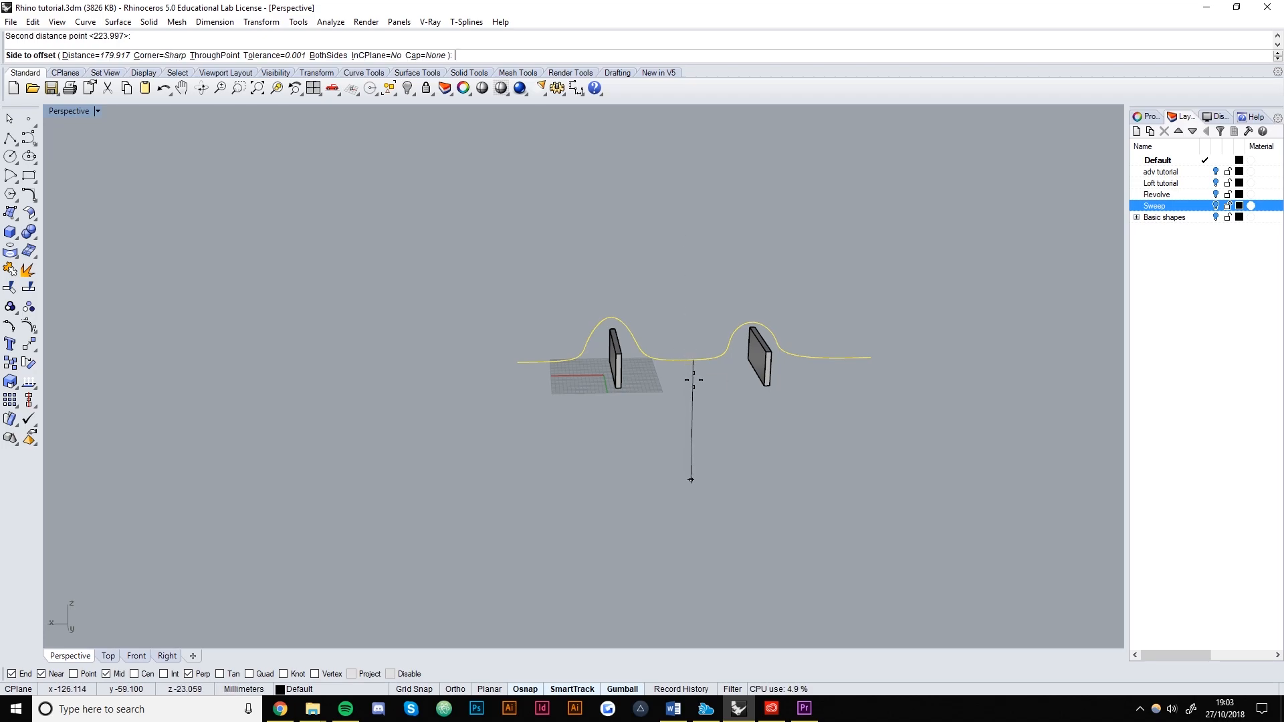
# Reset the distance by two points in Front view and offset the curve upward about 80.849 mm.
pyautogui.click(94, 56)
pyautogui.click(137, 656)
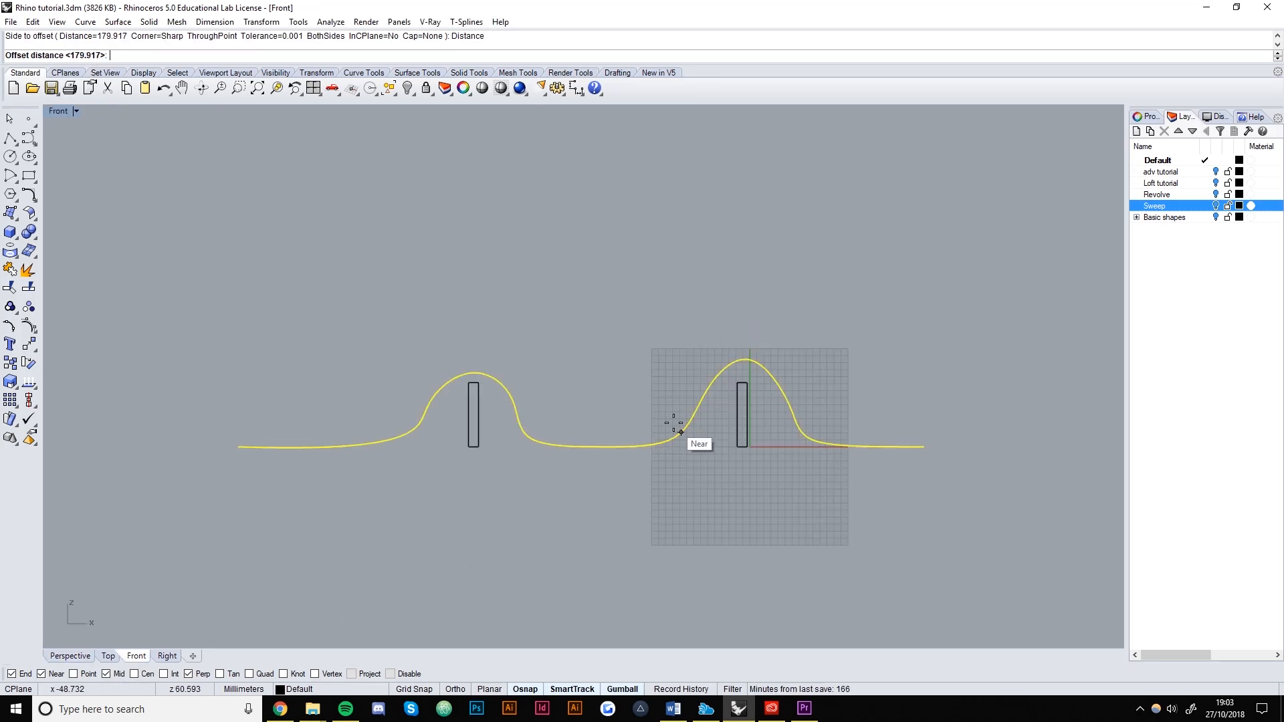
pyautogui.click(603, 446)
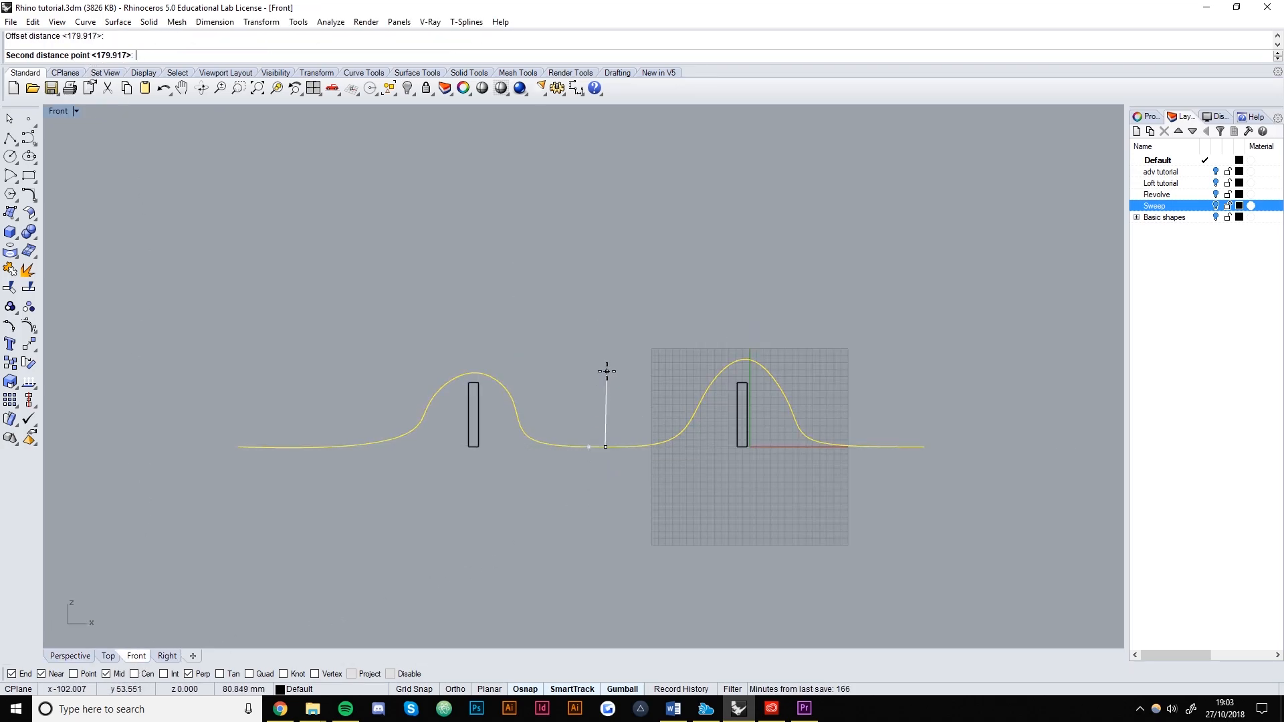
pyautogui.click(607, 371)
pyautogui.click(355, 331)
pyautogui.click(410, 528)
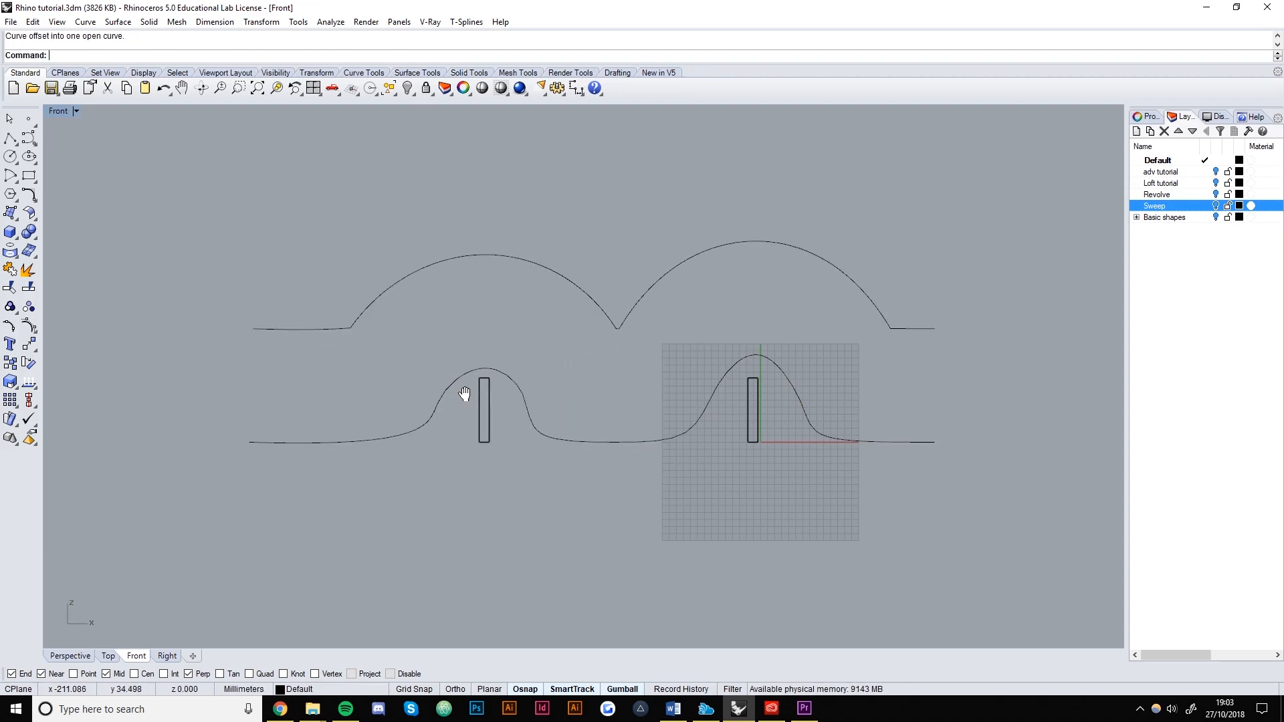
# Inspect the new upper offset curve by selecting and zooming around it.
pyautogui.click(564, 277)
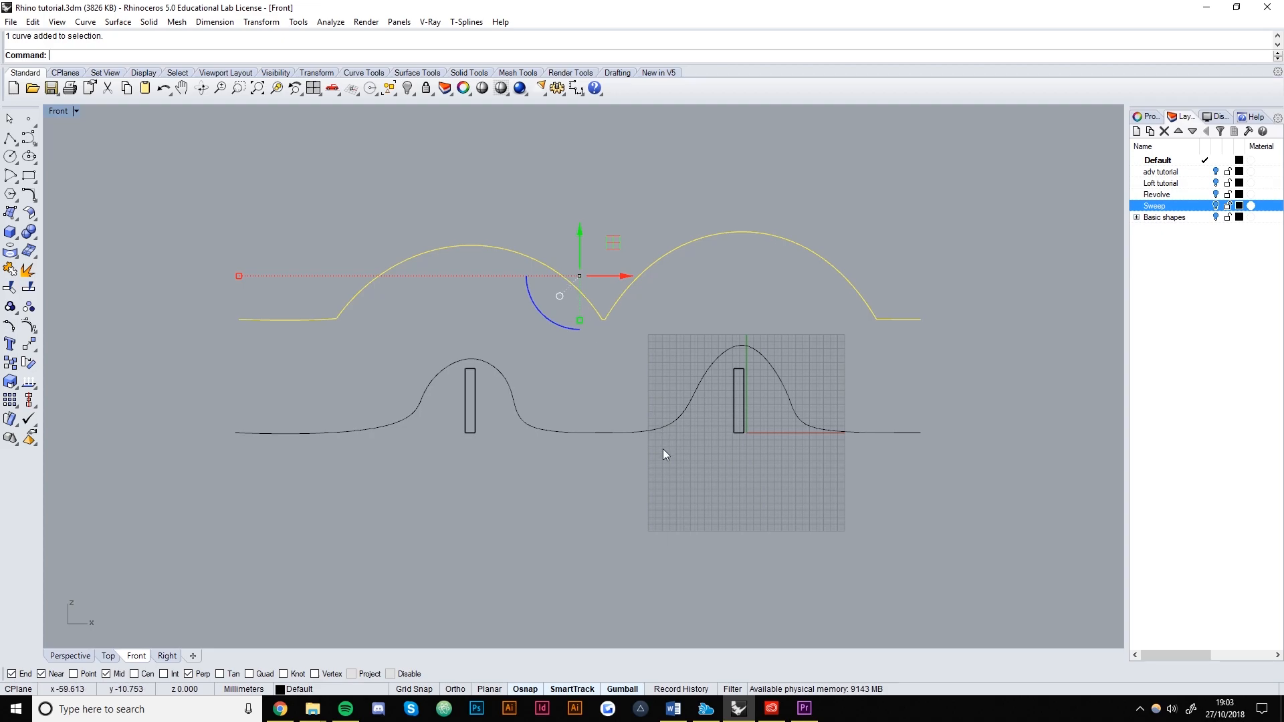
pyautogui.scroll(5, 606, 309)
pyautogui.scroll(-5, 584, 357)
pyautogui.scroll(8, 741, 412)
pyautogui.scroll(-8, 628, 401)
pyautogui.click(631, 401)
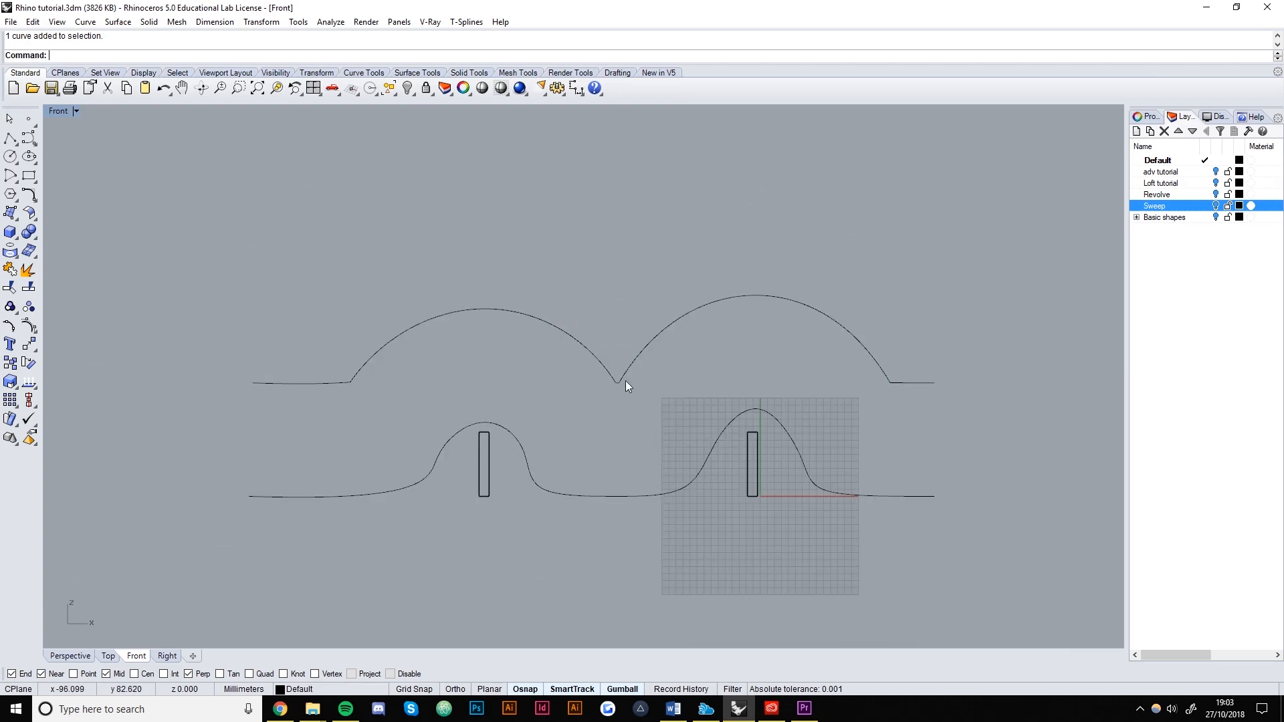
# In Perspective, start a Rectangle using the 3Point option.
pyautogui.click(70, 656)
pyautogui.moveTo(468, 461)
pyautogui.mouseDown(button='right')
pyautogui.moveTo(637, 381)
pyautogui.moveTo(519, 410)
pyautogui.moveTo(469, 358)
pyautogui.moveTo(486, 495)
pyautogui.moveTo(597, 431)
pyautogui.moveTo(479, 438)
pyautogui.mouseUp(button='right')
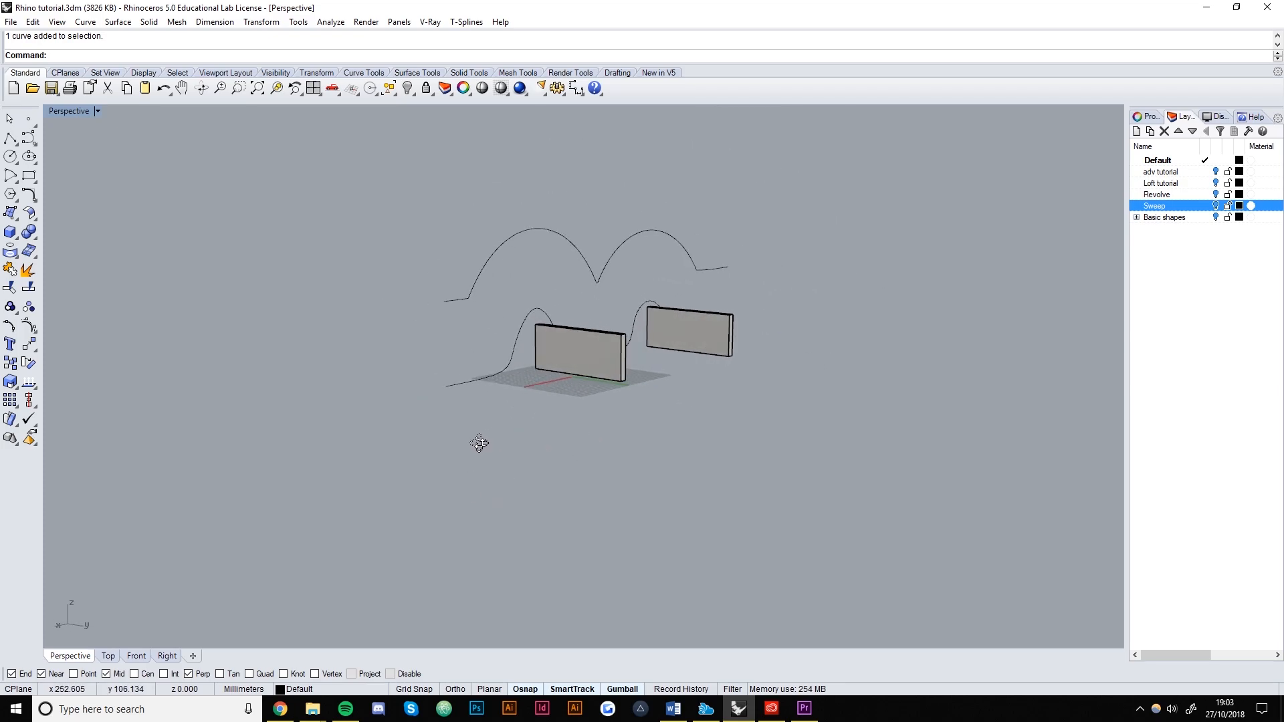
pyautogui.click(29, 176)
pyautogui.click(115, 55)
# Draw a thin upright rectangle from the lower curve's left end to the upper curve's end, width set in Top view.
pyautogui.click(446, 386)
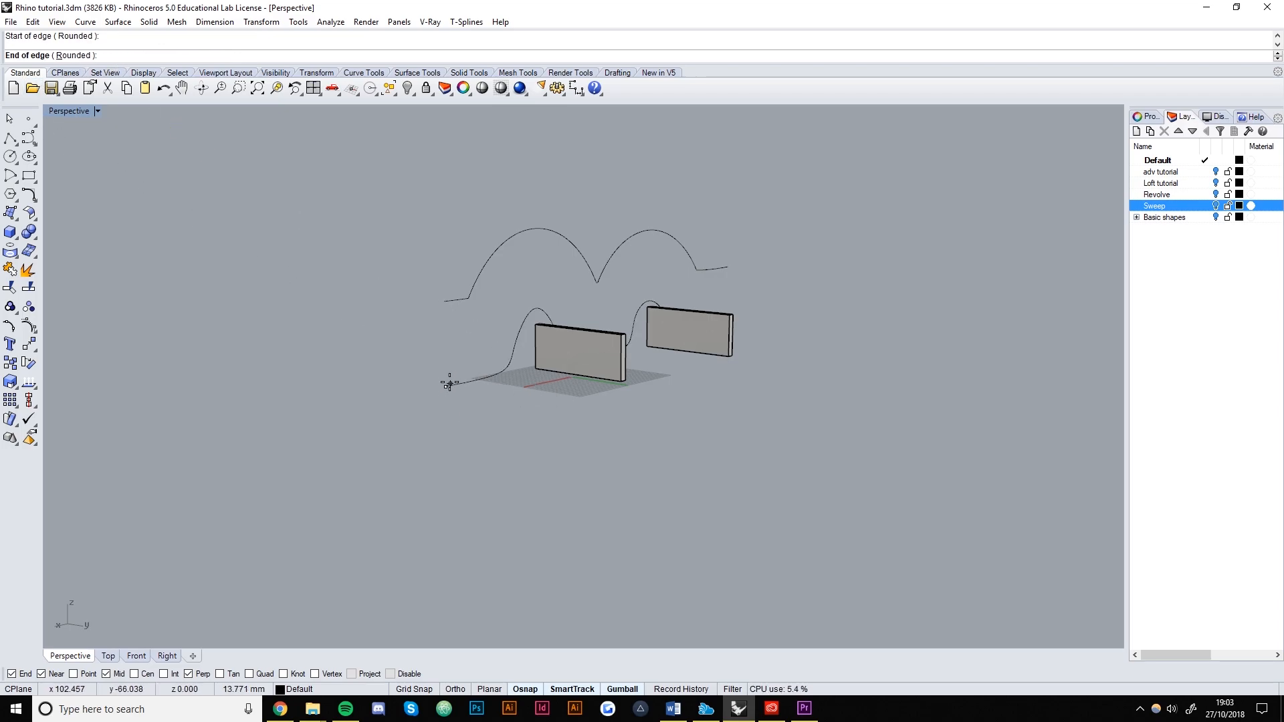
pyautogui.click(448, 295)
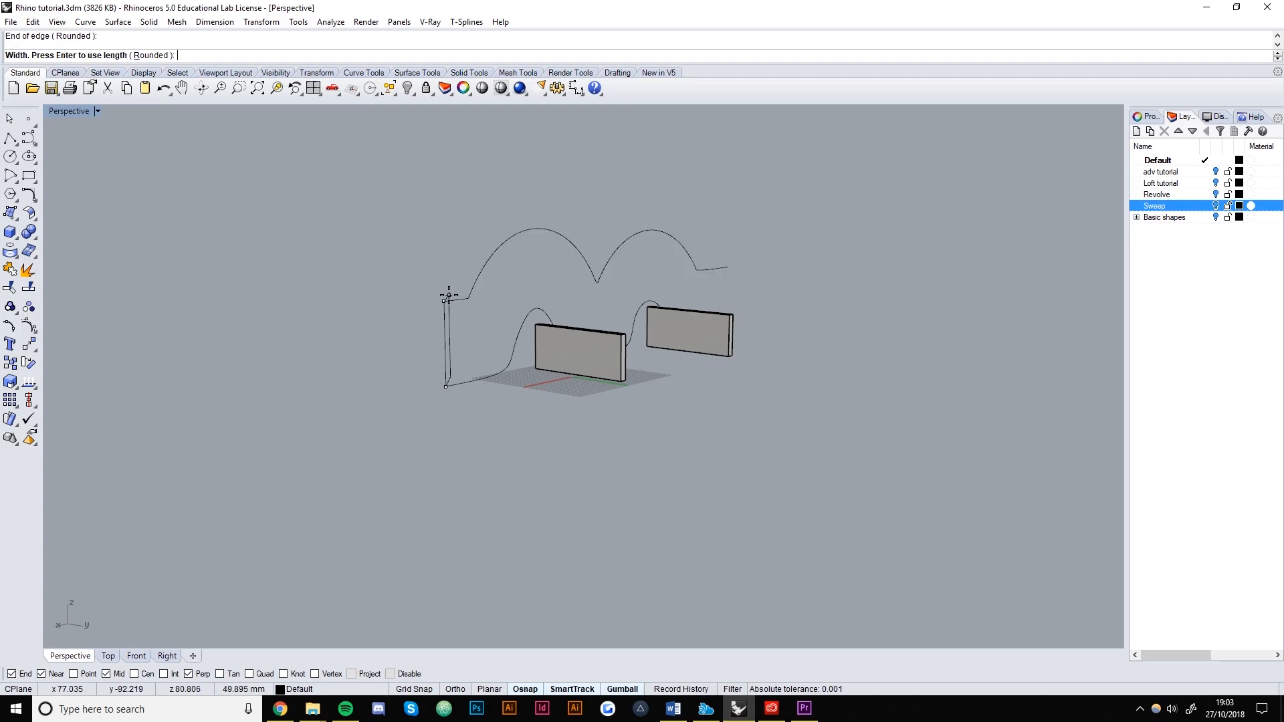
pyautogui.click(108, 656)
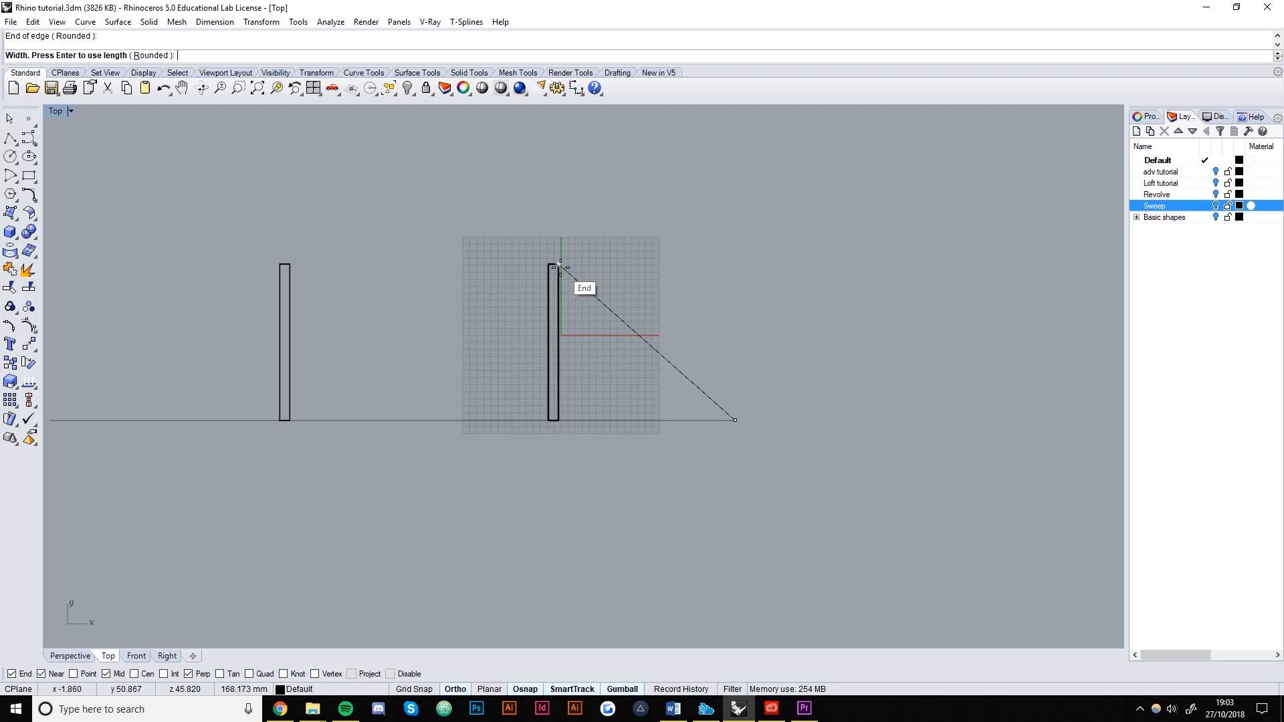
pyautogui.click(730, 268)
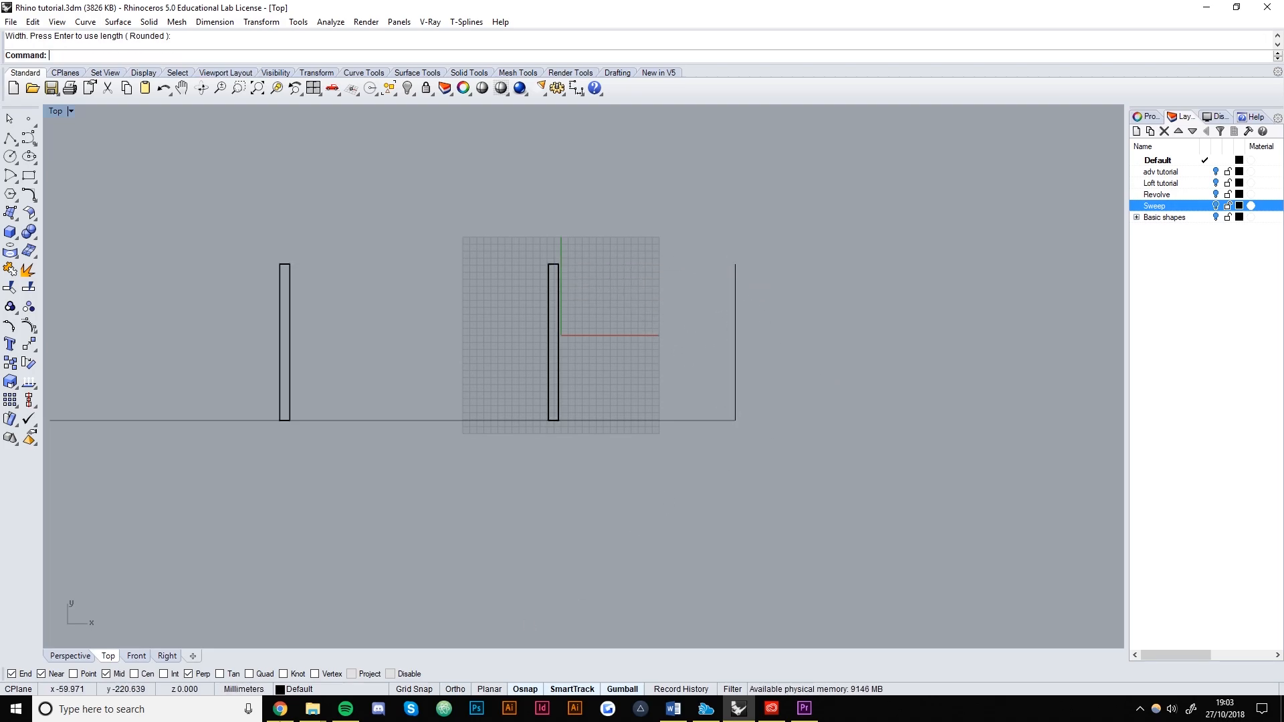
pyautogui.click(70, 656)
pyautogui.moveTo(739, 453)
pyautogui.mouseDown(button='right')
pyautogui.moveTo(576, 450)
pyautogui.moveTo(722, 435)
pyautogui.mouseUp(button='right')
pyautogui.scroll(5, 547, 358)
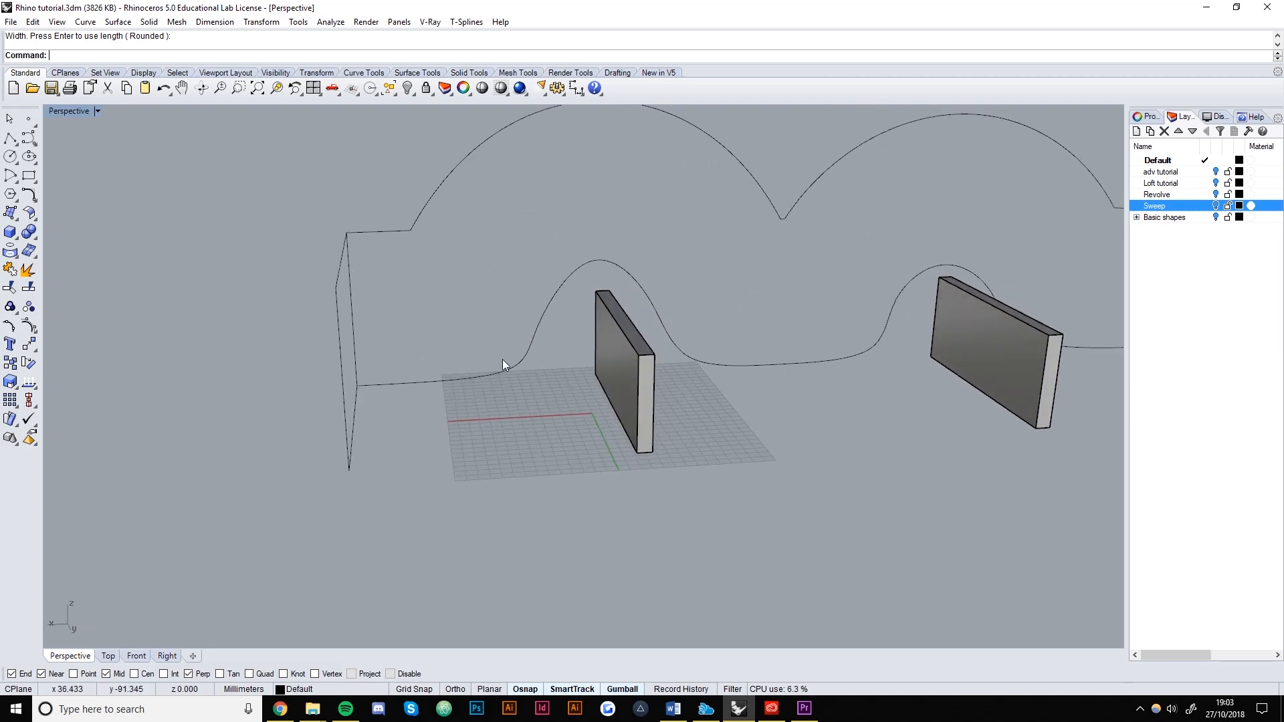
pyautogui.scroll(-2, 492, 370)
pyautogui.click(516, 354)
pyautogui.click(507, 326)
pyautogui.click(450, 231)
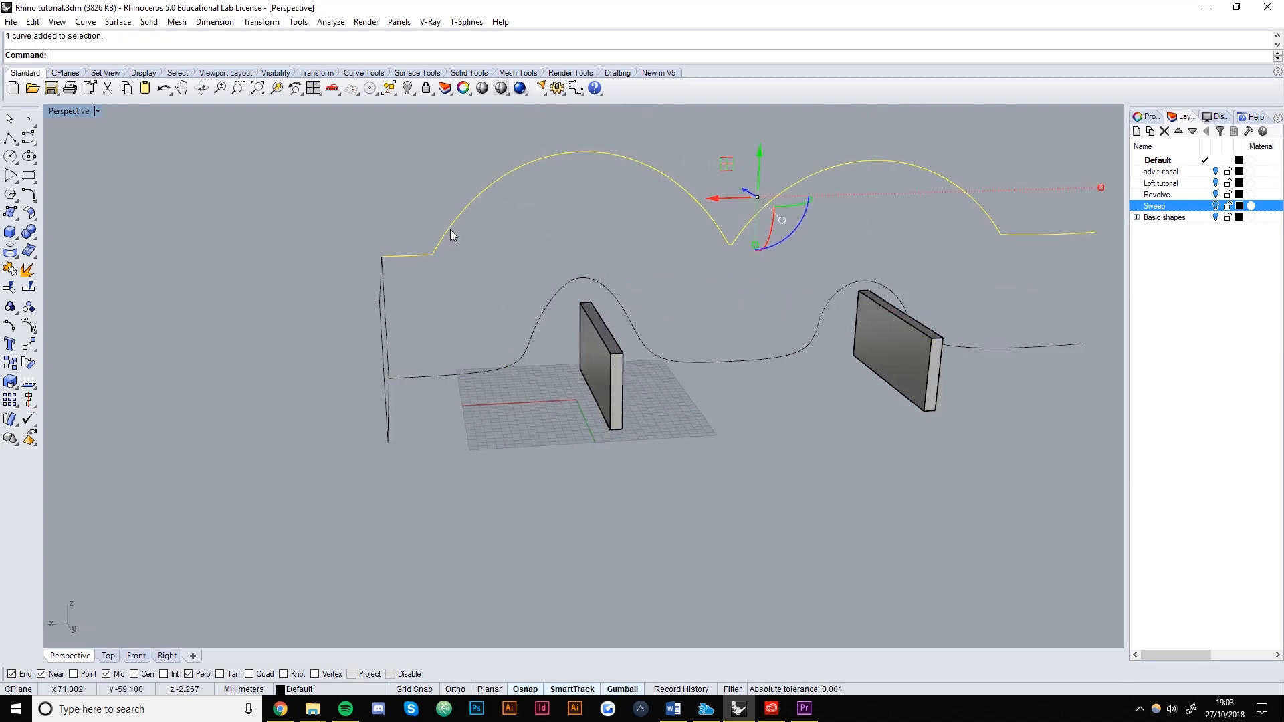
pyautogui.click(514, 426)
pyautogui.moveTo(513, 426); pyautogui.dragTo(449, 437, button='right')
pyautogui.click(444, 418)
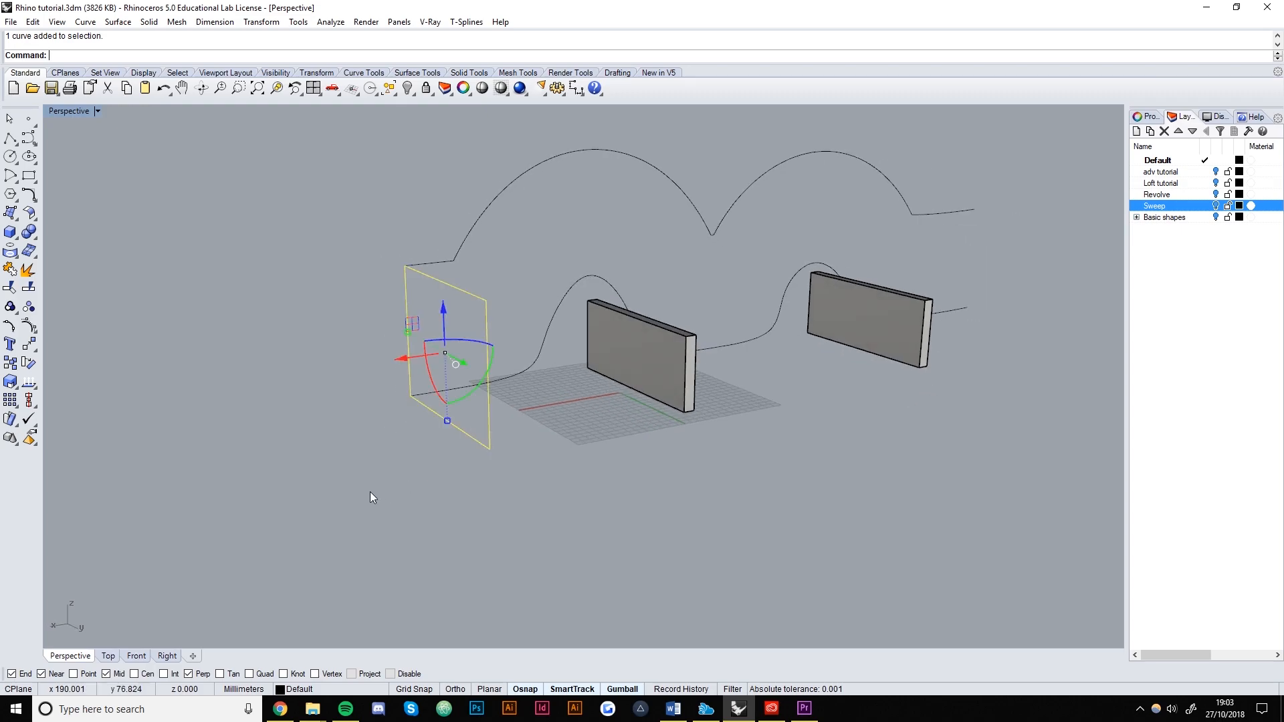
pyautogui.click(629, 475)
pyautogui.moveTo(628, 475); pyautogui.dragTo(565, 472, button='right')
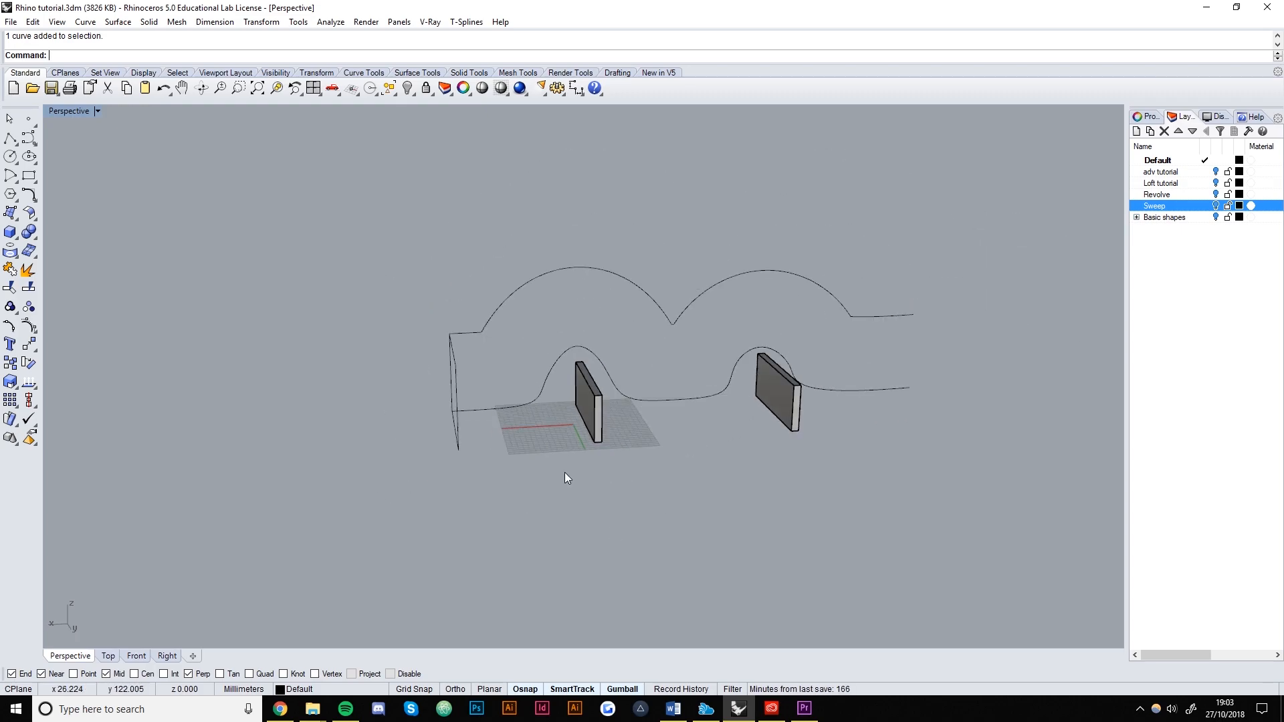
pyautogui.click(512, 405)
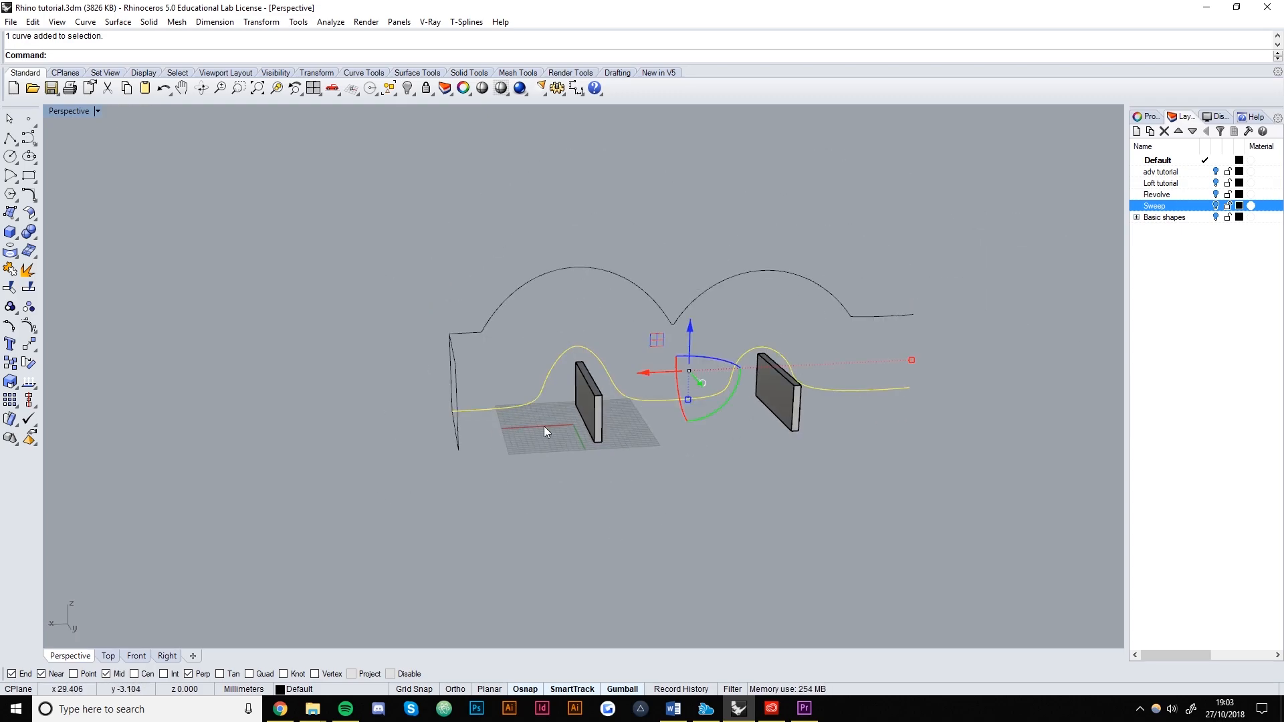
pyautogui.moveTo(535, 386); pyautogui.dragTo(492, 415, button='right')
pyautogui.click(467, 341)
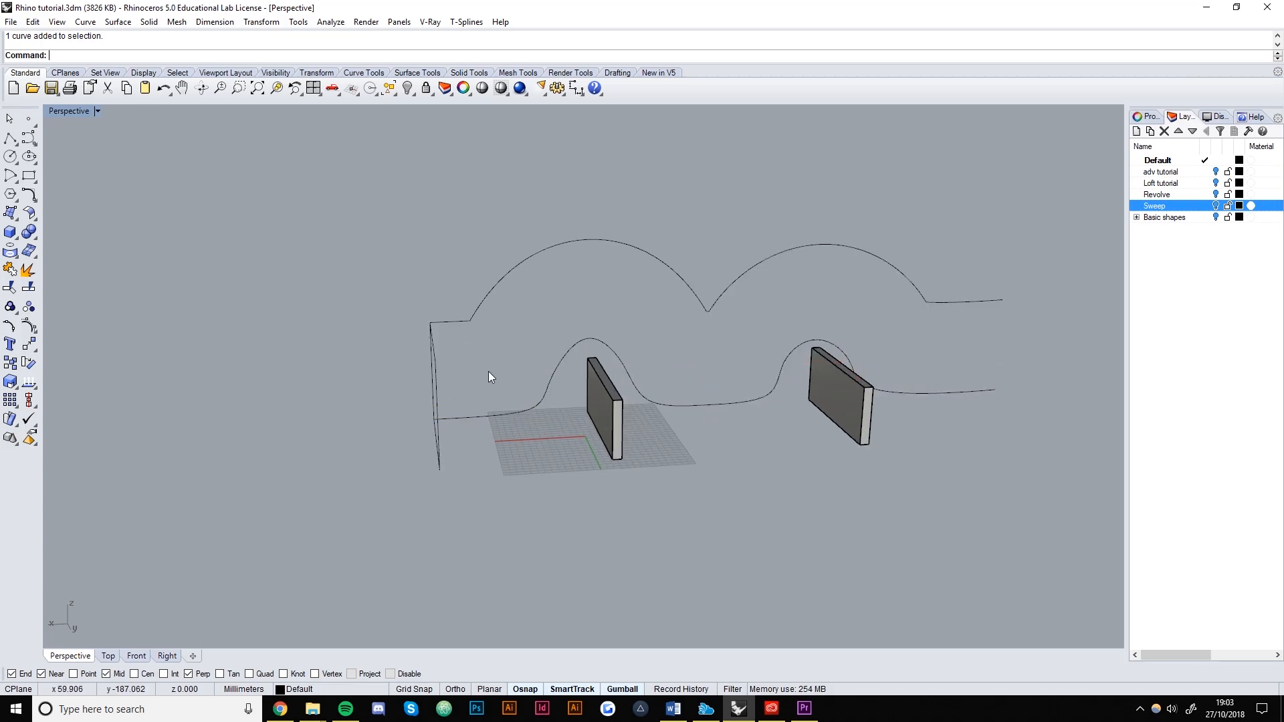
# Run Sweep2 with the lower and upper wavy curves as rails and the rectangle as cross section.
pyautogui.write('Sweep2')
pyautogui.press('Return')
pyautogui.click(499, 416)
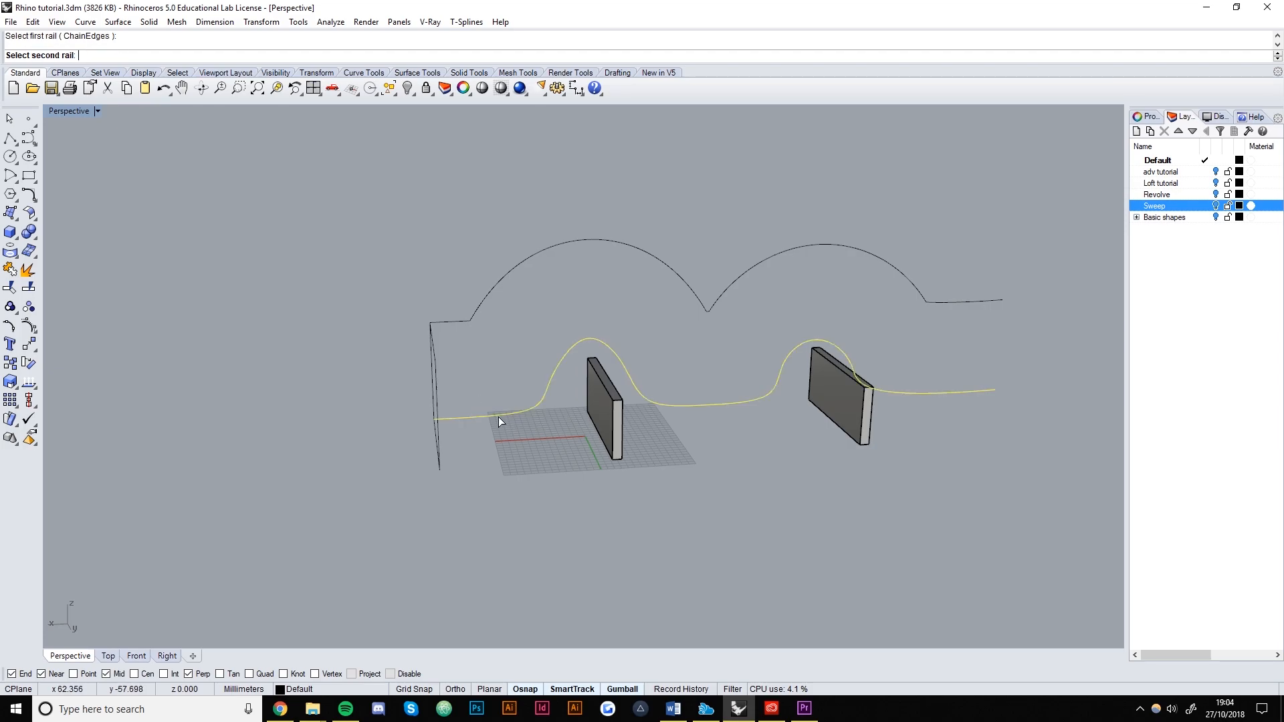
pyautogui.click(484, 293)
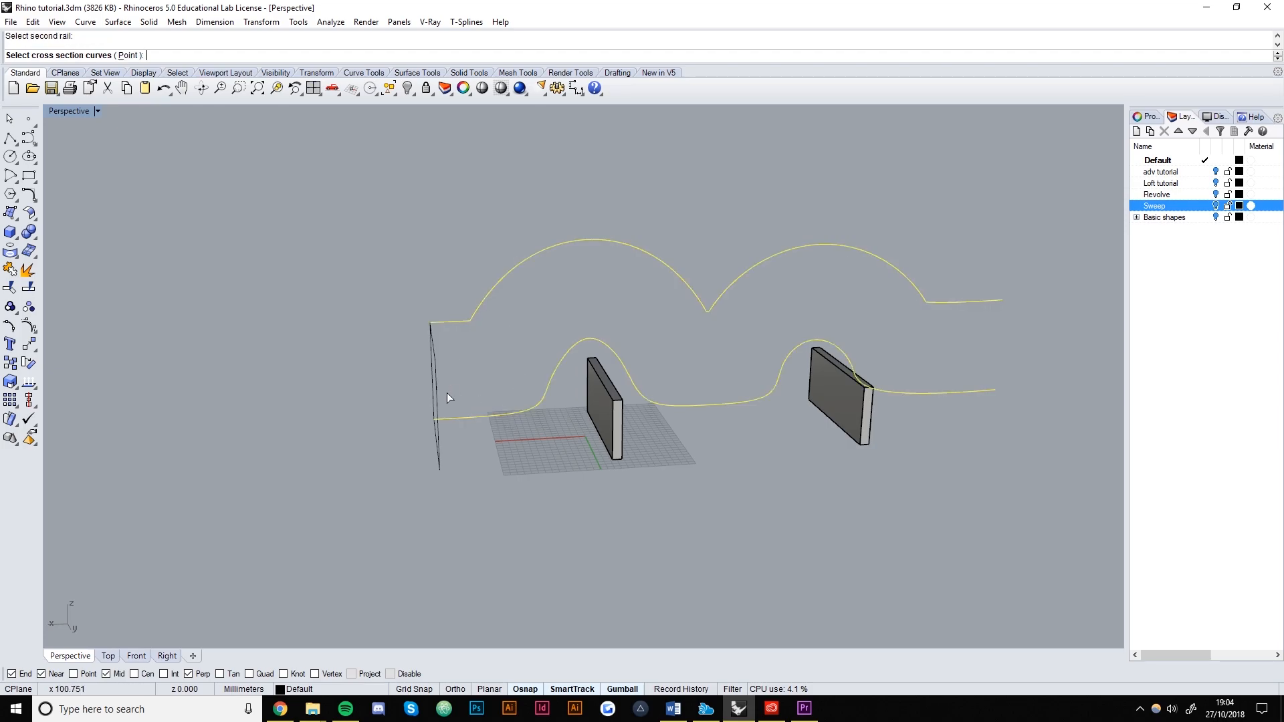
pyautogui.click(436, 398)
pyautogui.moveTo(436, 398); pyautogui.dragTo(527, 448, button='right')
pyautogui.press('Return')
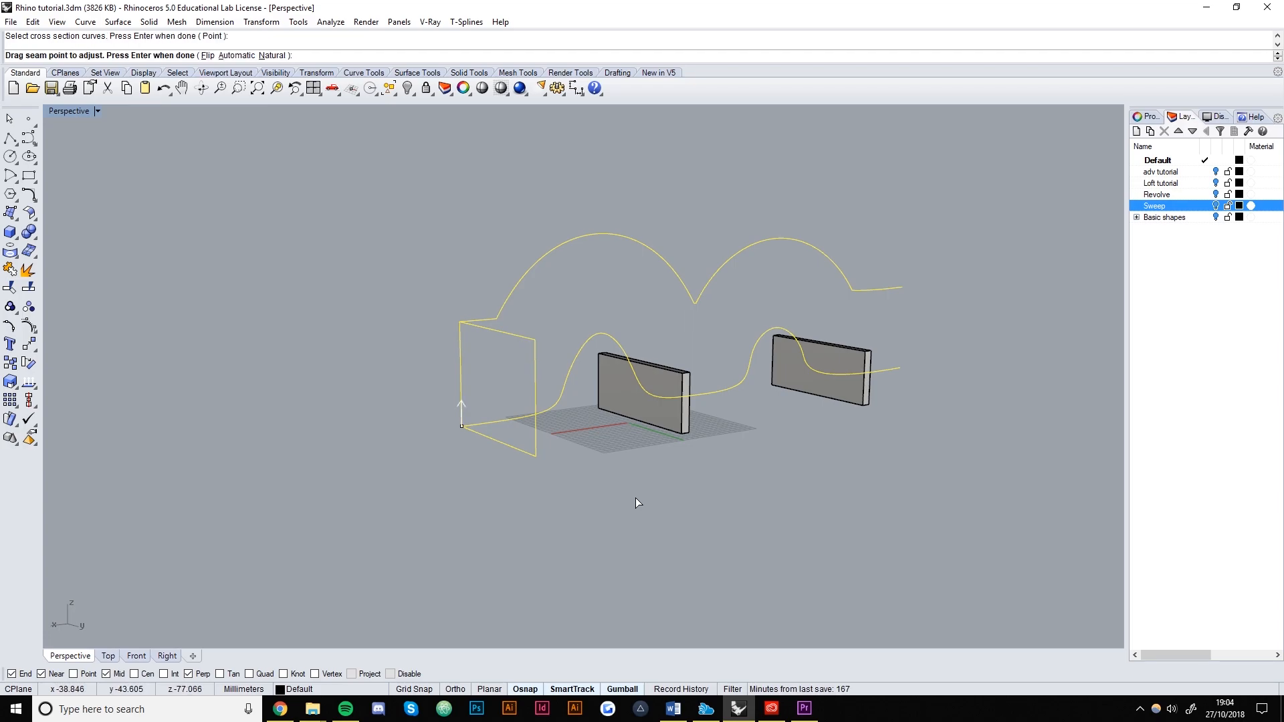
pyautogui.press('Return')
pyautogui.moveTo(1017, 330); pyautogui.dragTo(336, 207)
pyautogui.moveTo(636, 335); pyautogui.dragTo(685, 351, button='right')
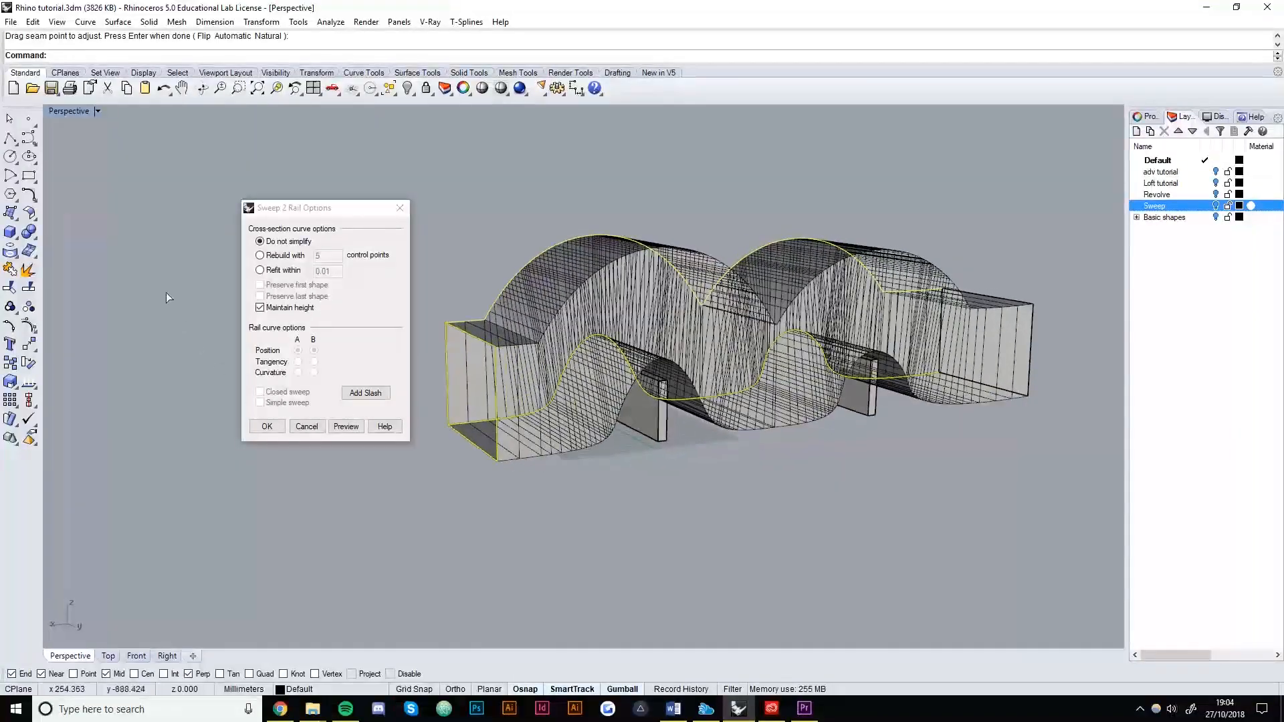
# Preview the sweep with cross sections rebuilt to 5 control points.
pyautogui.click(267, 256)
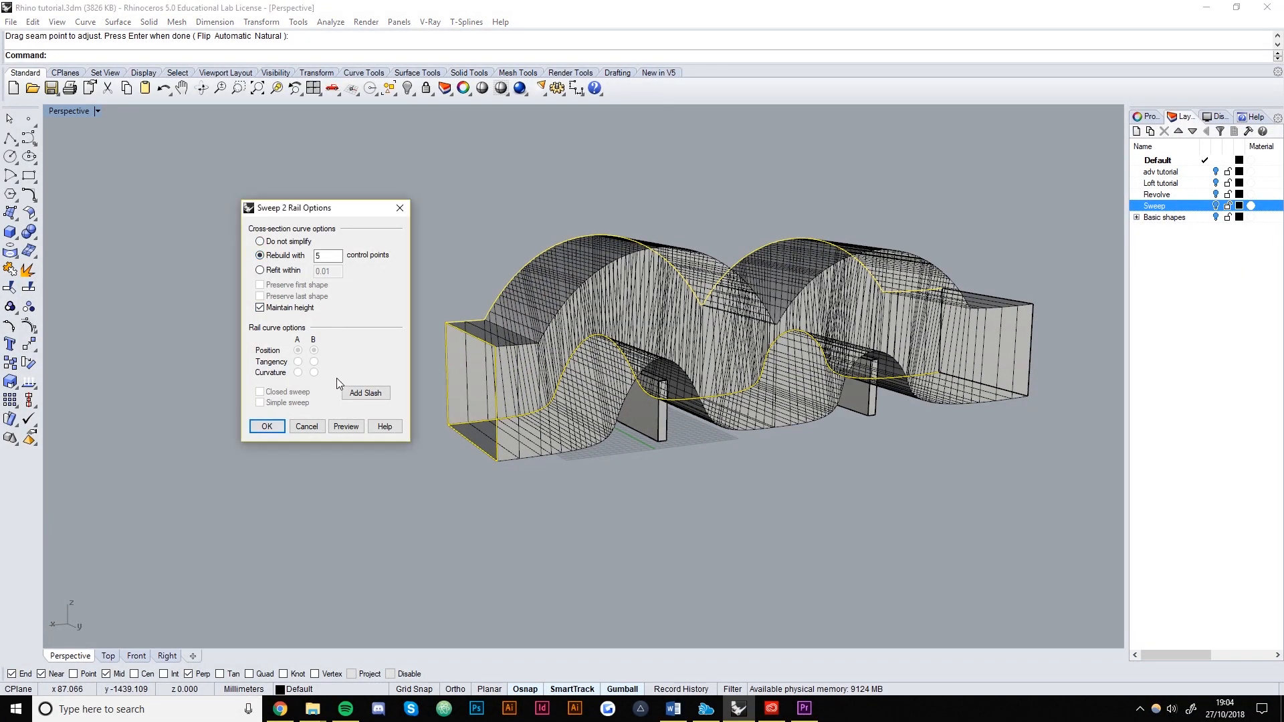
pyautogui.click(352, 428)
pyautogui.moveTo(622, 401); pyautogui.dragTo(676, 428, button='right')
pyautogui.moveTo(645, 374); pyautogui.dragTo(588, 432, button='right')
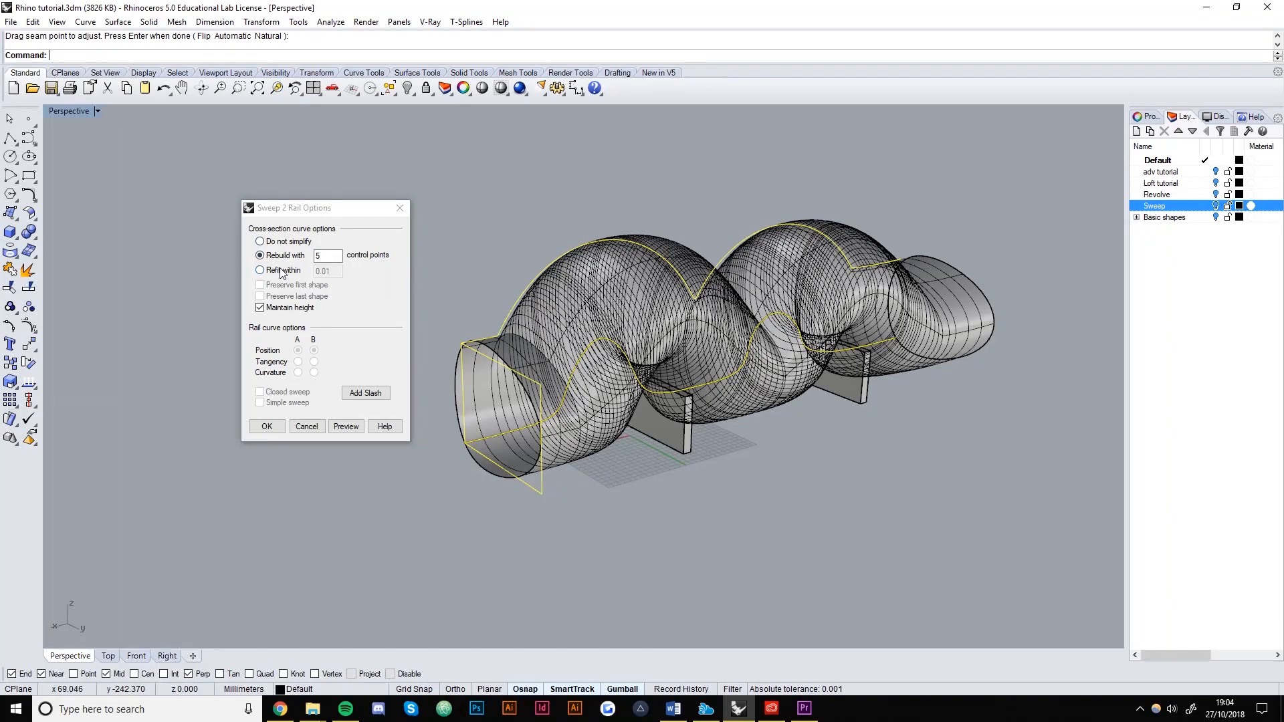
# Switch to Do not simplify, test the Maintain height option, and create the sweep.
pyautogui.click(272, 241)
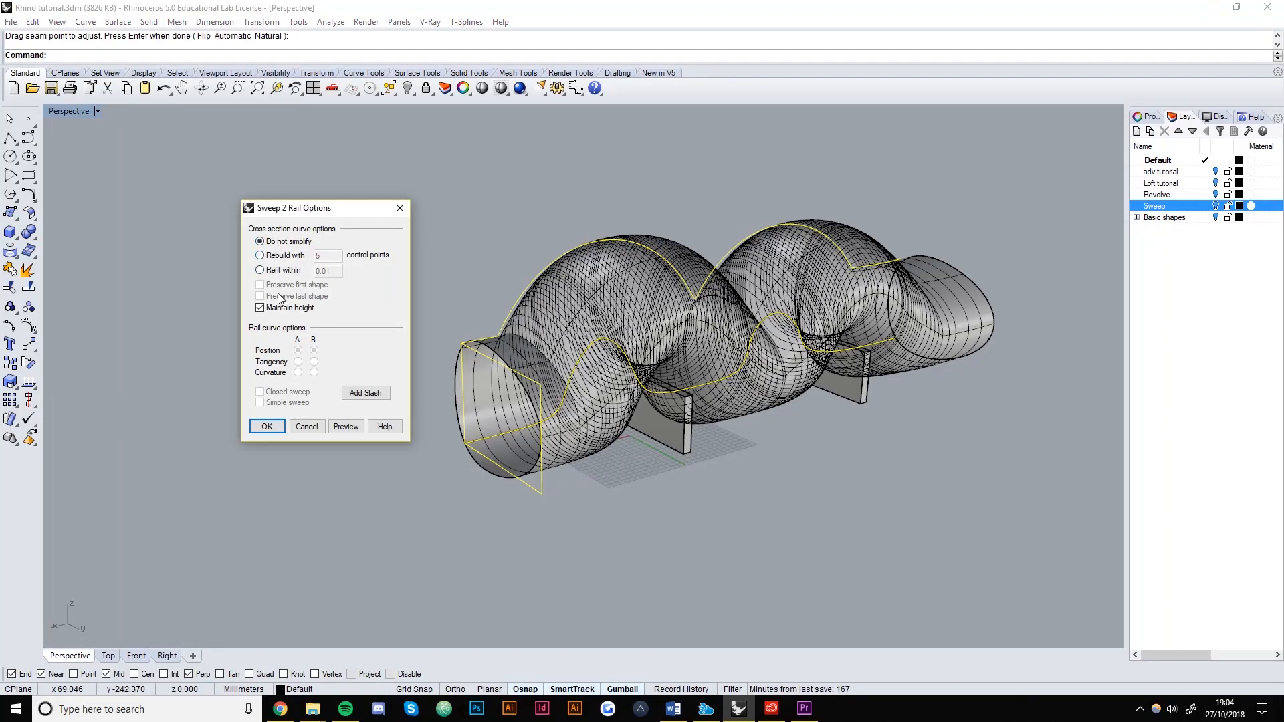
pyautogui.click(354, 432)
pyautogui.moveTo(588, 434); pyautogui.dragTo(660, 477, button='right')
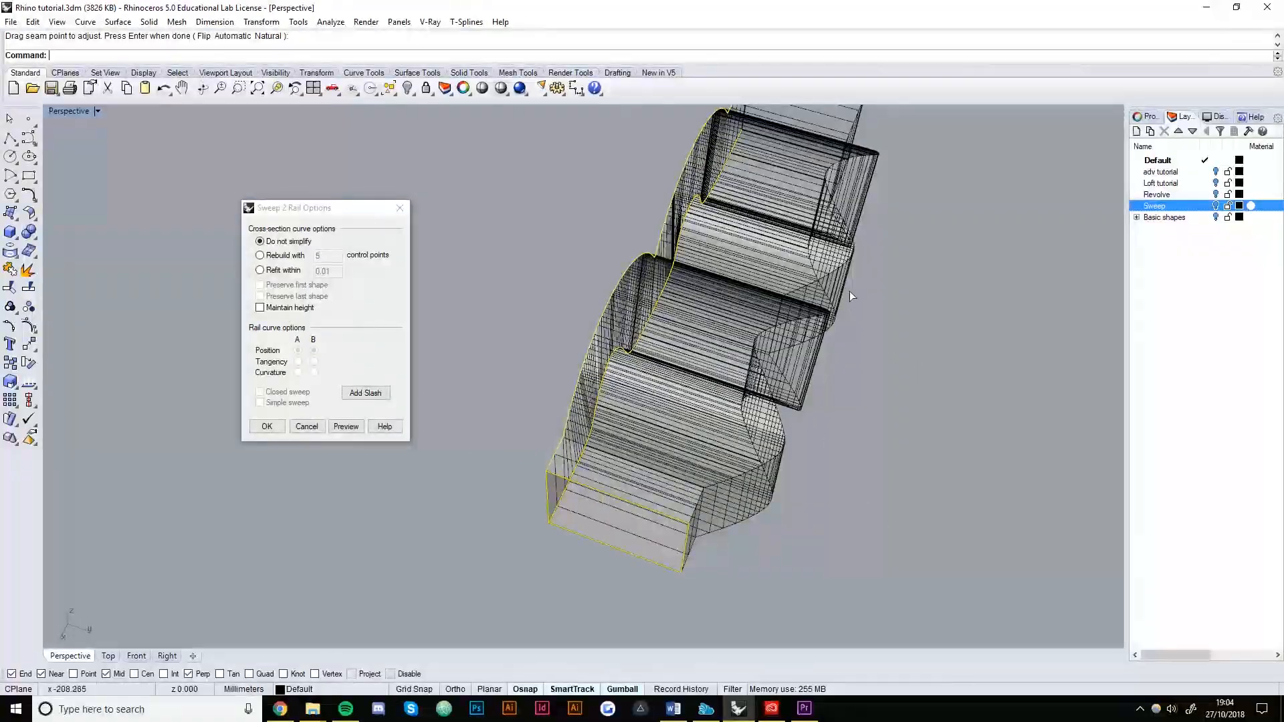
pyautogui.moveTo(846, 303); pyautogui.dragTo(773, 250, button='right')
pyautogui.click(287, 307)
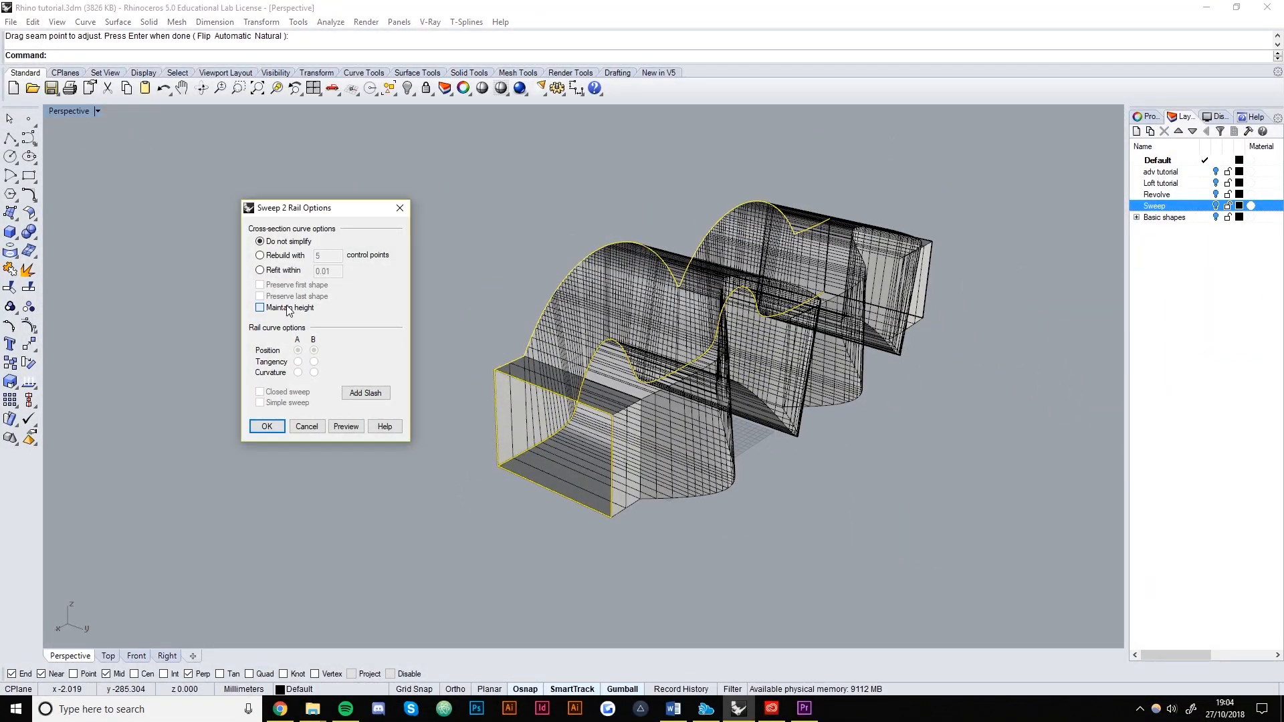
pyautogui.click(347, 426)
pyautogui.moveTo(447, 420); pyautogui.dragTo(554, 396, button='right')
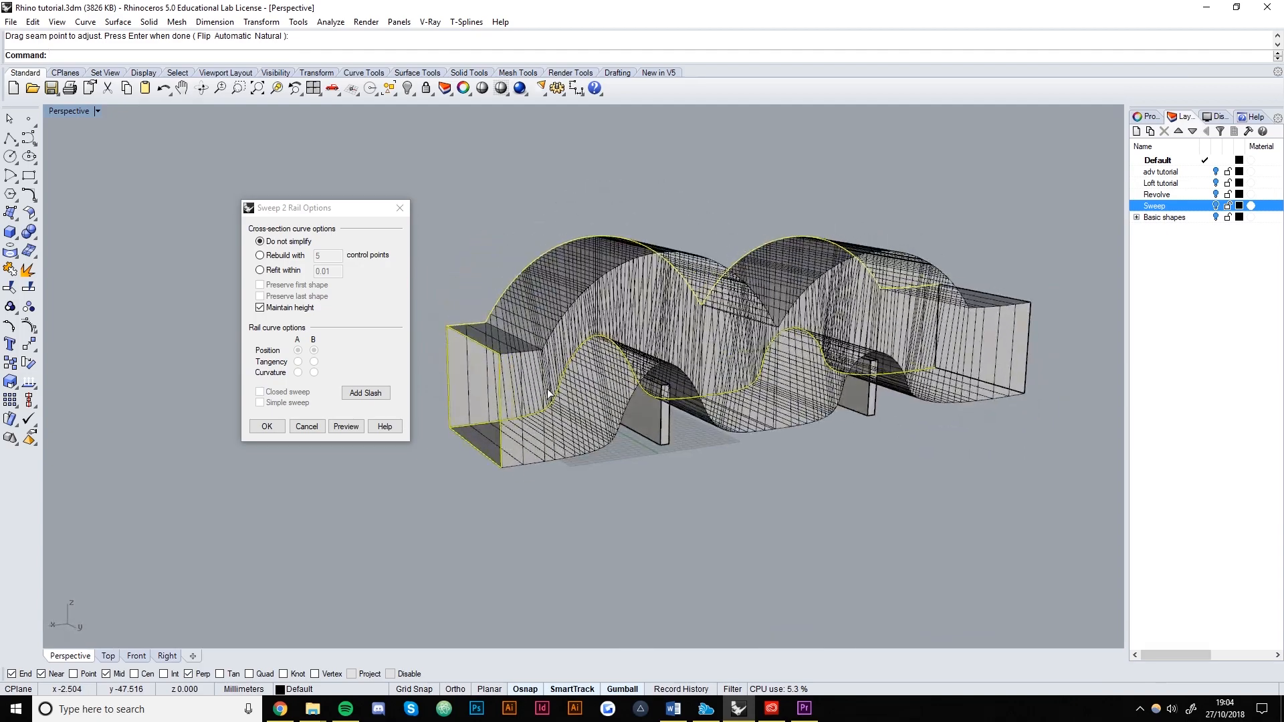
pyautogui.click(265, 427)
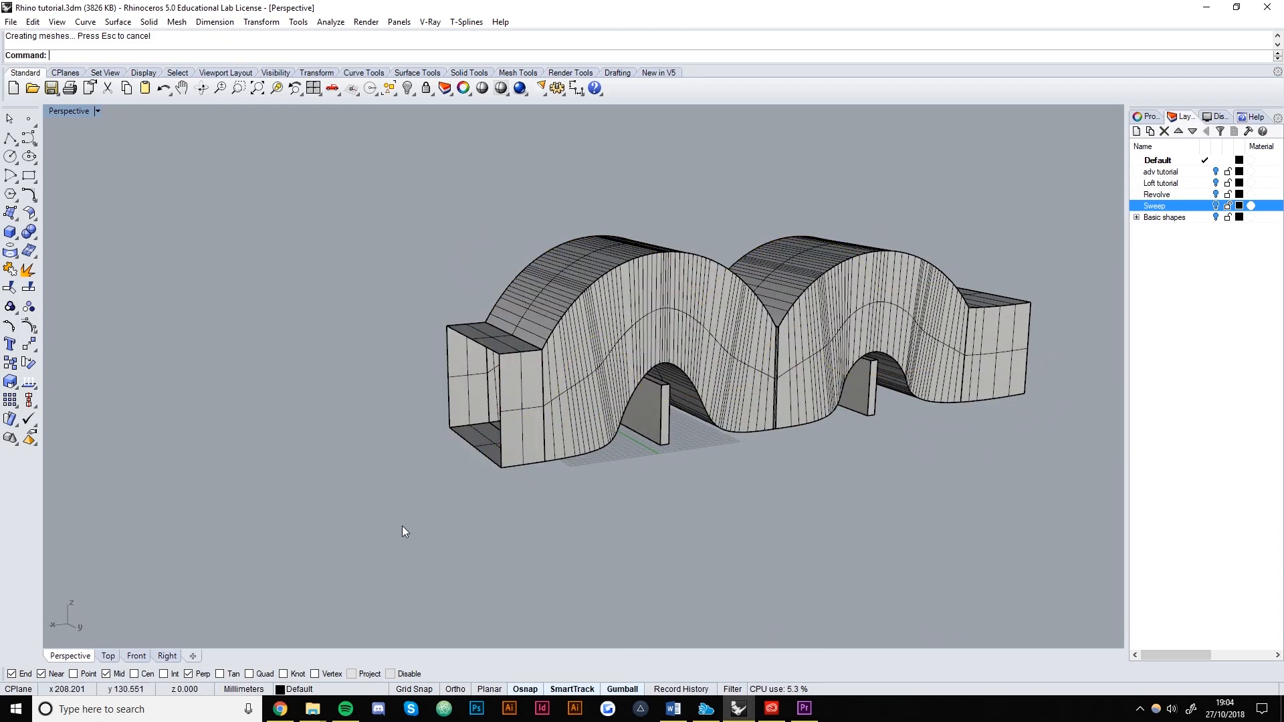
# Squash the tunnel's height with the gumball and lower it onto the slab walls.
pyautogui.scroll(4, 490, 432)
pyautogui.click(535, 400)
pyautogui.scroll(-4, 333, 460)
pyautogui.moveTo(374, 467); pyautogui.dragTo(493, 459, button='right')
pyautogui.click(498, 462)
pyautogui.moveTo(685, 480); pyautogui.dragTo(592, 503, button='right')
pyautogui.click(560, 388)
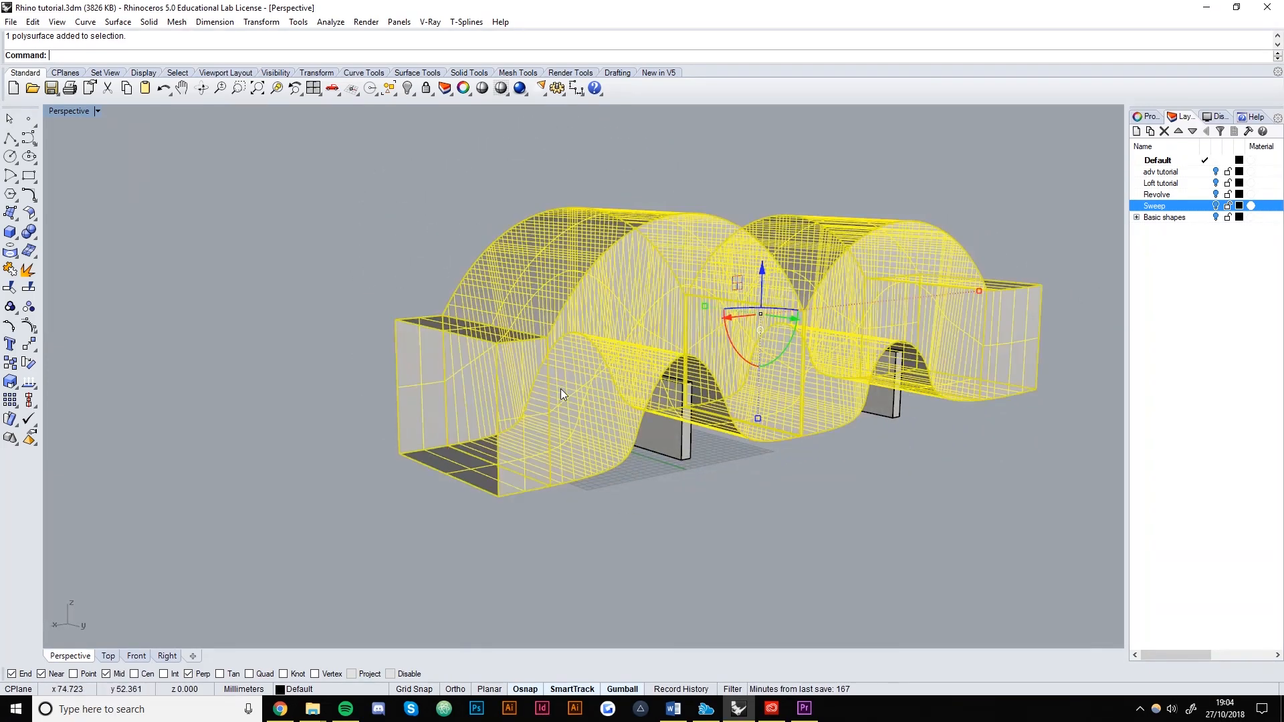
pyautogui.moveTo(645, 428); pyautogui.dragTo(544, 436, button='right')
pyautogui.moveTo(731, 441); pyautogui.dragTo(705, 365)
pyautogui.moveTo(732, 277); pyautogui.dragTo(731, 303)
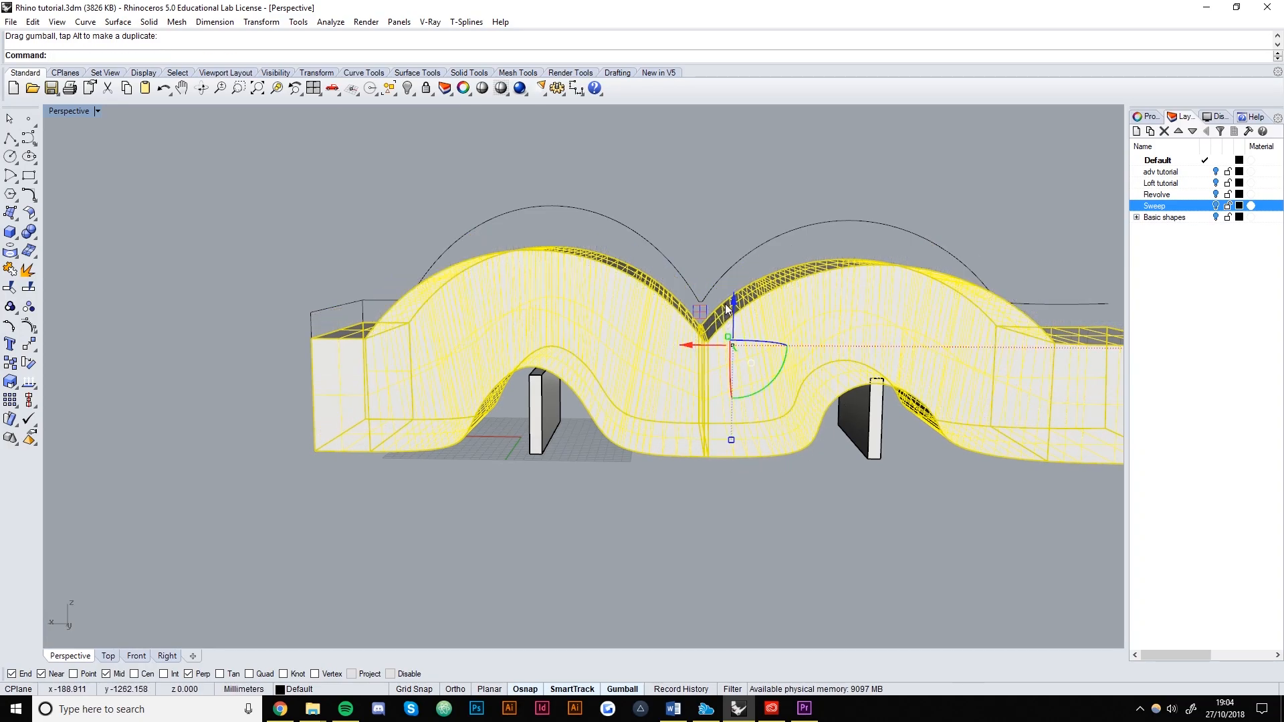
pyautogui.press('Escape')
# Delete the leftover arc curve and the outline curves at the left end.
pyautogui.moveTo(733, 290); pyautogui.dragTo(727, 573, button='right')
pyautogui.click(486, 227)
pyautogui.press('Delete')
pyautogui.click(414, 277)
pyautogui.press('Delete')
pyautogui.click(445, 414)
pyautogui.moveTo(421, 420); pyautogui.dragTo(720, 435, button='right')
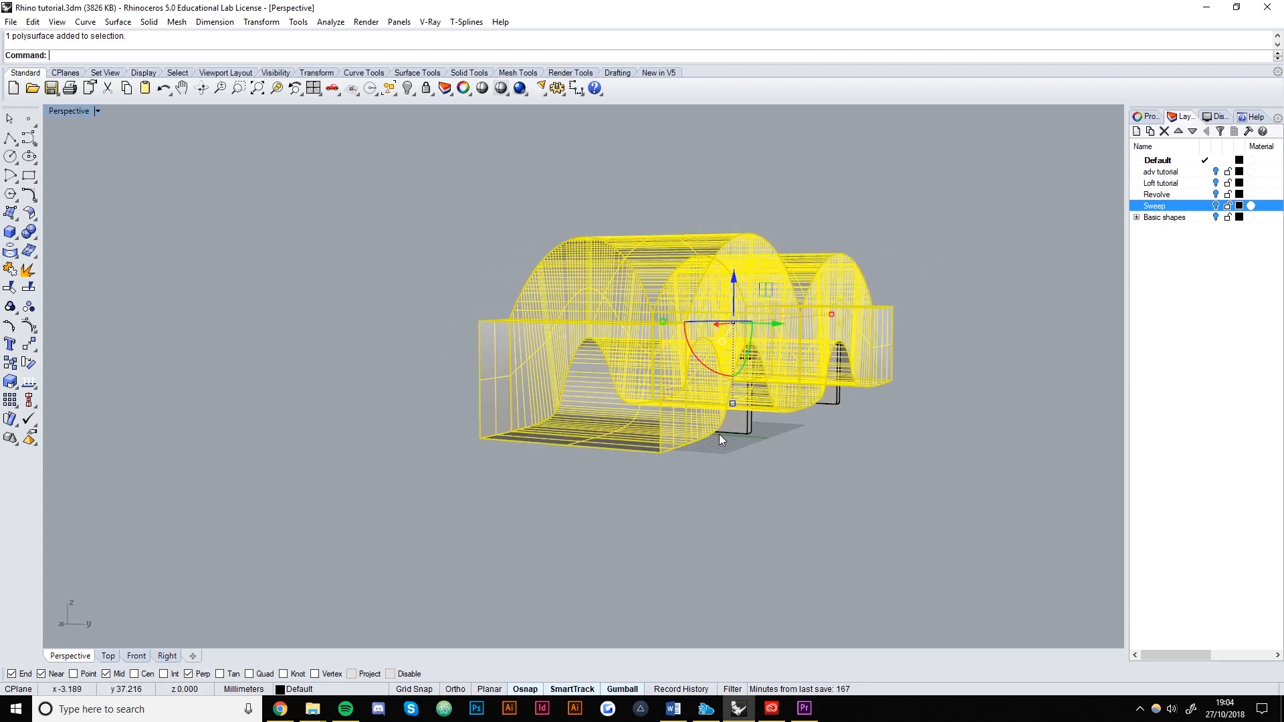
# Thicken the tunnel with OffsetSrf as a first trial, flipping the face directions.
pyautogui.press('Return')
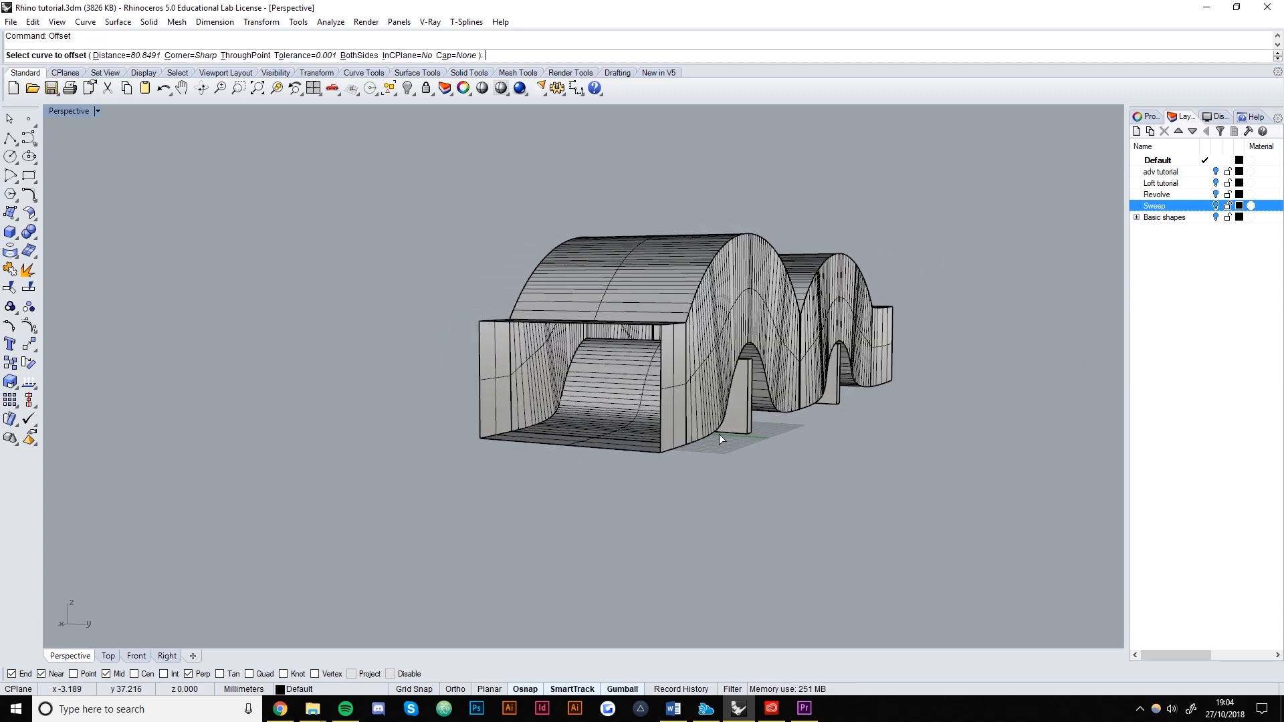
pyautogui.write('OffsetSrd')
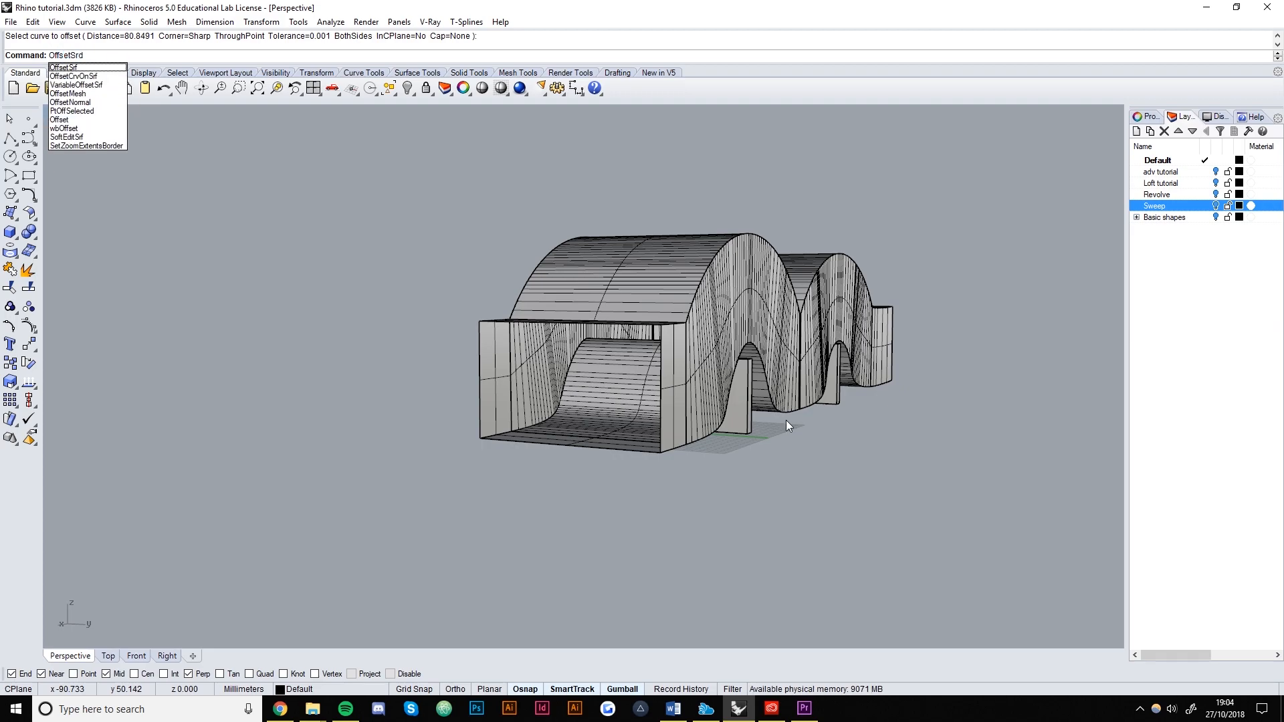
pyautogui.press('BackSpace')
pyautogui.write('f')
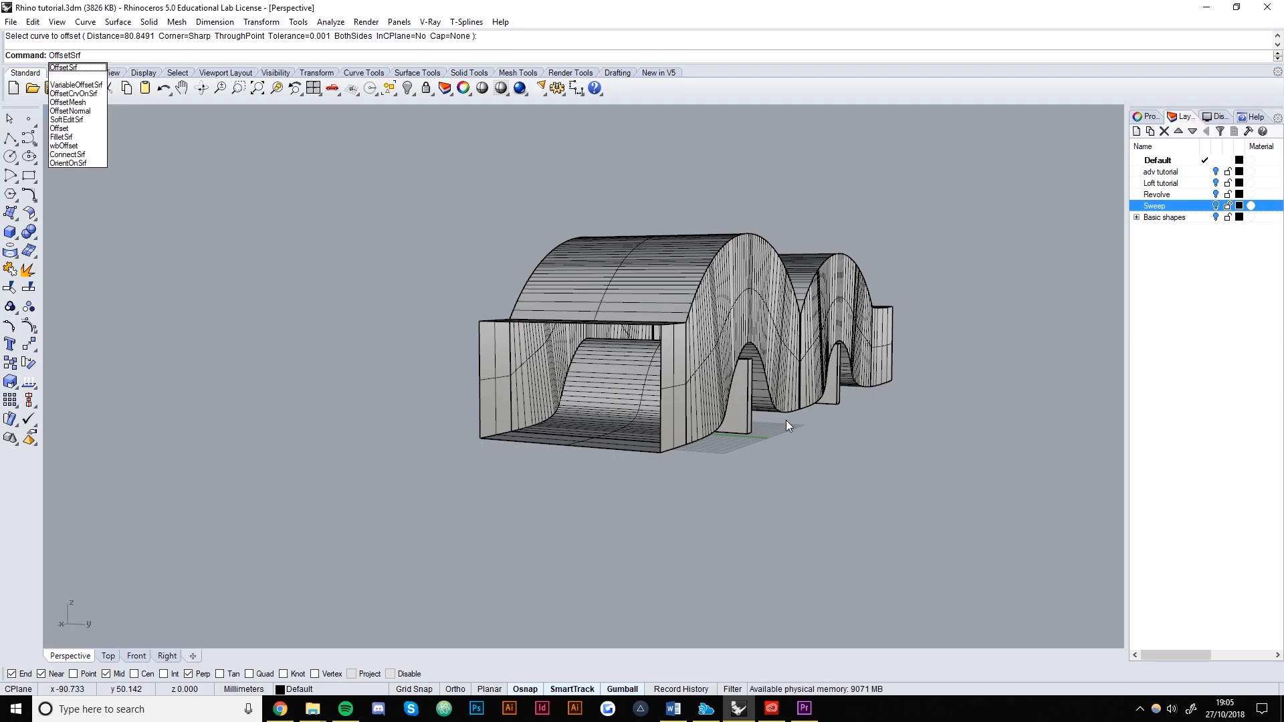
pyautogui.press('Return')
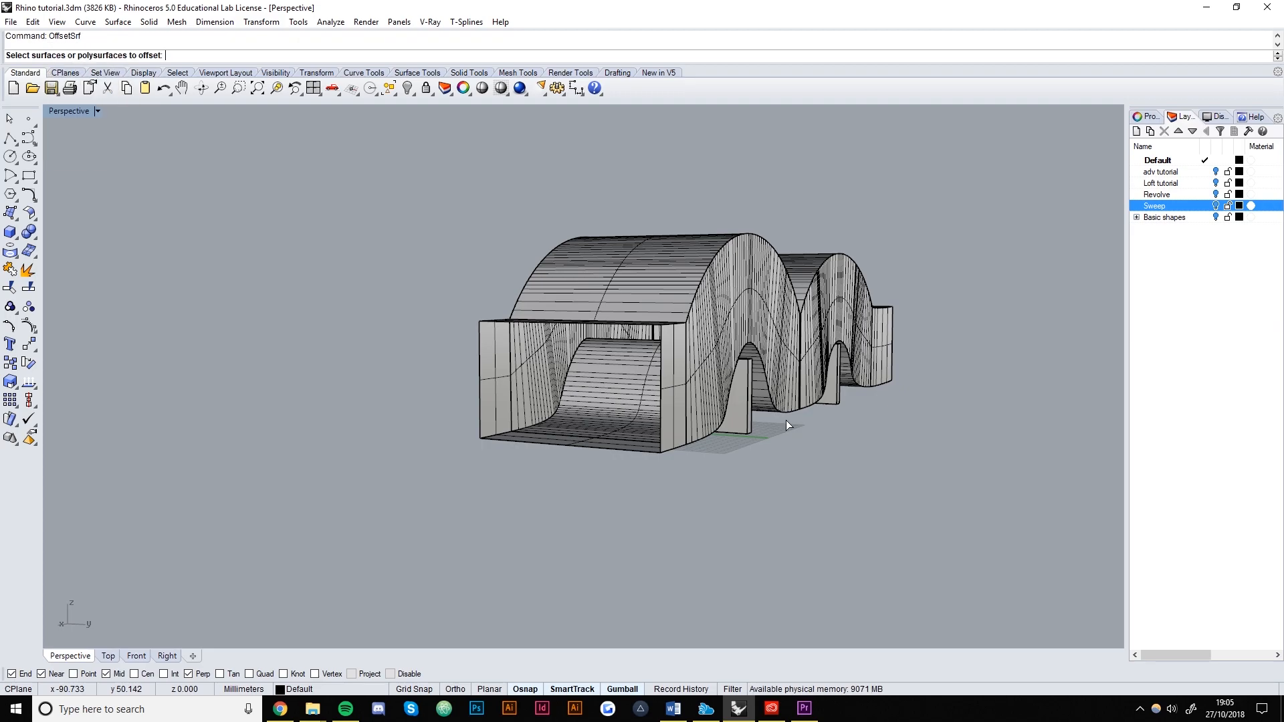
pyautogui.click(561, 408)
pyautogui.press('Return')
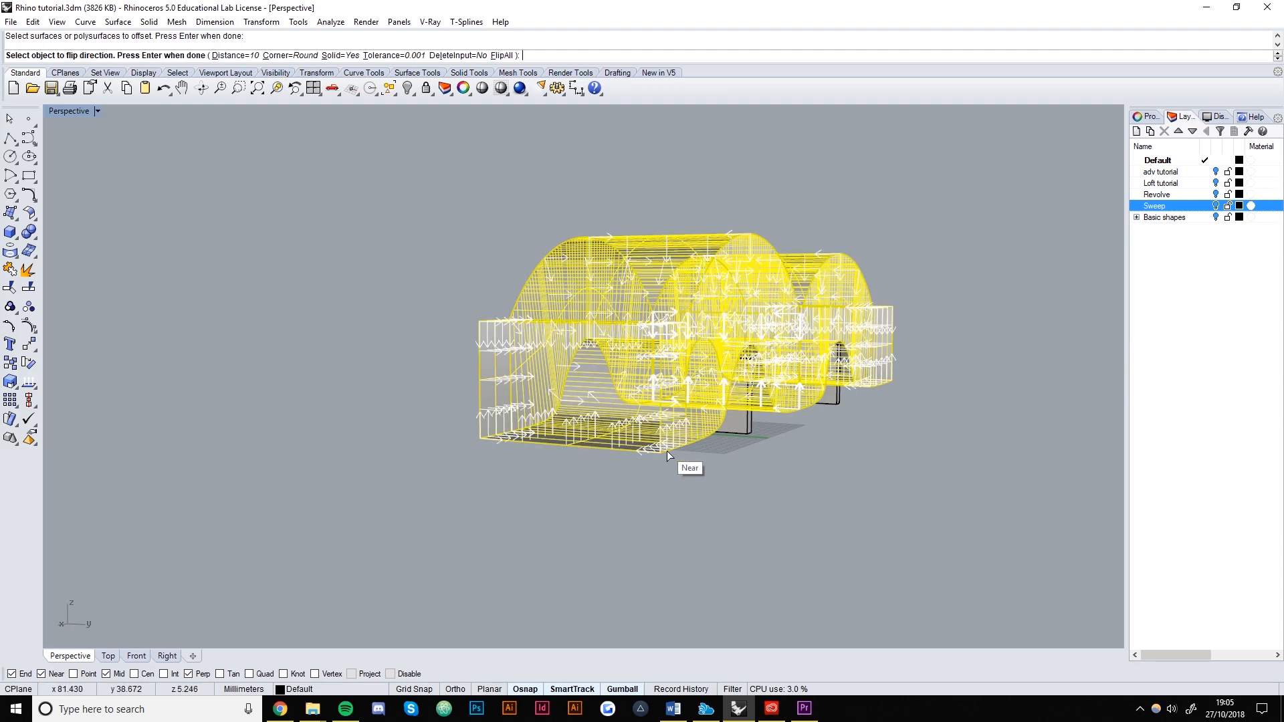
pyautogui.scroll(10, 393, 275)
pyautogui.moveTo(630, 415)
pyautogui.mouseDown(button='right')
pyautogui.moveTo(761, 451)
pyautogui.moveTo(631, 406)
pyautogui.mouseUp(button='right')
pyautogui.click(550, 486)
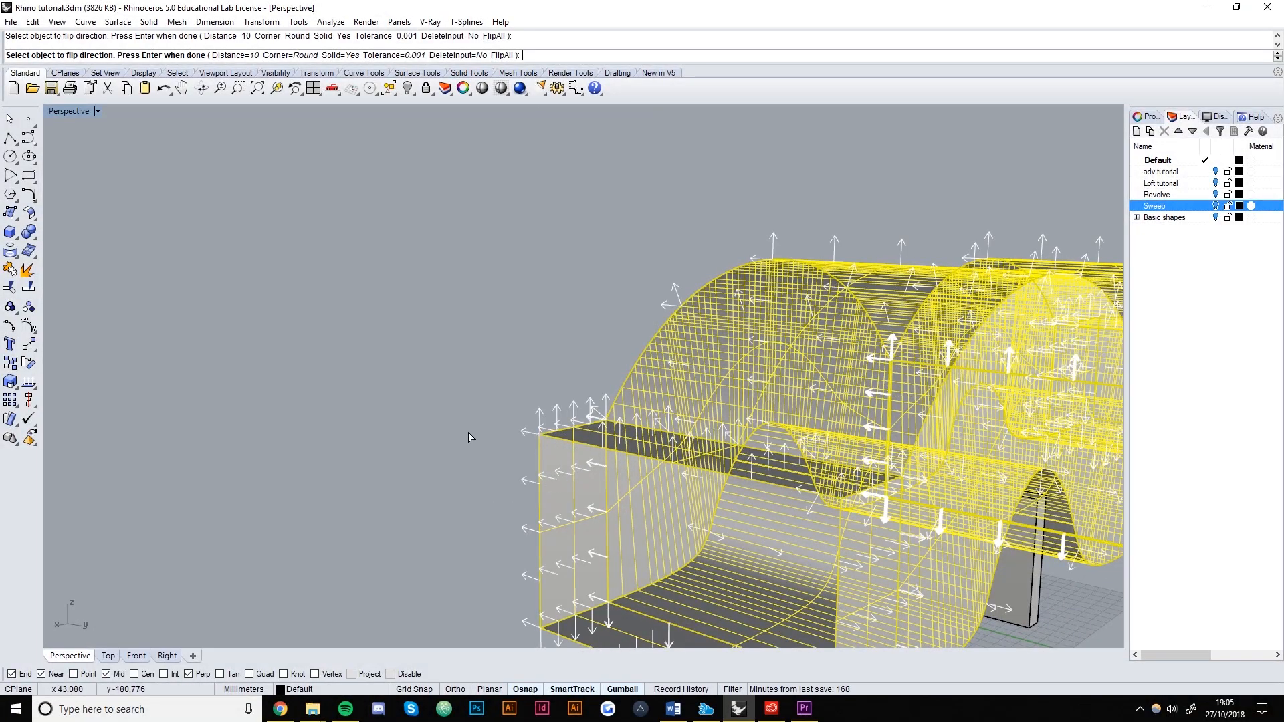
pyautogui.click(573, 487)
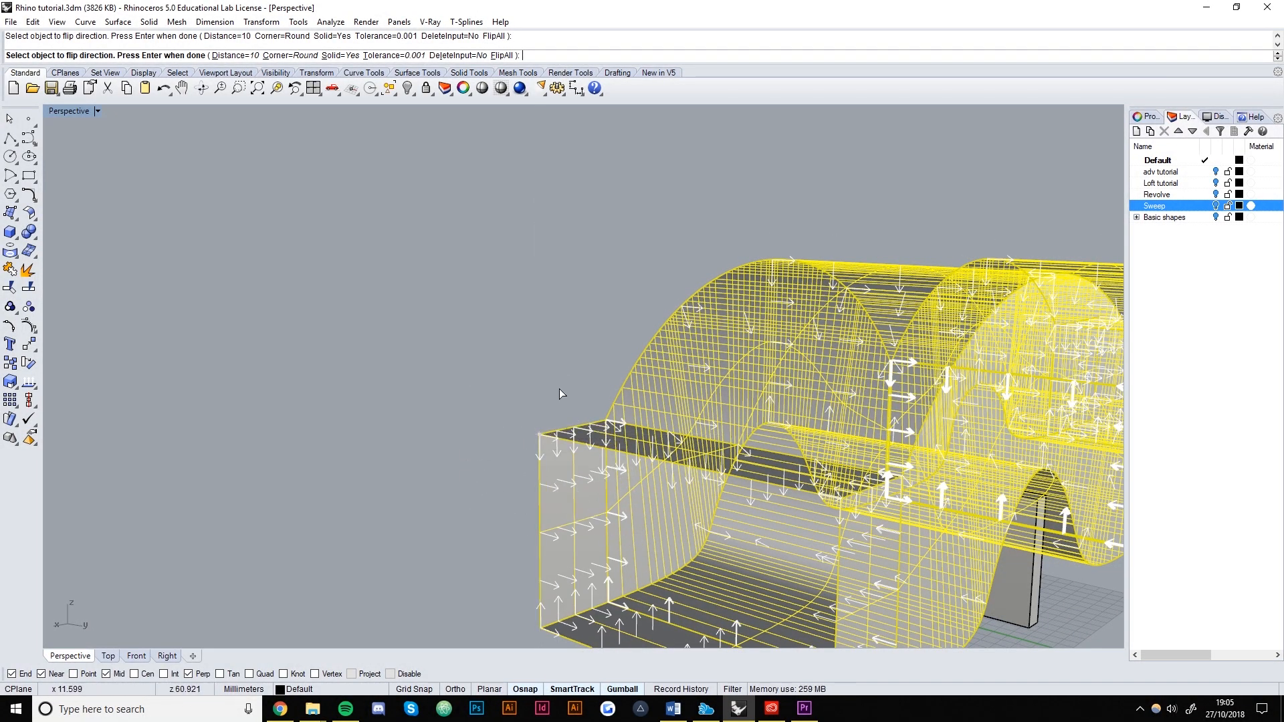
pyautogui.keyDown('shift'); pyautogui.moveTo(455, 409); pyautogui.dragTo(325, 305, button='right'); pyautogui.keyUp('shift')
pyautogui.press('Return')
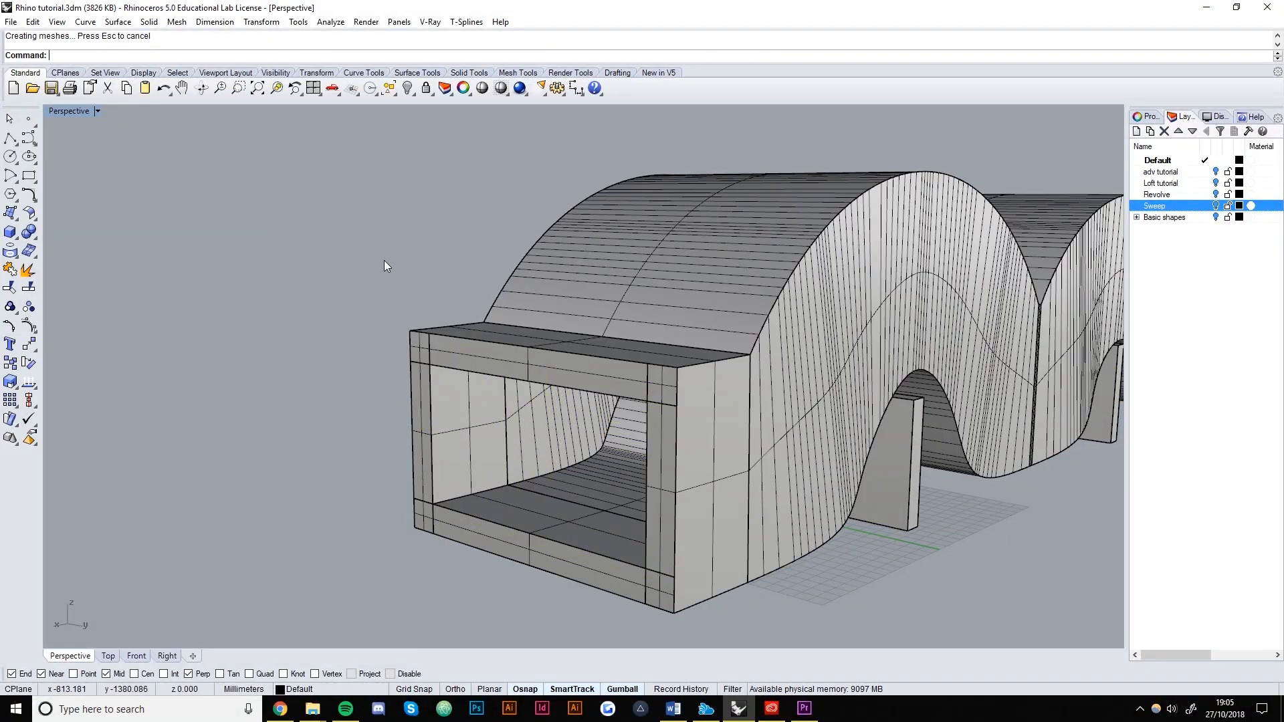
pyautogui.scroll(-7, 466, 428)
pyautogui.moveTo(468, 432); pyautogui.dragTo(447, 451, button='right')
pyautogui.scroll(8, 446, 451)
# Undo and rerun OffsetSrf on the tunnel with distance 5 to create solid walls.
pyautogui.hotkey('ctrl', 'z')
pyautogui.click(463, 316)
pyautogui.press('Return')
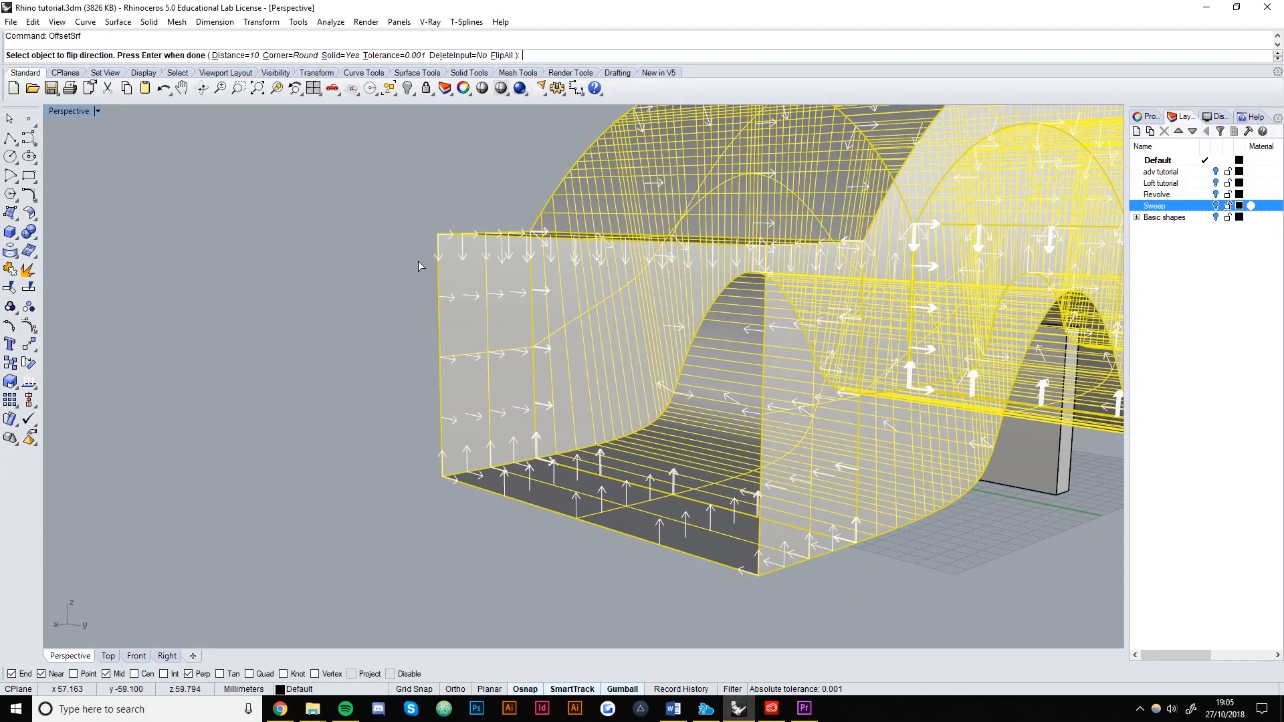
pyautogui.click(231, 55)
pyautogui.write('5')
pyautogui.press('Return')
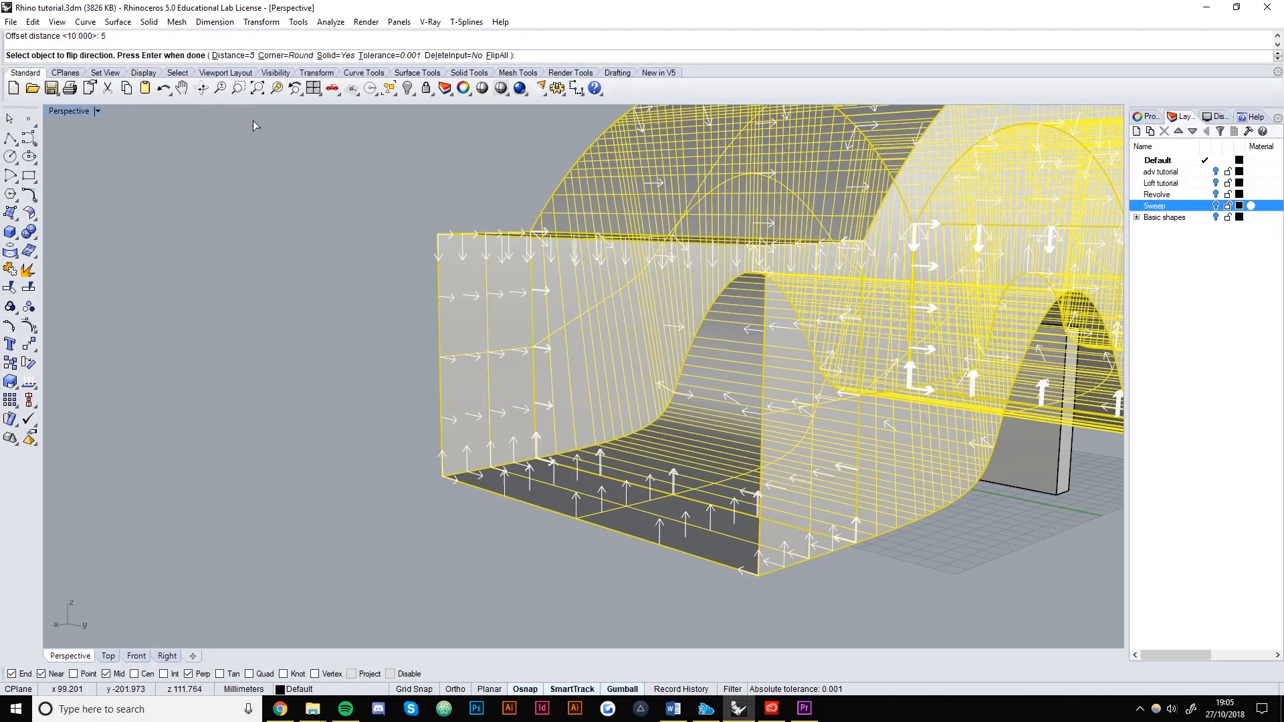
pyautogui.press('Return')
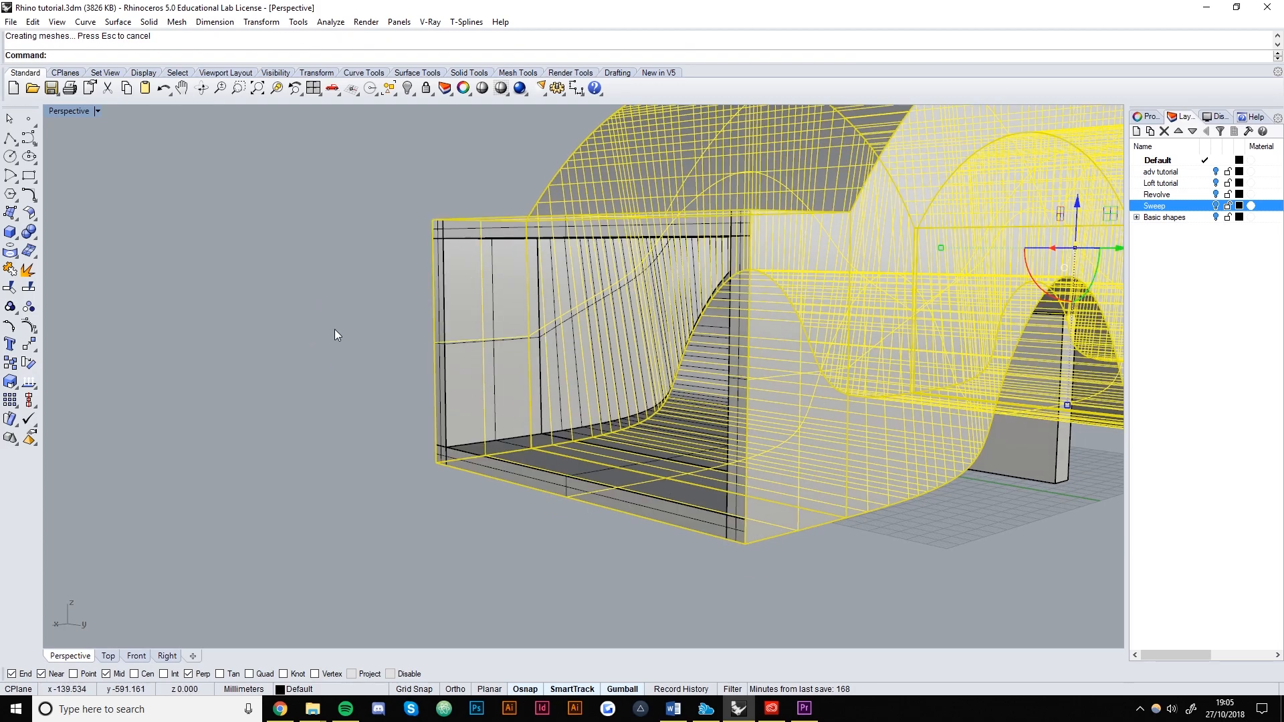
pyautogui.moveTo(377, 303)
pyautogui.mouseDown(button='right')
pyautogui.moveTo(528, 340)
pyautogui.moveTo(503, 182)
pyautogui.mouseUp(button='right')
pyautogui.scroll(-5, 529, 335)
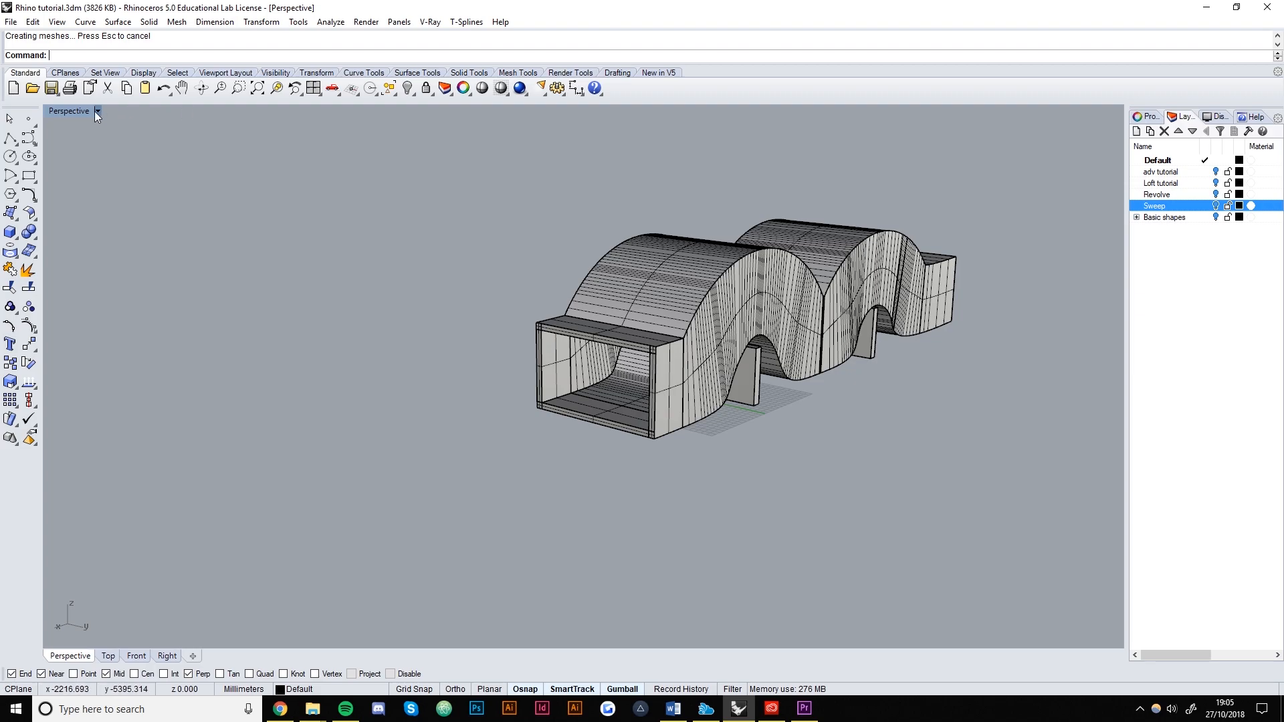
# Switch to shaded display and orbit the Perspective view to inspect the thick tunnel over the slabs.
pyautogui.click(480, 90)
pyautogui.keyDown('shift'); pyautogui.moveTo(681, 387); pyautogui.dragTo(462, 355, button='right'); pyautogui.keyUp('shift')
pyautogui.moveTo(463, 354)
pyautogui.mouseDown(button='right')
pyautogui.moveTo(591, 331)
pyautogui.moveTo(488, 322)
pyautogui.moveTo(611, 298)
pyautogui.moveTo(559, 275)
pyautogui.moveTo(532, 313)
pyautogui.moveTo(564, 421)
pyautogui.moveTo(479, 410)
pyautogui.mouseUp(button='right')
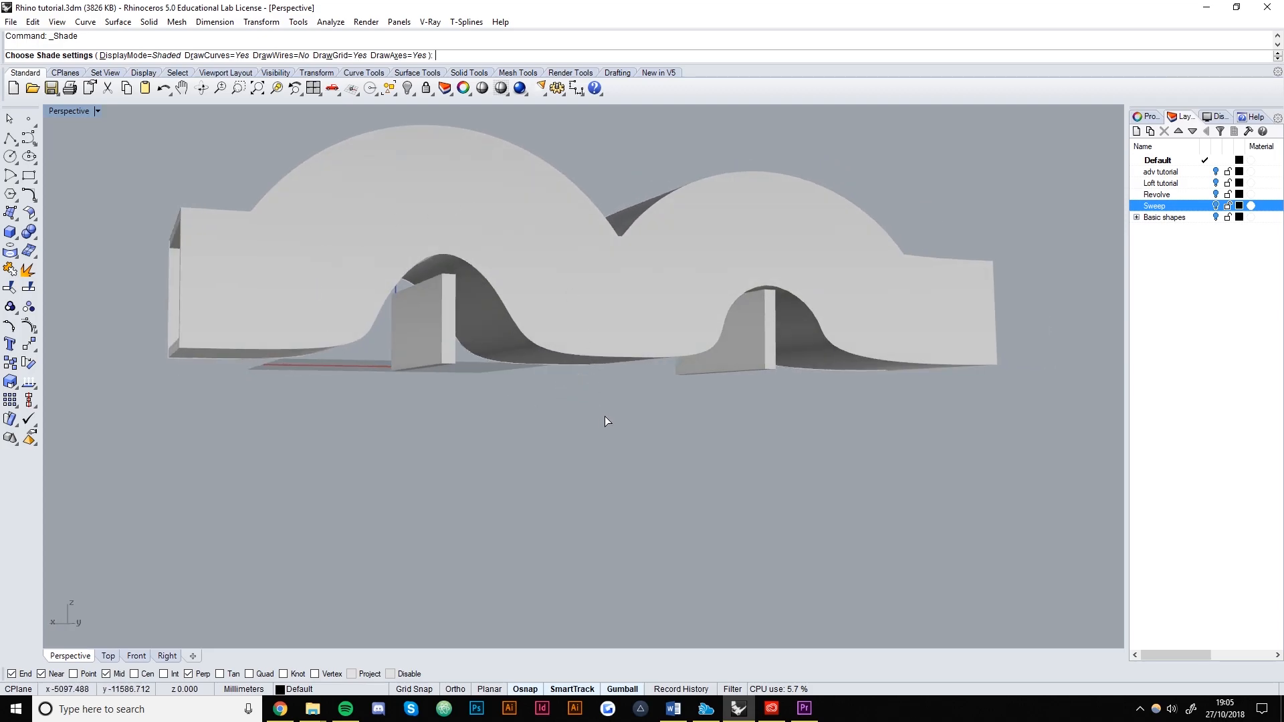
pyautogui.moveTo(887, 265)
pyautogui.mouseDown(button='right')
pyautogui.moveTo(911, 372)
pyautogui.moveTo(584, 324)
pyautogui.moveTo(604, 303)
pyautogui.mouseUp(button='right')
pyautogui.scroll(10, 603, 301)
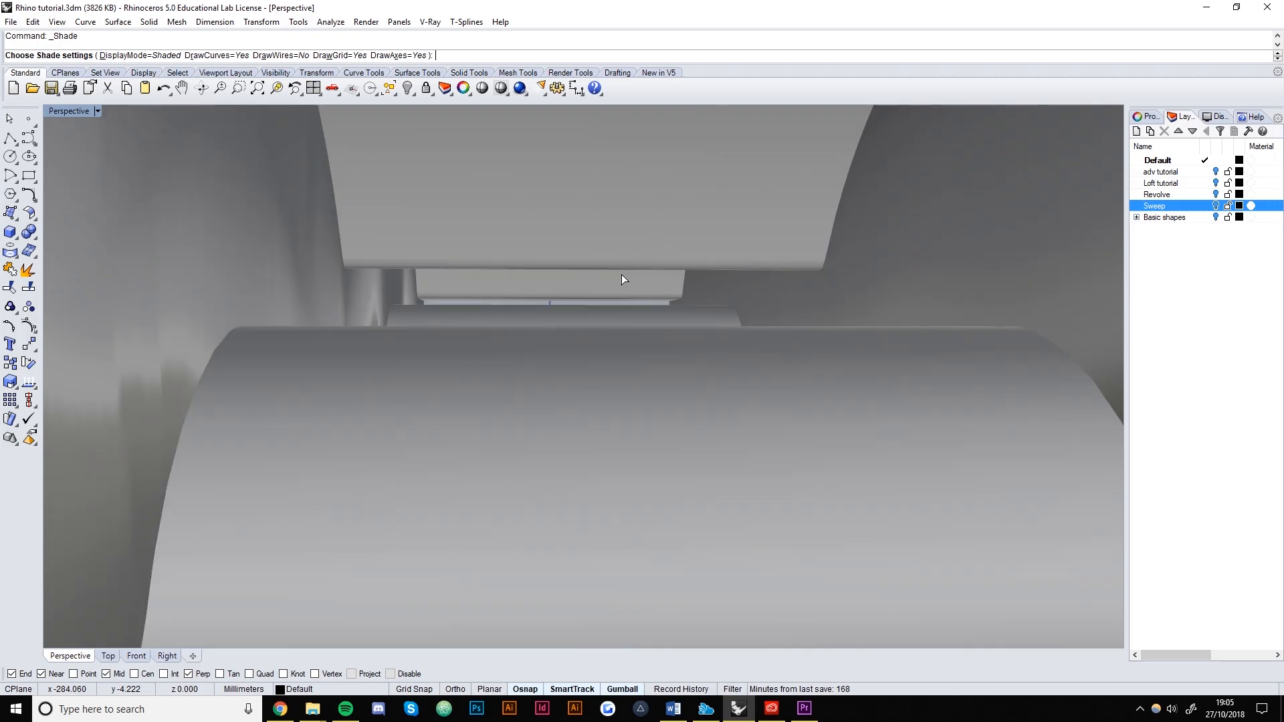
pyautogui.scroll(-15, 588, 308)
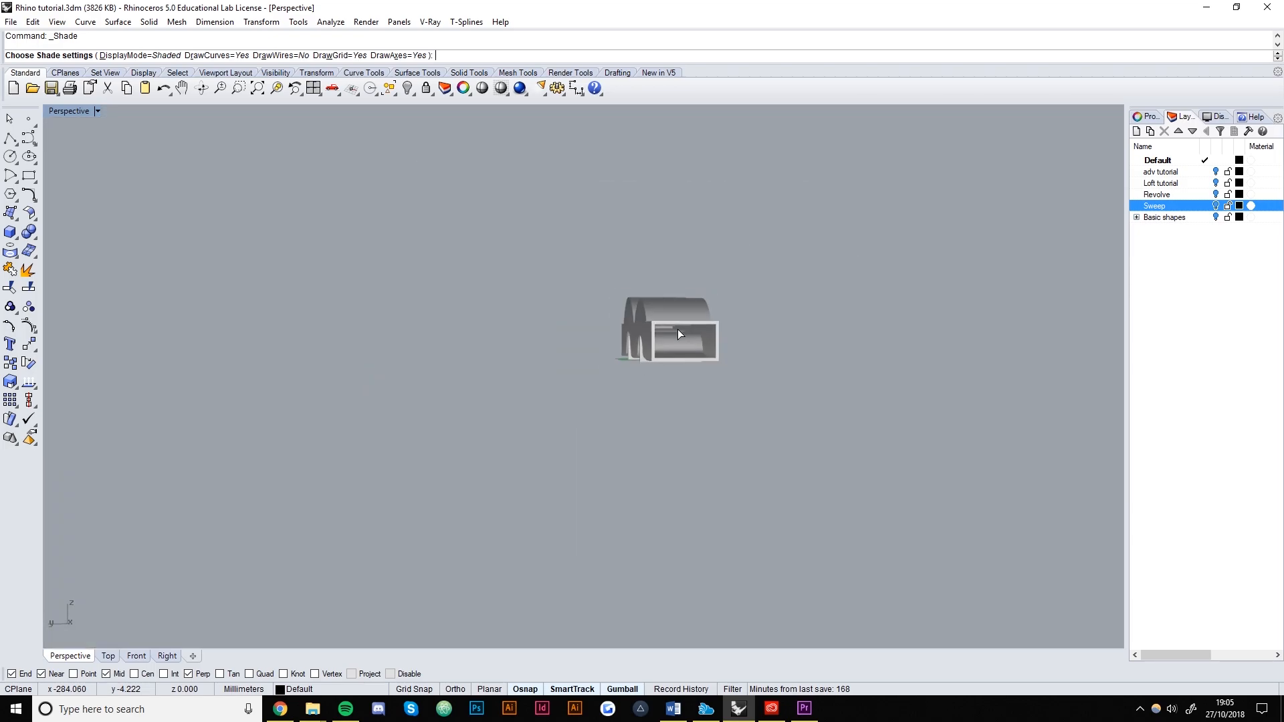